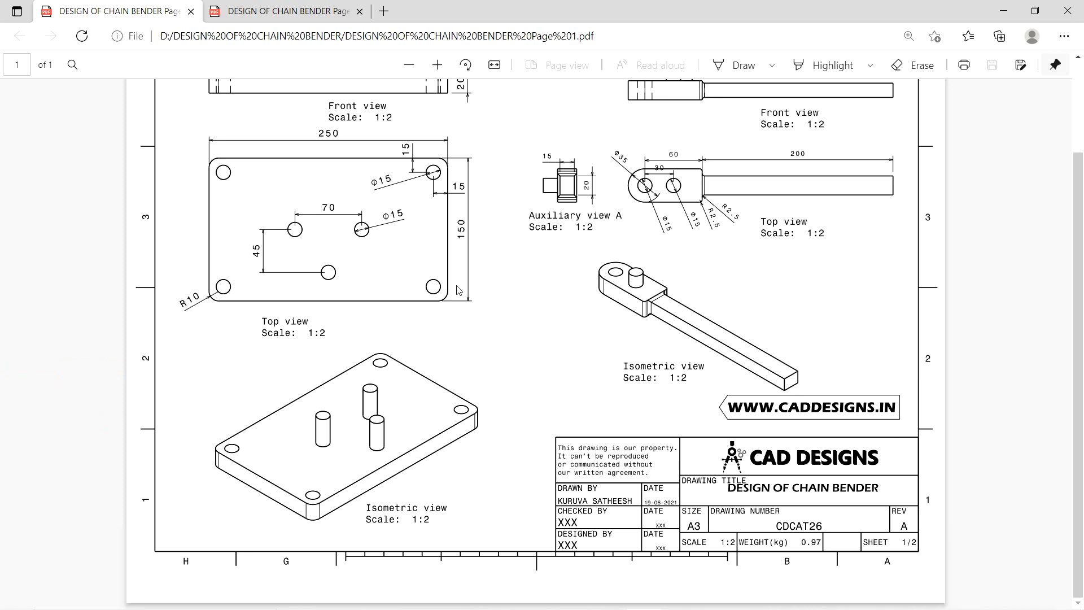
# Look over both chain bender drawing PDFs, comparing the part views on page 1 with the assembly view and bill of material on page 2.
pyautogui.scroll(2, 459, 290)
pyautogui.scroll(-2, 434, 284)
pyautogui.scroll(2, 643, 229)
pyautogui.scroll(-1, 643, 228)
pyautogui.click(276, 10)
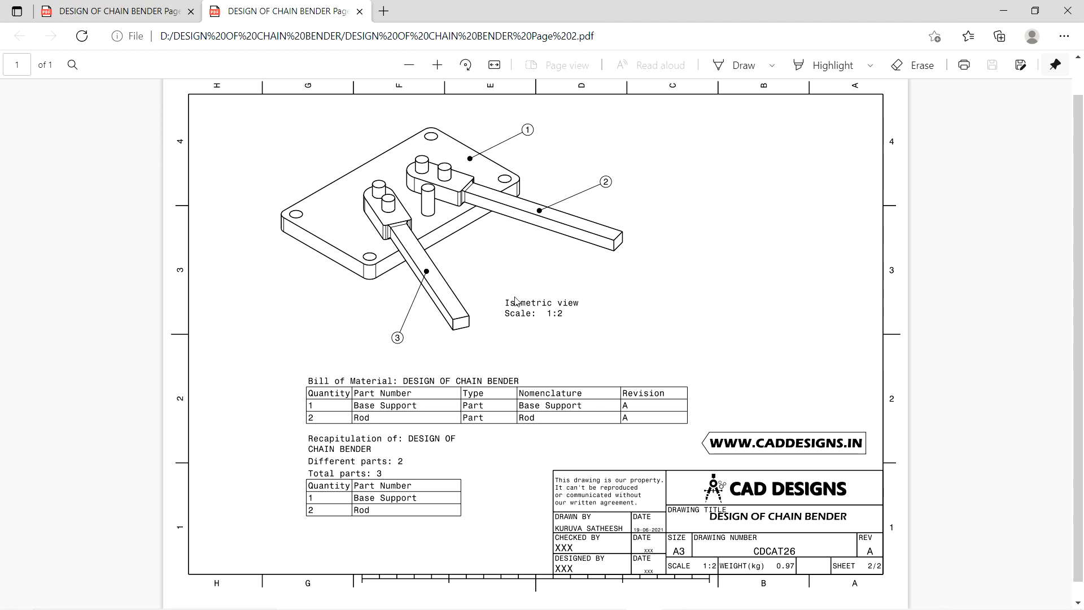
pyautogui.click(139, 17)
pyautogui.click(309, 20)
pyautogui.click(139, 16)
pyautogui.scroll(2, 571, 331)
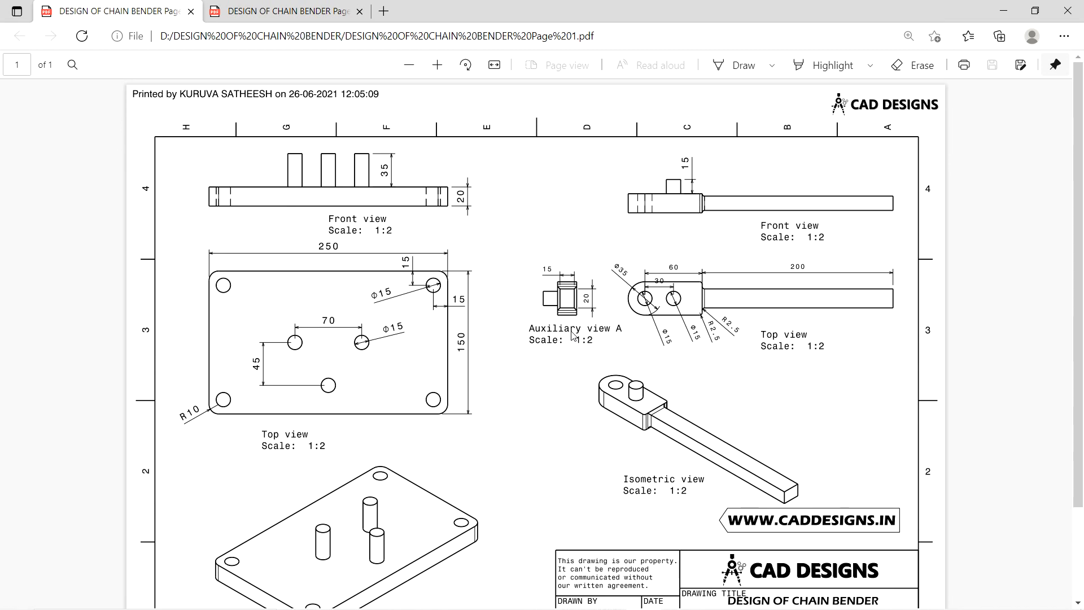
# Examine the base plate and rod dimensions in the front, top, auxiliary and isometric views on page 1.
pyautogui.scroll(-2, 571, 334)
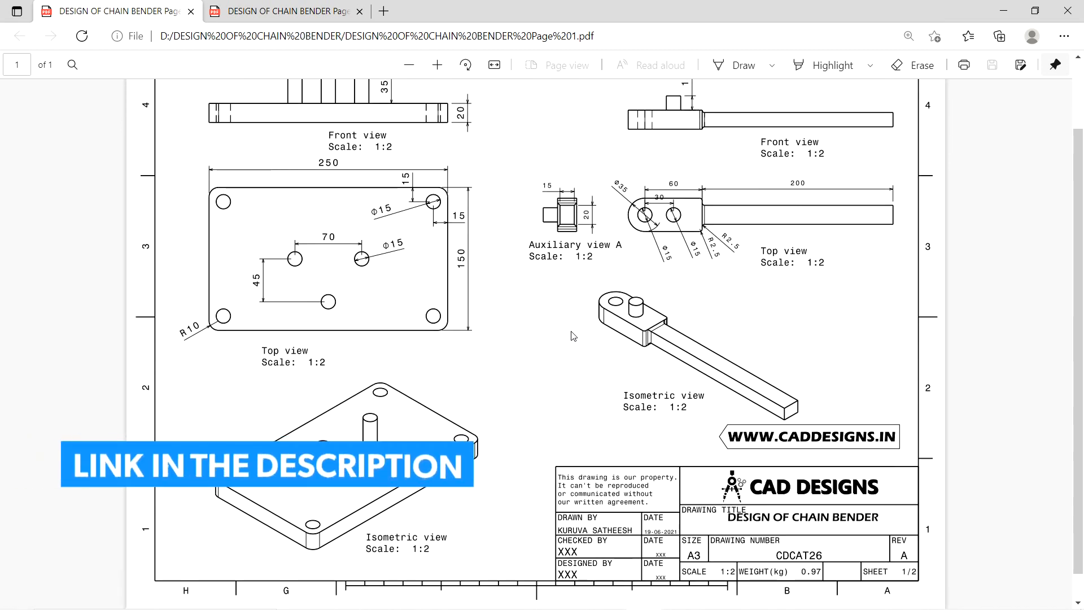
pyautogui.scroll(2, 572, 334)
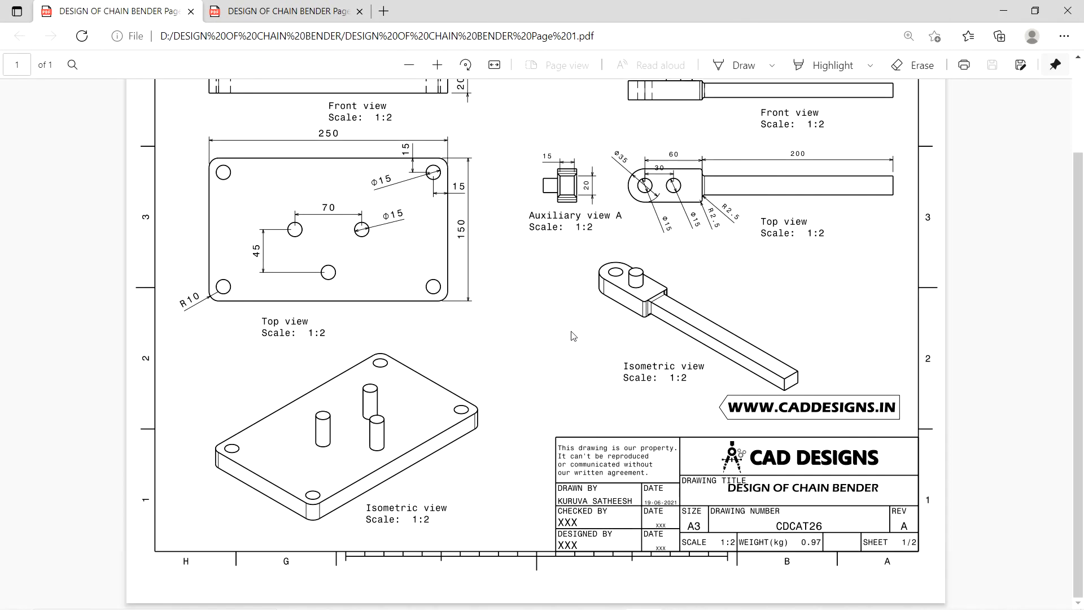
pyautogui.scroll(2, 571, 331)
pyautogui.scroll(-2, 572, 334)
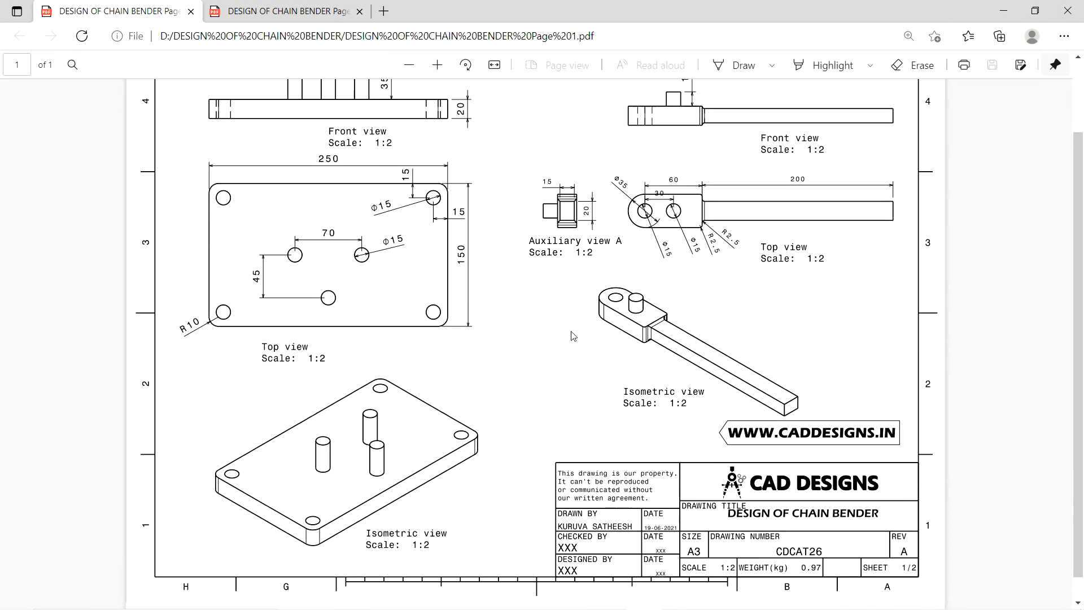
pyautogui.scroll(2, 577, 396)
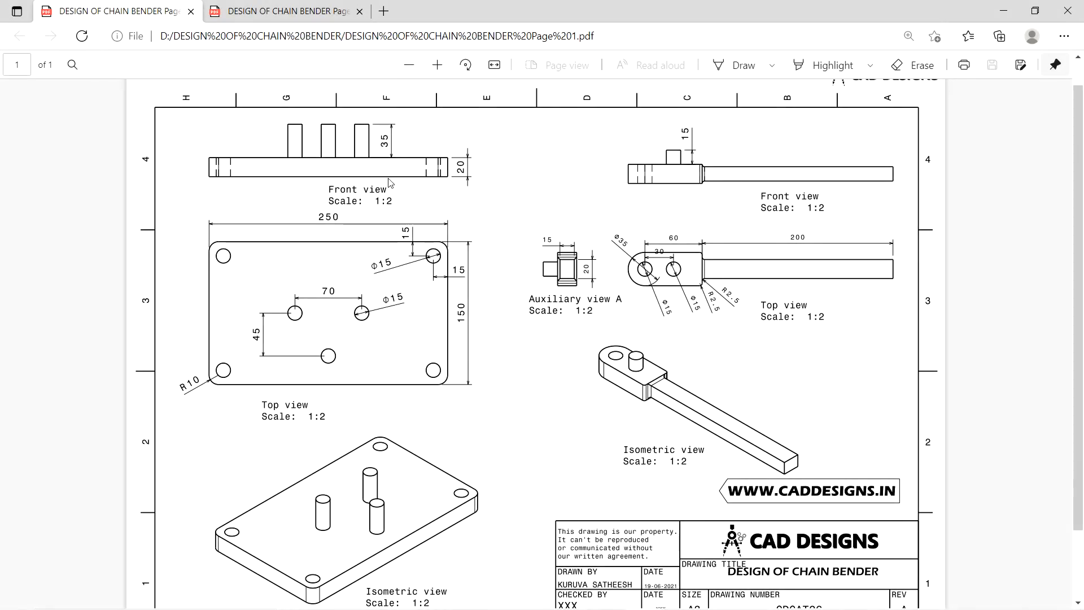
pyautogui.scroll(-2, 329, 455)
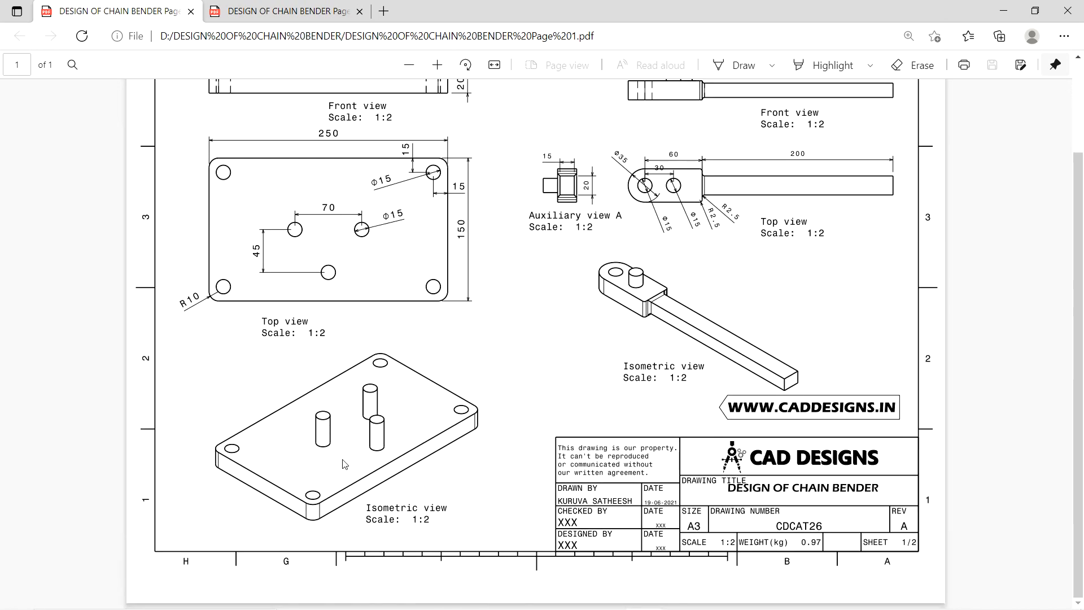
pyautogui.scroll(2, 461, 408)
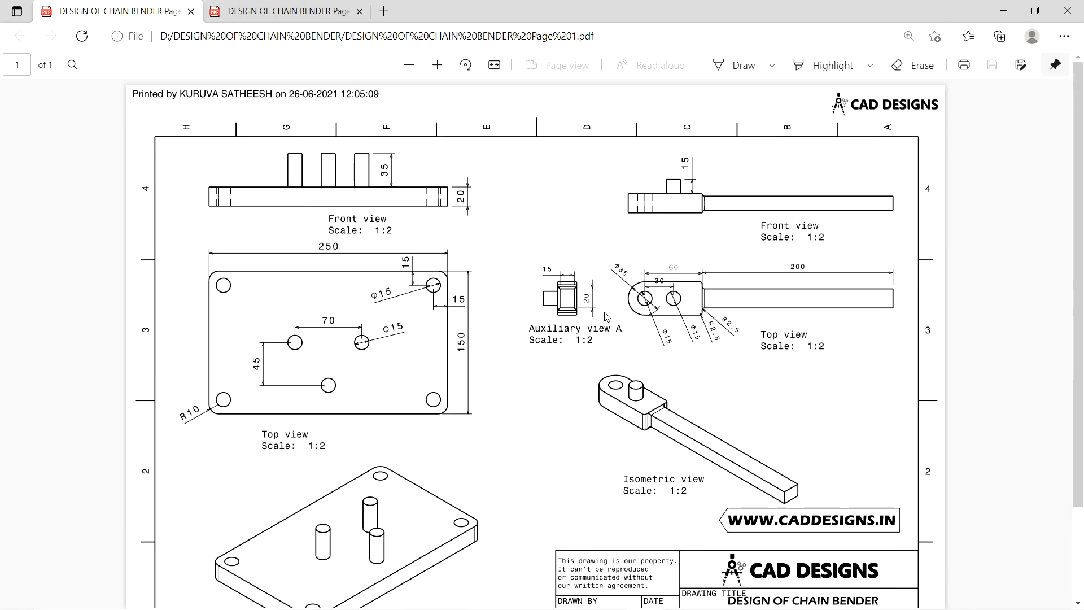
pyautogui.scroll(-2, 638, 314)
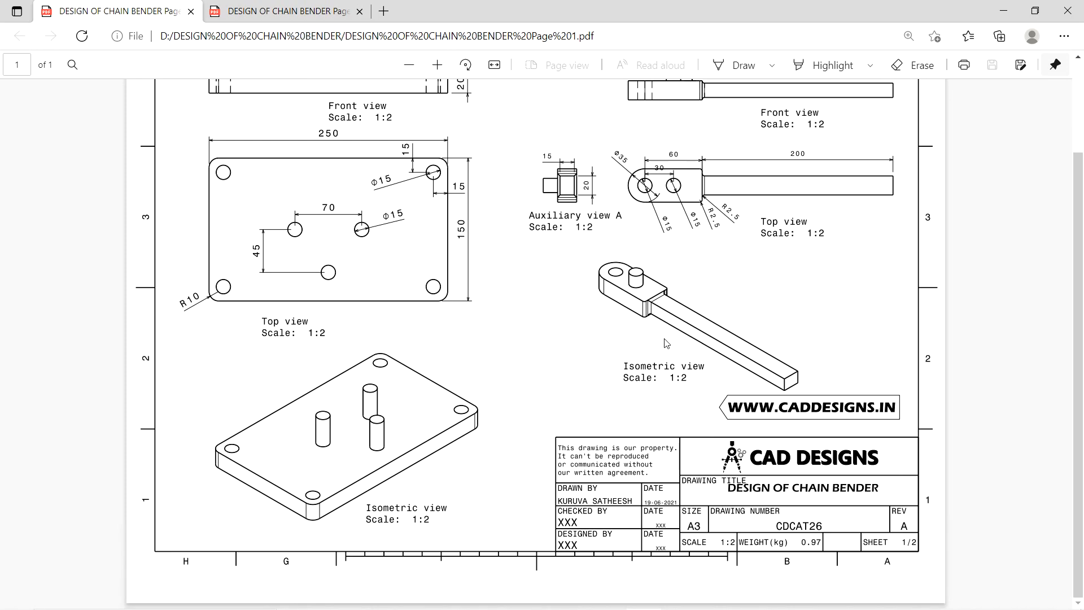
pyautogui.keyDown('ctrl'); pyautogui.scroll(-2, 395, 358); pyautogui.keyUp('ctrl')
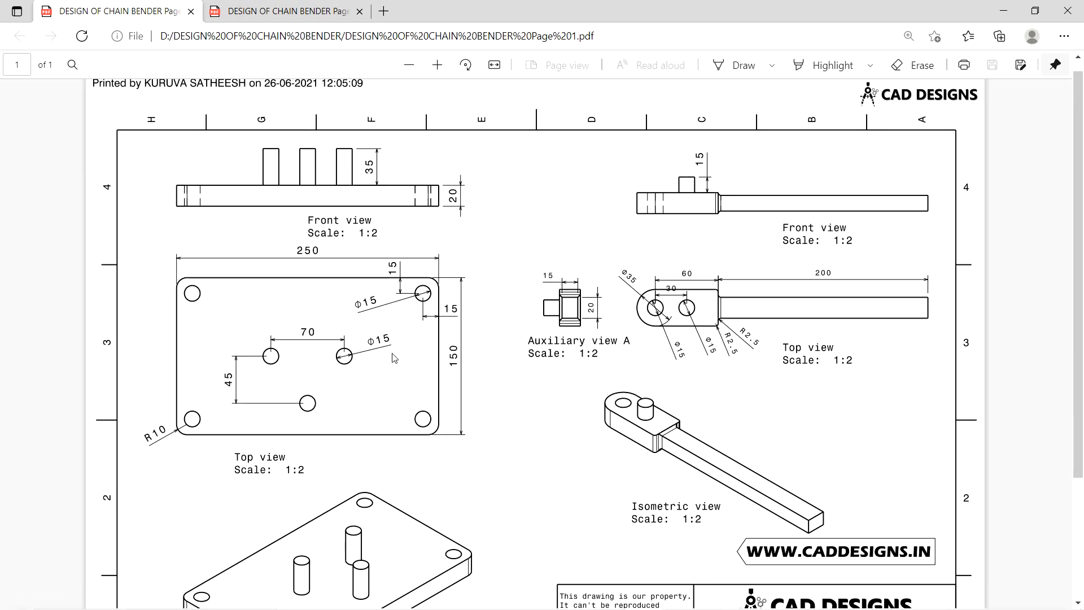
pyautogui.keyDown('ctrl'); pyautogui.scroll(1, 282, 341); pyautogui.keyUp('ctrl')
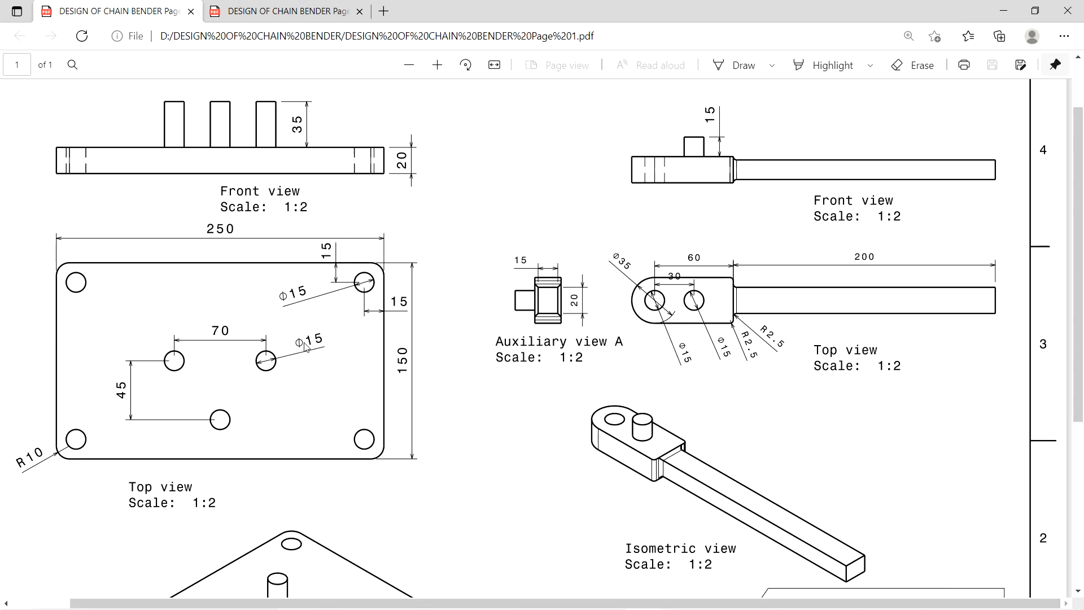
pyautogui.moveTo(574, 598); pyautogui.dragTo(479, 598)
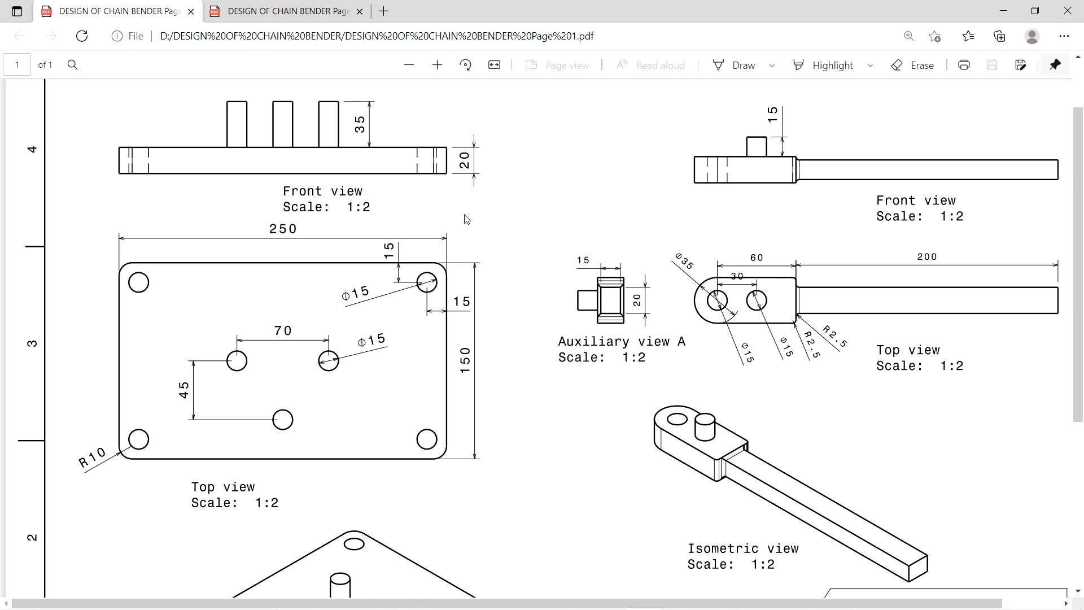
pyautogui.scroll(2, 465, 215)
pyautogui.scroll(-3, 464, 215)
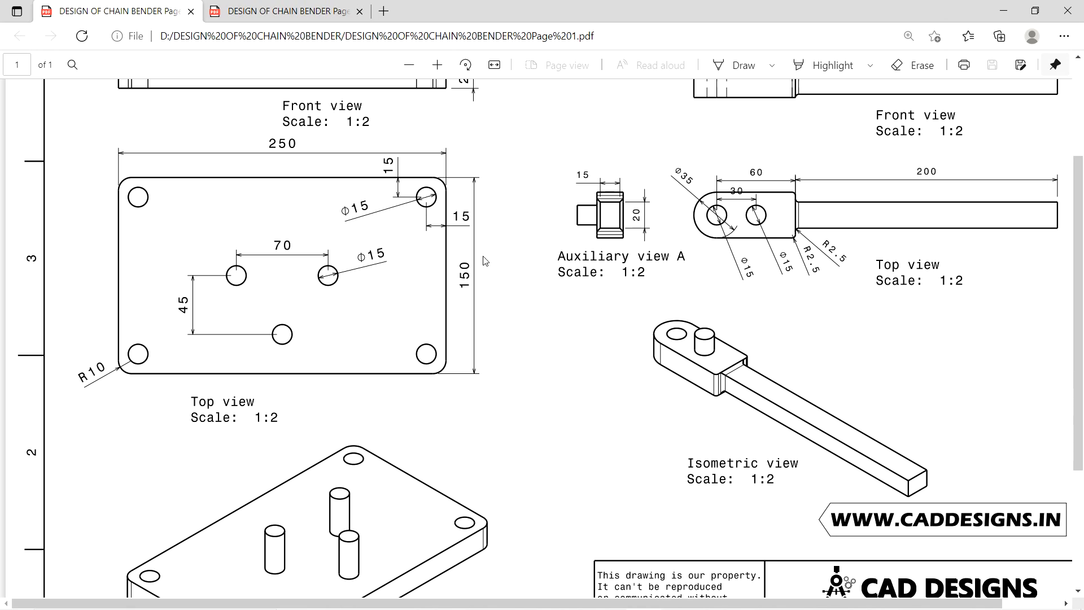
pyautogui.keyDown('ctrl'); pyautogui.scroll(-2, 485, 261); pyautogui.keyUp('ctrl')
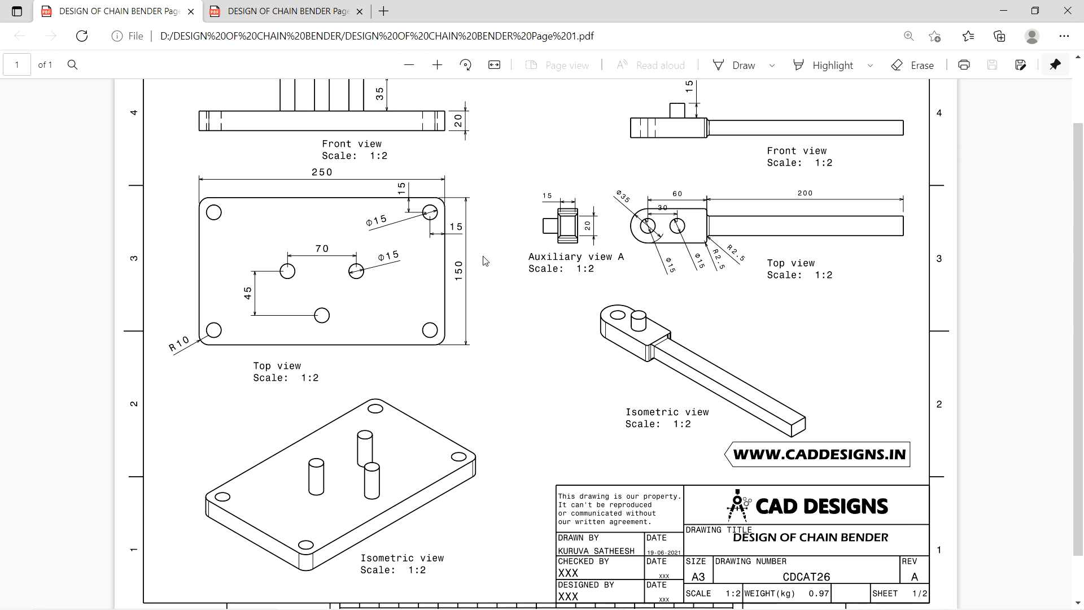
# Switch to CATIA V5 and create a new Part Design part with the default name and hybrid design enabled.
pyautogui.moveTo(576, 609)
pyautogui.click(615, 603)
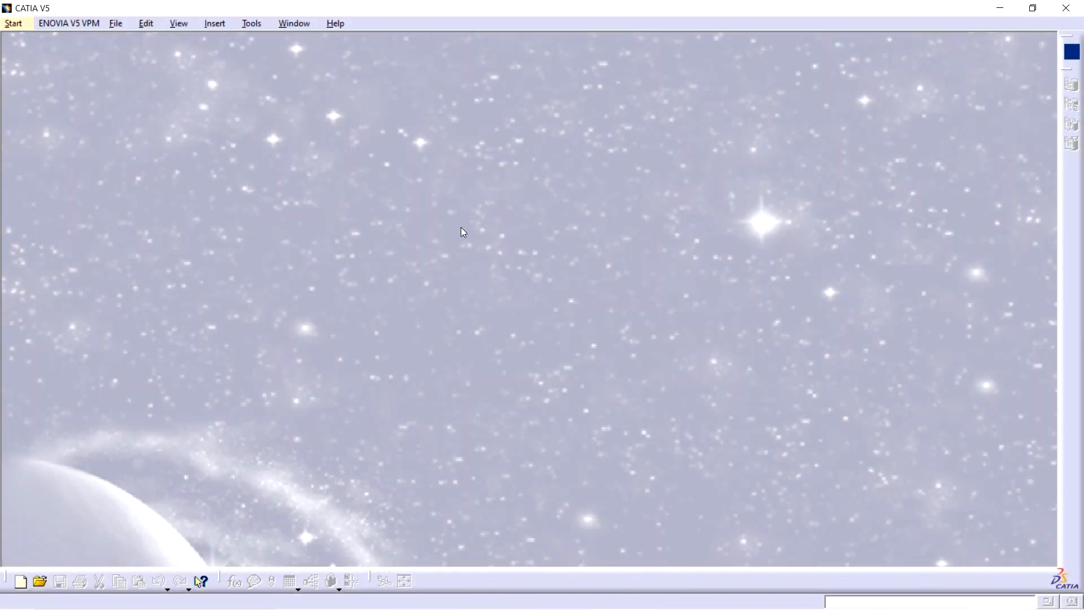
pyautogui.click(14, 23)
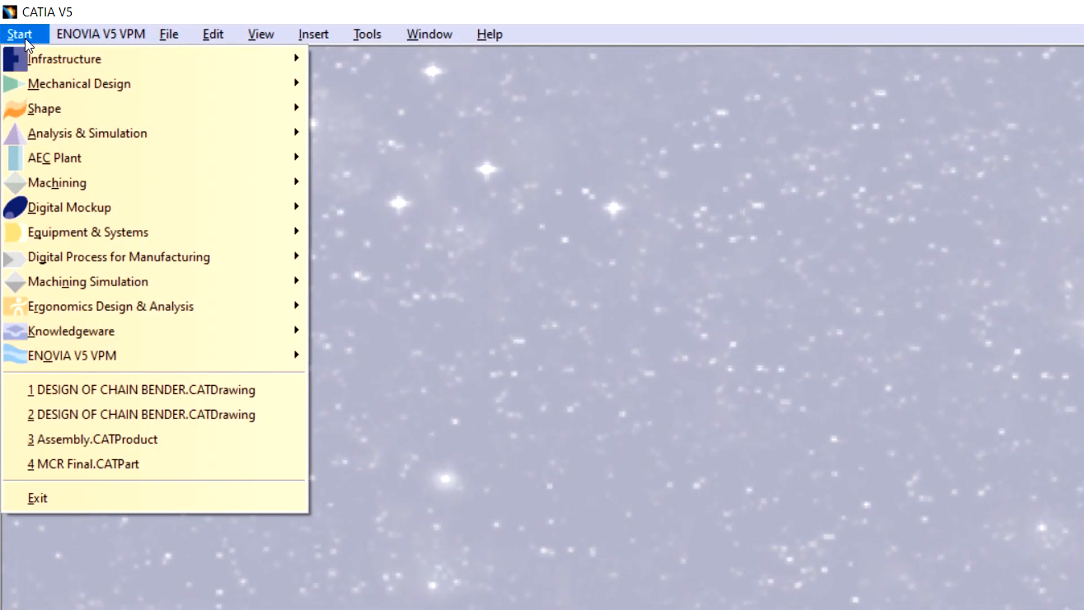
pyautogui.moveTo(53, 82)
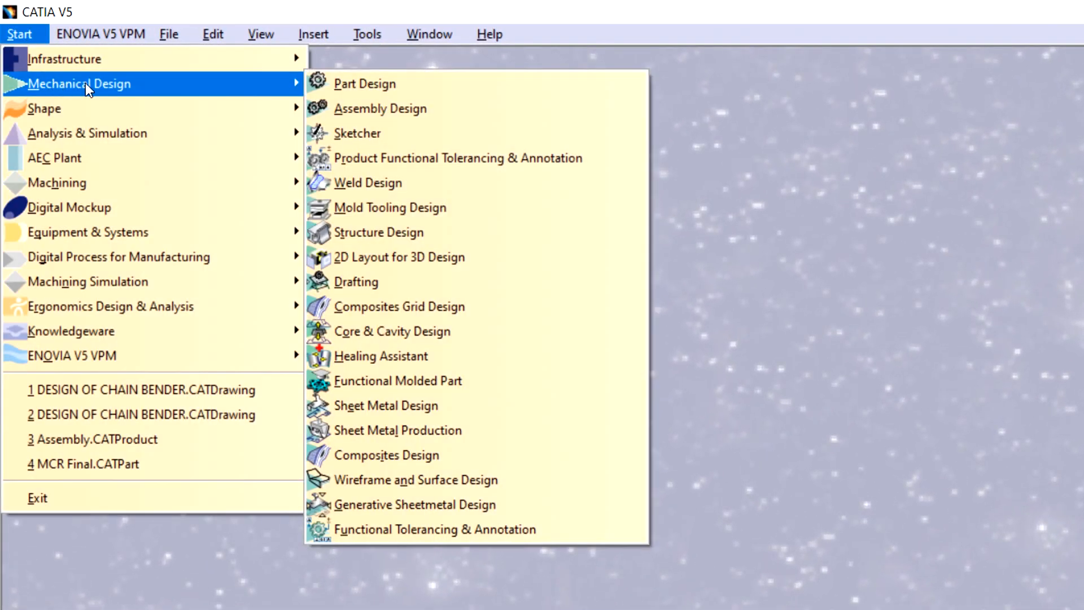
pyautogui.click(374, 80)
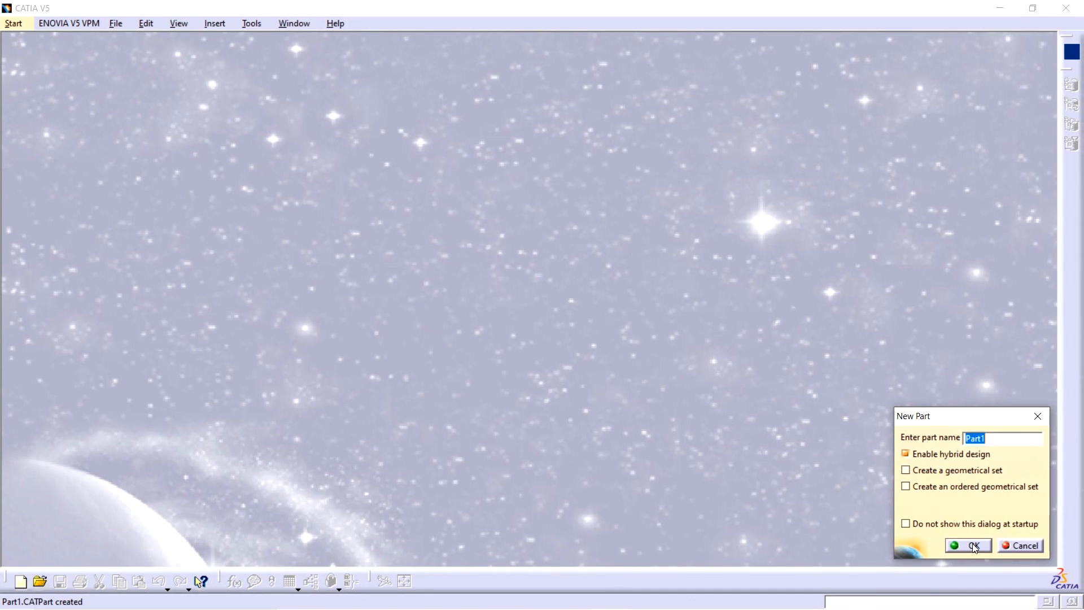
pyautogui.click(972, 543)
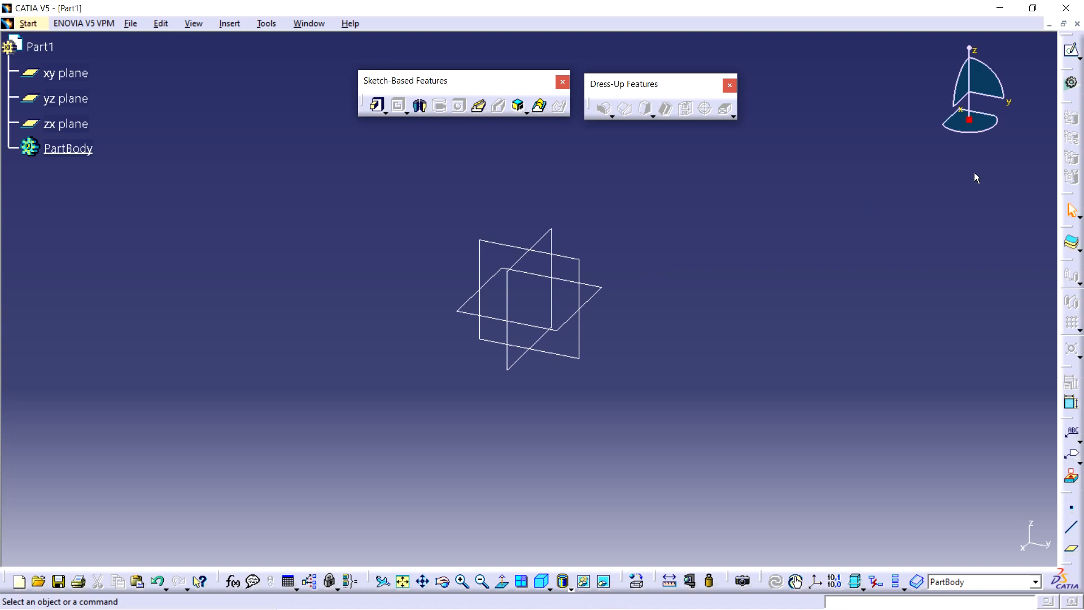
# Start a sketch on the xy plane, hide User Selection Filter, reposition Sketch tools, and float the Profile and Operation tool sets over the workspace.
pyautogui.click(1072, 52)
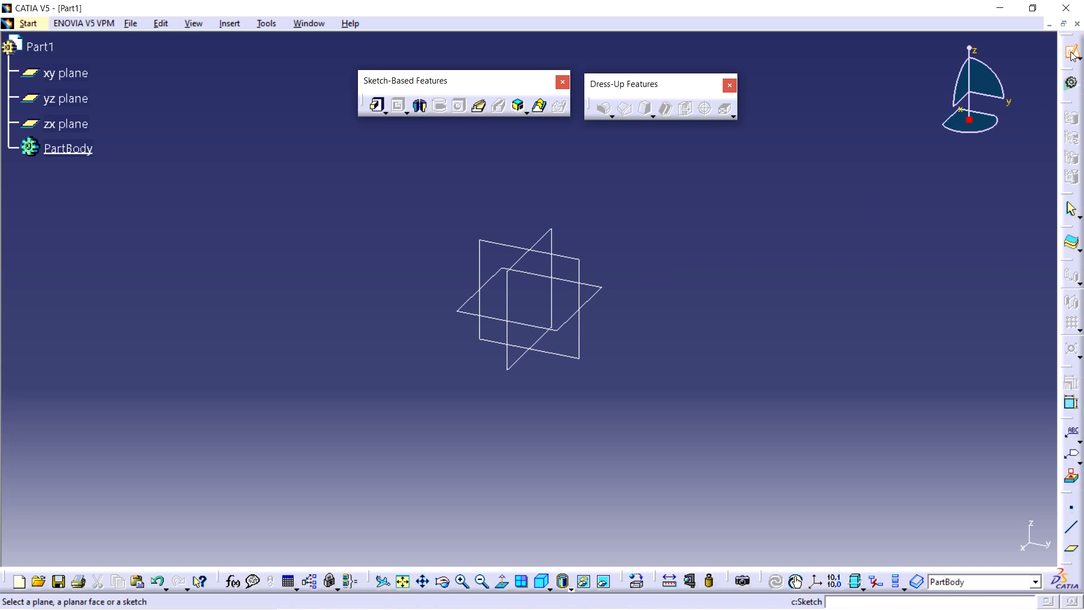
pyautogui.click(605, 291)
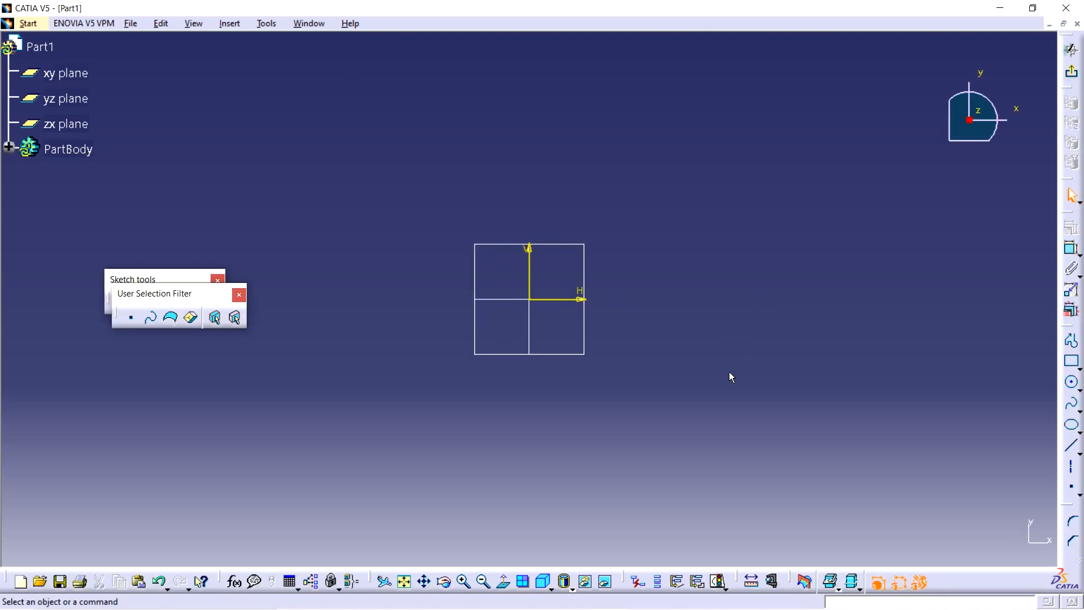
pyautogui.click(238, 294)
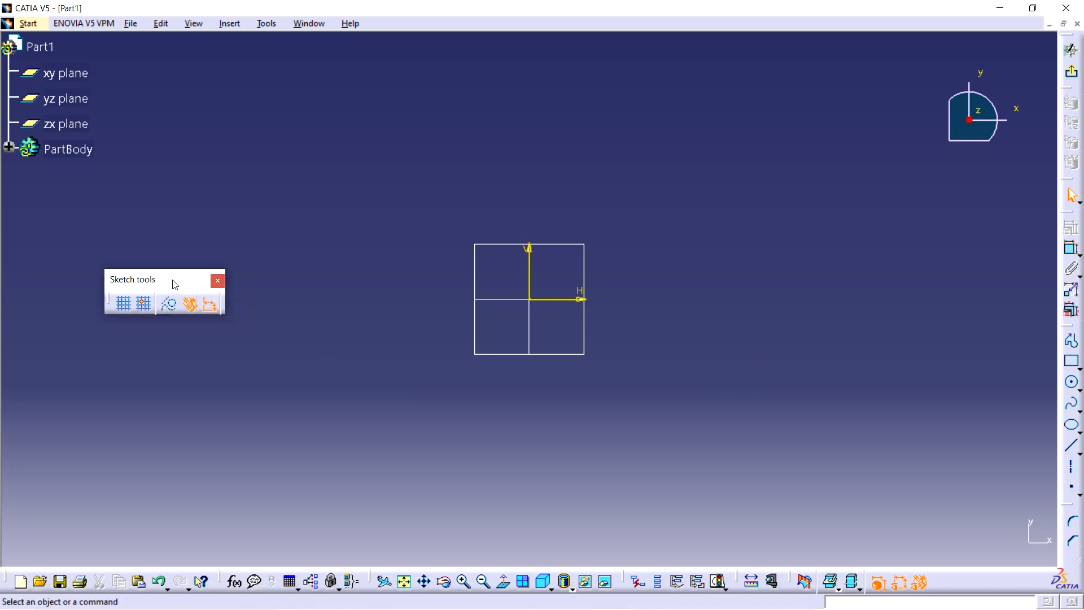
pyautogui.moveTo(175, 284)
pyautogui.mouseDown()
pyautogui.moveTo(195, 445)
pyautogui.moveTo(239, 548)
pyautogui.moveTo(146, 493)
pyautogui.mouseUp()
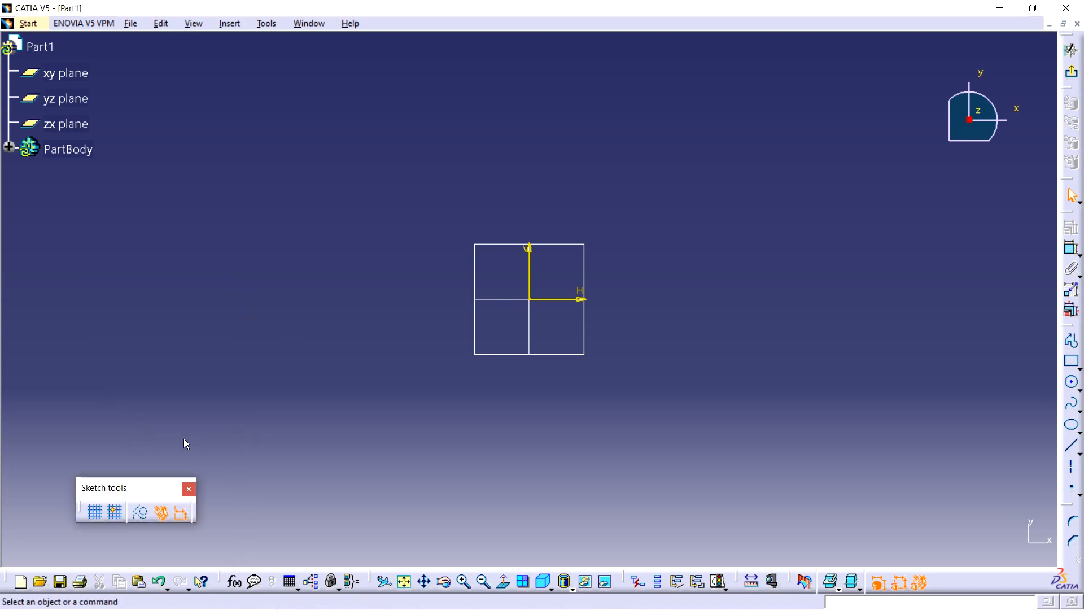
pyautogui.moveTo(1068, 329); pyautogui.dragTo(469, 90)
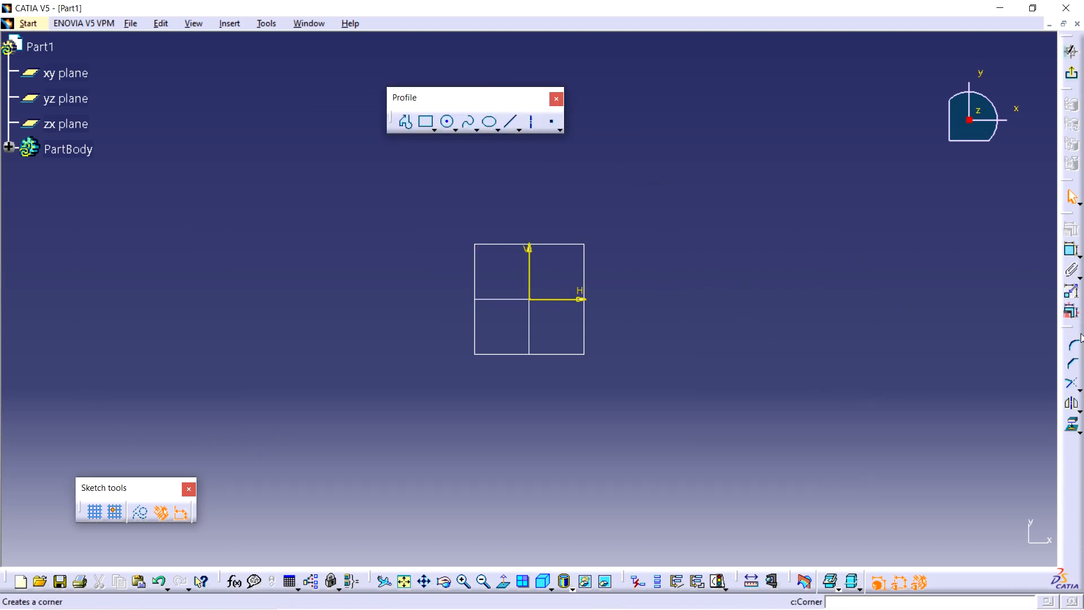
pyautogui.moveTo(1076, 330); pyautogui.dragTo(609, 98)
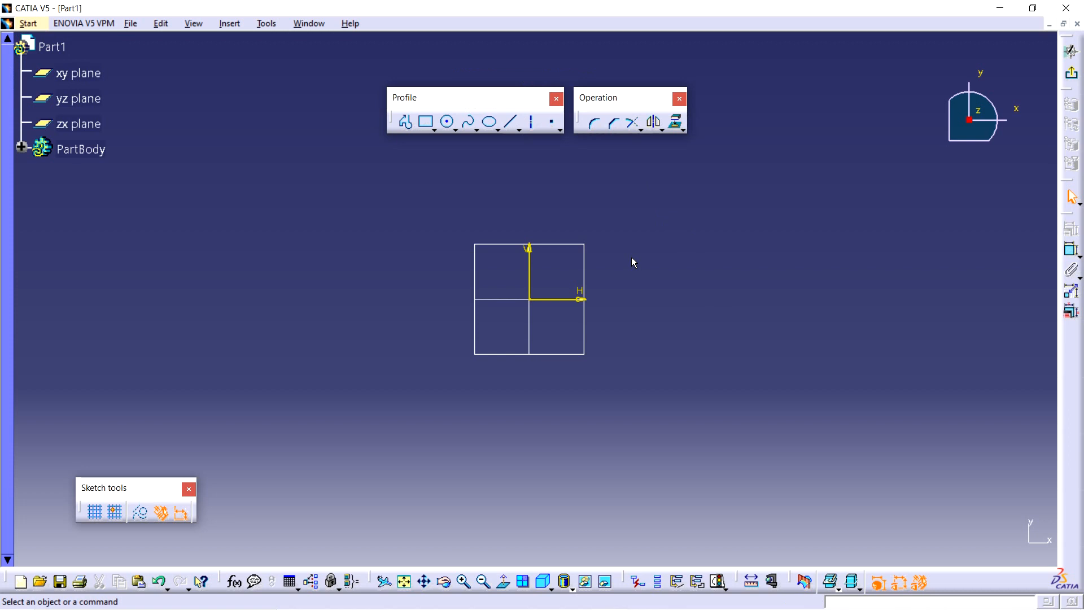
# Sketch a centered rectangle about 134 mm wide and 75 mm high, with its center on the sketch origin.
pyautogui.click(434, 130)
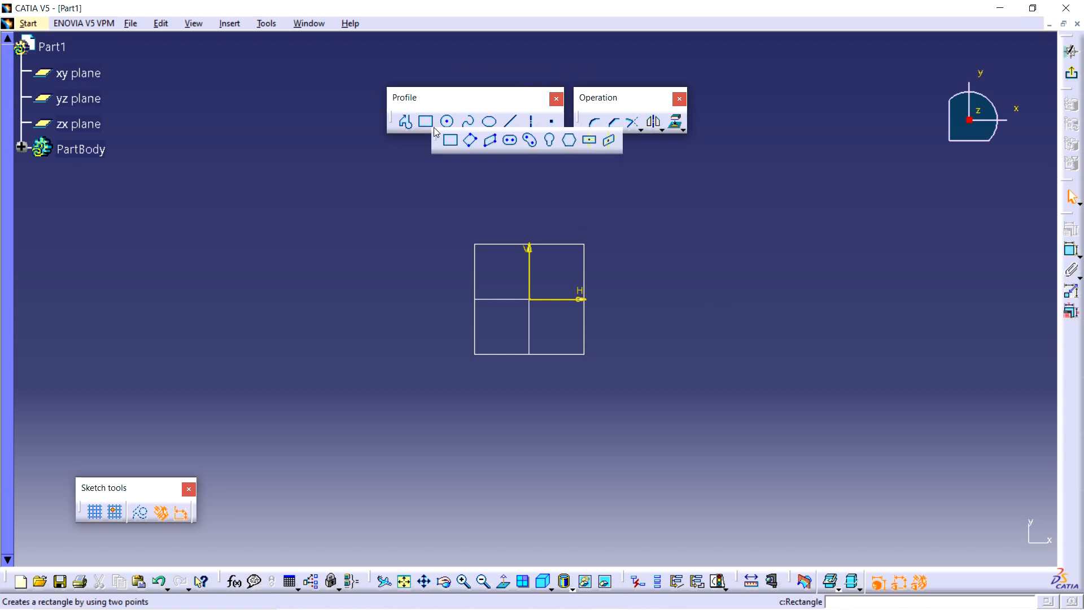
pyautogui.click(593, 145)
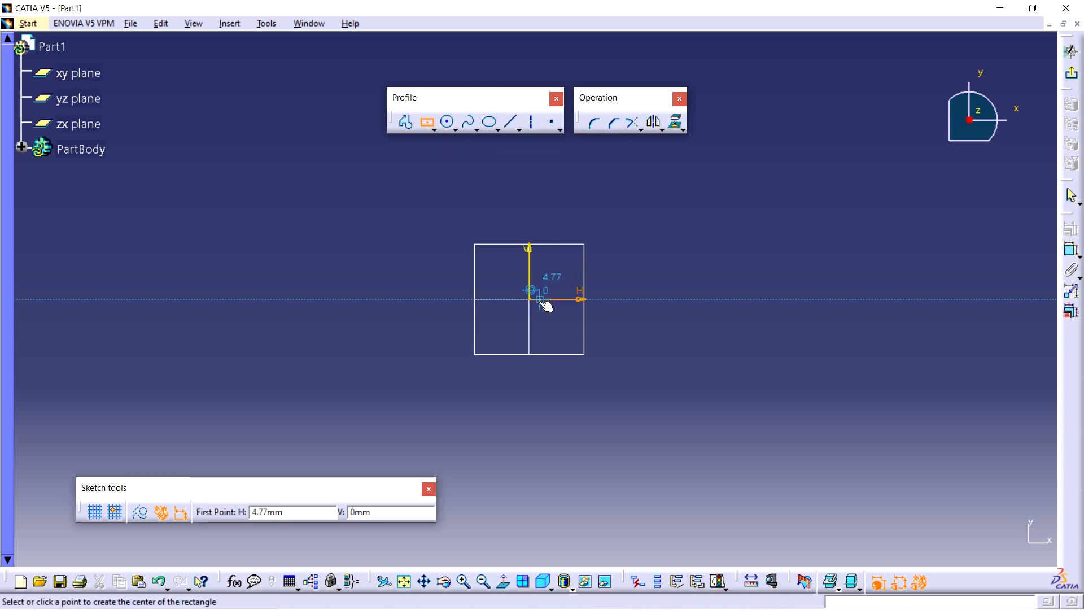
pyautogui.click(529, 299)
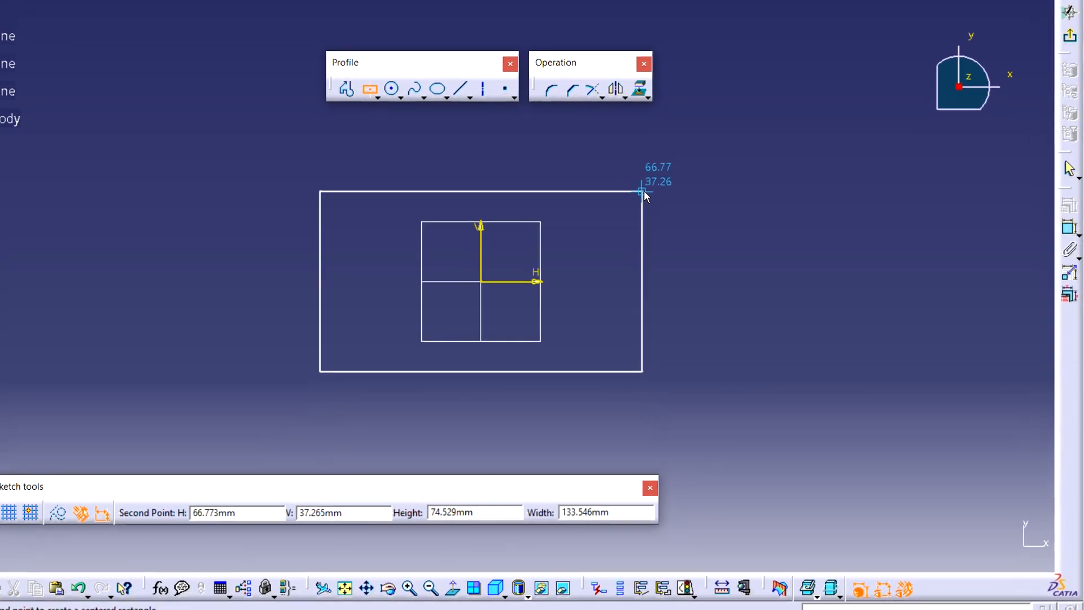
pyautogui.click(643, 192)
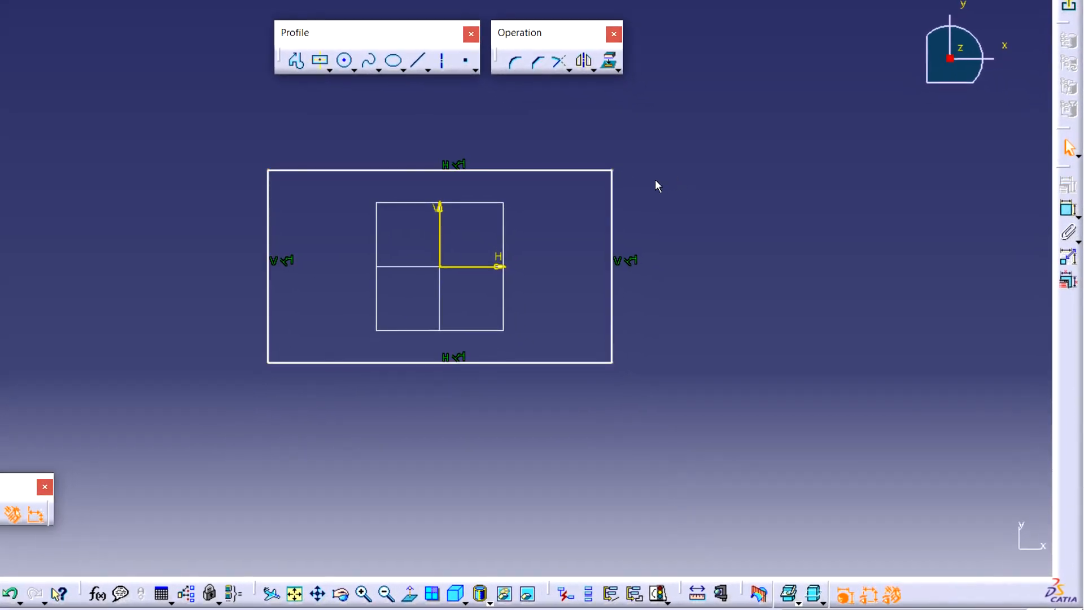
# Add a horizontal length constraint to the rectangle's upper edge and set it to 250 mm.
pyautogui.click(1068, 209)
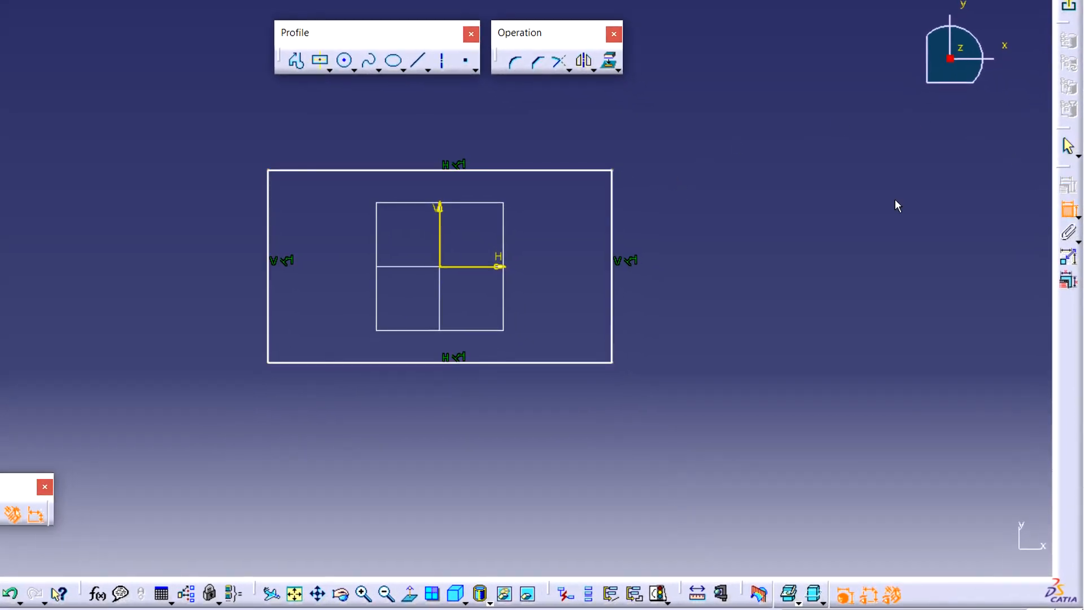
pyautogui.click(581, 170)
pyautogui.click(449, 132)
pyautogui.doubleClick(454, 127)
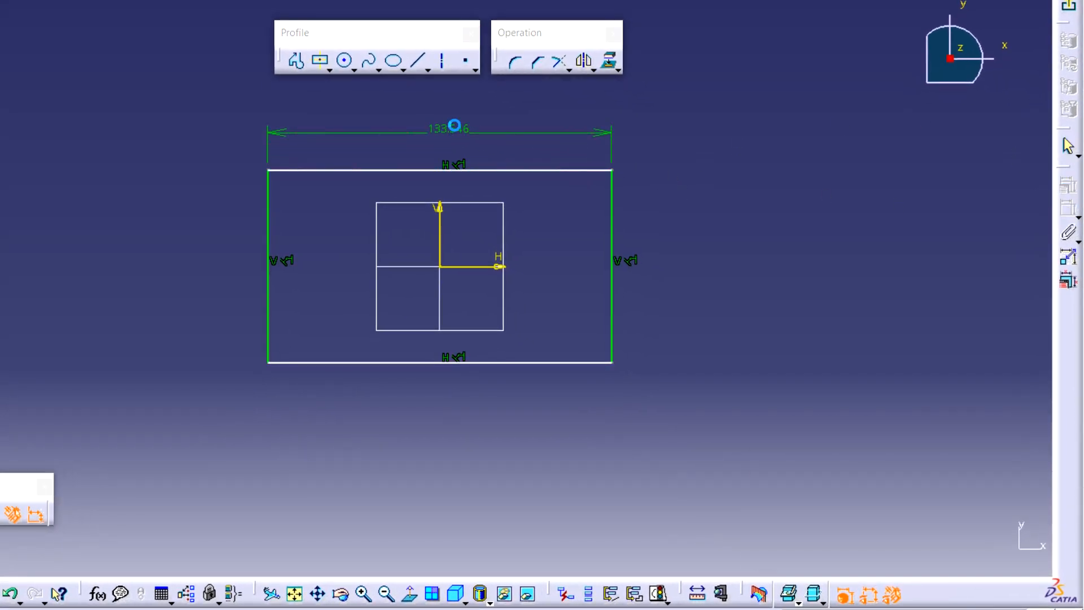
pyautogui.write('250')
pyautogui.press('Return')
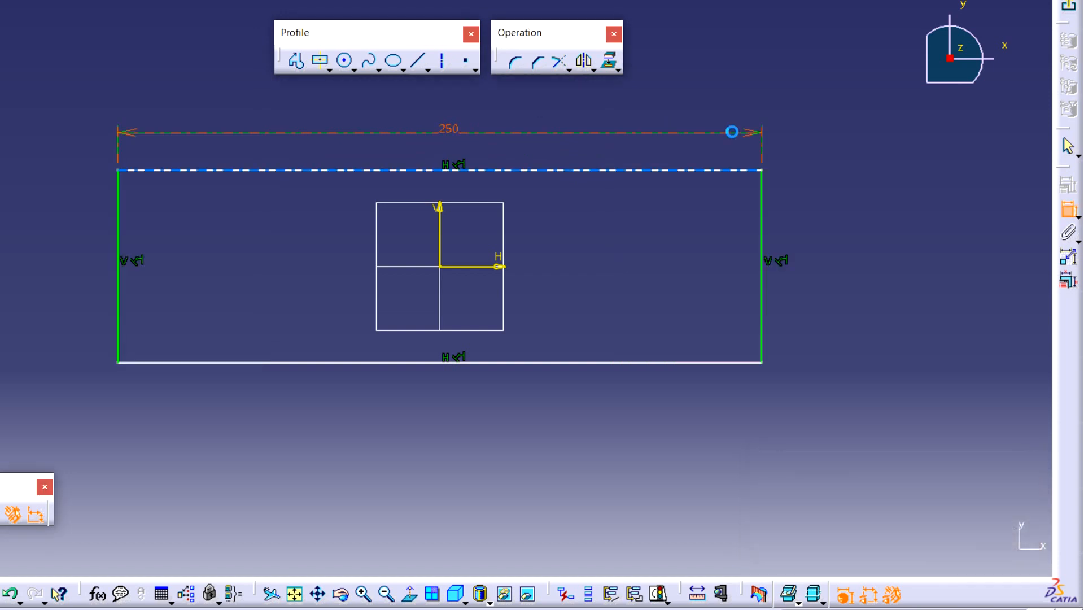
# Add a height constraint on the rectangle's vertical side and set it to 150 mm.
pyautogui.click(763, 213)
pyautogui.click(849, 218)
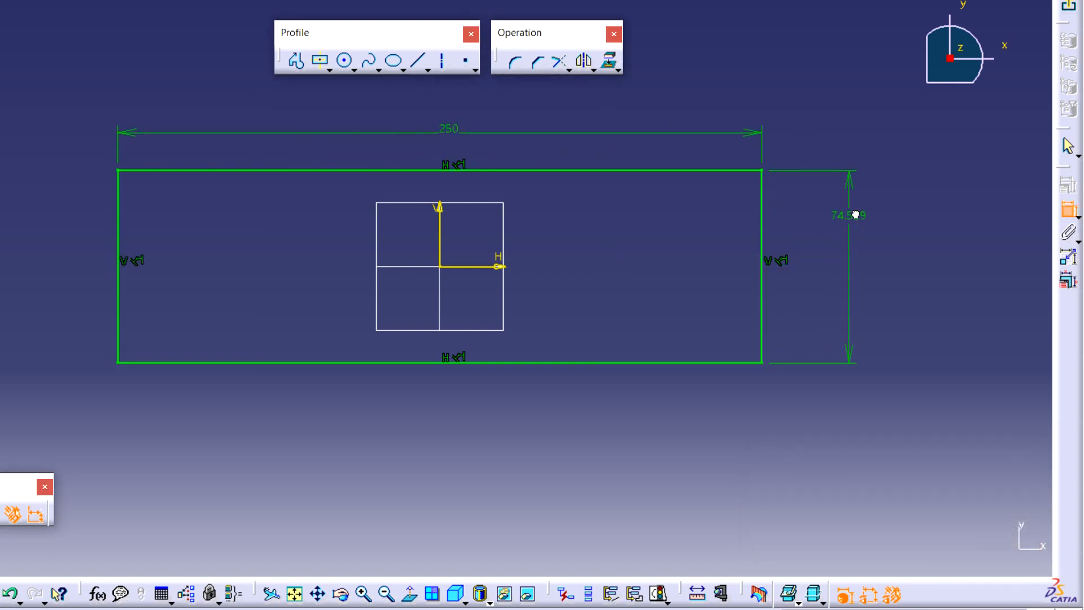
pyautogui.doubleClick(856, 213)
pyautogui.write('150')
pyautogui.press('Return')
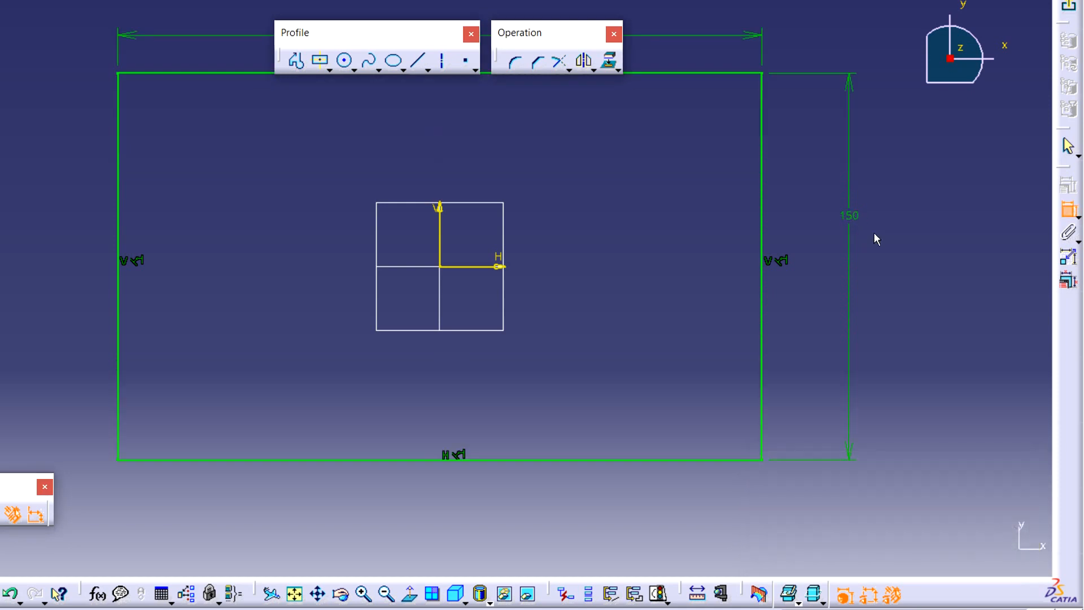
pyautogui.keyDown('ctrl'); pyautogui.moveTo(709, 233); pyautogui.dragTo(711, 285, button='middle'); pyautogui.keyUp('ctrl')
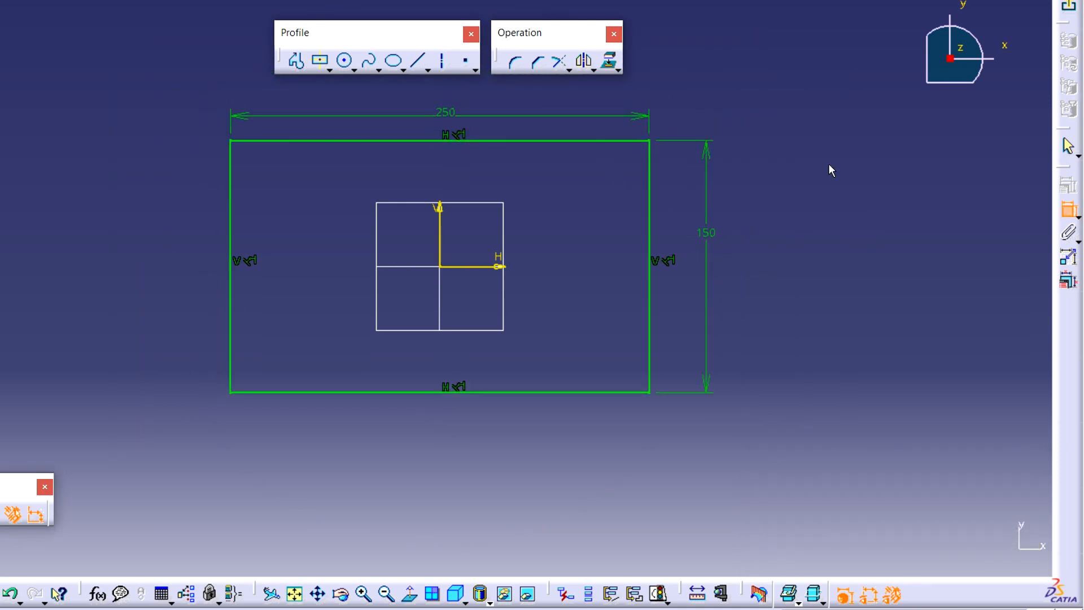
# Round all four corners of the rectangle with a 10 mm radius, accepting conversion of its length constraints into distances.
pyautogui.click(1071, 210)
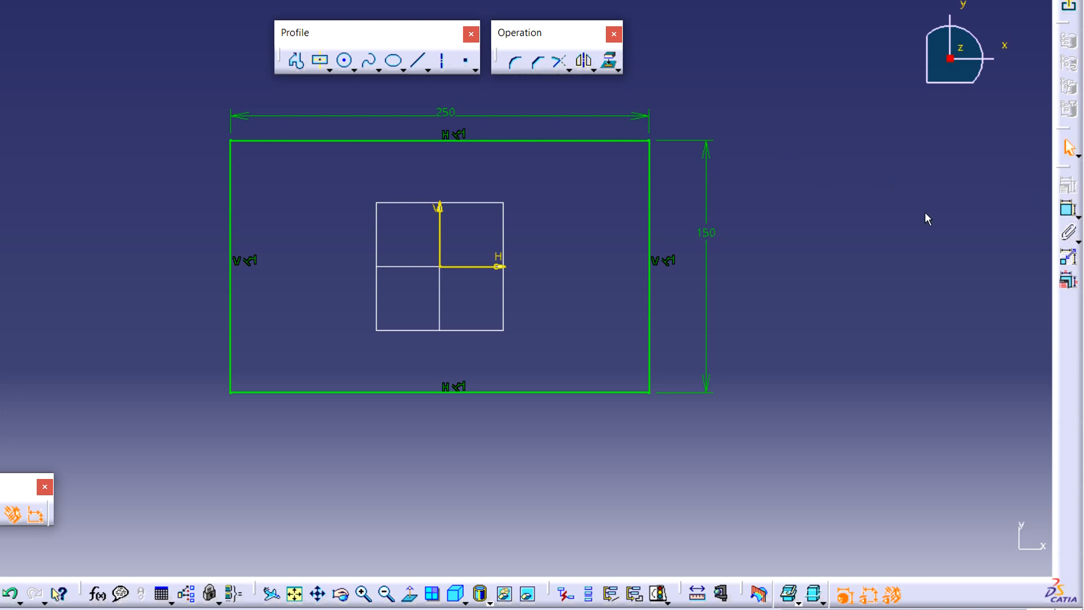
pyautogui.click(511, 65)
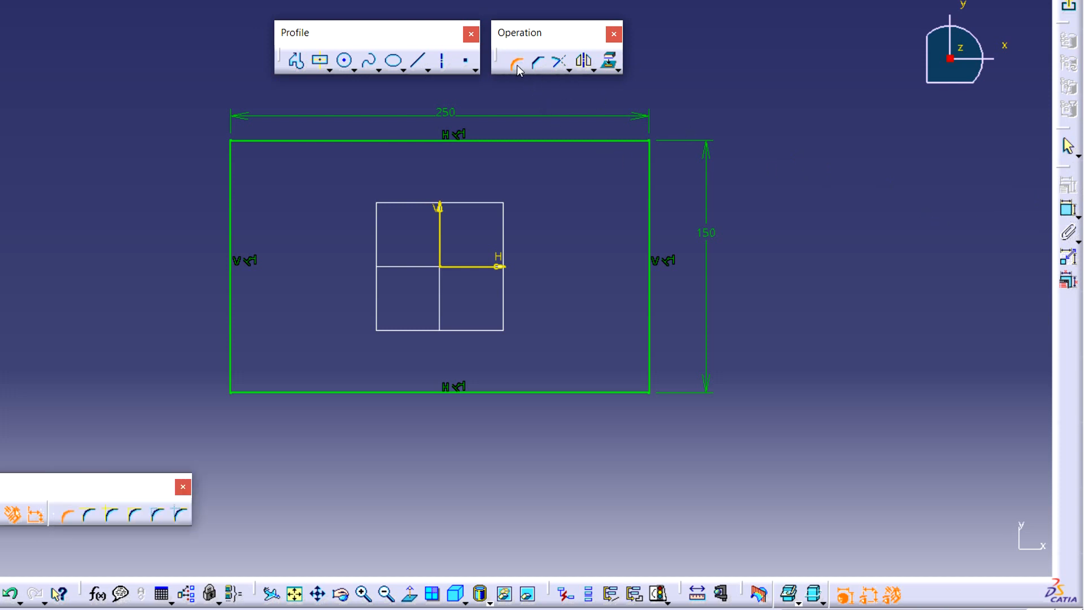
pyautogui.moveTo(209, 132); pyautogui.dragTo(697, 428)
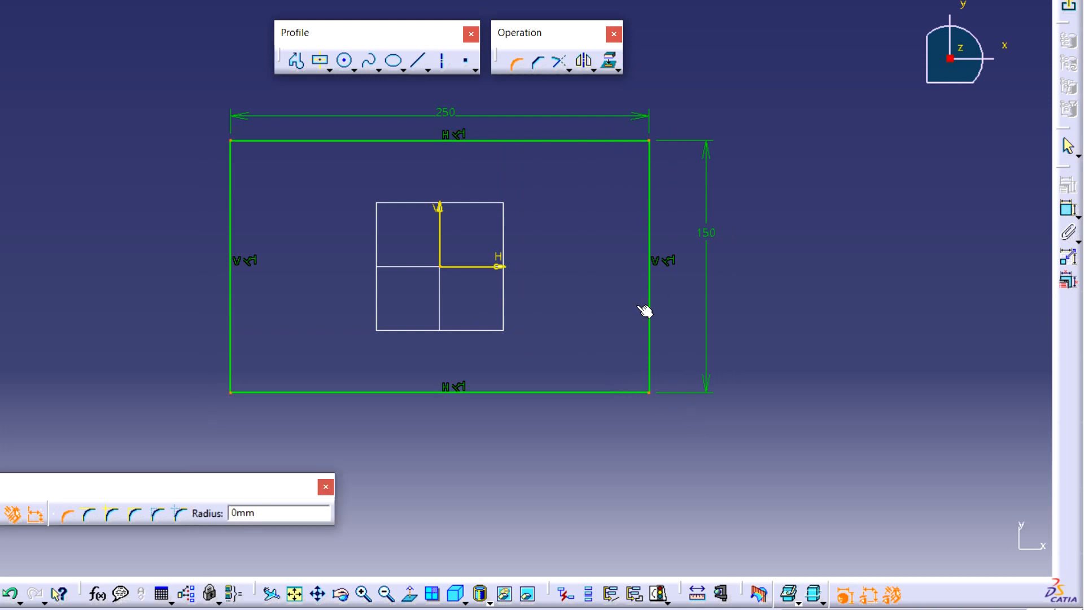
pyautogui.doubleClick(273, 509)
pyautogui.write('10')
pyautogui.press('Return')
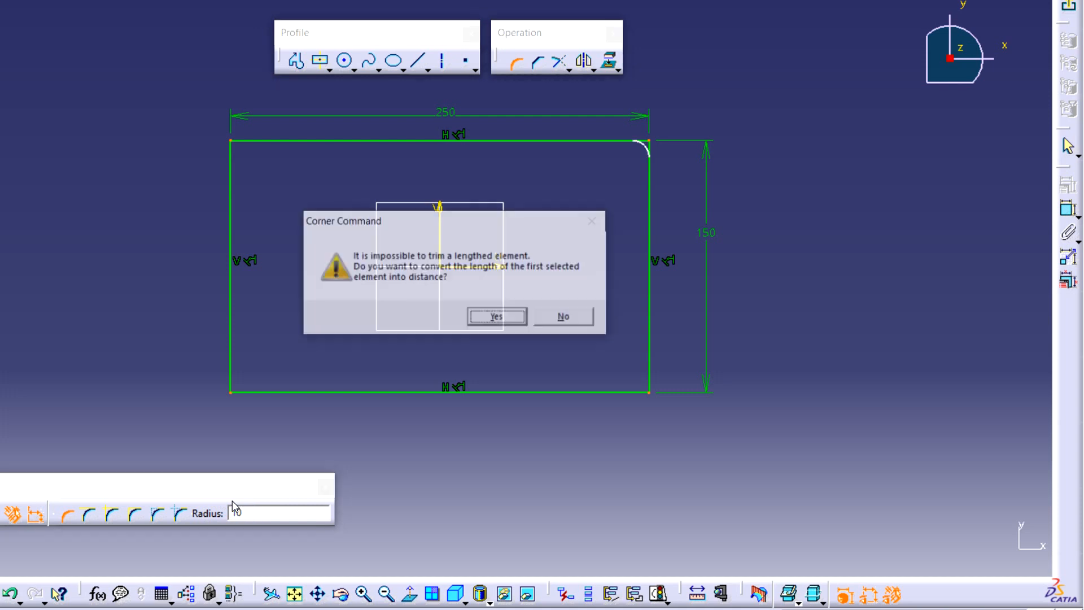
pyautogui.click(500, 318)
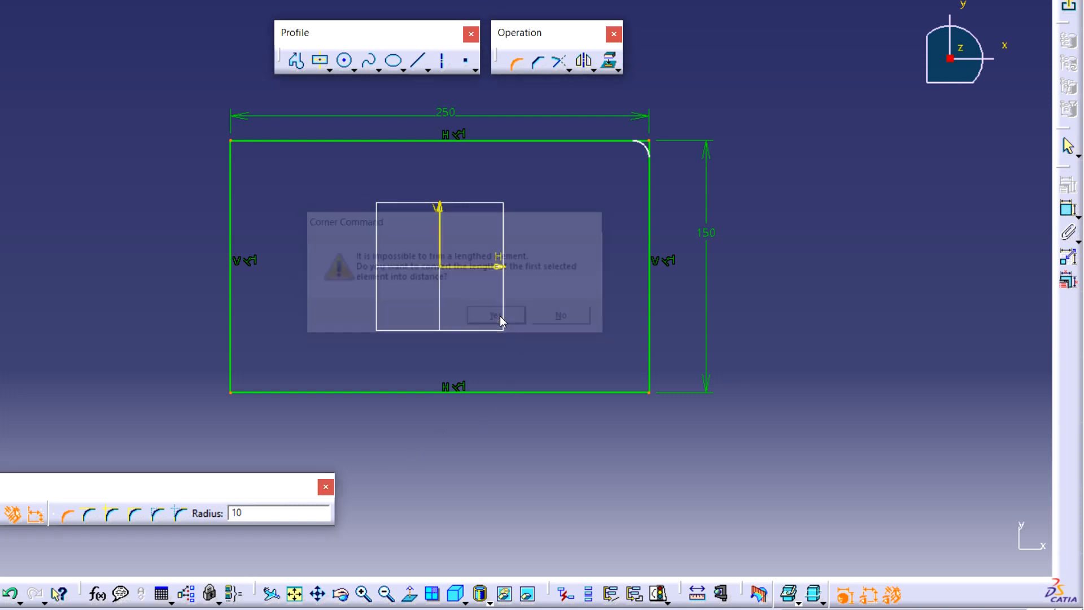
pyautogui.click(505, 315)
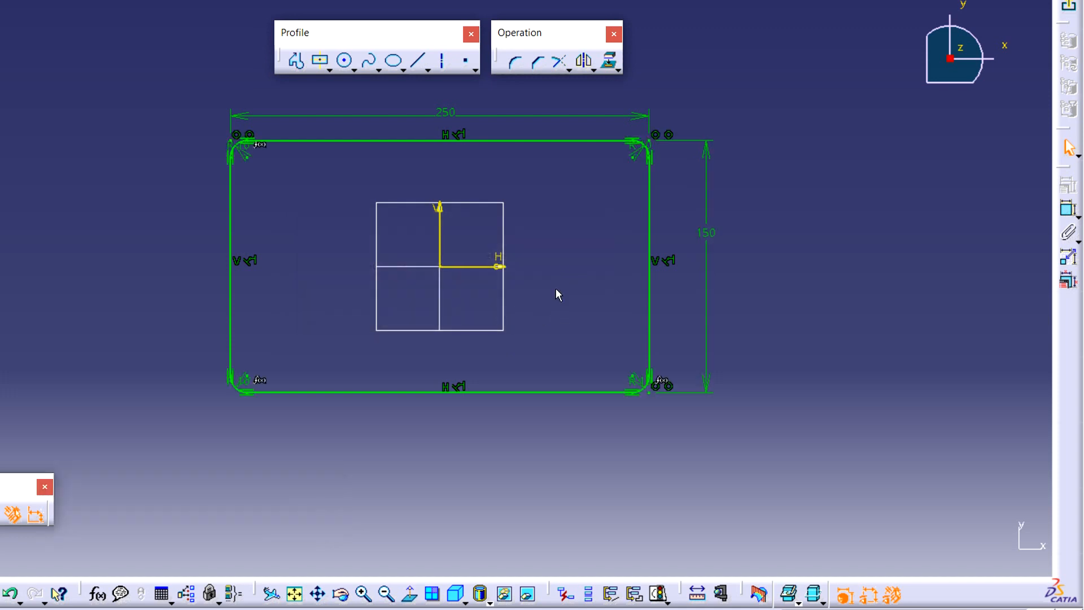
# Sketch a circle inside the rectangle near its upper-right corner and set its diameter to 15 mm.
pyautogui.keyDown('ctrl'); pyautogui.moveTo(555, 288); pyautogui.dragTo(554, 261, button='middle'); pyautogui.keyUp('ctrl')
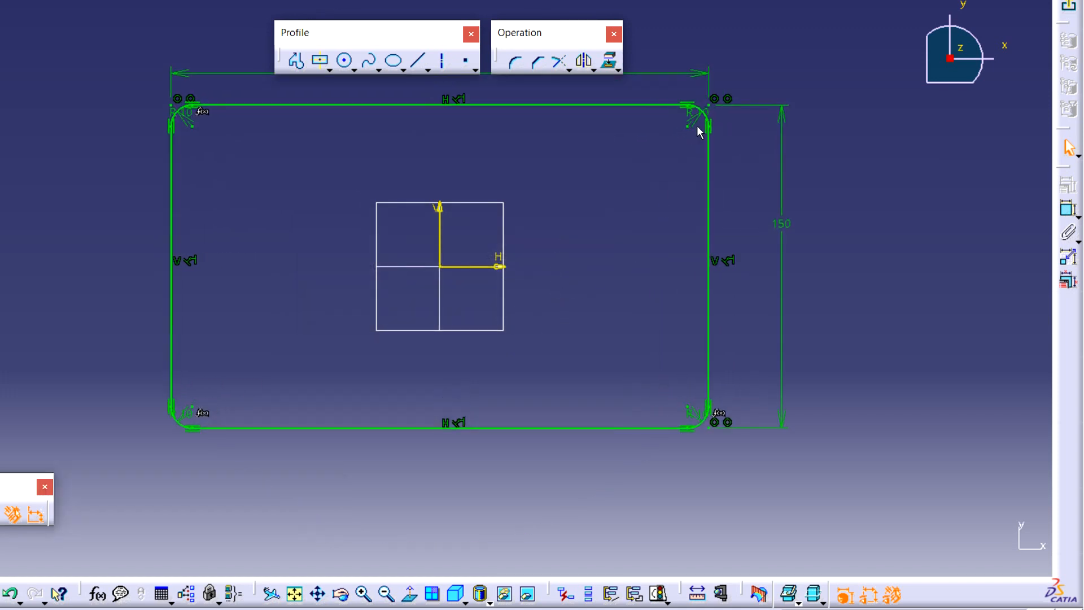
pyautogui.click(343, 60)
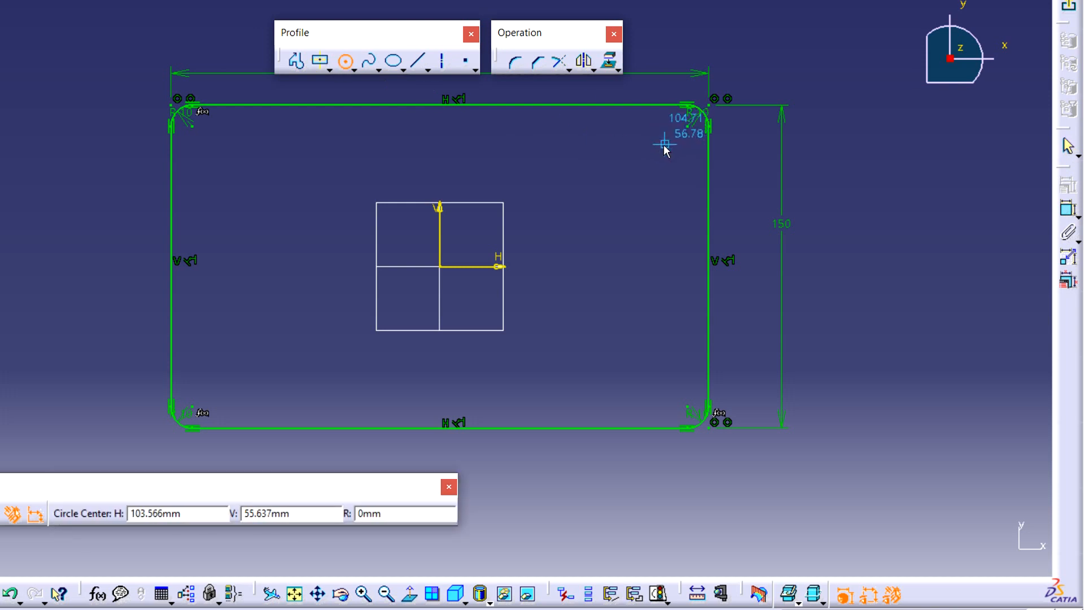
pyautogui.click(664, 148)
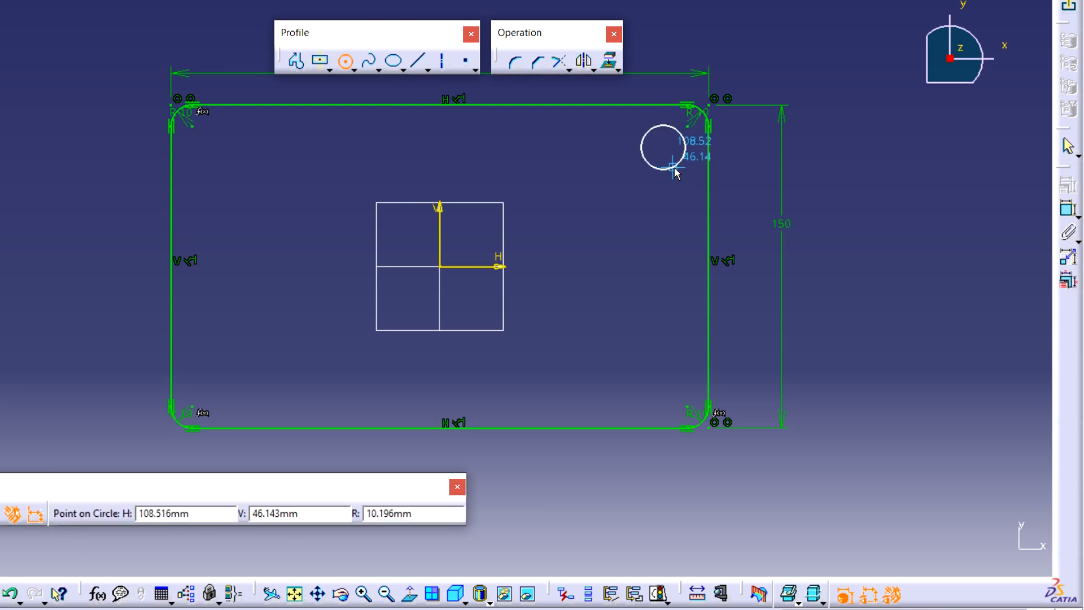
pyautogui.click(672, 167)
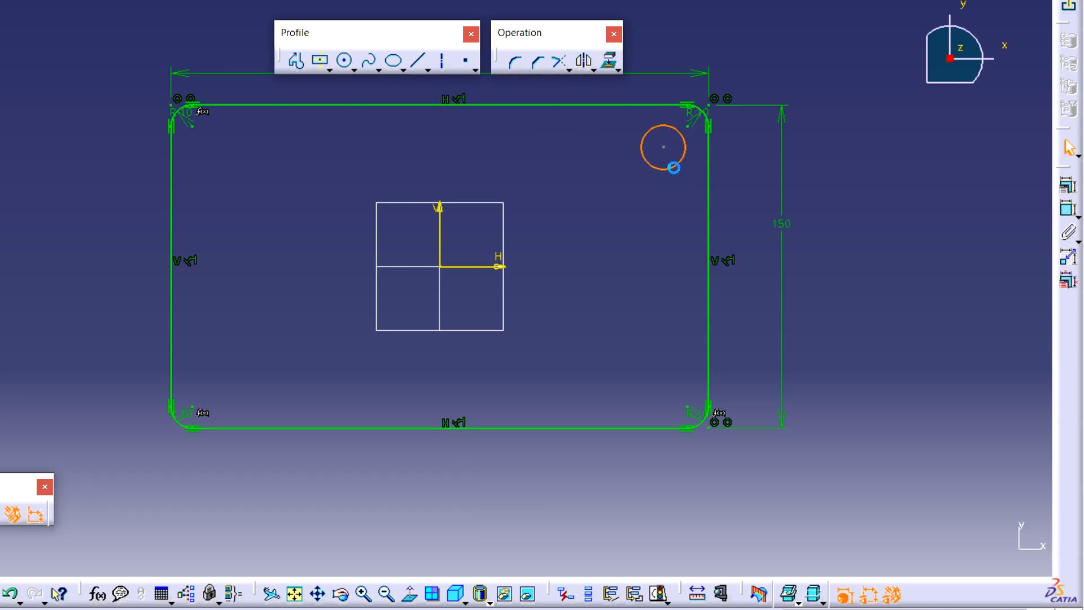
pyautogui.click(1068, 209)
pyautogui.click(855, 123)
pyautogui.doubleClick(855, 124)
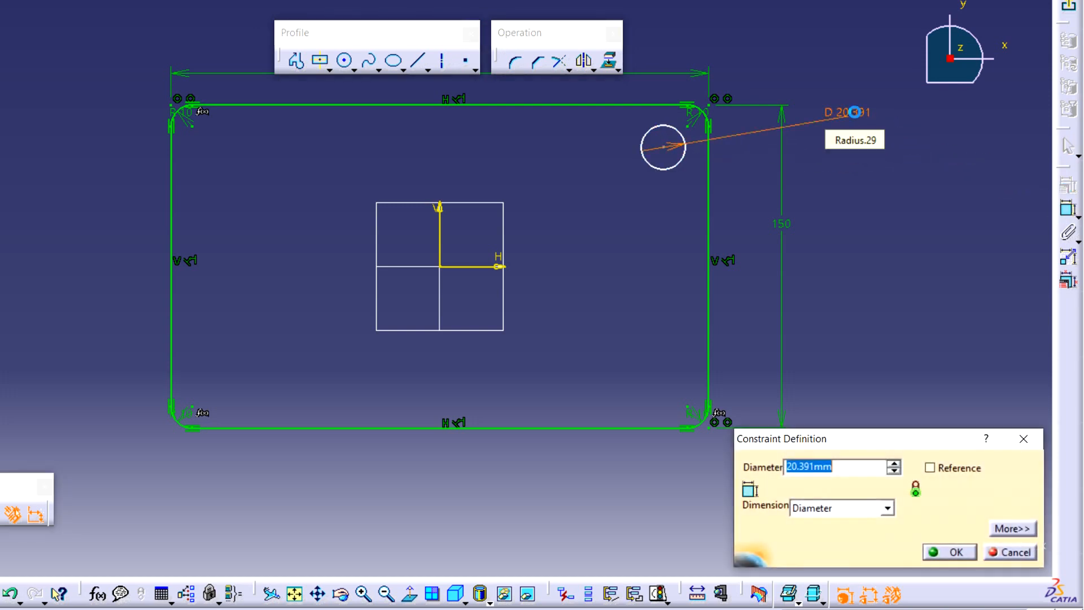
pyautogui.write('15')
pyautogui.press('Return')
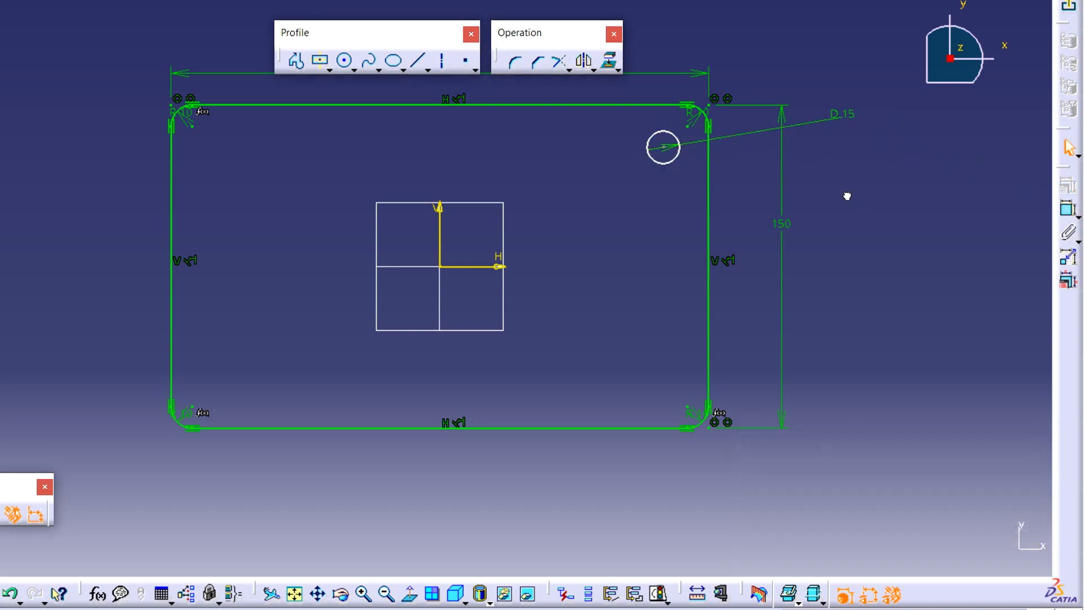
# Constrain the circle's center to 15 mm from the rectangle's right edge.
pyautogui.click(1068, 211)
pyautogui.click(663, 148)
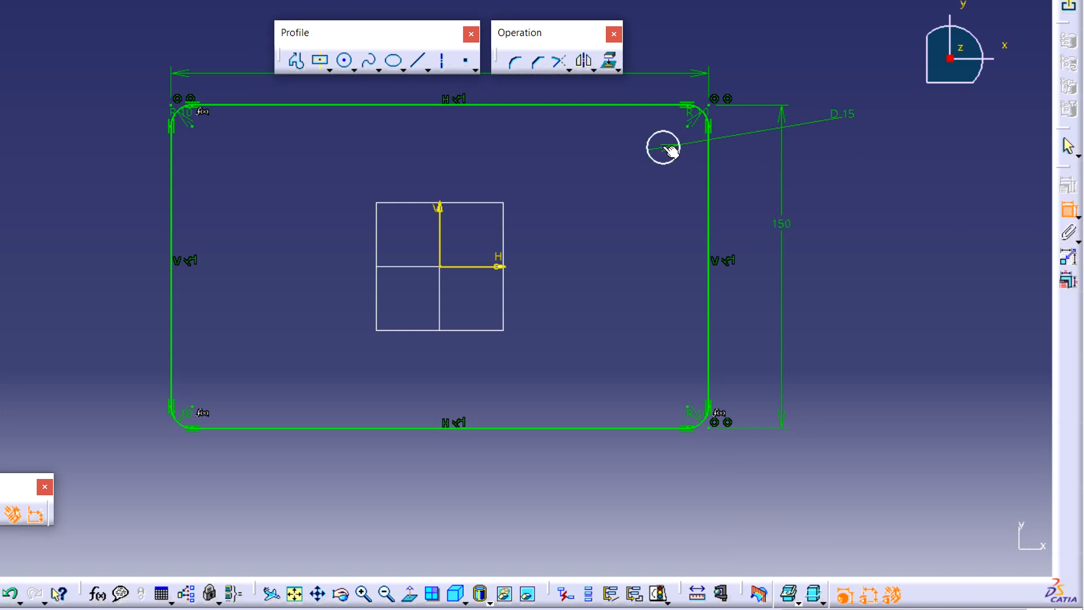
pyautogui.click(709, 161)
pyautogui.click(682, 194)
pyautogui.doubleClick(686, 187)
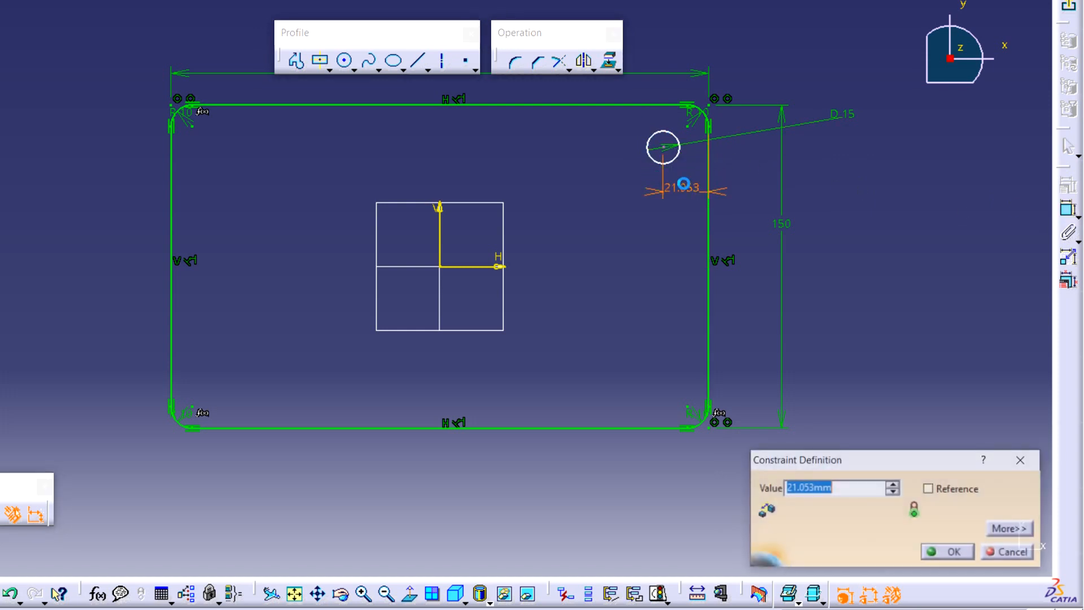
pyautogui.write('15')
pyautogui.press('Return')
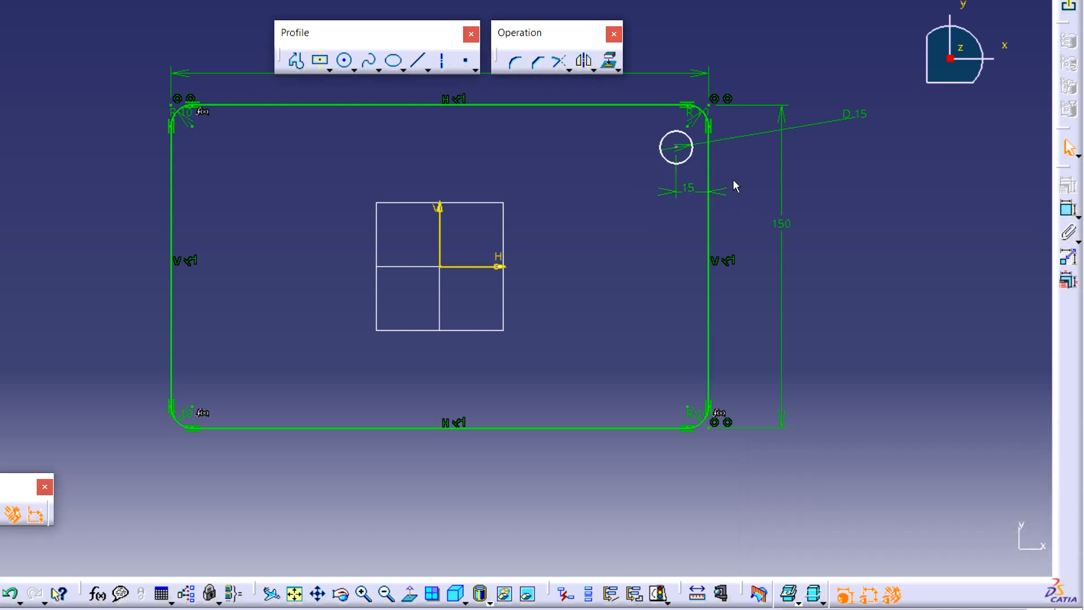
# Constrain the circle's center to 15 mm from the rectangle's upper edge.
pyautogui.click(1067, 208)
pyautogui.click(680, 150)
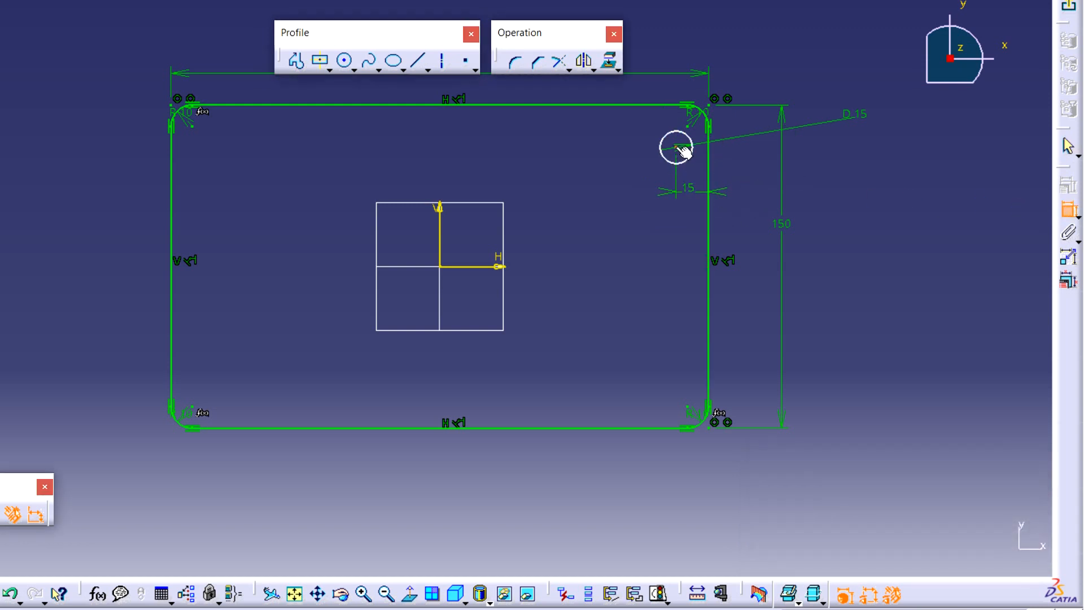
pyautogui.click(682, 105)
pyautogui.click(626, 129)
pyautogui.doubleClick(635, 133)
pyautogui.write('15')
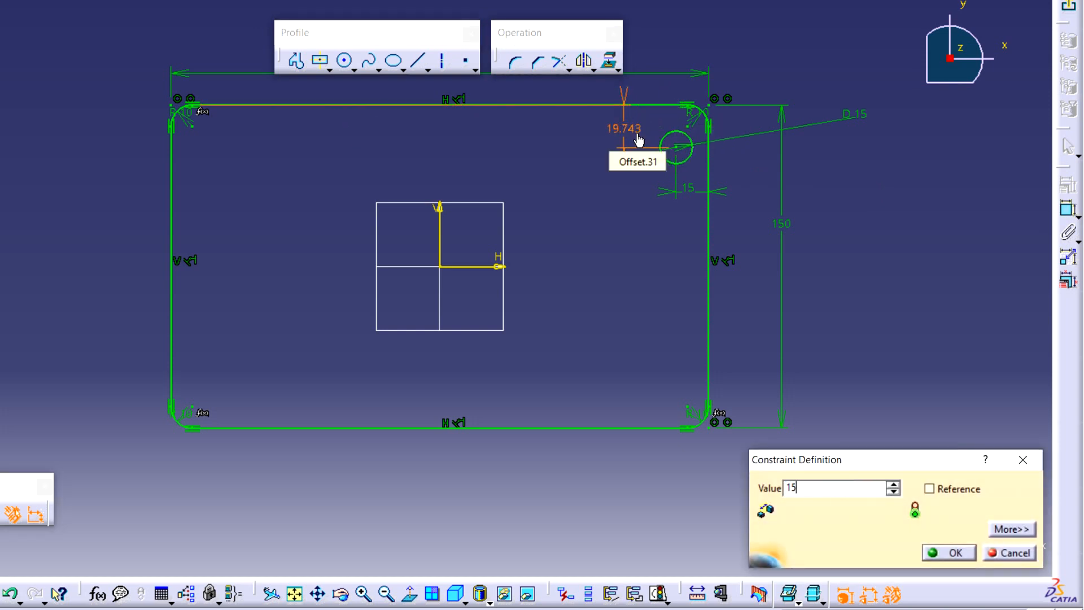
pyautogui.press('Return')
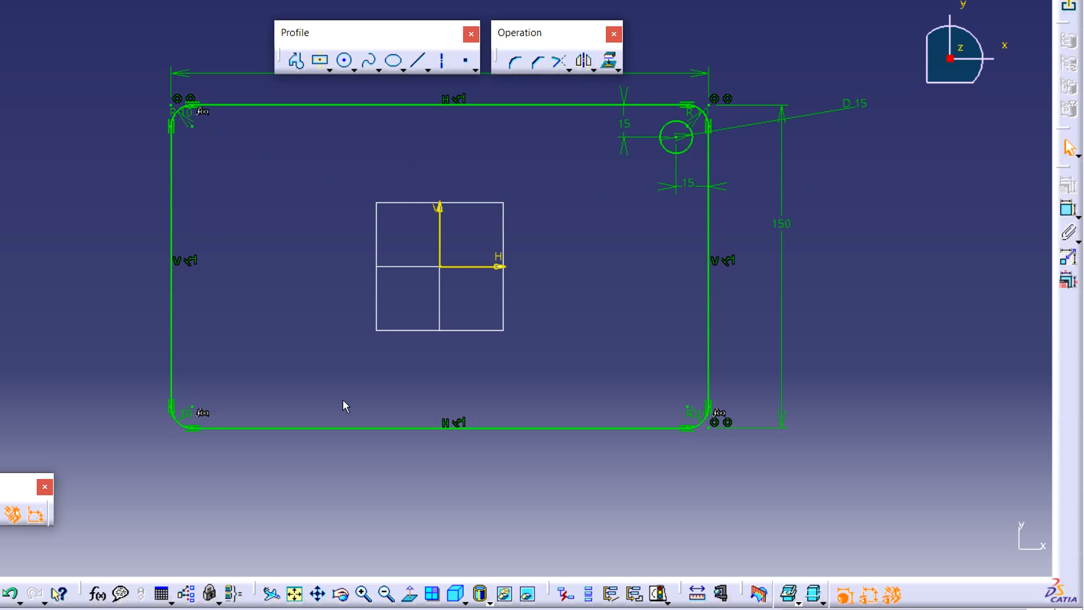
# Mirror the 15 mm circle across the vertical axis and both upper circles across the horizontal axis to get four corner holes.
pyautogui.click(586, 62)
pyautogui.click(446, 225)
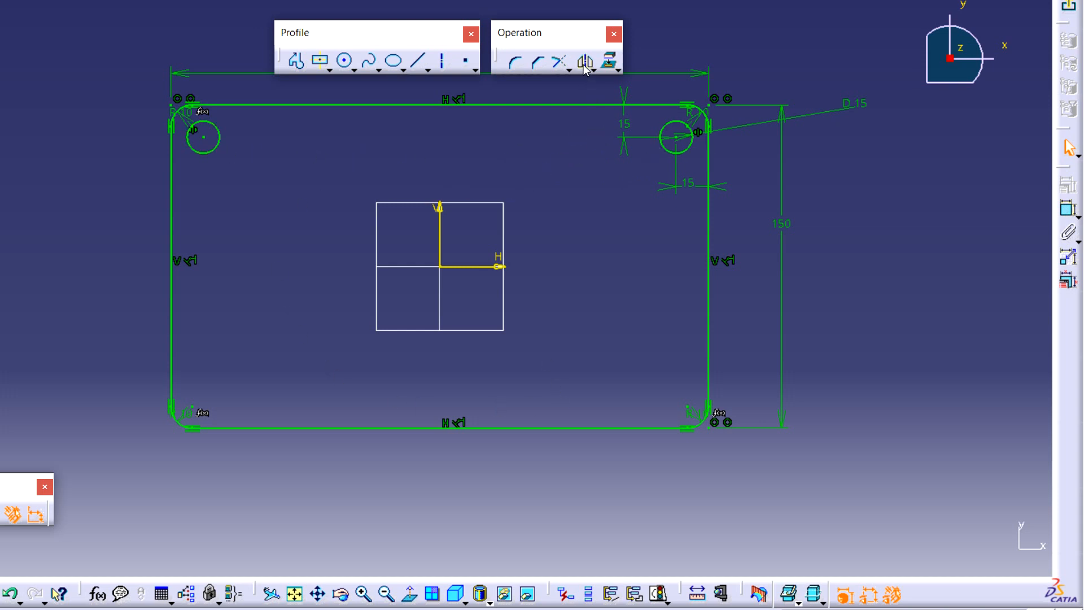
pyautogui.click(664, 151)
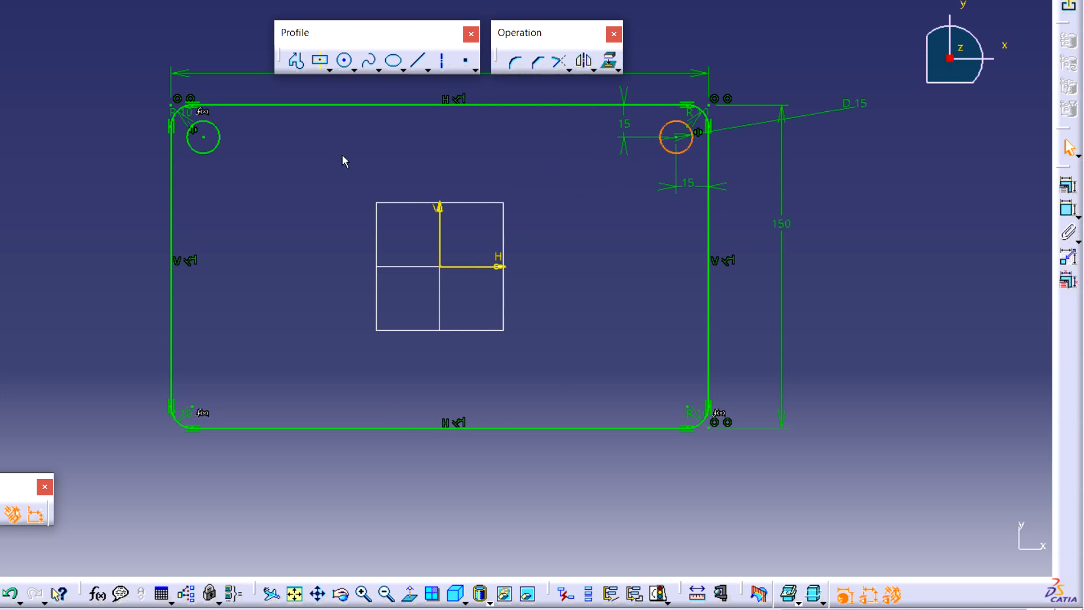
pyautogui.keyDown('ctrl'); pyautogui.click(215, 149); pyautogui.keyUp('ctrl')
pyautogui.click(585, 62)
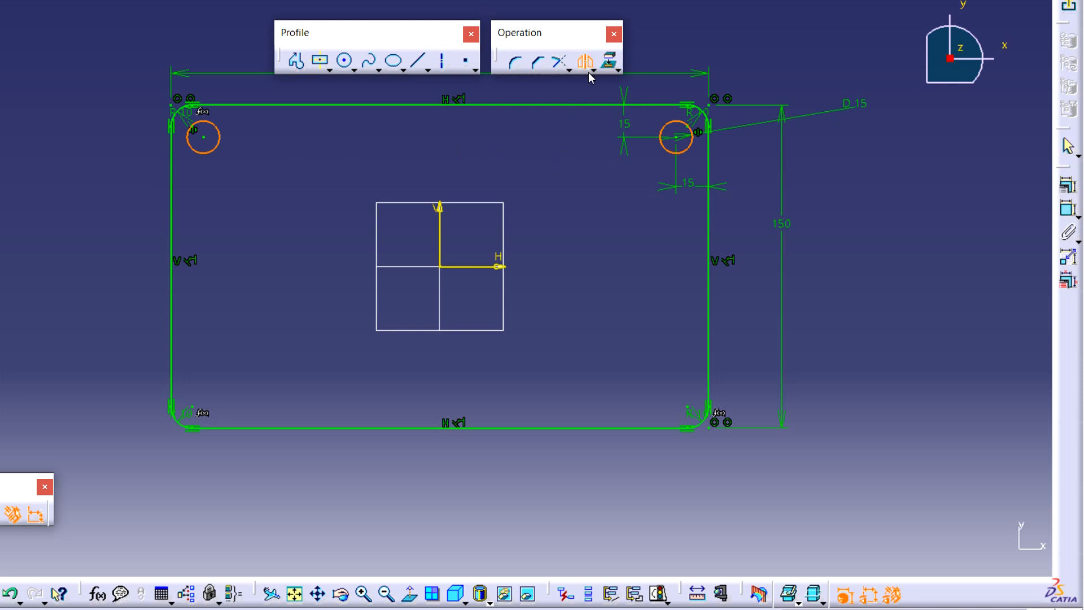
pyautogui.click(478, 271)
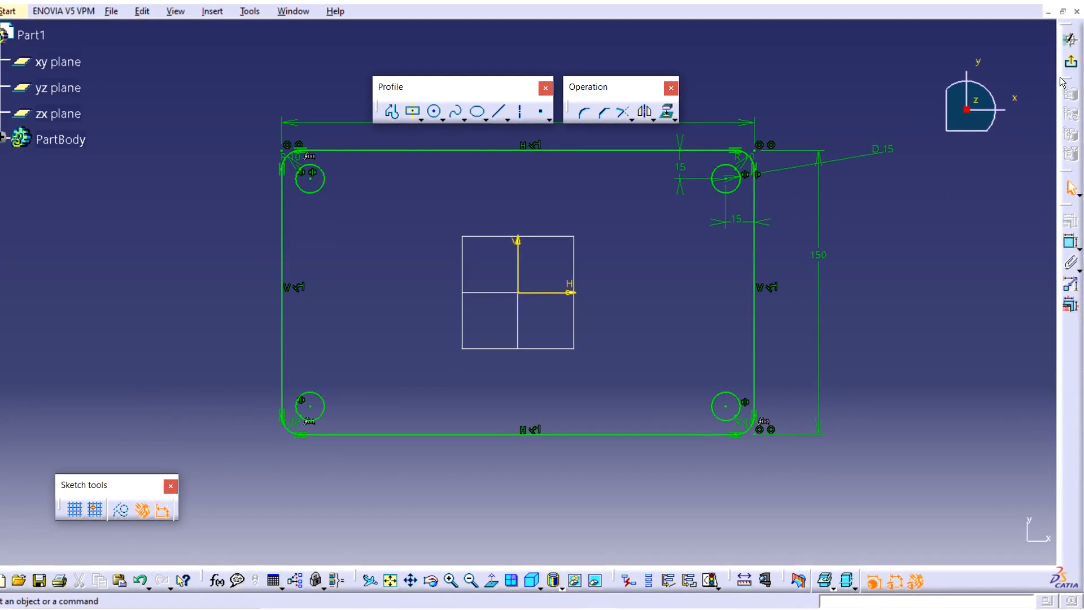
# Exit the sketch and check the plate thickness in the front view of the chain bender PDF drawing.
pyautogui.click(1073, 65)
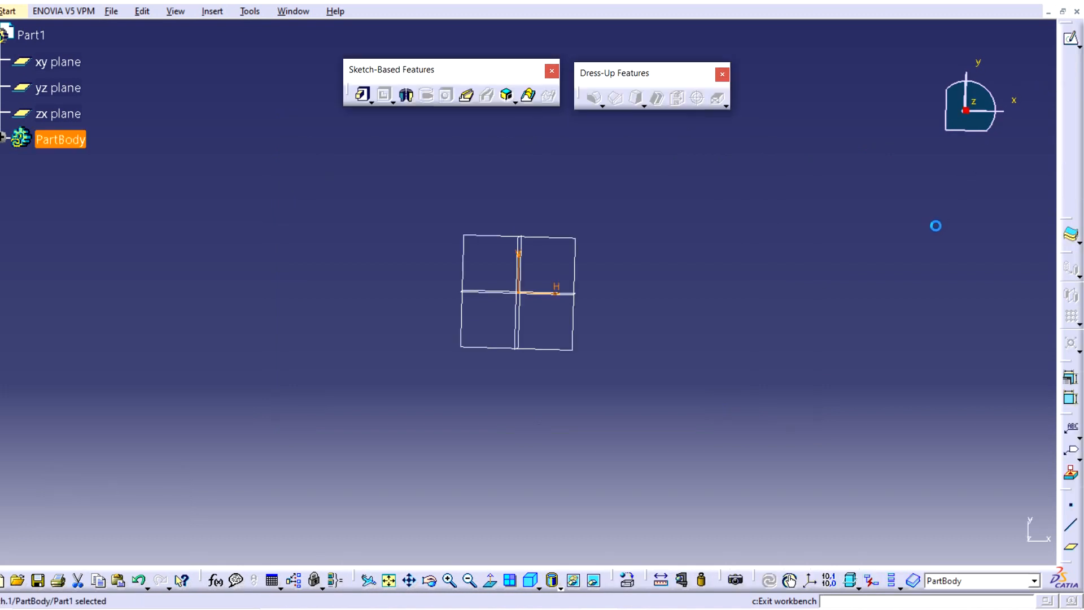
pyautogui.click(851, 284)
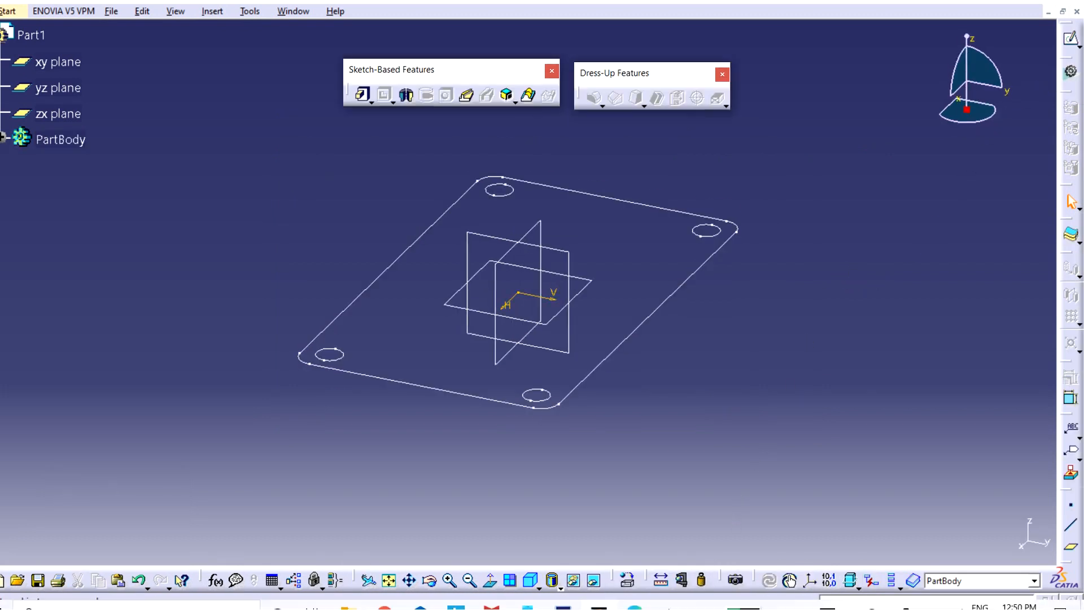
pyautogui.click(633, 596)
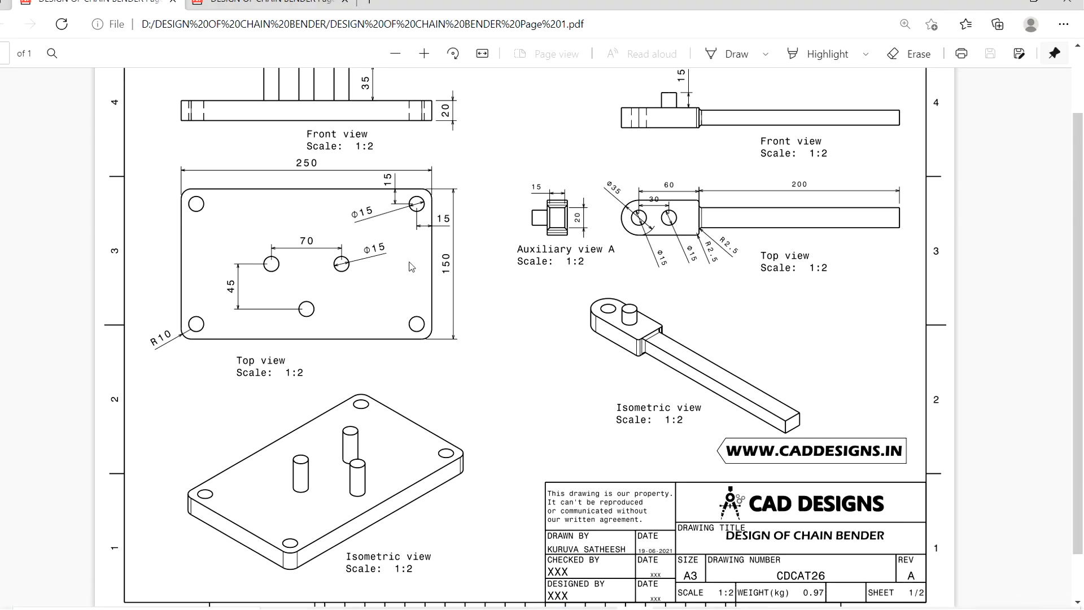
pyautogui.scroll(2, 411, 265)
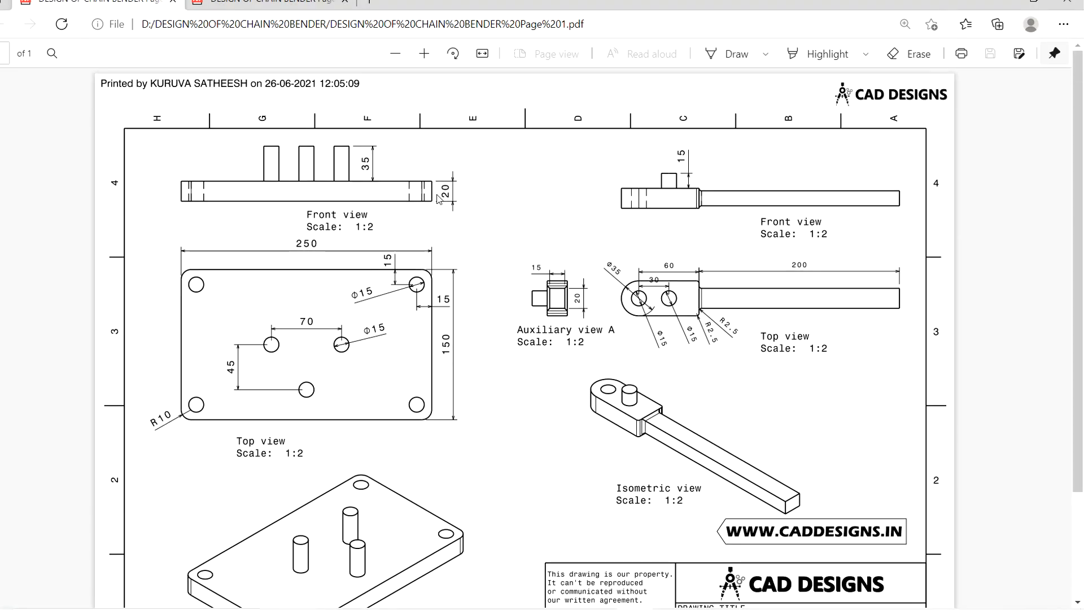
pyautogui.click(1000, 2)
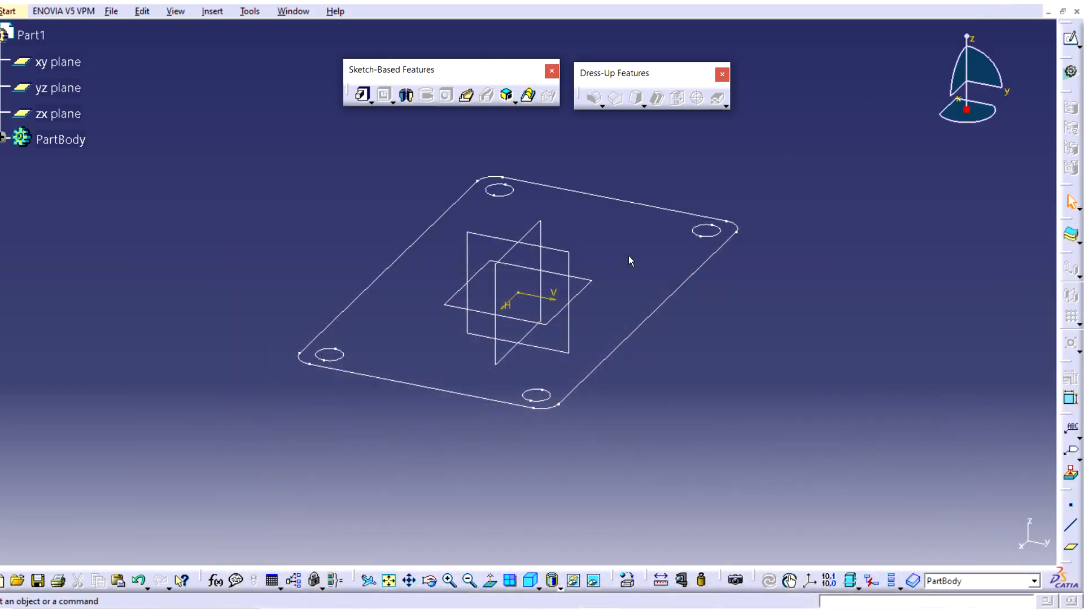
# Pad the plate sketch with its four corner holes to a length of 20 mm.
pyautogui.click(362, 96)
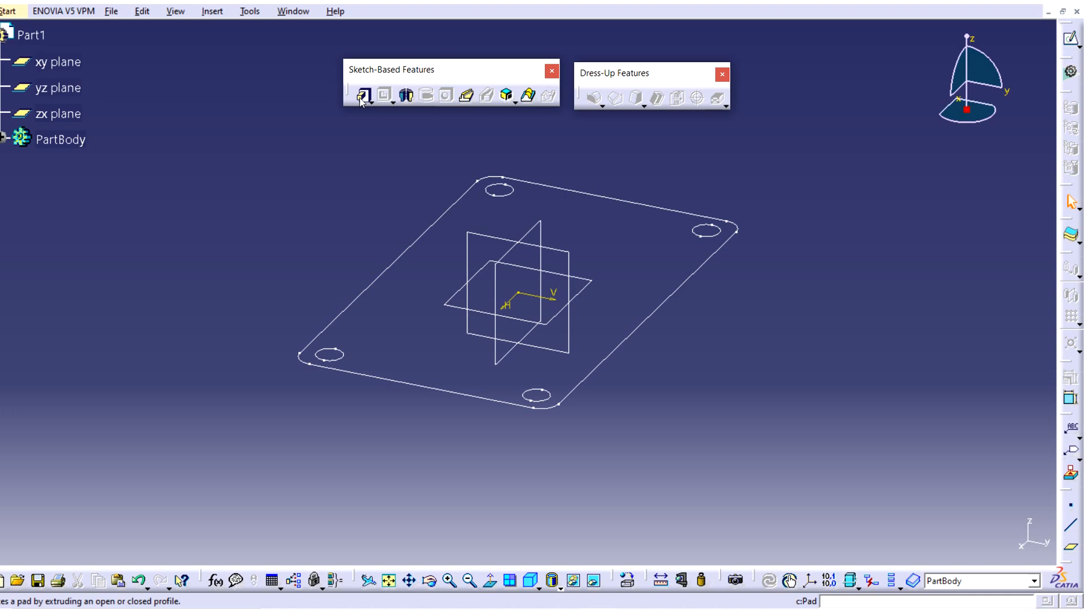
pyautogui.click(687, 291)
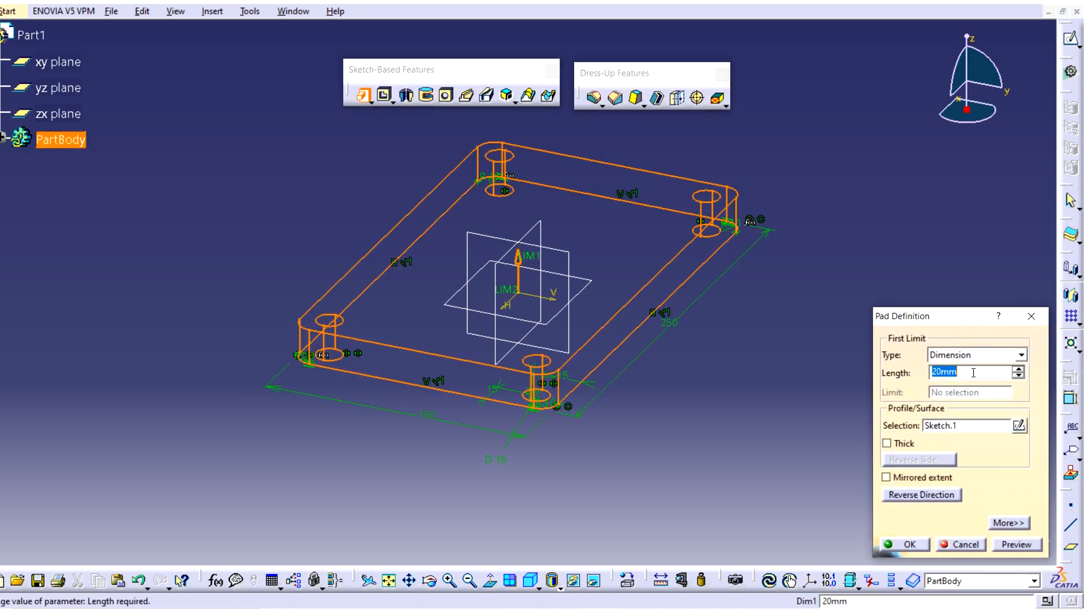
pyautogui.click(909, 545)
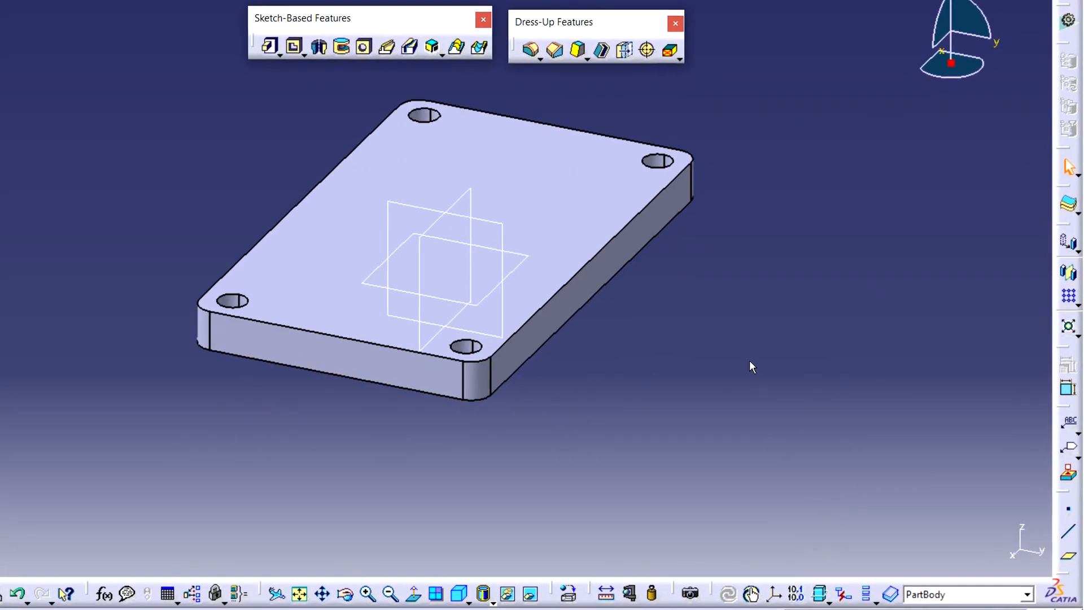
# Check the three-pin layout in the PDF drawing's top view and start a sketch on the plate's upper face in CATIA.
pyautogui.click(576, 607)
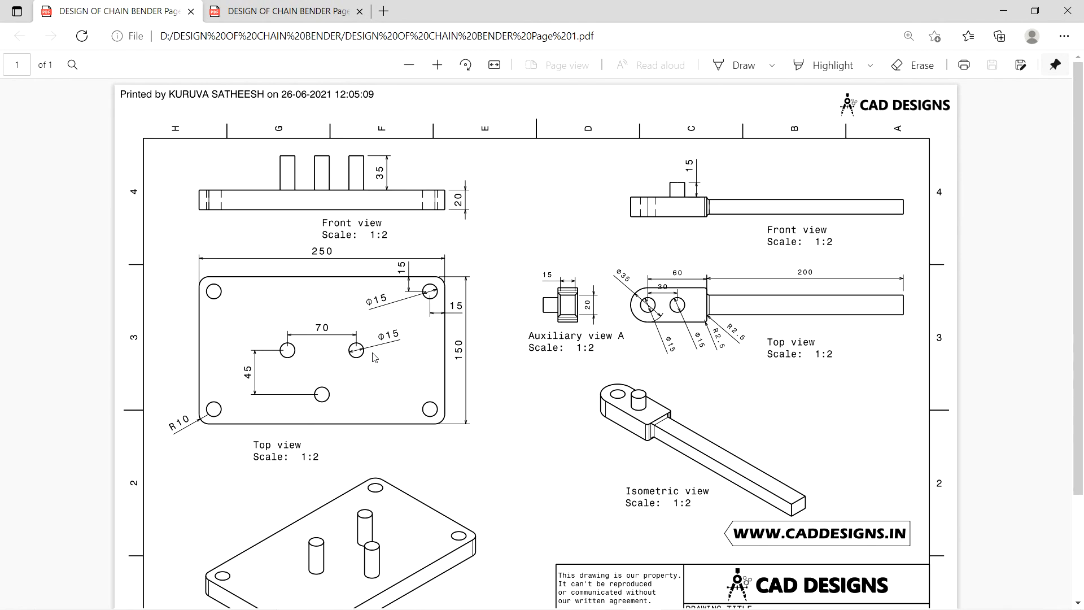
pyautogui.moveTo(659, 602)
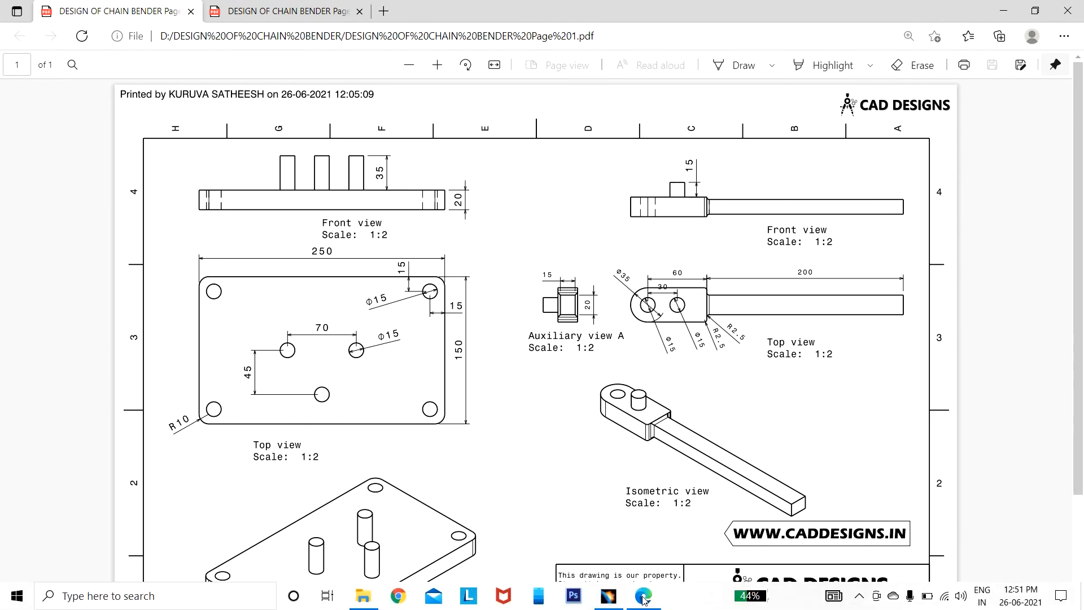
pyautogui.click(609, 596)
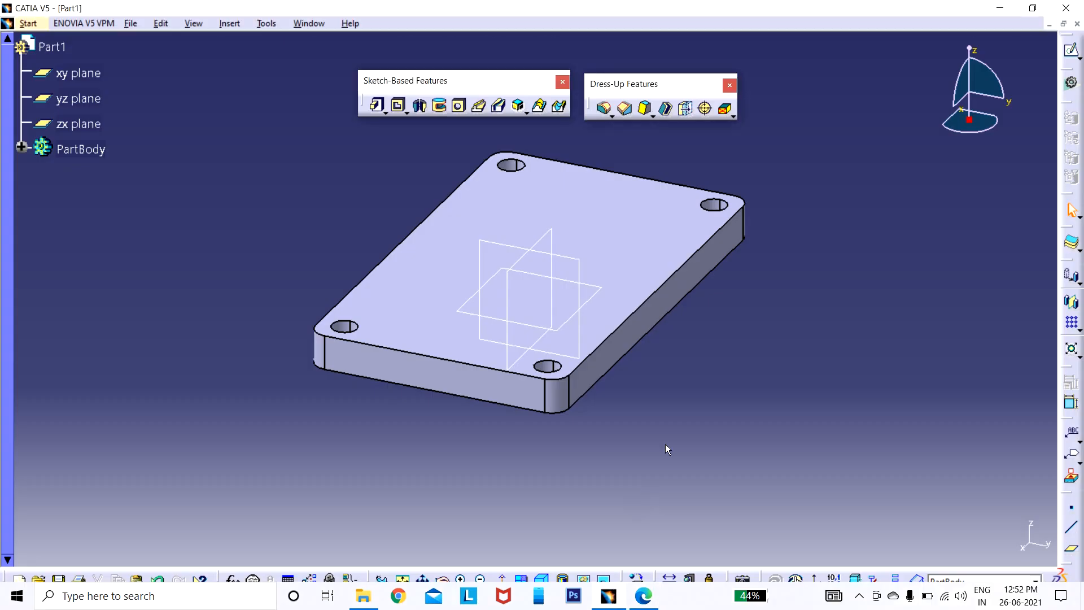
pyautogui.click(1072, 53)
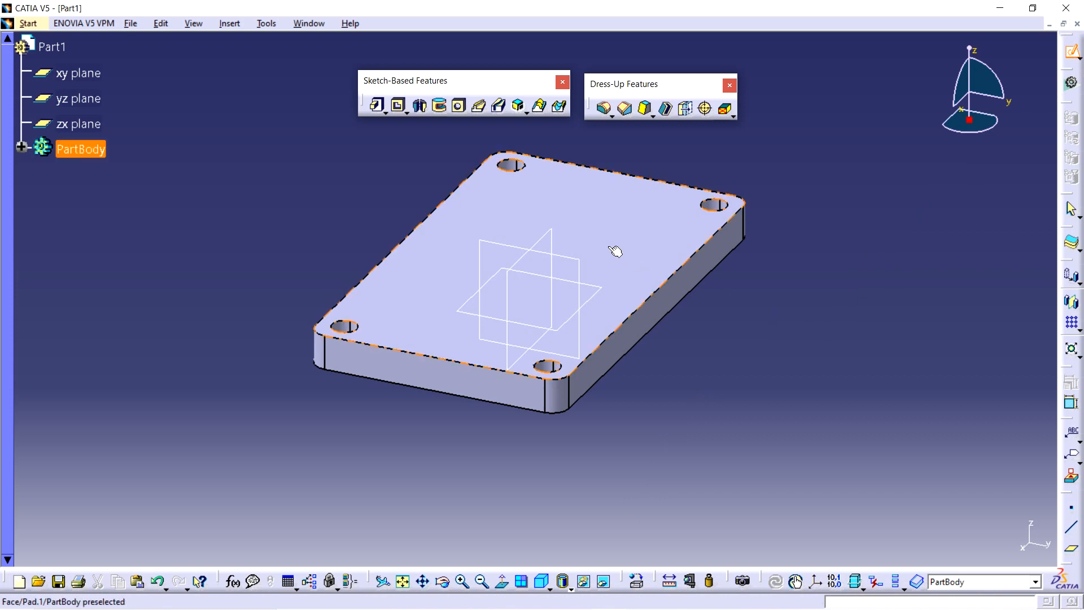
pyautogui.click(640, 240)
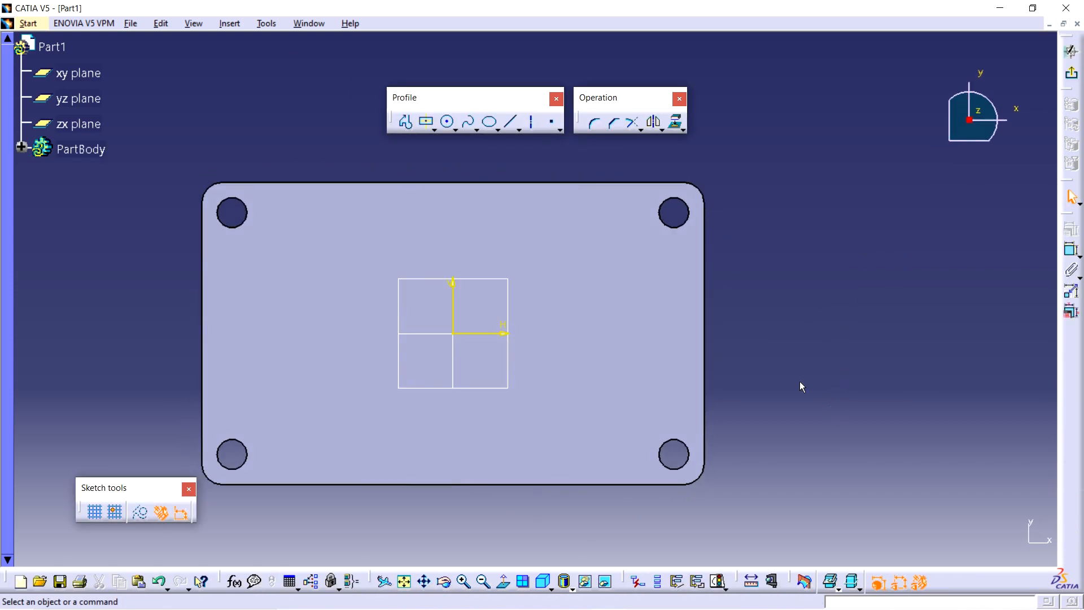
# Draw two circles of about 20 mm and 25 mm diameter centred on the horizontal axis, left and right of the origin.
pyautogui.moveTo(801, 385); pyautogui.dragTo(950, 367, button='middle')
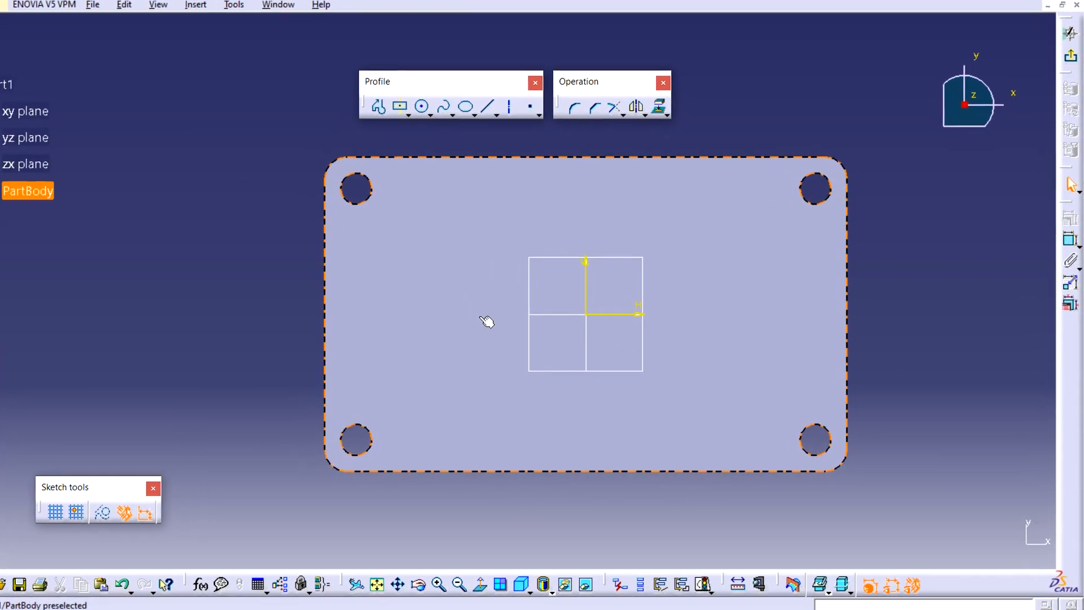
pyautogui.click(422, 106)
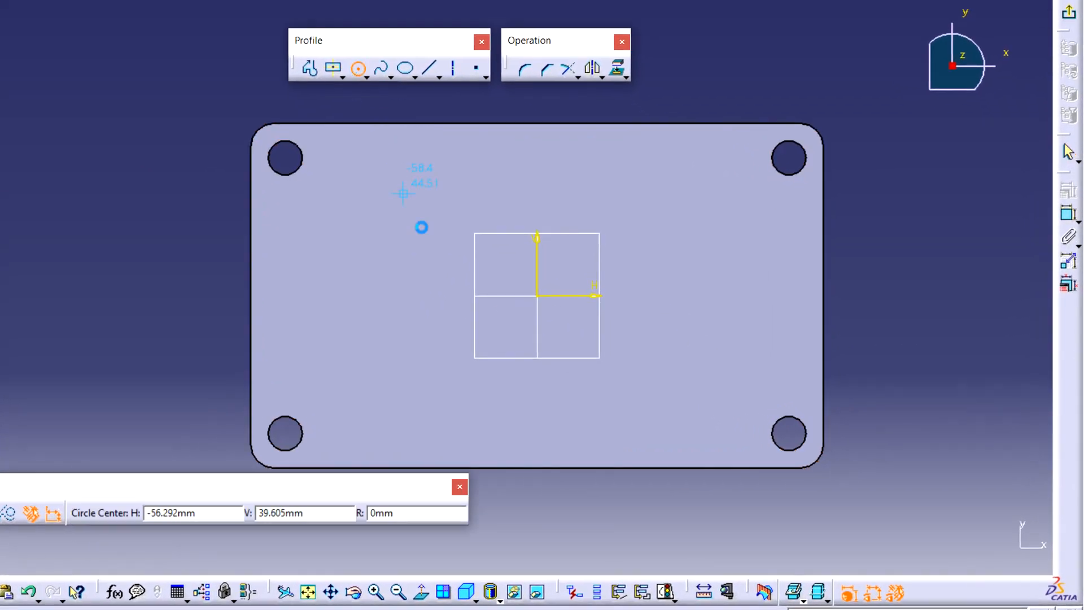
pyautogui.click(450, 295)
pyautogui.click(472, 309)
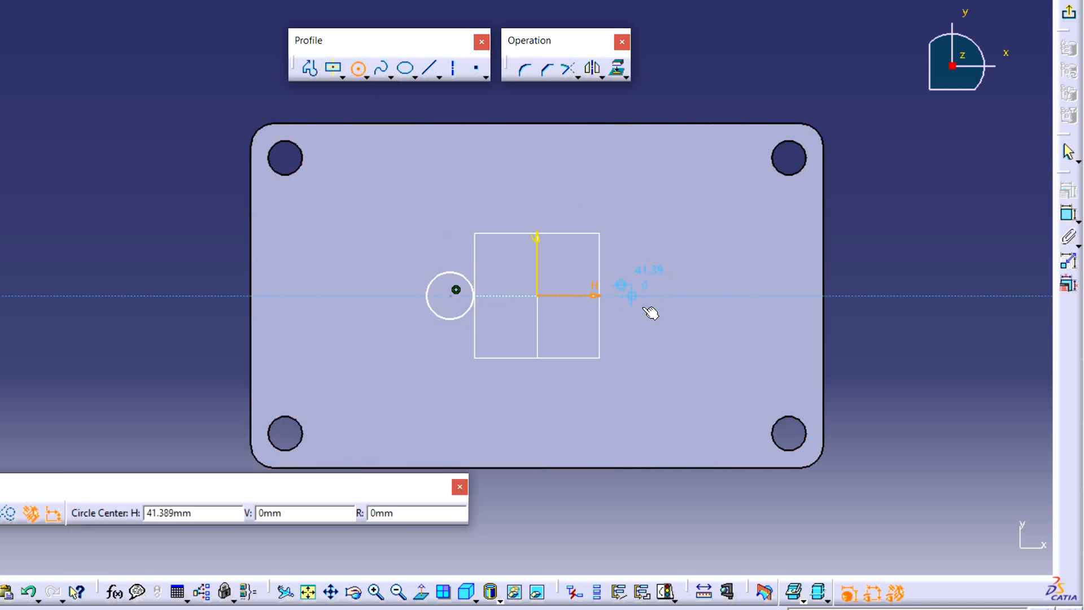
pyautogui.click(632, 295)
pyautogui.click(649, 317)
pyautogui.click(904, 270)
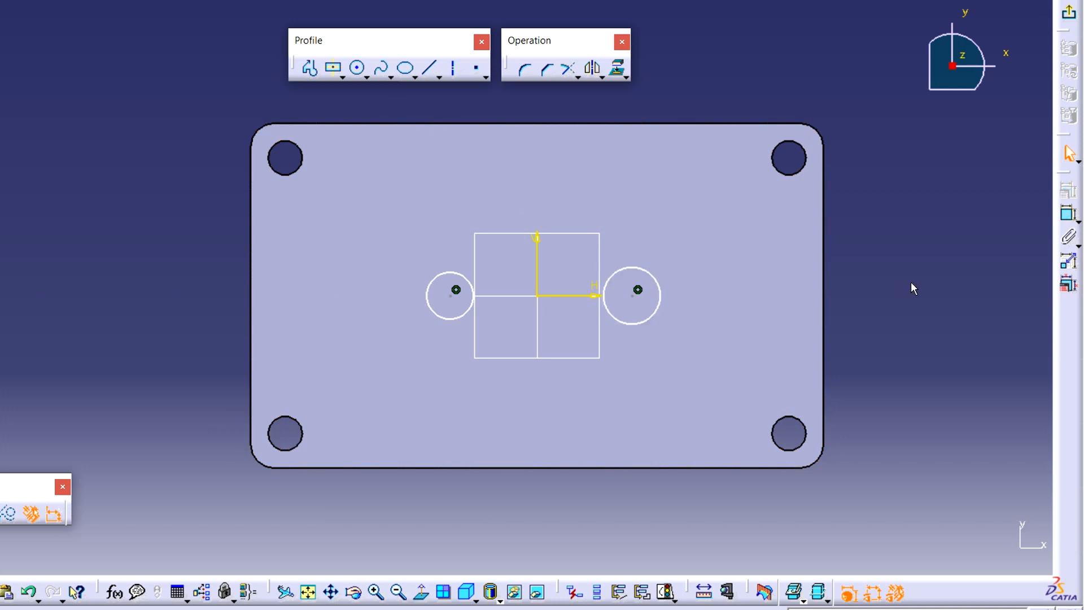
# Dimension the circle to the right of the origin with a diameter of 15 mm.
pyautogui.click(1067, 214)
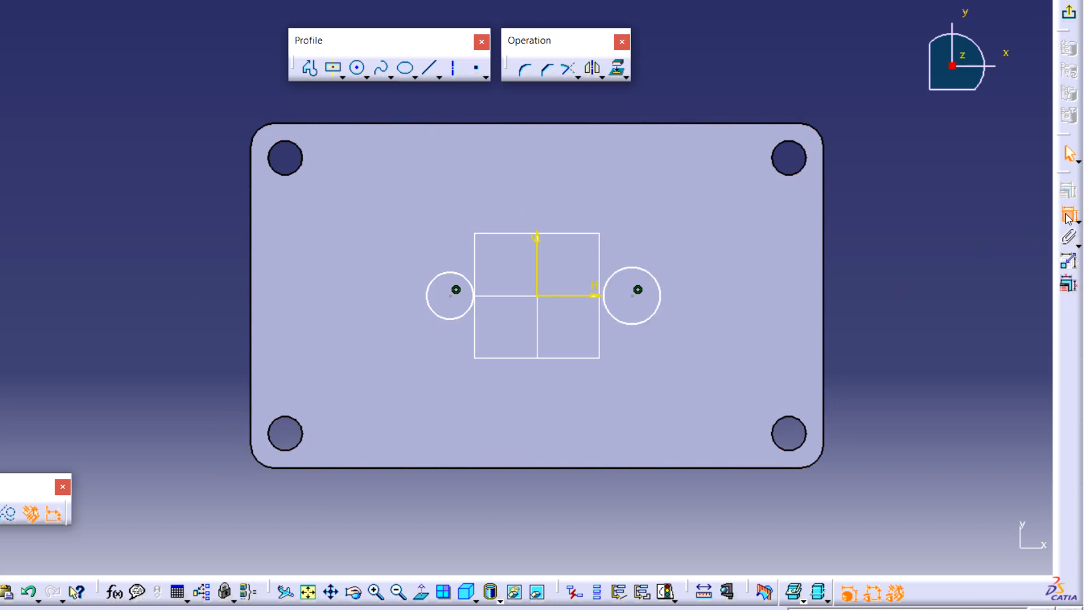
pyautogui.click(661, 279)
pyautogui.click(866, 256)
pyautogui.doubleClick(864, 255)
pyautogui.write('1')
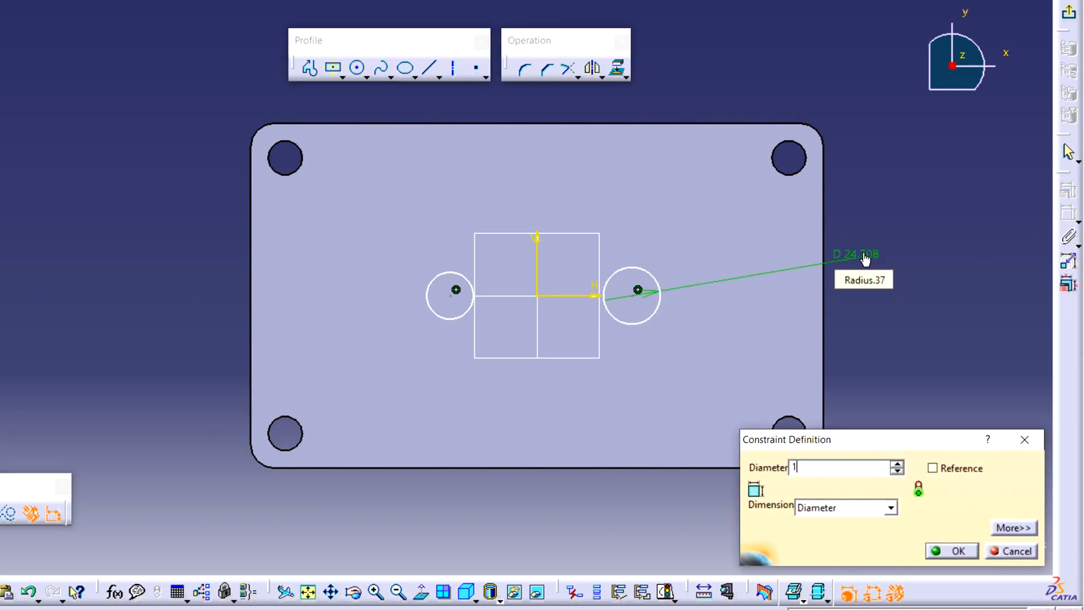
pyautogui.write('5mm')
pyautogui.press('Return')
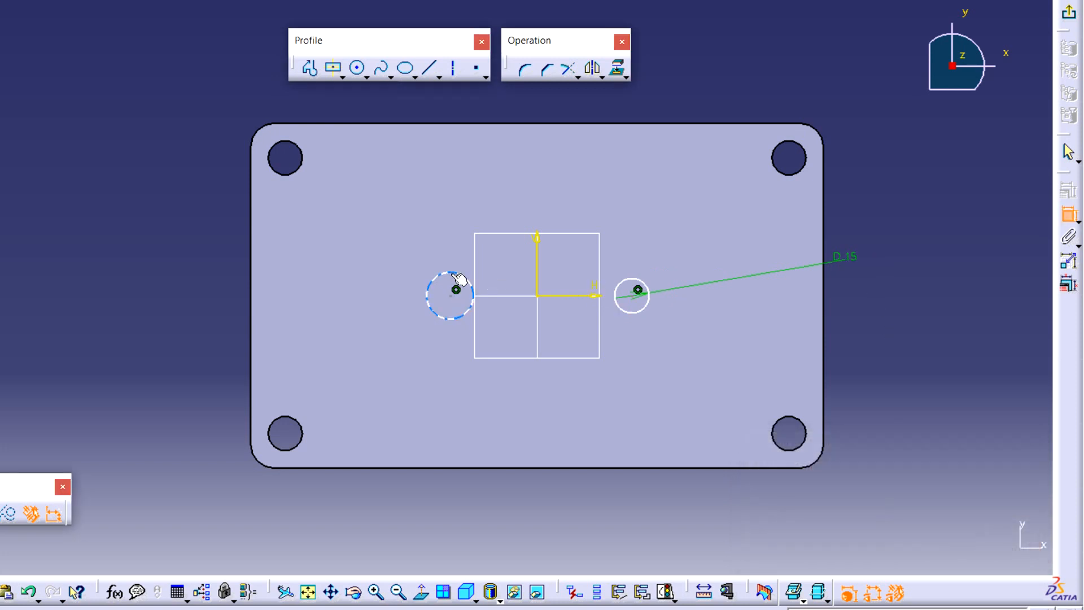
# Dimension the circle to the left of the origin with a diameter of 15 mm.
pyautogui.click(458, 278)
pyautogui.click(213, 255)
pyautogui.doubleClick(219, 255)
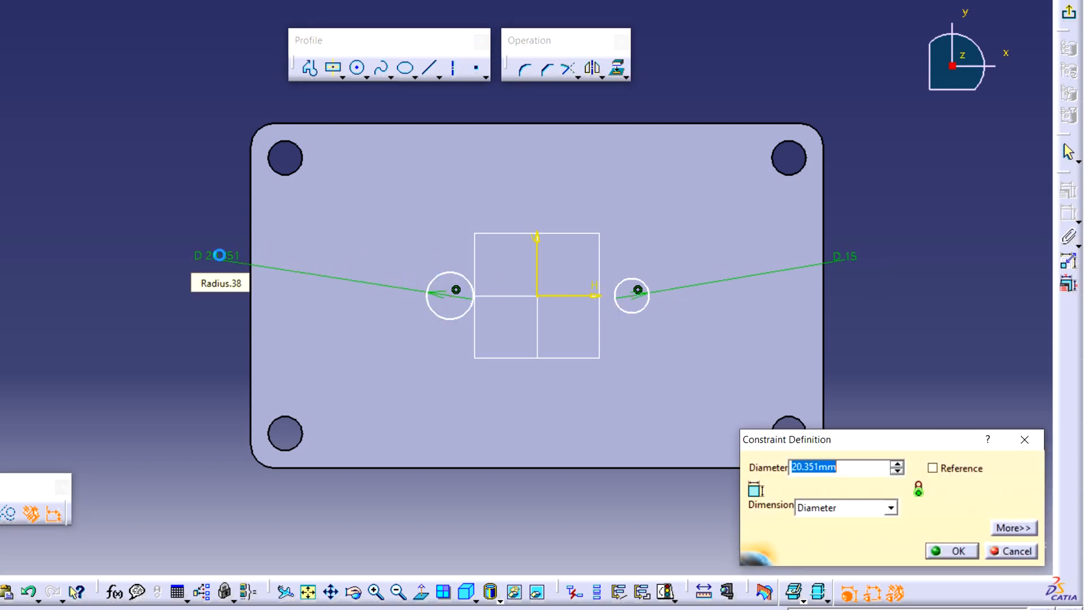
pyautogui.write('15')
pyautogui.press('Return')
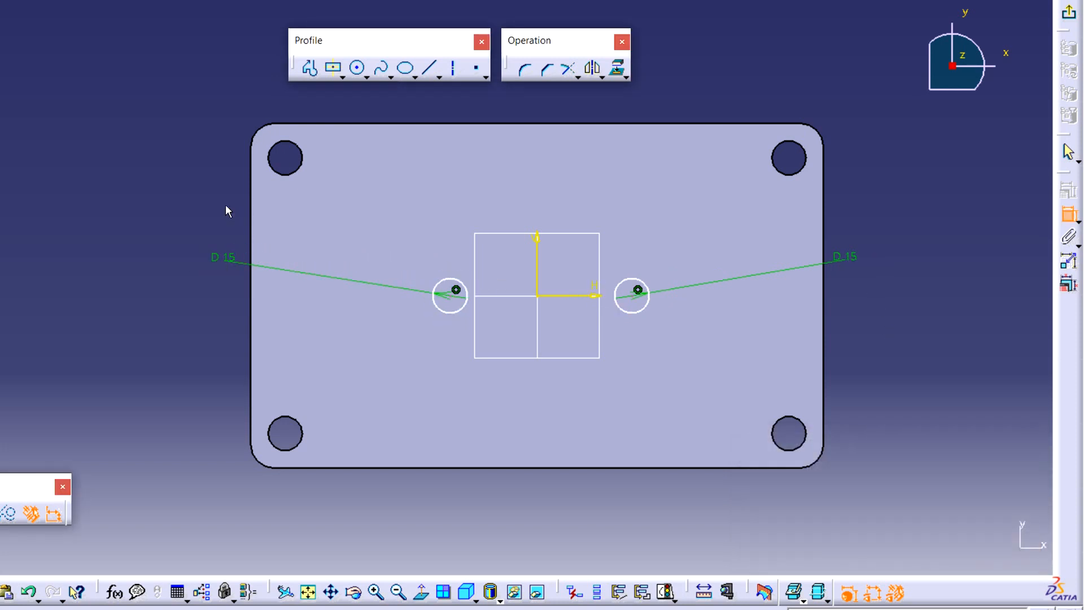
# Draw a third circle on the vertical axis about 42 mm below the origin and set its diameter to 15 mm.
pyautogui.click(358, 68)
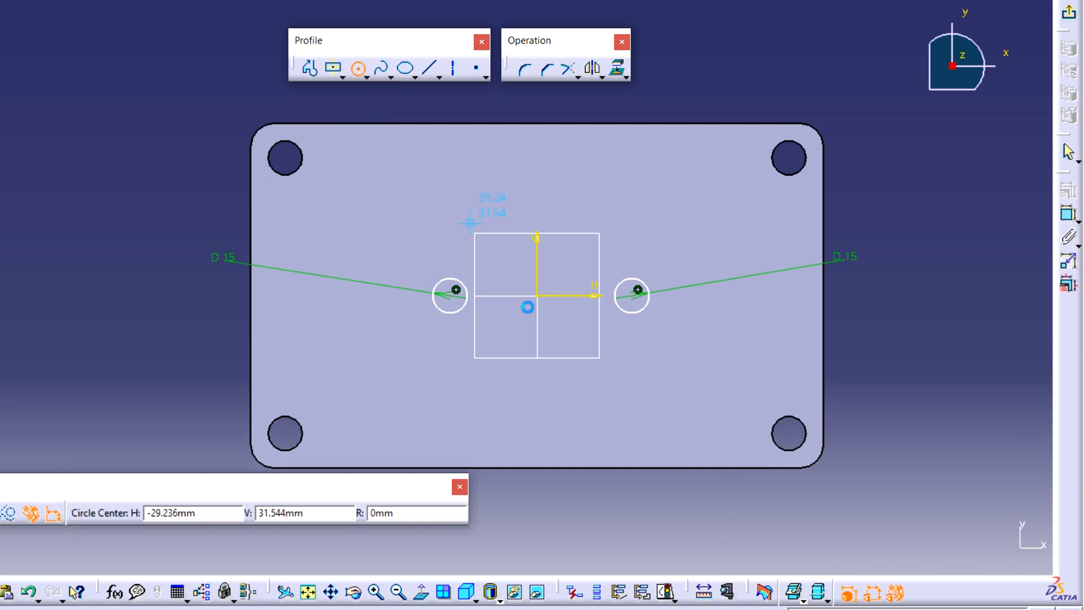
pyautogui.click(536, 391)
pyautogui.click(550, 402)
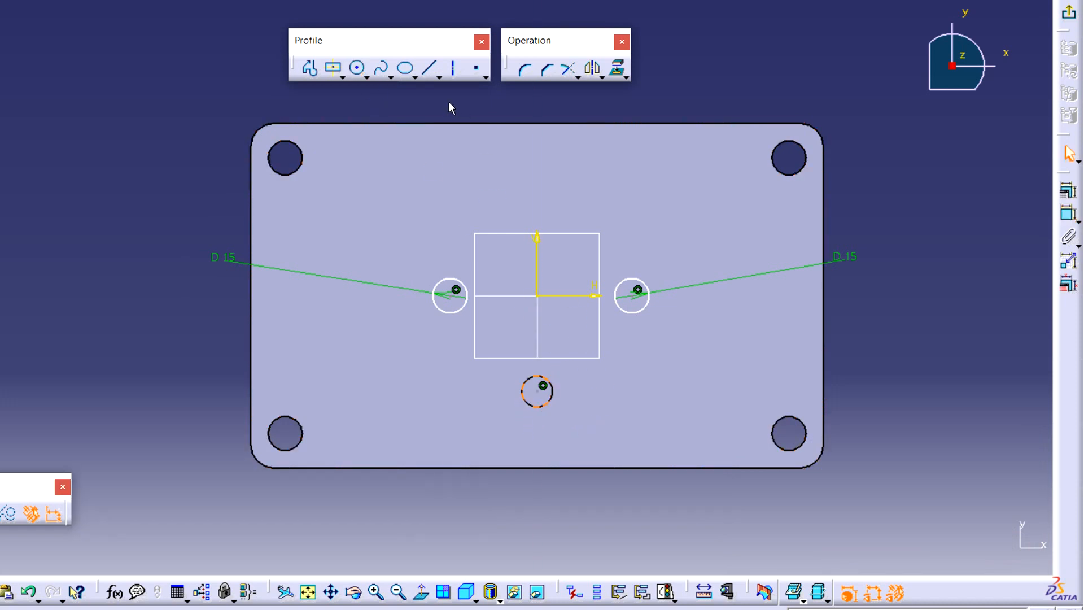
pyautogui.click(1068, 213)
pyautogui.click(915, 347)
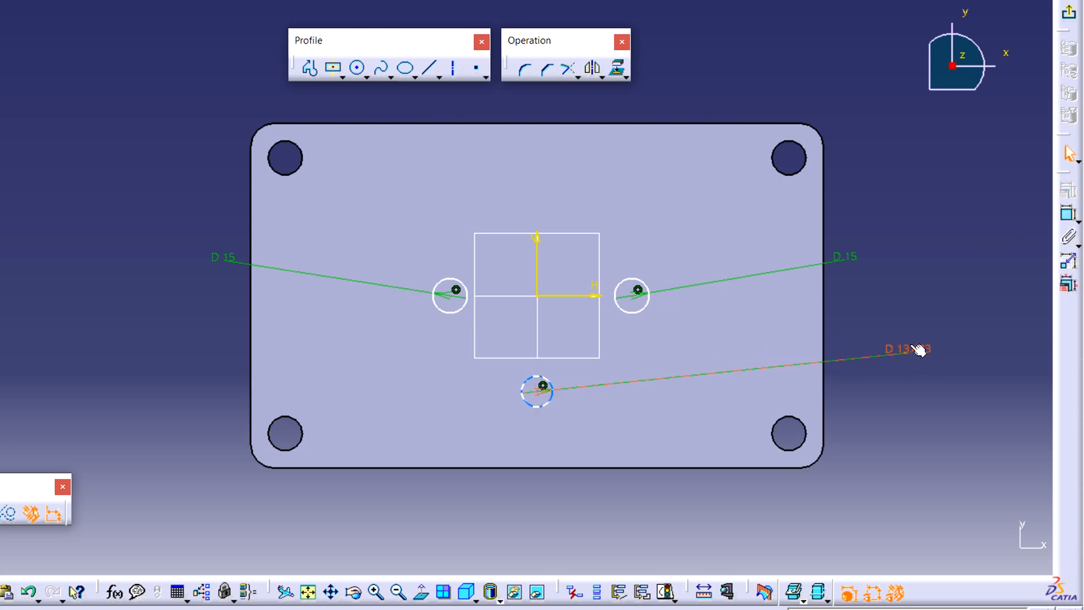
pyautogui.doubleClick(918, 348)
pyautogui.write('15')
pyautogui.press('Return')
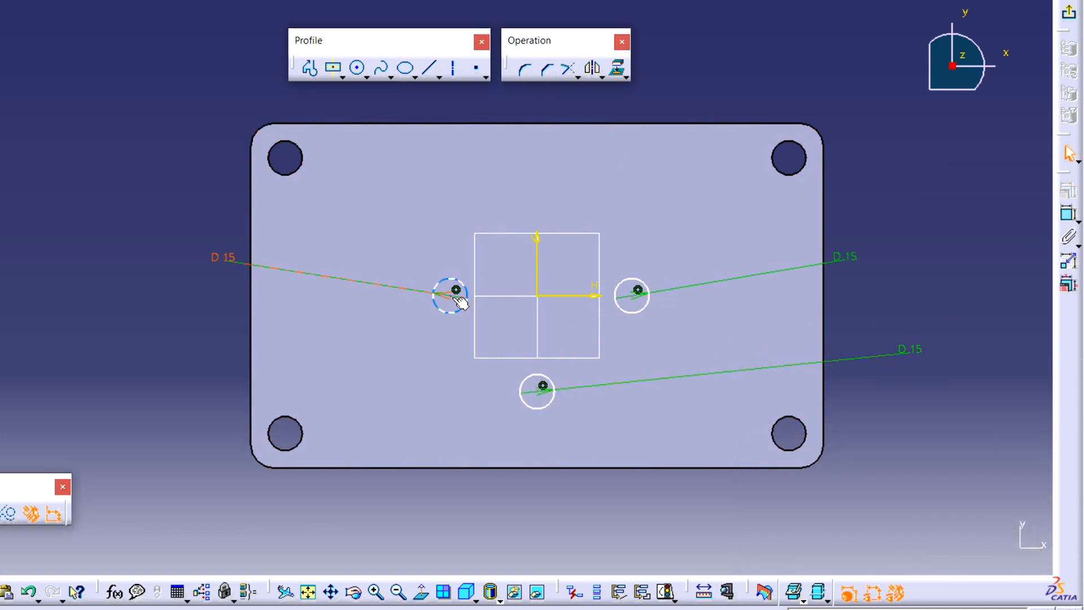
# Move the left circle closer to the origin and constrain the left and right circle centres symmetric about the vertical axis.
pyautogui.moveTo(461, 302); pyautogui.dragTo(497, 302)
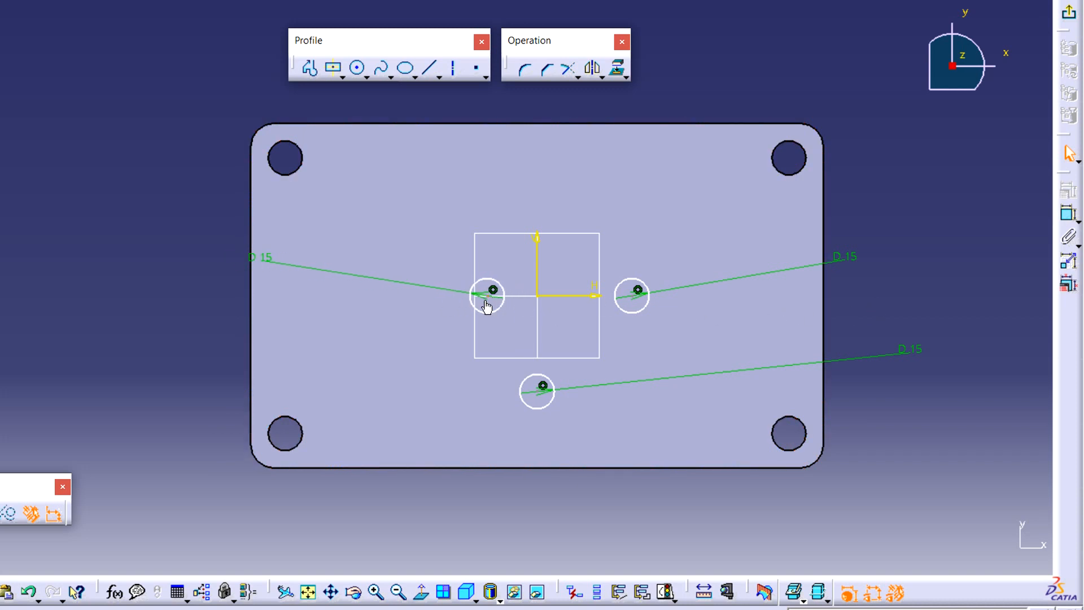
pyautogui.click(615, 303)
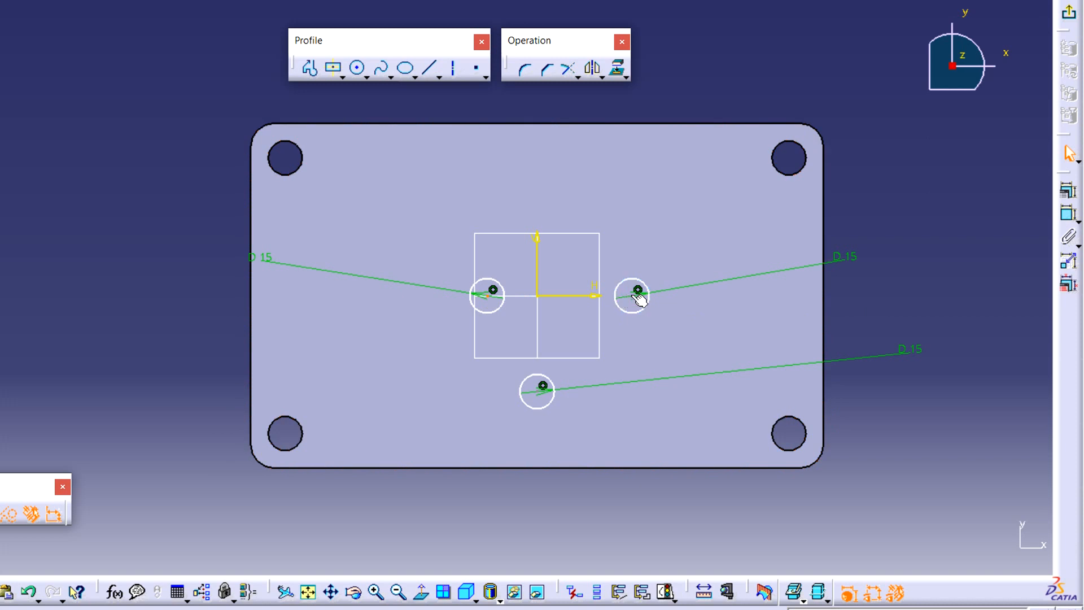
pyautogui.click(539, 255)
pyautogui.click(1068, 194)
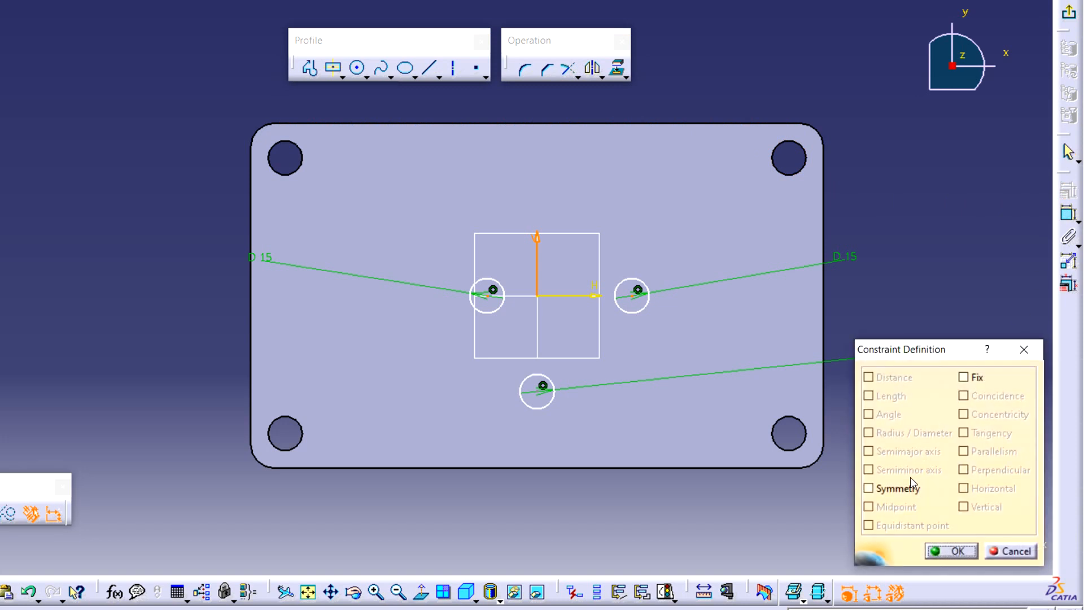
pyautogui.click(899, 492)
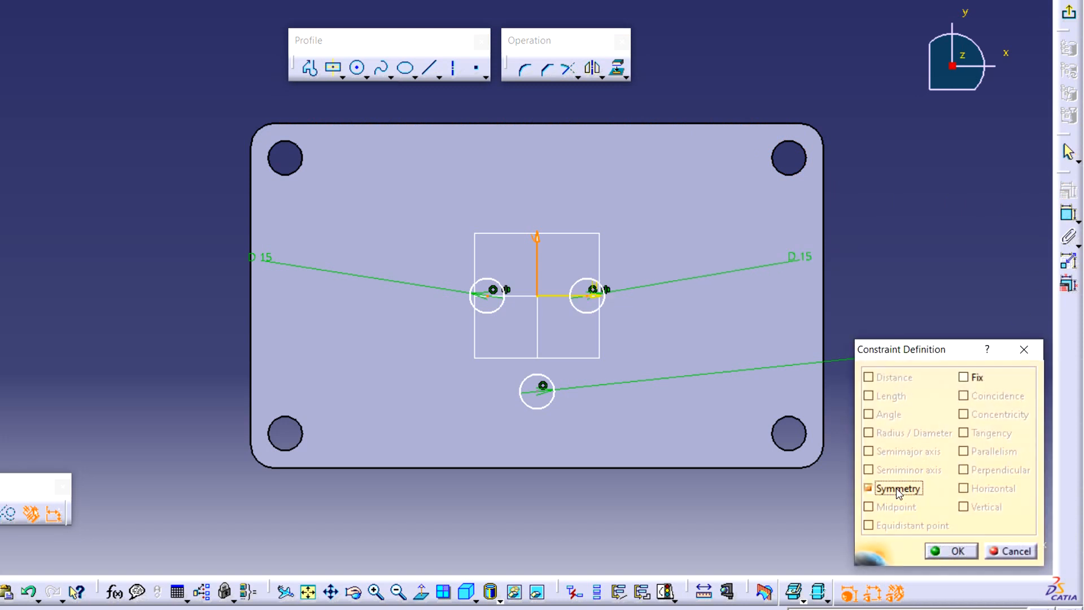
pyautogui.click(949, 551)
# Set the centre distance between the left and right circles to 70 mm.
pyautogui.click(1068, 214)
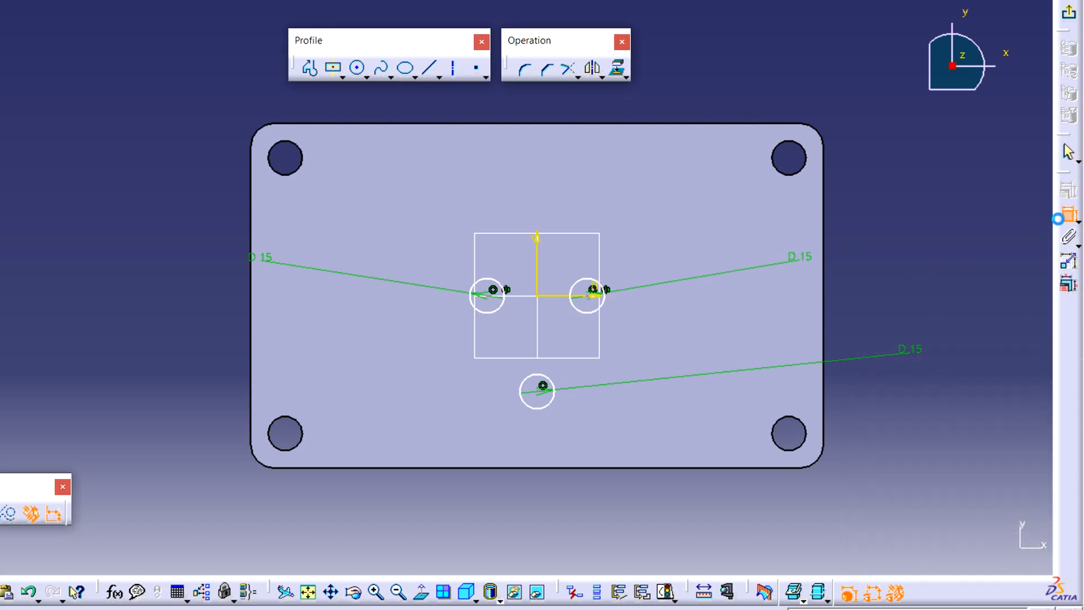
pyautogui.click(488, 295)
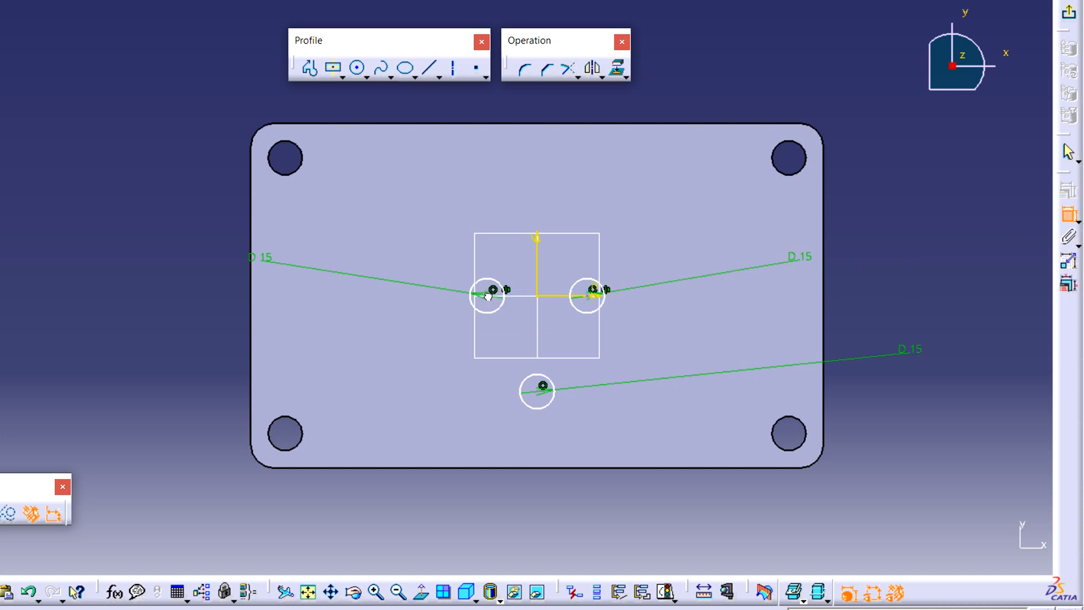
pyautogui.click(594, 298)
pyautogui.click(531, 107)
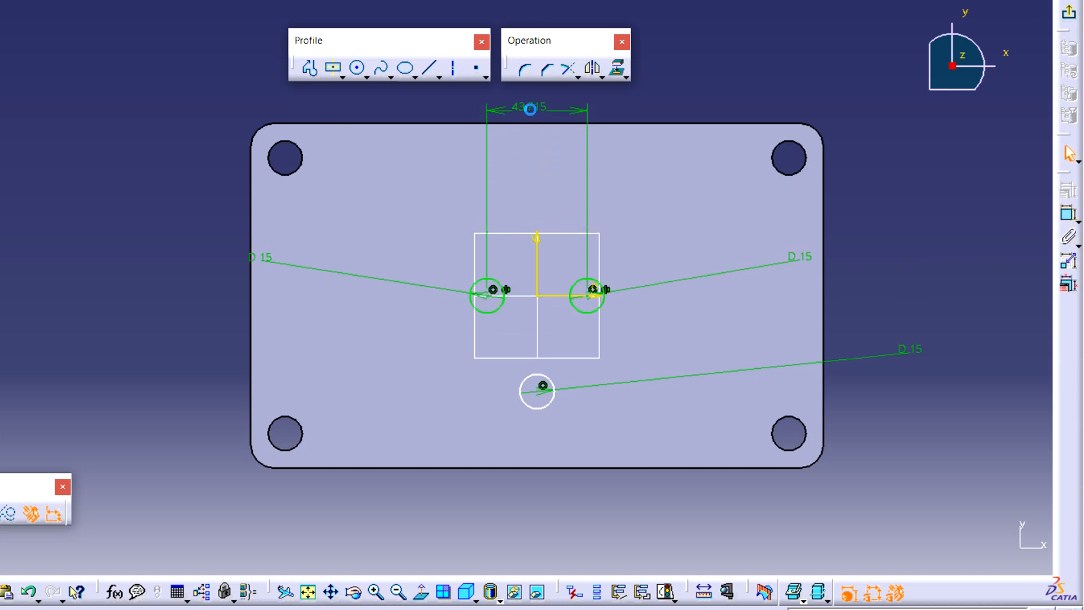
pyautogui.doubleClick(533, 105)
pyautogui.write('70')
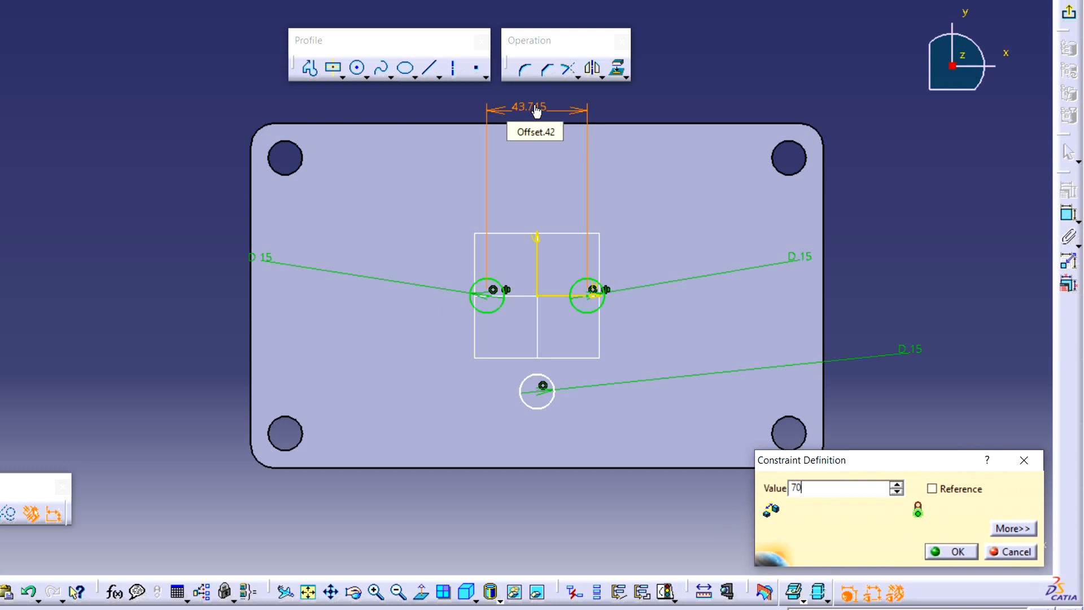
pyautogui.press('Return')
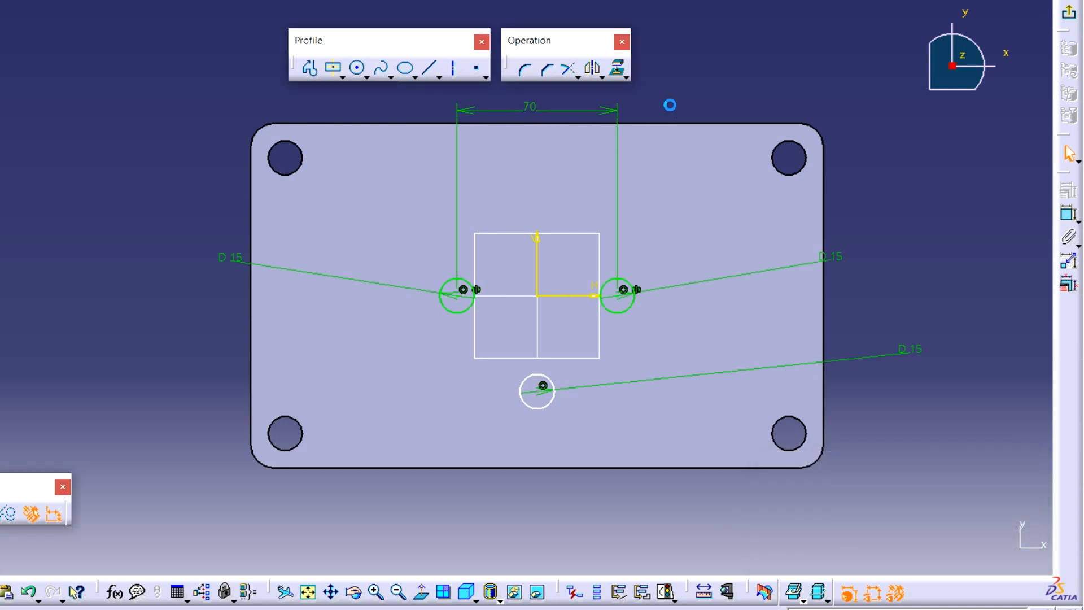
# Dimension the lower circle's centre from the horizontal axis with a distance of 45 mm.
pyautogui.click(1068, 214)
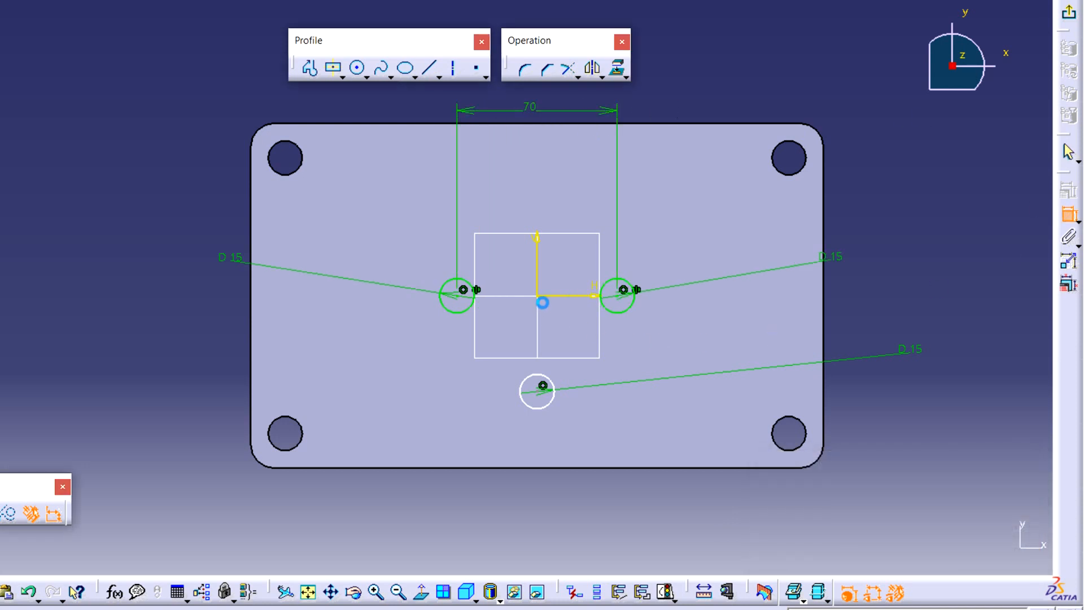
pyautogui.click(581, 295)
pyautogui.click(541, 388)
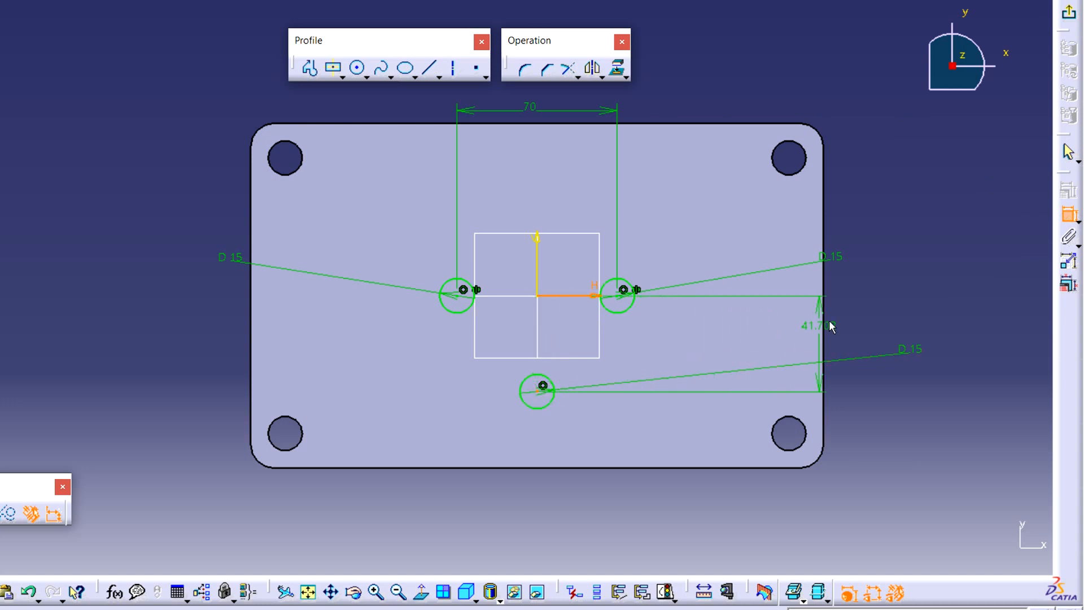
pyautogui.click(855, 322)
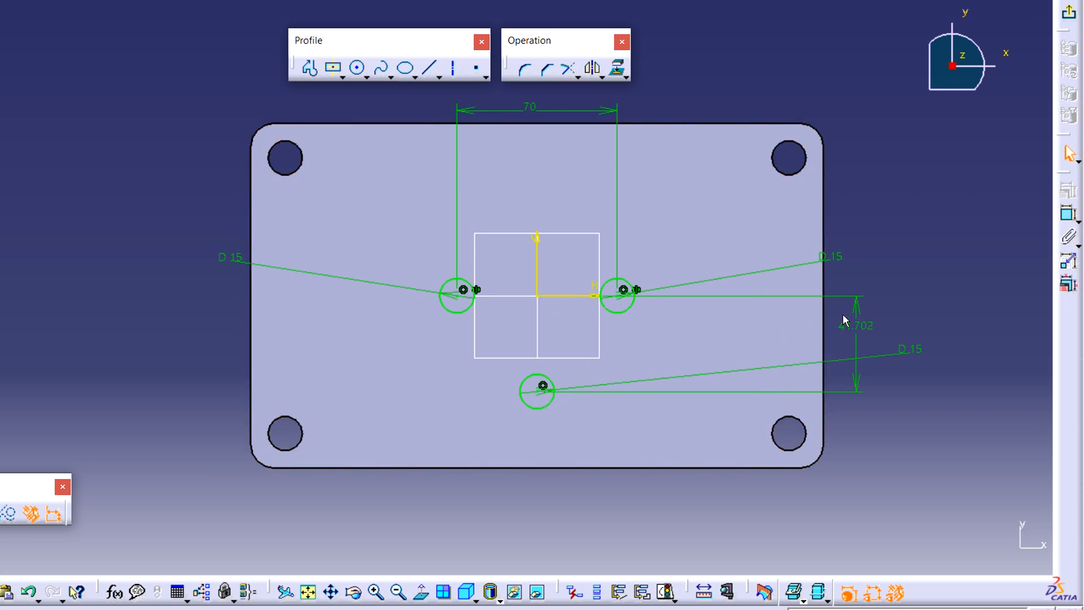
pyautogui.doubleClick(856, 325)
pyautogui.write('45mm')
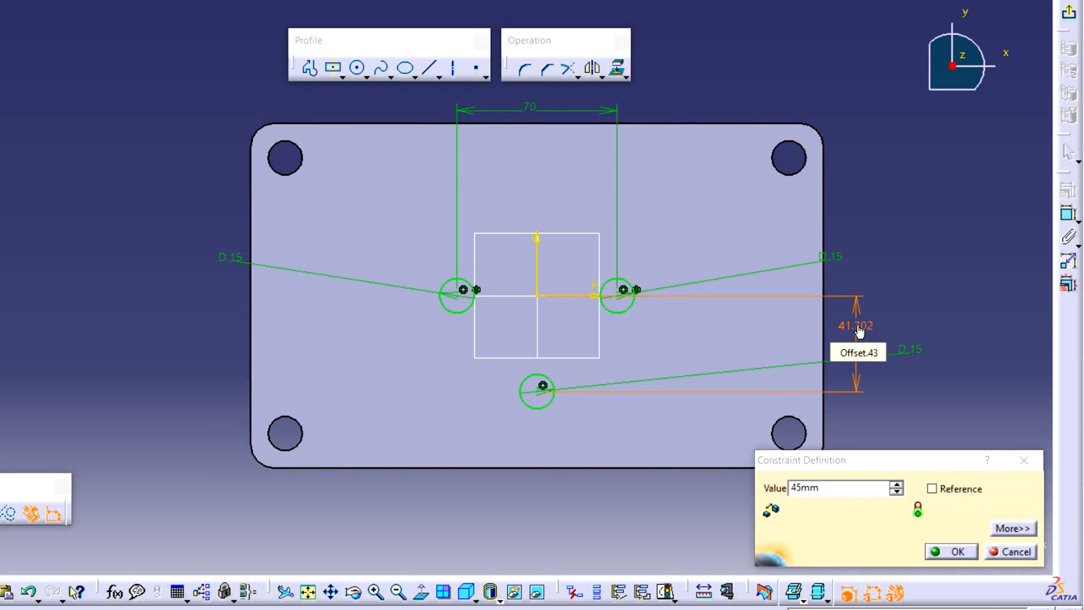
pyautogui.press('Return')
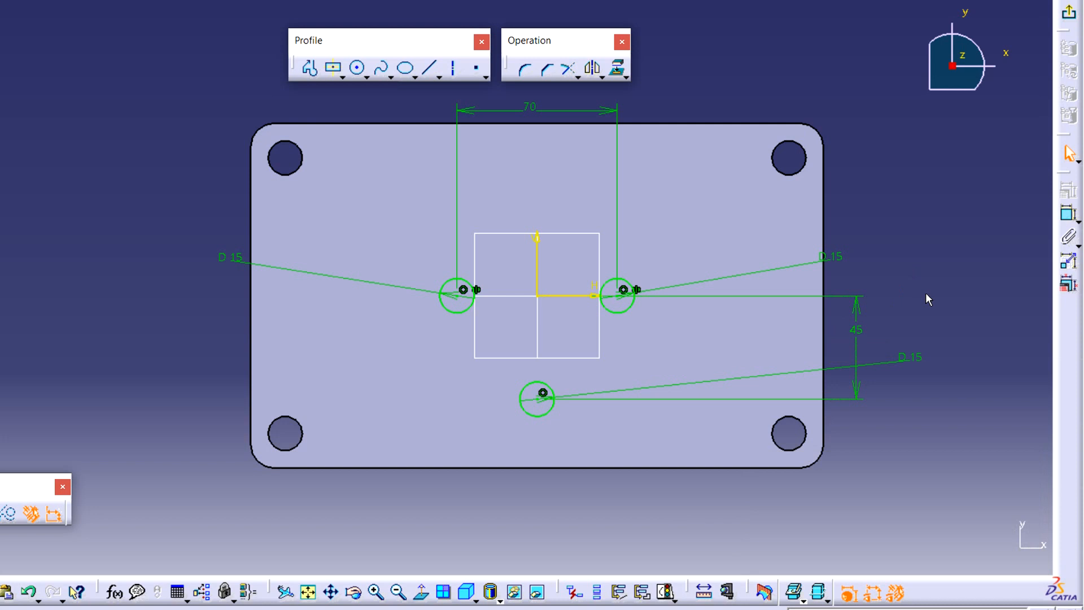
# Exit the sketch and pad the three circles to a length of 35 mm to form the pins.
pyautogui.click(1069, 12)
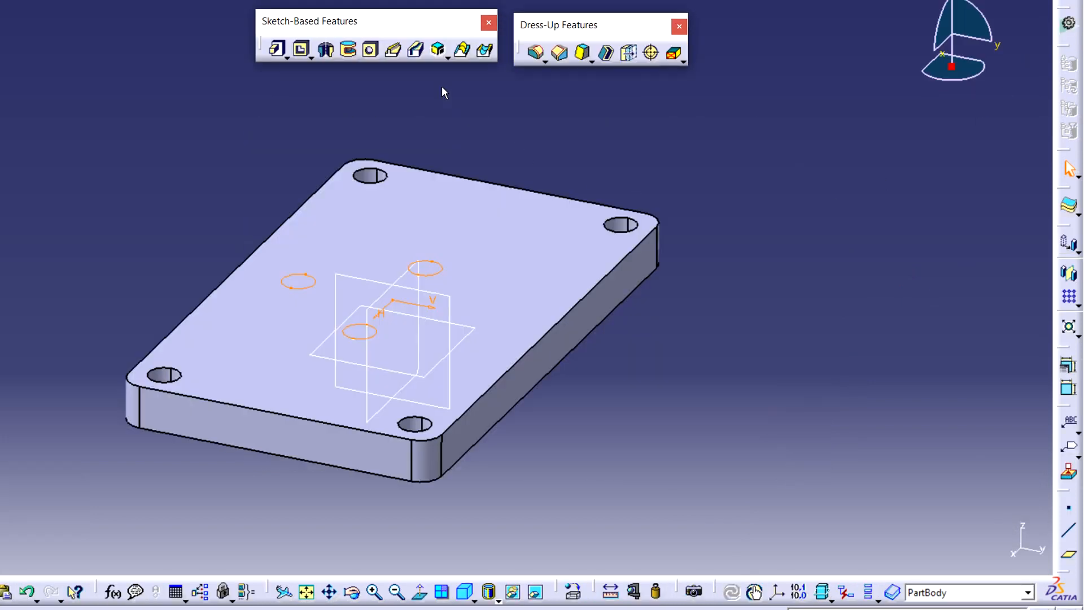
pyautogui.click(278, 51)
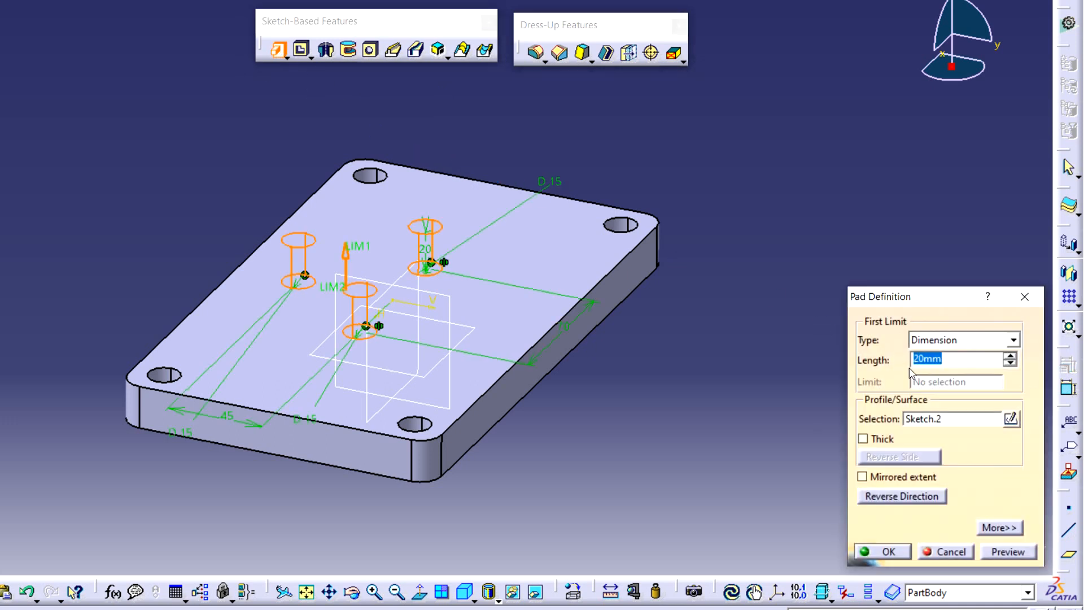
pyautogui.write('35')
pyautogui.press('Return')
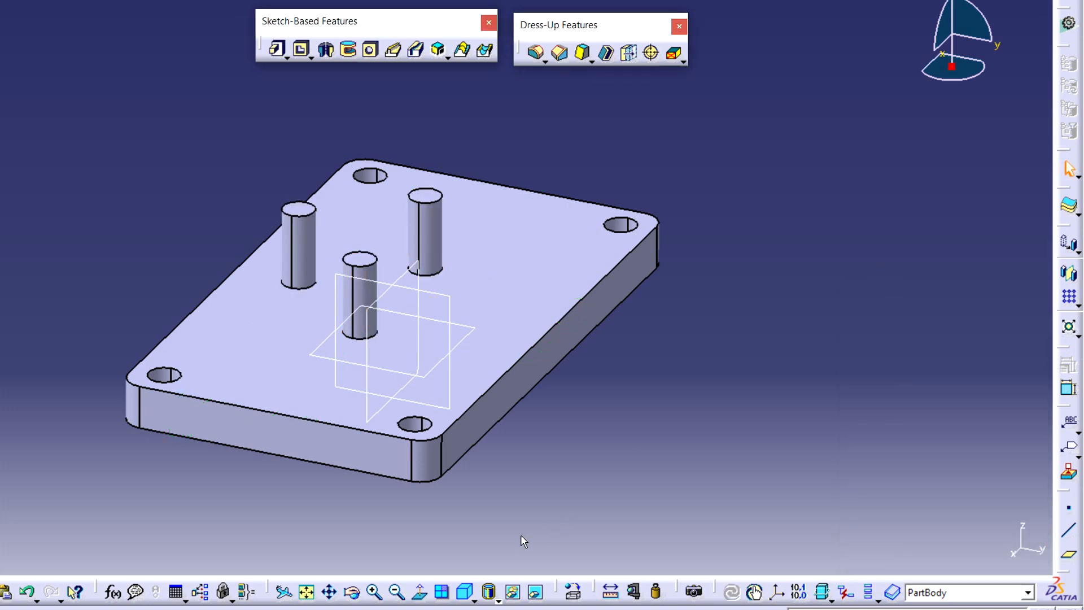
# Show the part in isometric view and compare it with the base plate views in the chain bender PDF drawing.
pyautogui.click(465, 591)
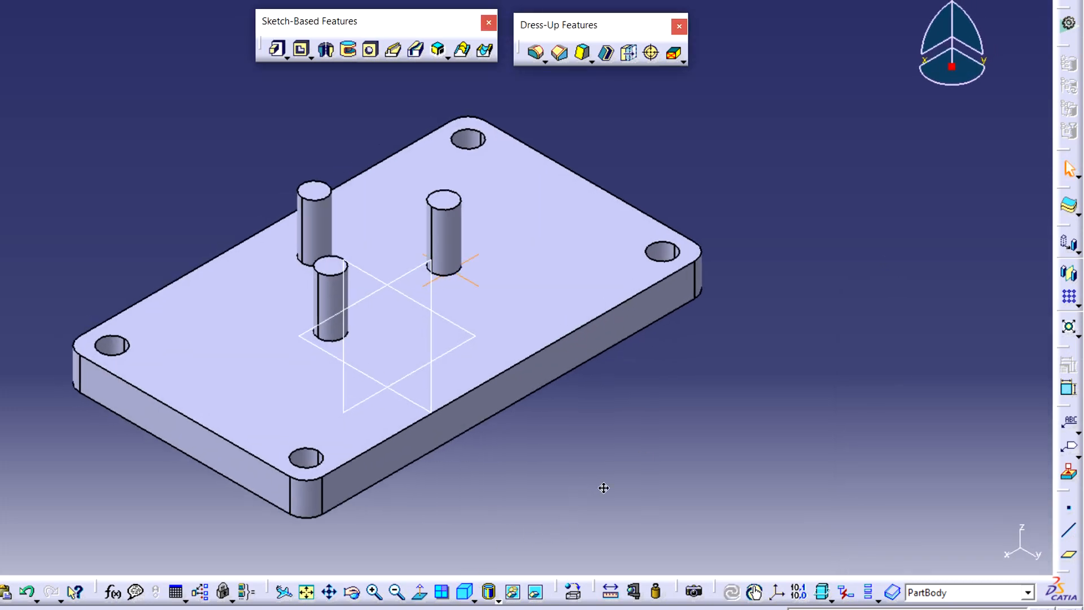
pyautogui.moveTo(603, 487); pyautogui.dragTo(629, 485, button='middle')
pyautogui.click(644, 599)
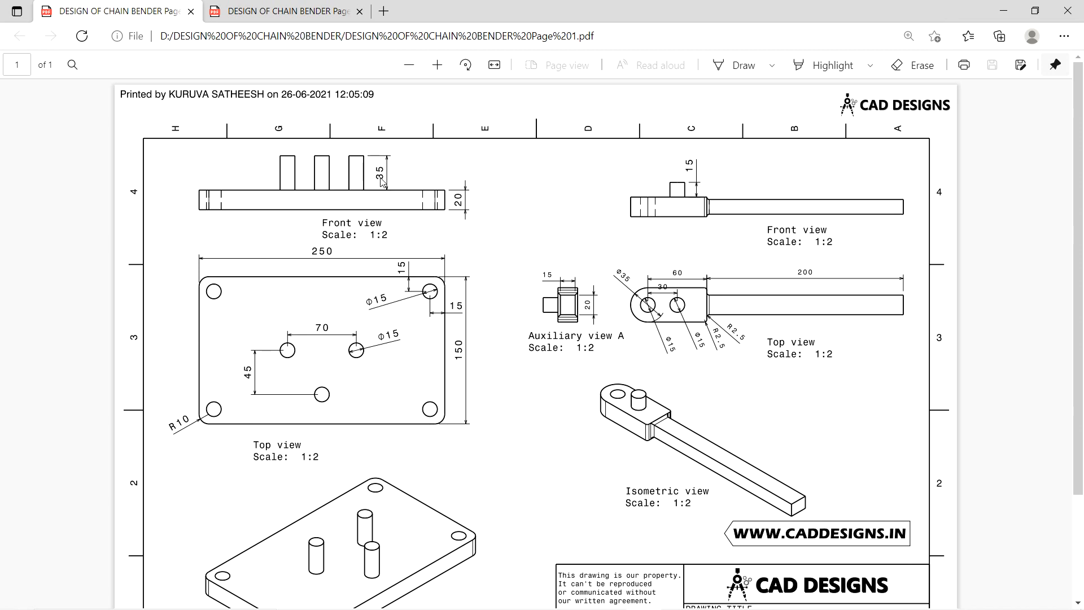
pyautogui.scroll(-2, 450, 359)
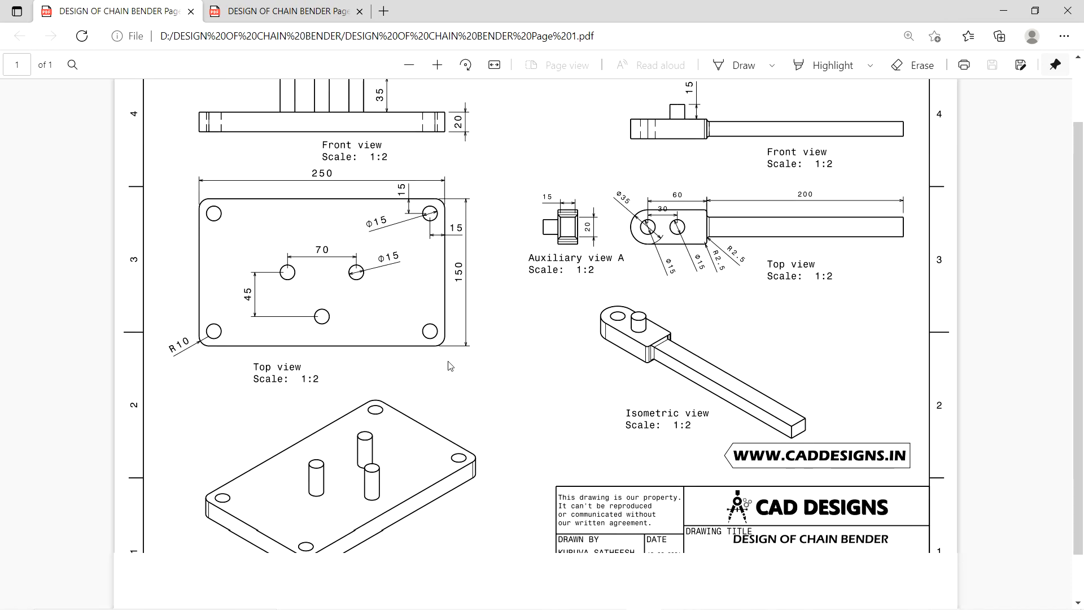
pyautogui.scroll(2, 472, 378)
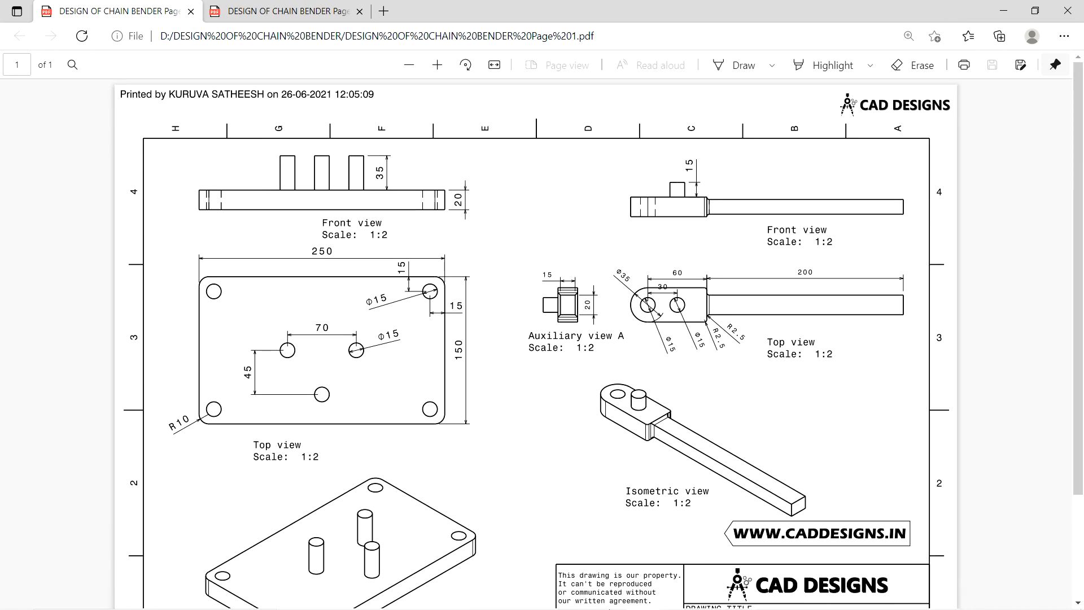
# Return to CATIA V5, start saving the part, and create and open a desktop folder named DESIGN OF CHAIN BENDER.
pyautogui.click(621, 597)
pyautogui.click(28, 23)
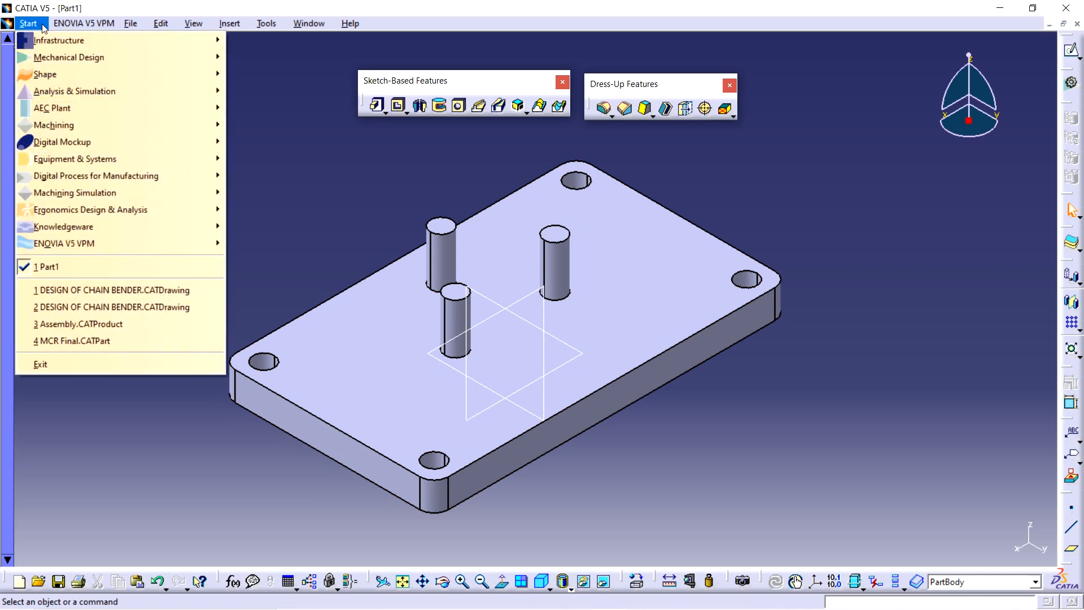
pyautogui.click(133, 24)
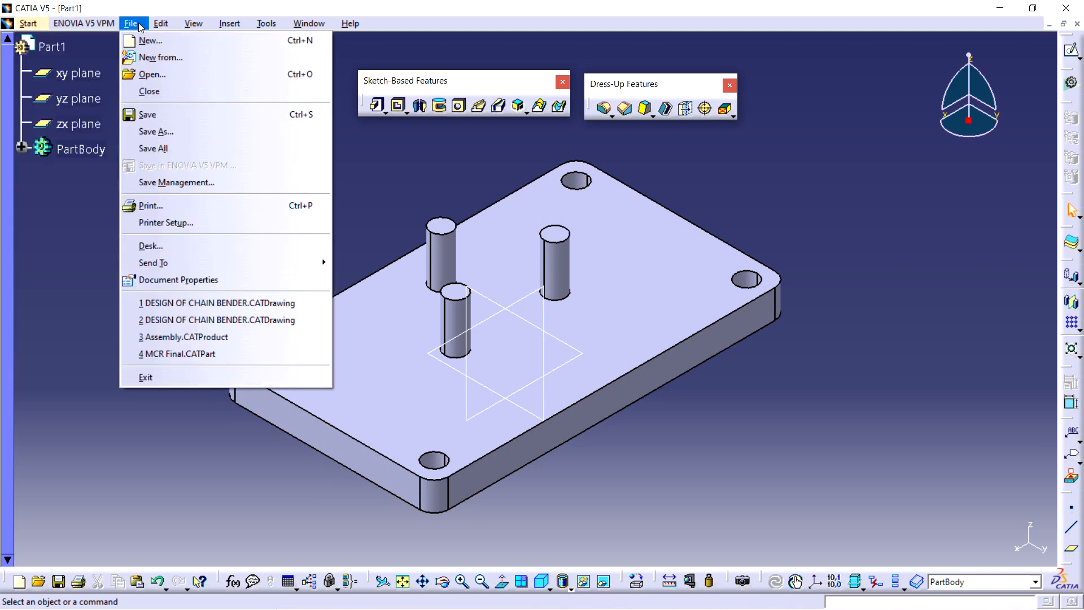
pyautogui.click(145, 115)
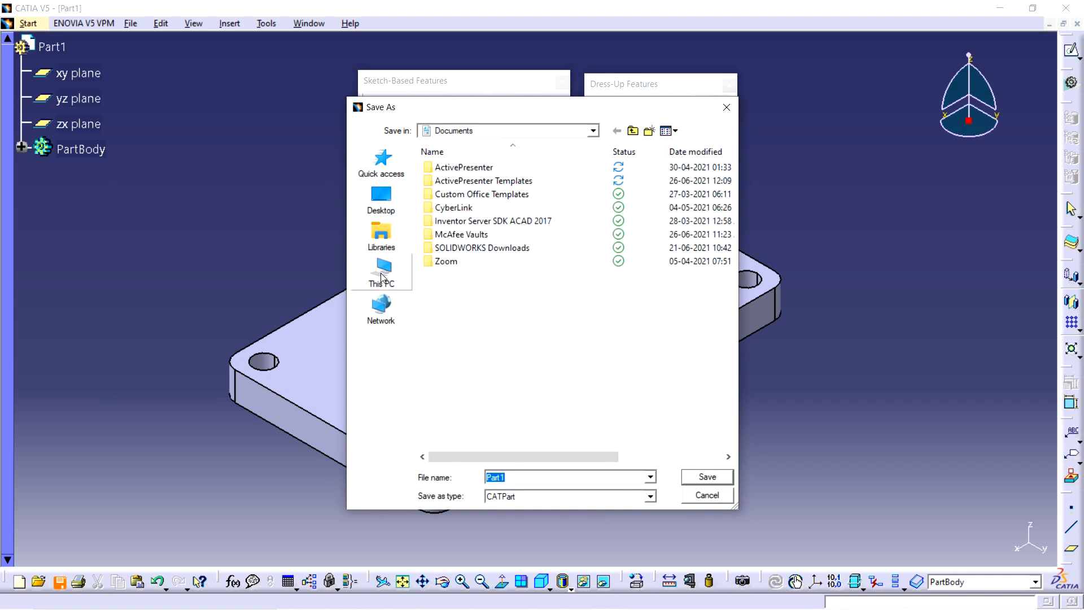
pyautogui.click(381, 205)
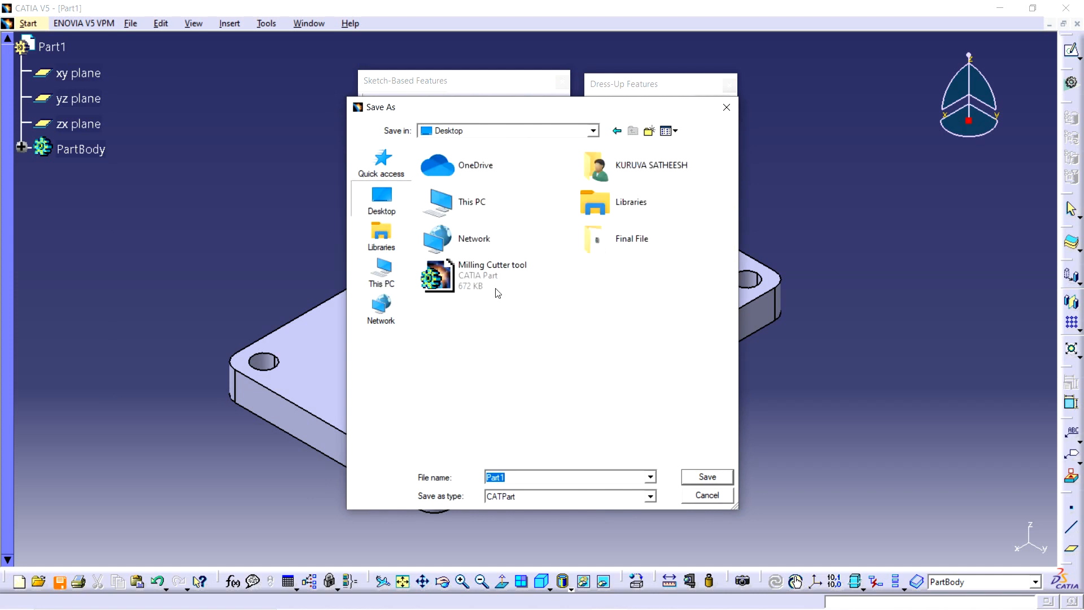
pyautogui.rightClick(584, 369)
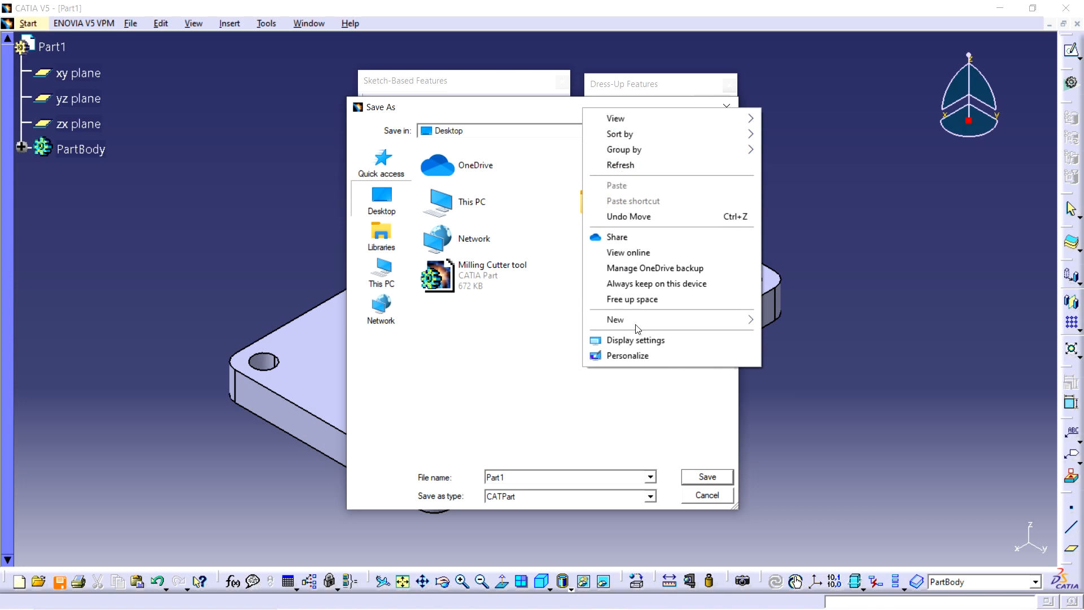
pyautogui.moveTo(650, 328)
pyautogui.click(771, 318)
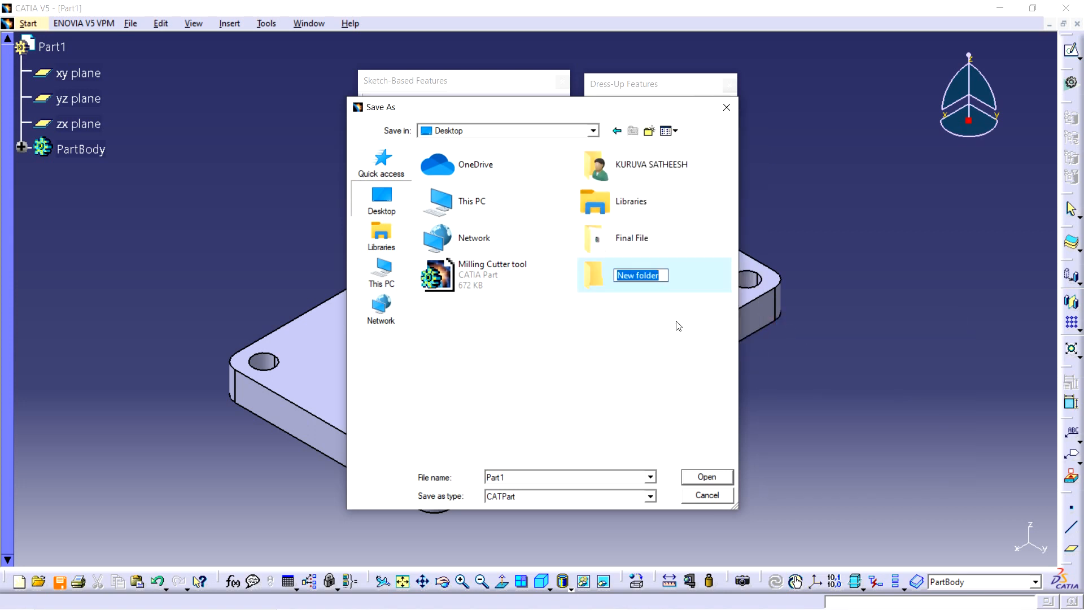
pyautogui.press('Return')
pyautogui.write('DESIGN OF CHAIN BENDER')
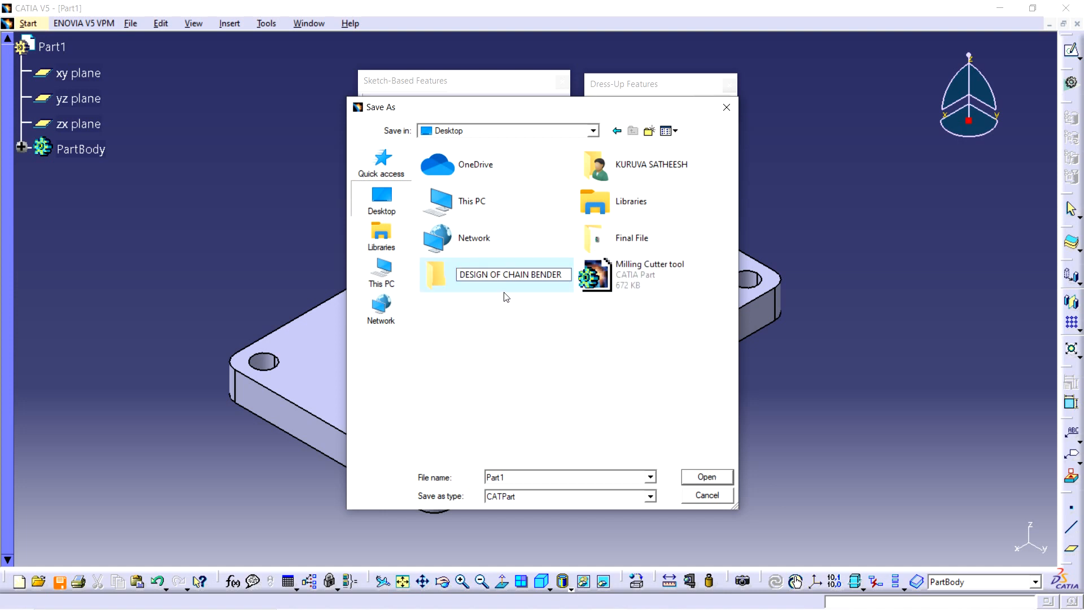
pyautogui.click(522, 358)
pyautogui.doubleClick(489, 281)
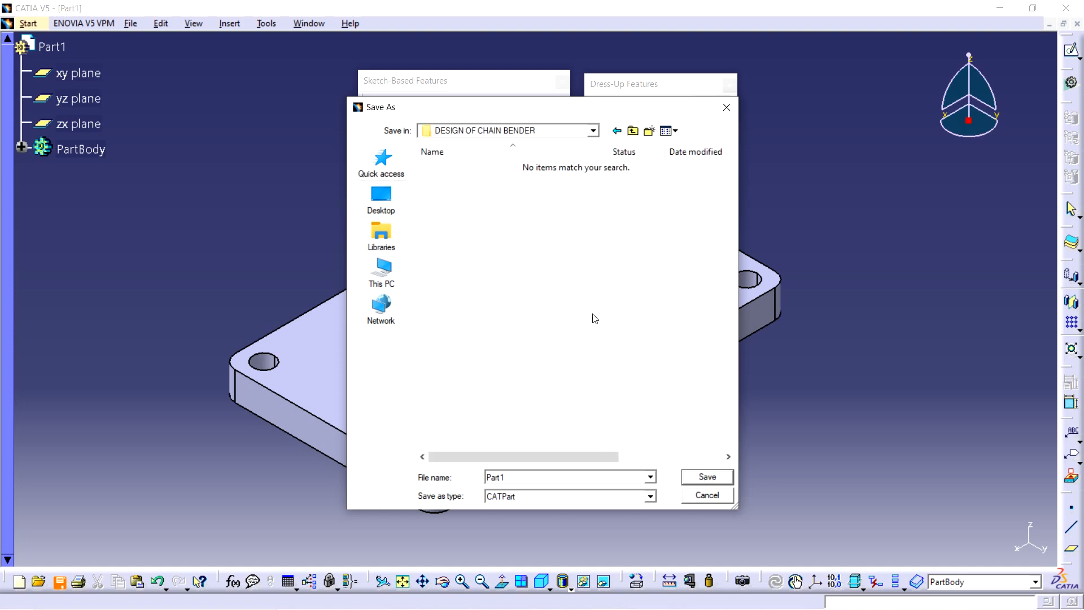
# Save the part as Base Support in that folder and close the document.
pyautogui.doubleClick(531, 478)
pyautogui.write('S')
pyautogui.write('Base')
pyautogui.click(703, 477)
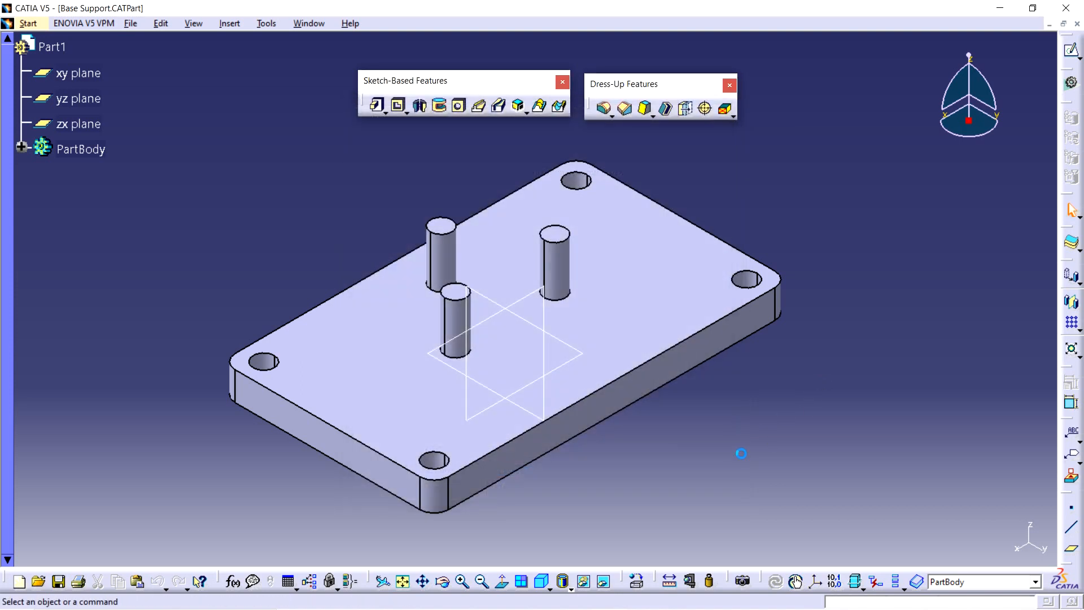
pyautogui.click(1077, 23)
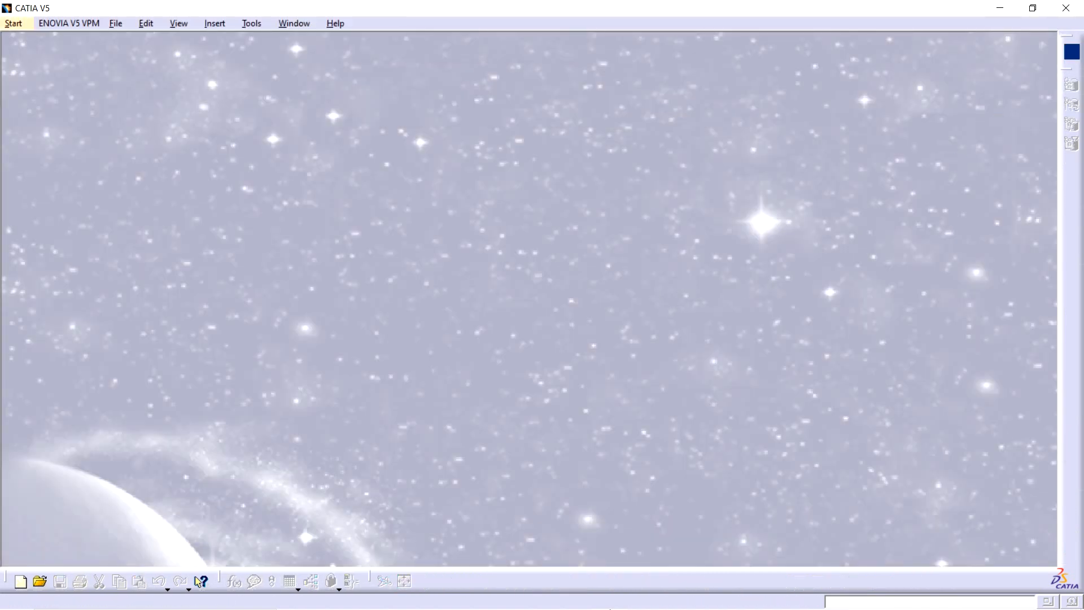
# Switch to the chain bender PDF and examine the handle's top, auxiliary and isometric views and their dimensions.
pyautogui.moveTo(610, 608)
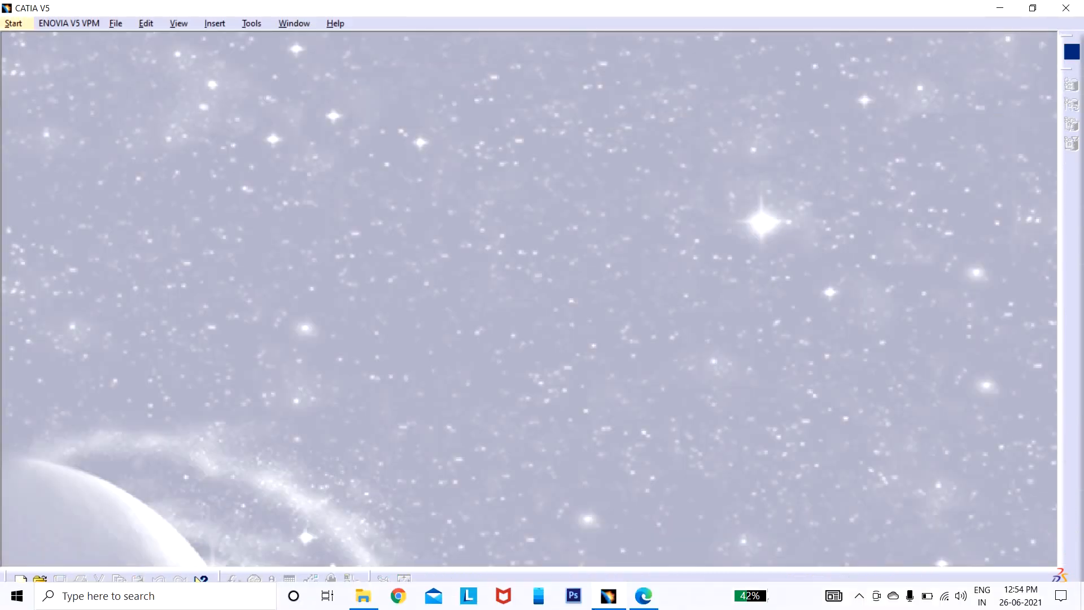
pyautogui.click(635, 542)
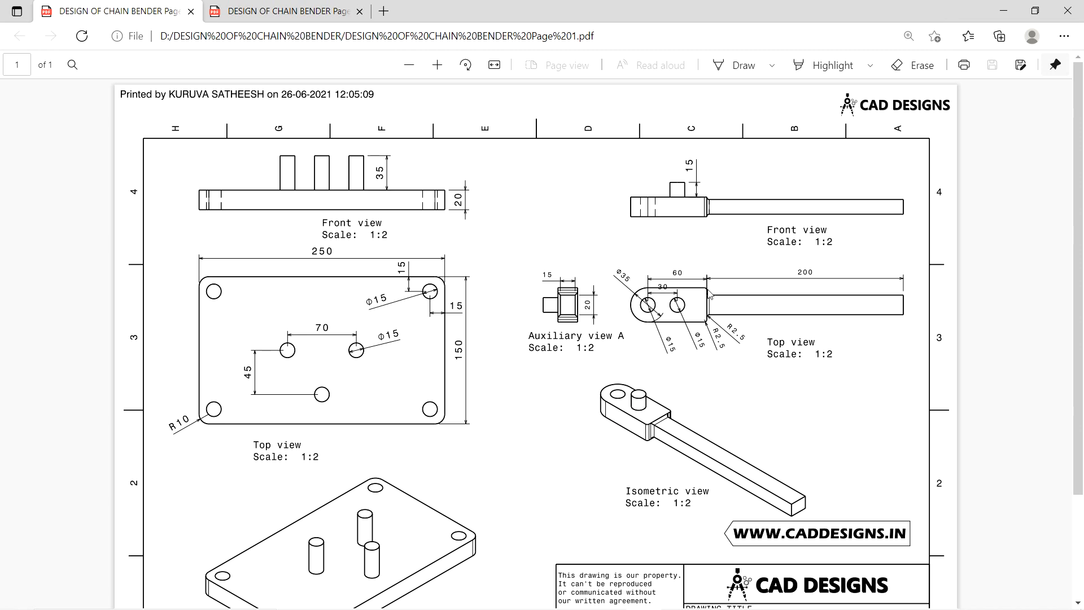
pyautogui.keyDown('ctrl'); pyautogui.scroll(3, 666, 308); pyautogui.keyUp('ctrl')
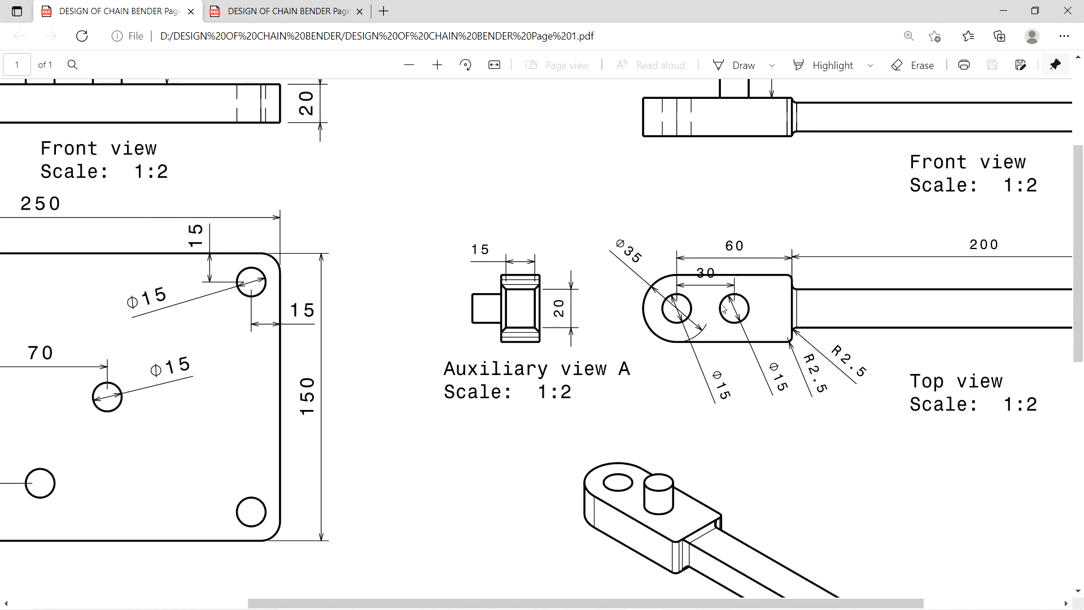
pyautogui.keyDown('ctrl'); pyautogui.scroll(1, 724, 309); pyautogui.keyUp('ctrl')
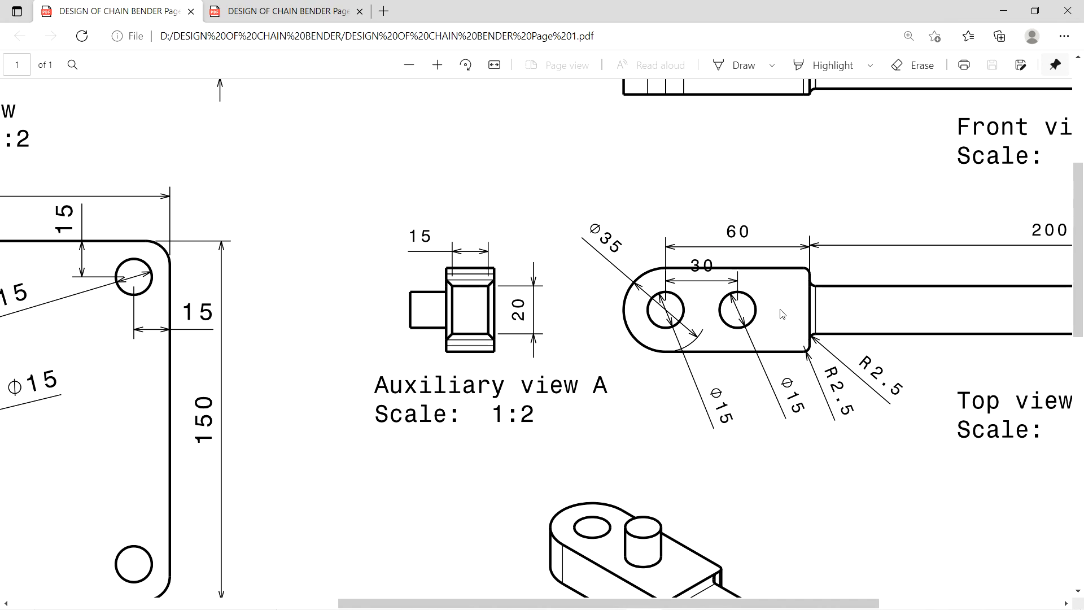
pyautogui.keyDown('ctrl'); pyautogui.scroll(-1, 782, 314); pyautogui.keyUp('ctrl')
pyautogui.scroll(-2, 782, 314)
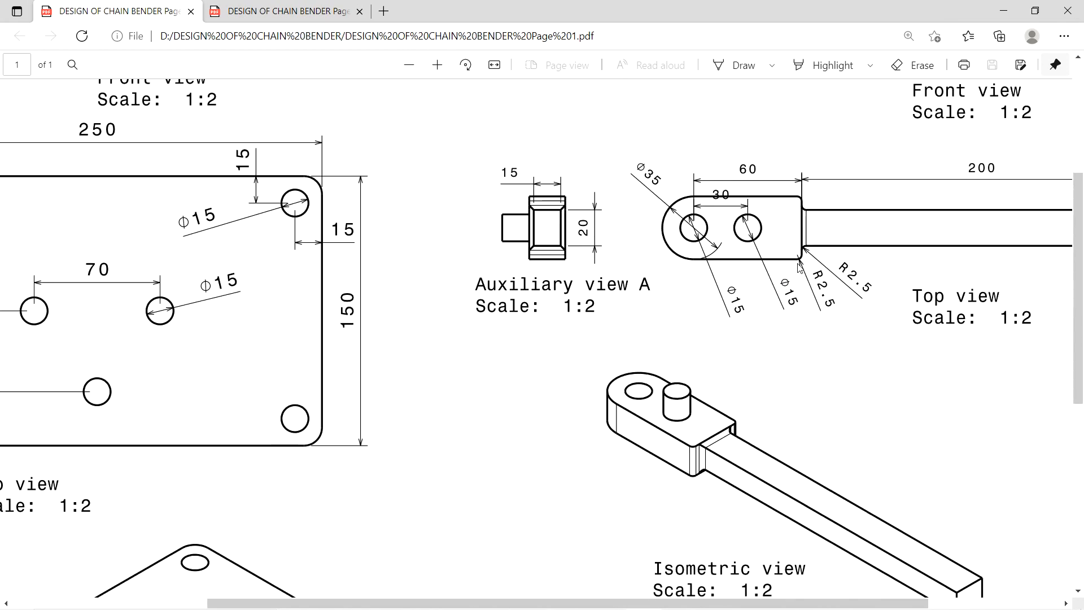
pyautogui.keyDown('ctrl'); pyautogui.scroll(-2, 799, 267); pyautogui.keyUp('ctrl')
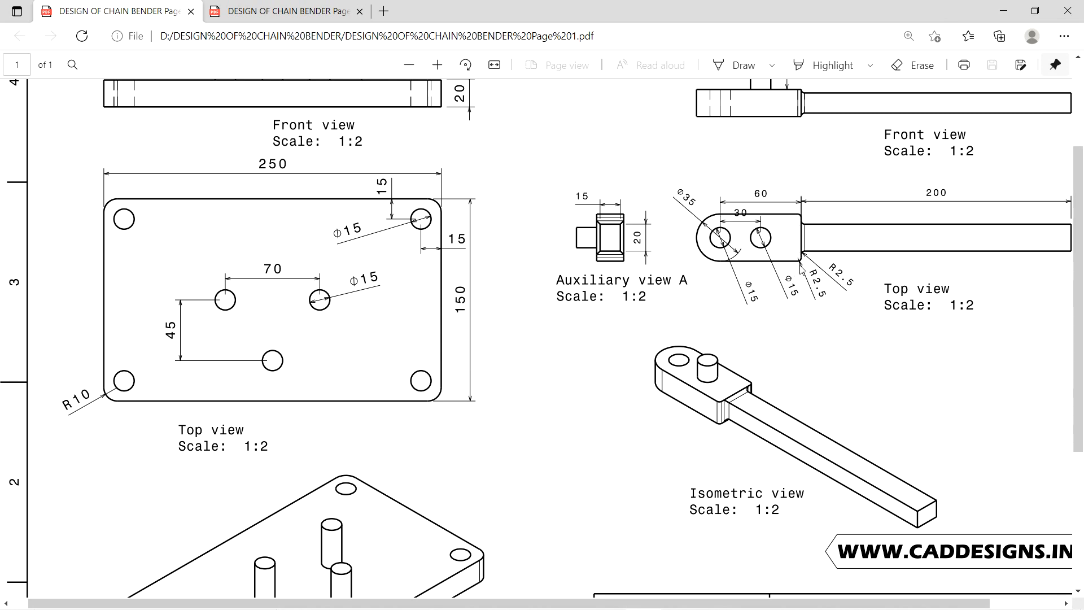
pyautogui.keyDown('ctrl'); pyautogui.scroll(5, 811, 244); pyautogui.keyUp('ctrl')
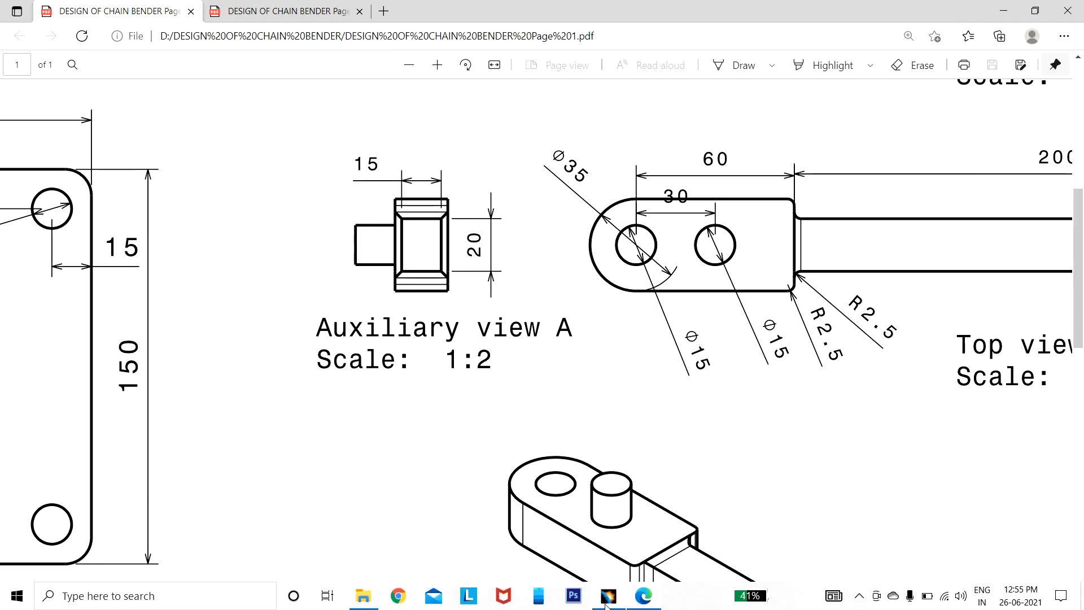
# Switch back to CATIA V5 and create a new part in the Part Design workbench.
pyautogui.click(610, 597)
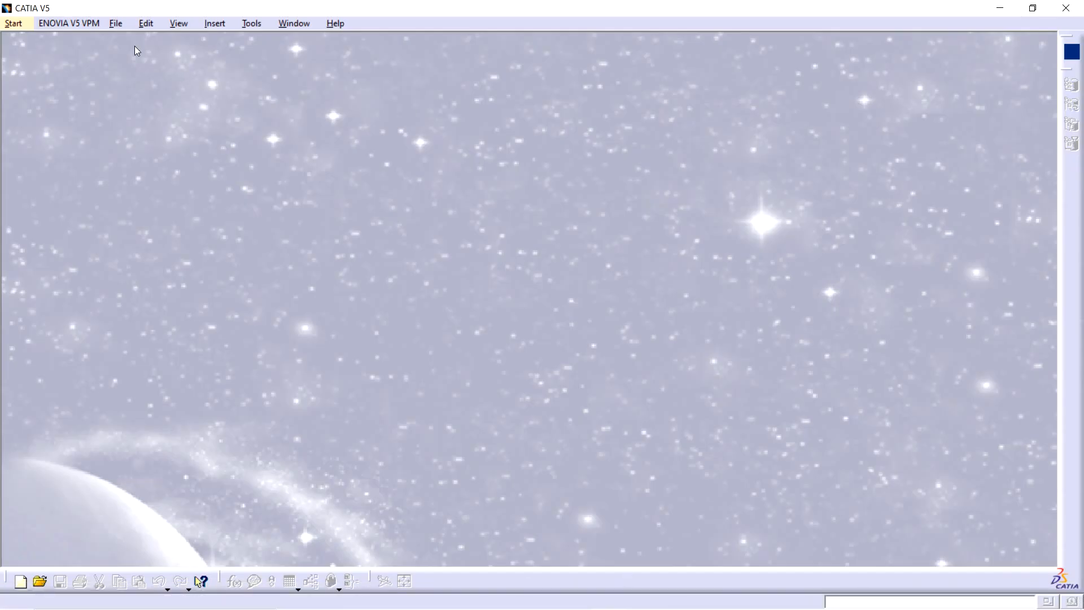
pyautogui.click(116, 24)
pyautogui.moveTo(23, 25)
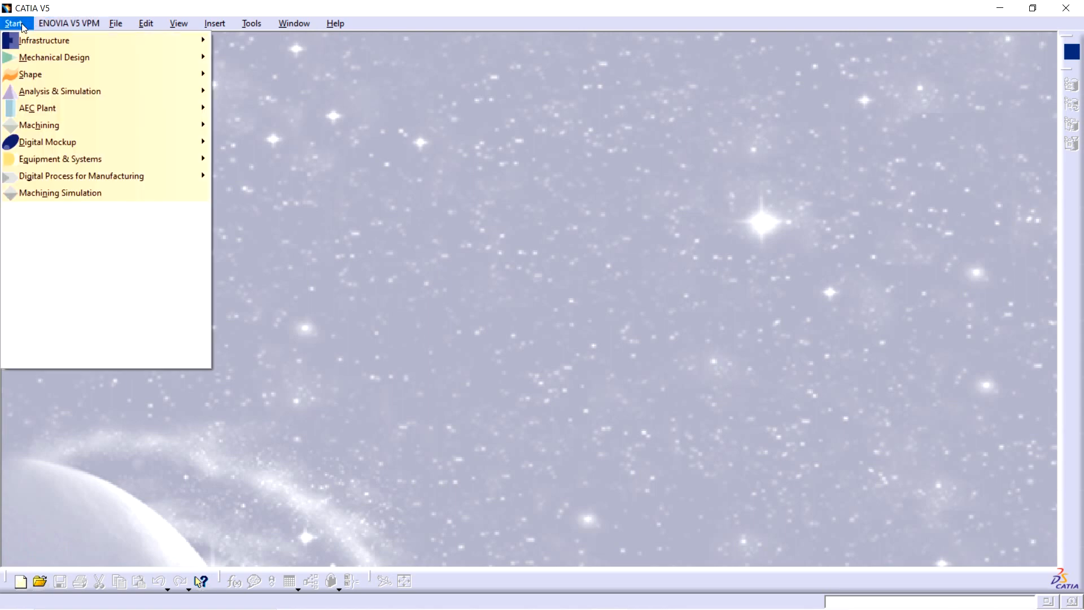
pyautogui.moveTo(141, 57)
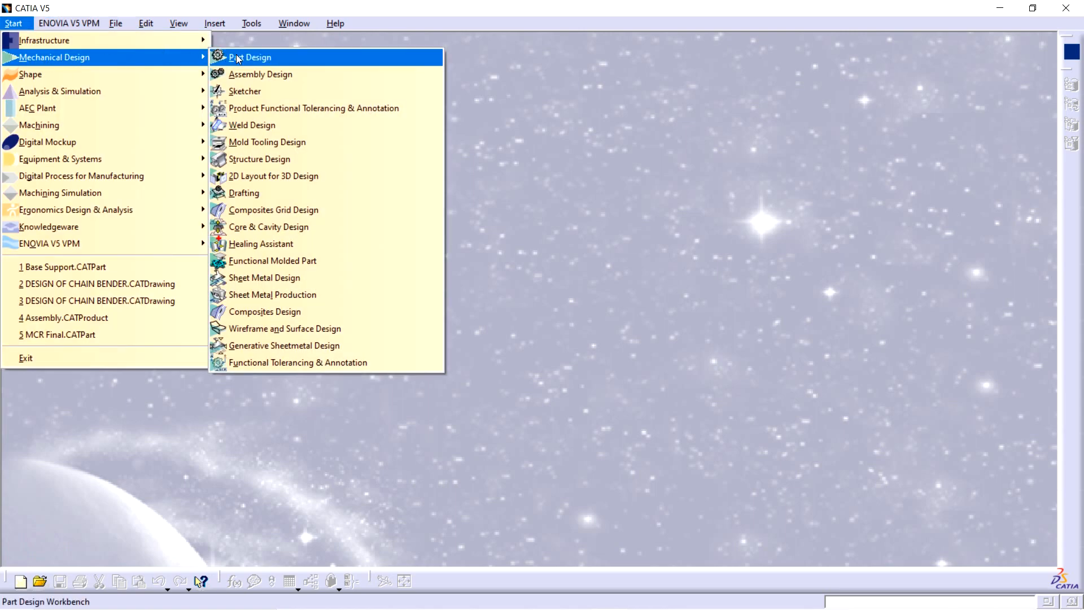
pyautogui.click(238, 58)
pyautogui.click(967, 545)
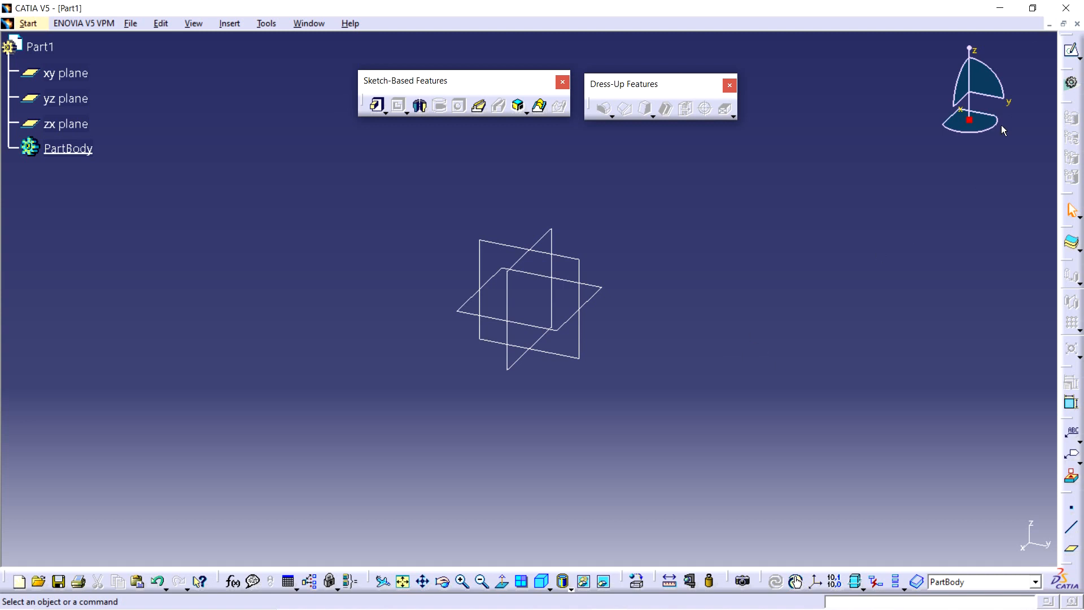
# Start a sketch on the xy plane and draw a circle about 60 mm in diameter centred on the origin.
pyautogui.click(1071, 50)
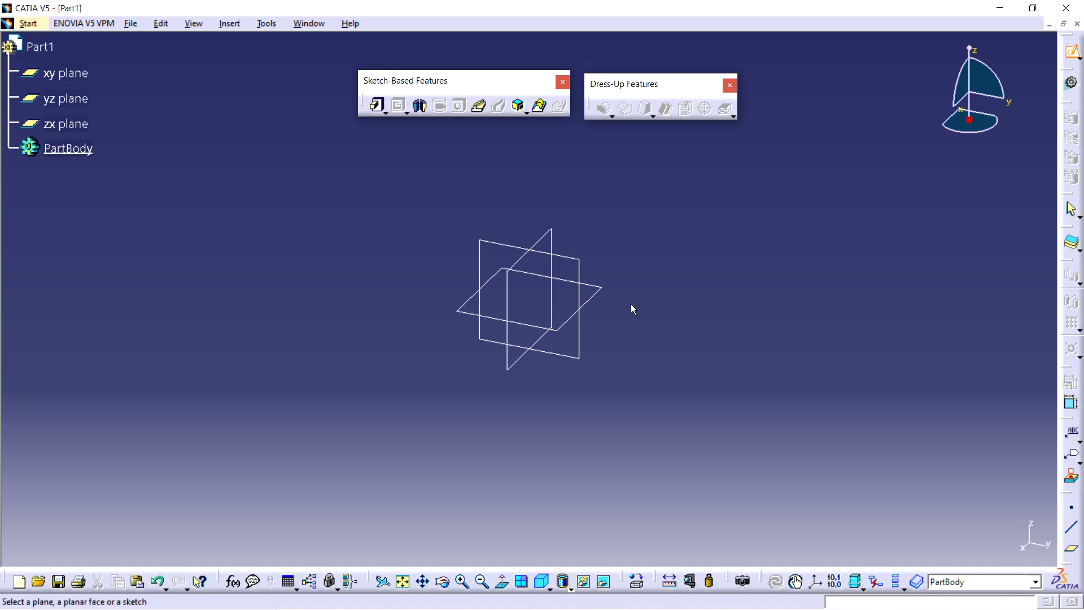
pyautogui.click(600, 292)
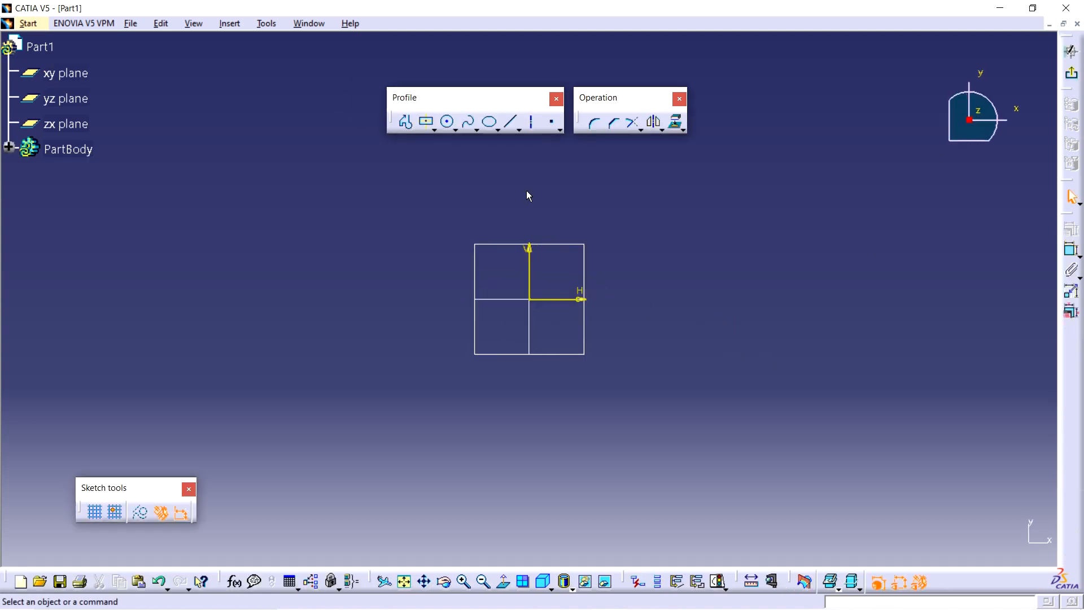
pyautogui.click(447, 122)
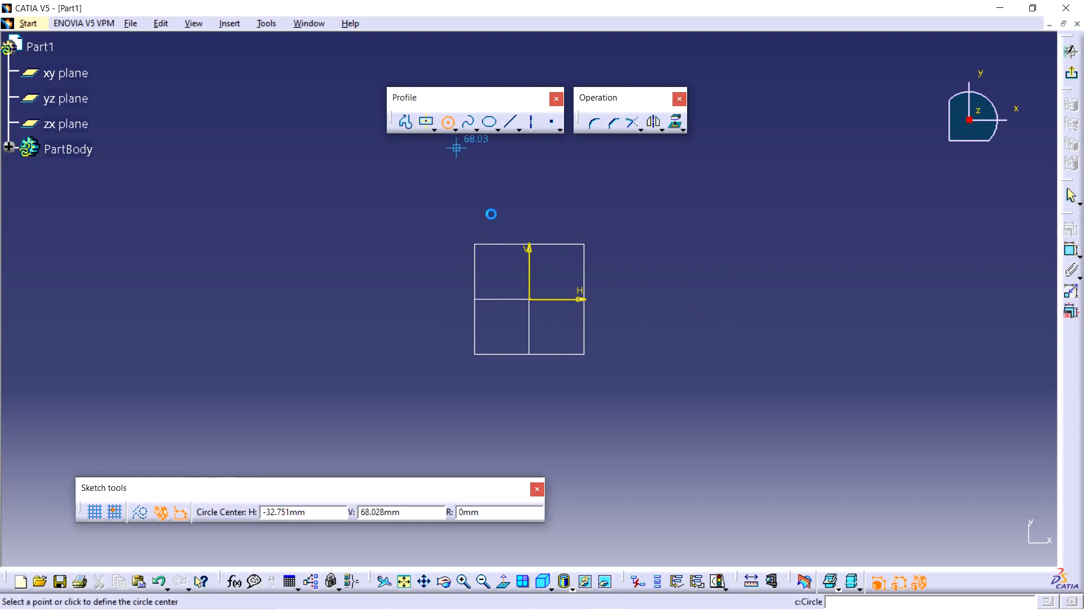
pyautogui.click(530, 300)
pyautogui.click(552, 363)
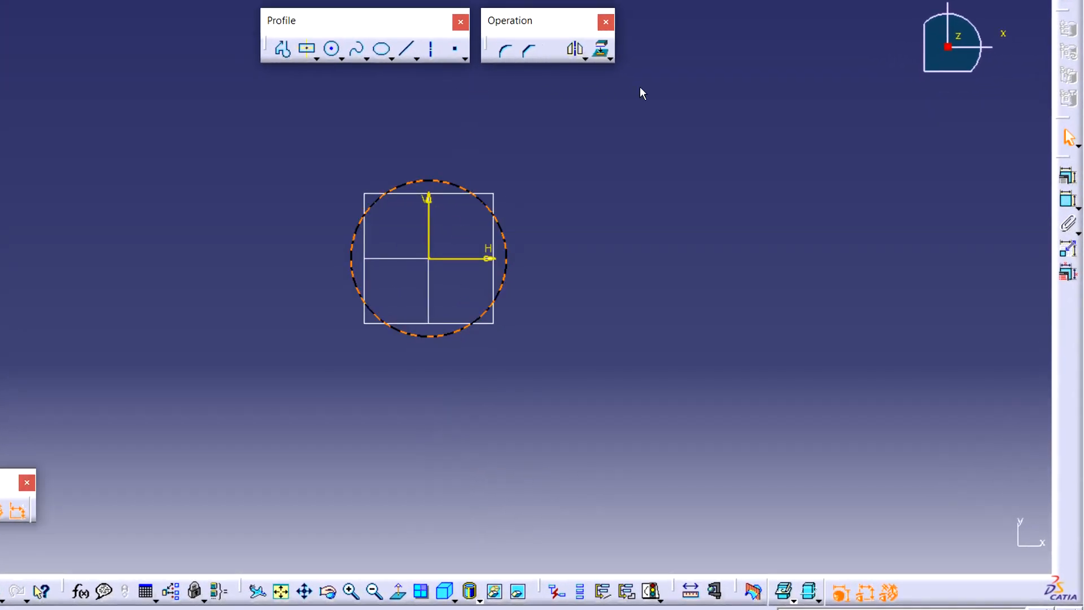
# Dimension the circle with a diameter of 35 mm.
pyautogui.click(1067, 176)
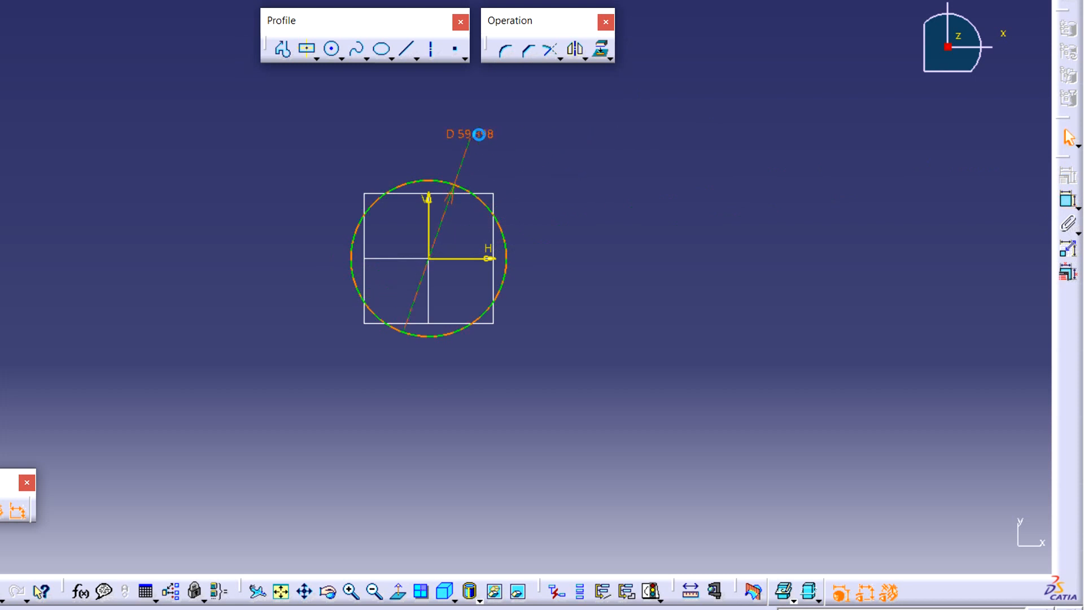
pyautogui.click(478, 134)
pyautogui.doubleClick(482, 134)
pyautogui.write('35')
pyautogui.press('Return')
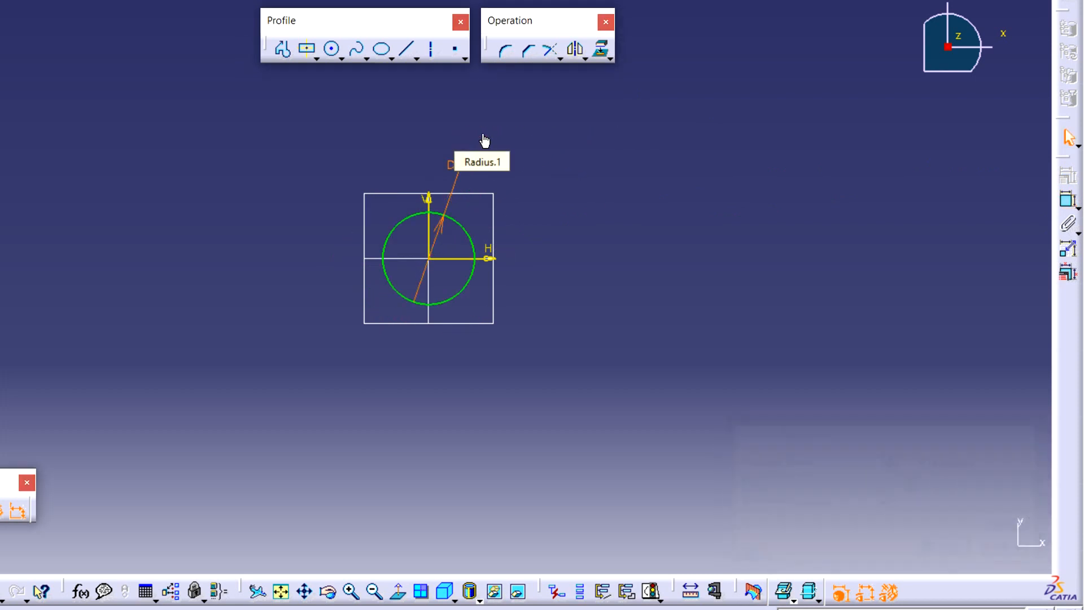
# Draw a horizontal profile line about 81 mm long to the right from the circle's top point.
pyautogui.click(278, 53)
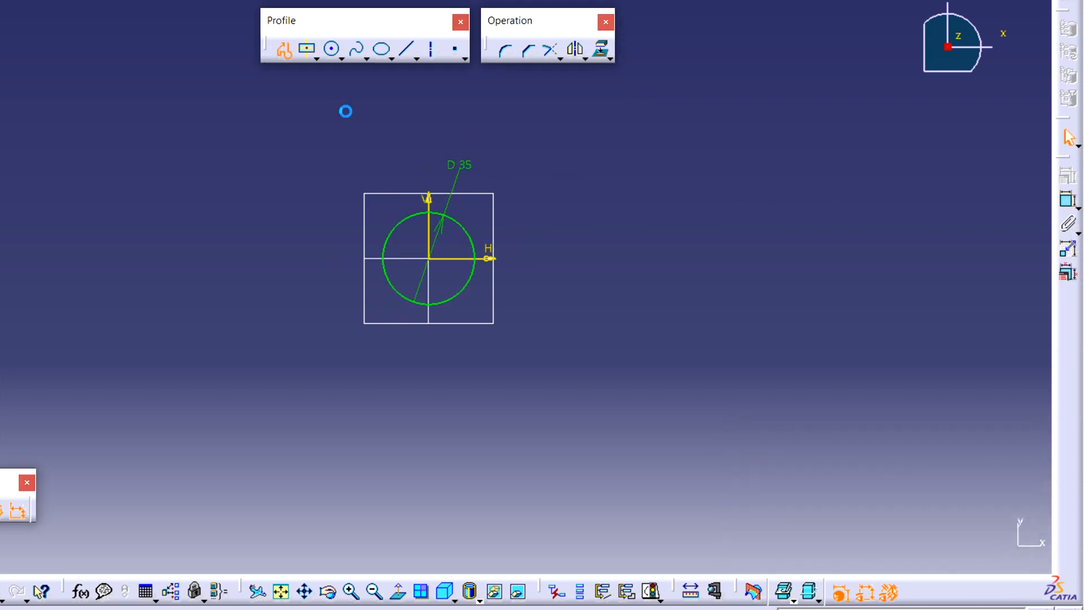
pyautogui.click(432, 213)
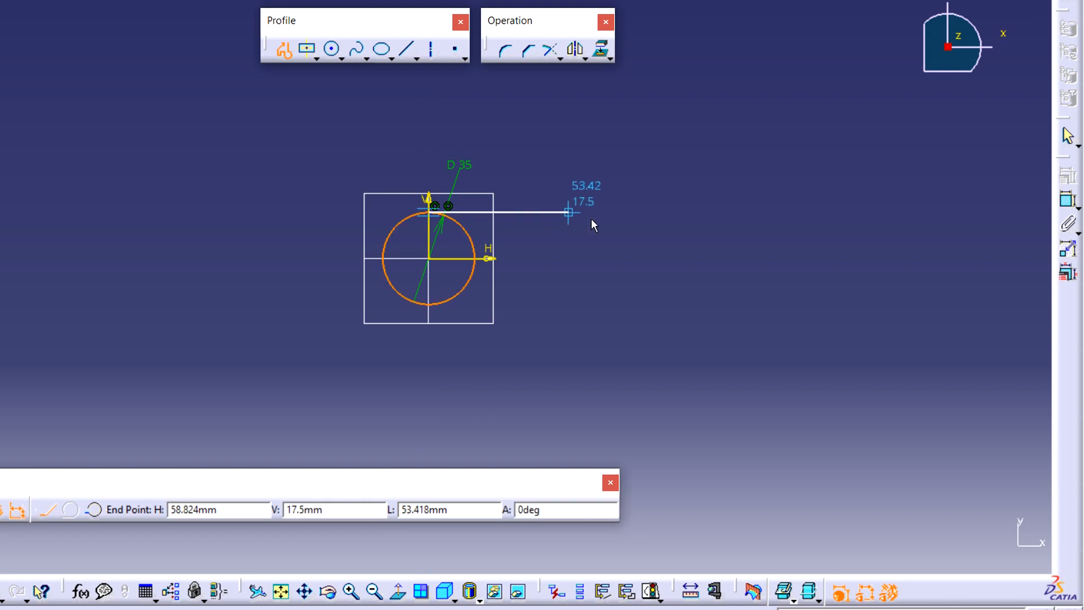
pyautogui.click(640, 212)
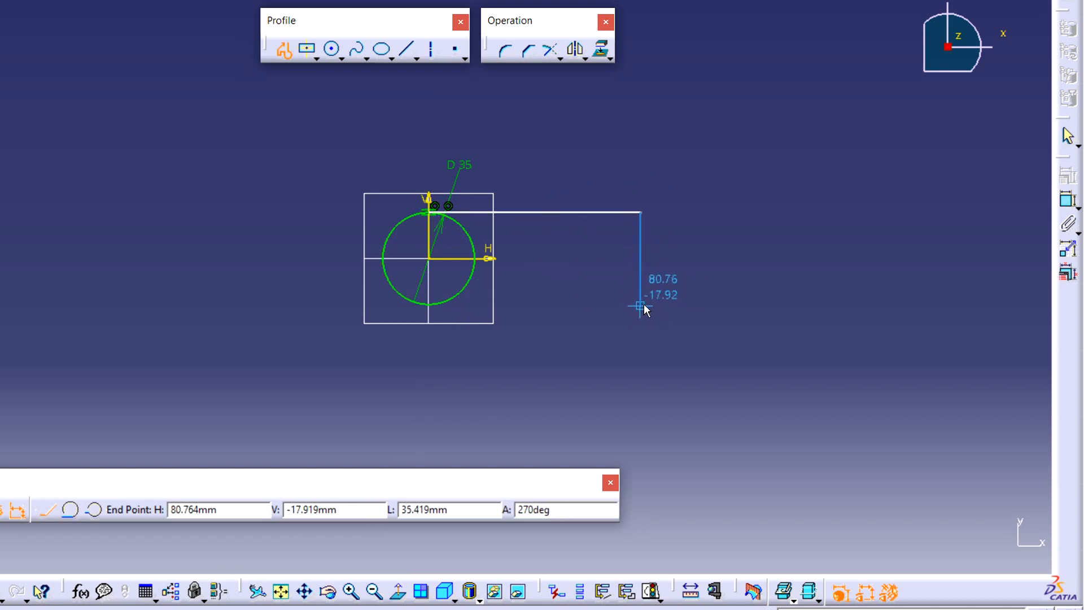
# Draw a matching horizontal line about 81 mm long from the circle's bottom point and join both line ends with a vertical line.
pyautogui.click(286, 57)
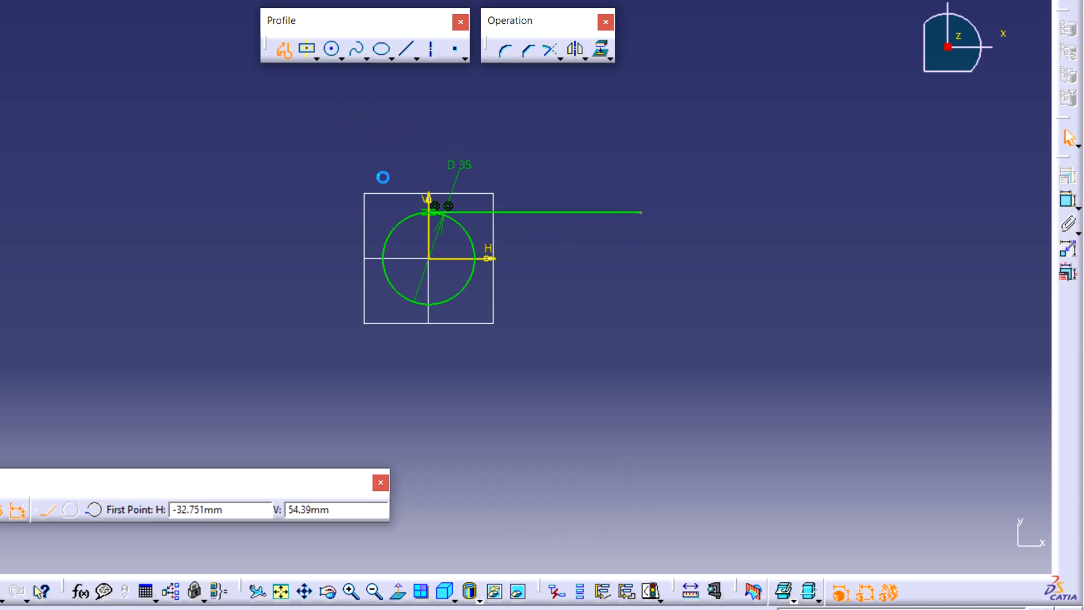
pyautogui.click(430, 306)
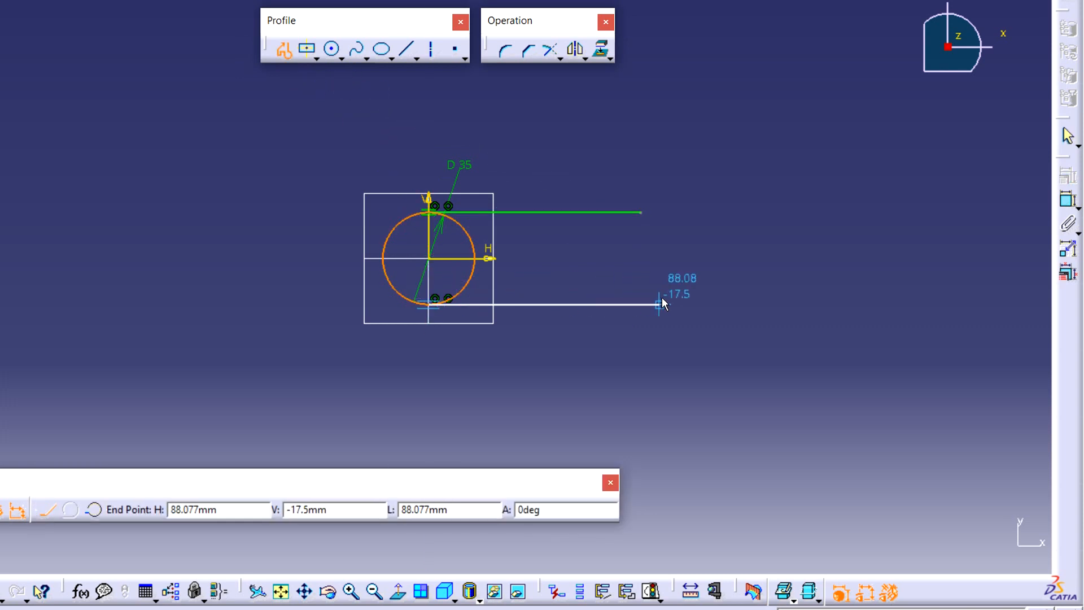
pyautogui.click(640, 306)
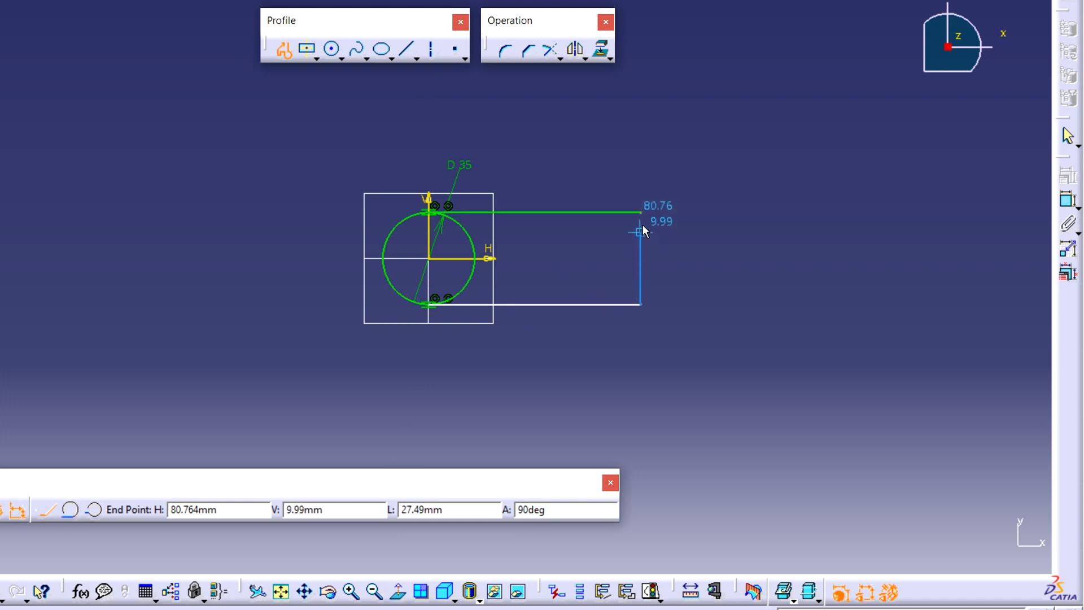
pyautogui.click(640, 213)
pyautogui.click(284, 51)
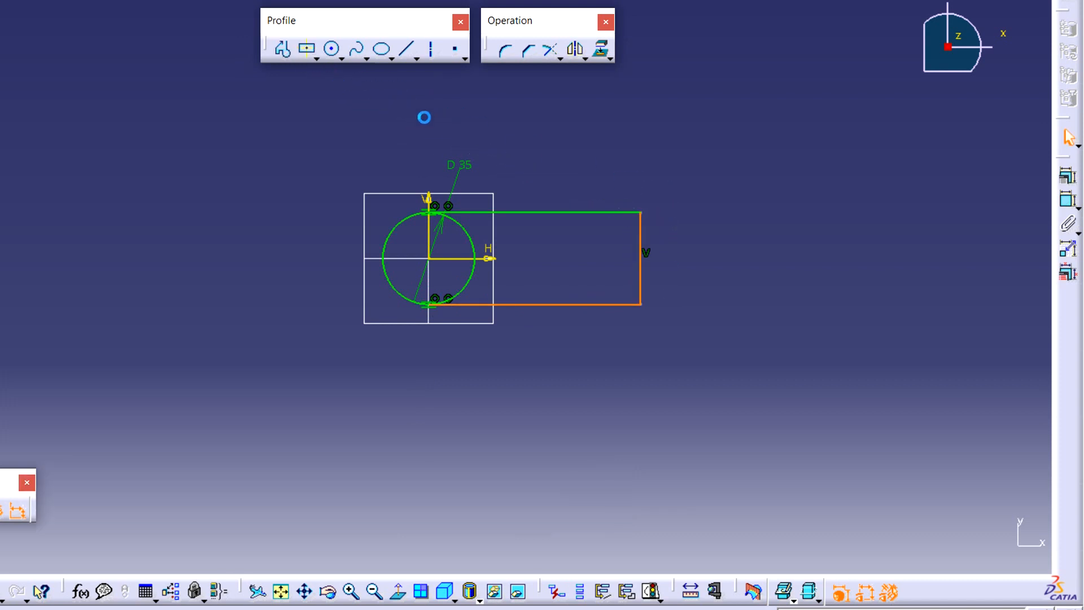
pyautogui.click(582, 212)
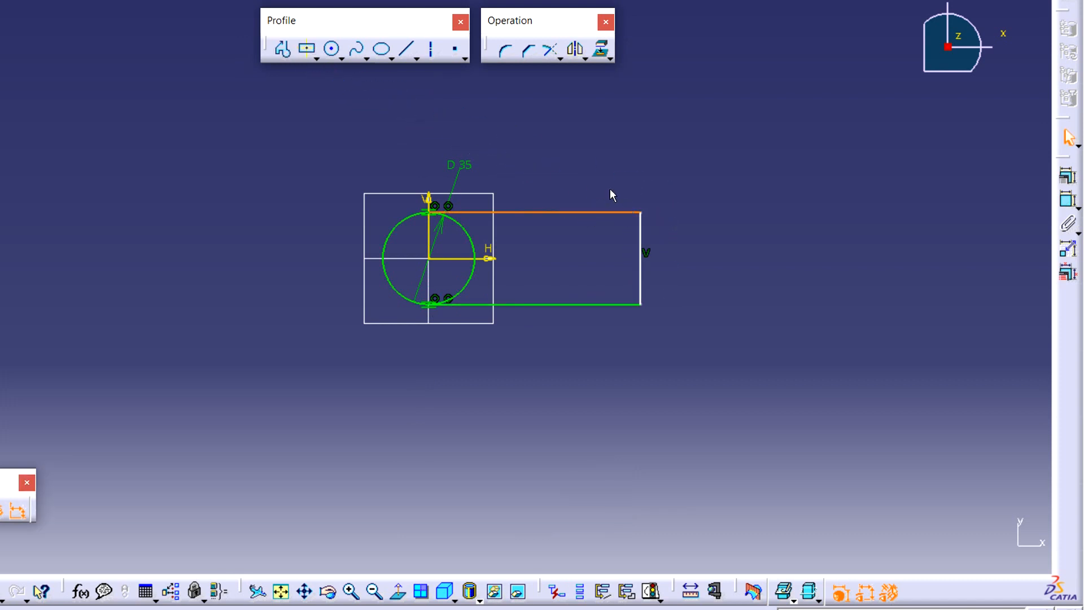
# Dimension the upper horizontal line with a length of 60 mm and move the circle's diameter dimension clear of the profile.
pyautogui.click(1068, 200)
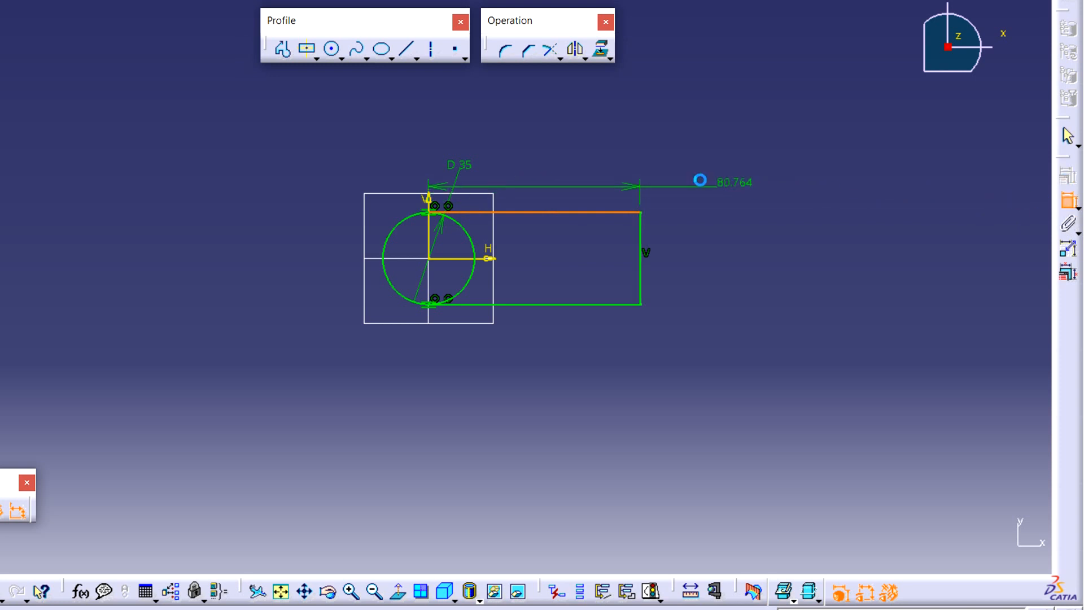
pyautogui.click(542, 163)
pyautogui.write('60')
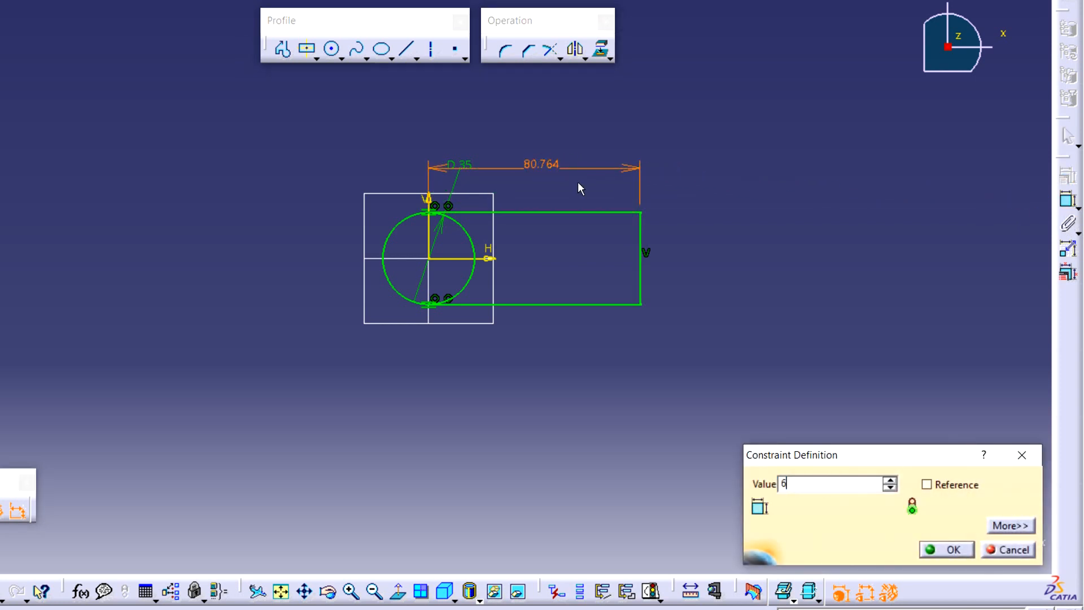
pyautogui.press('Return')
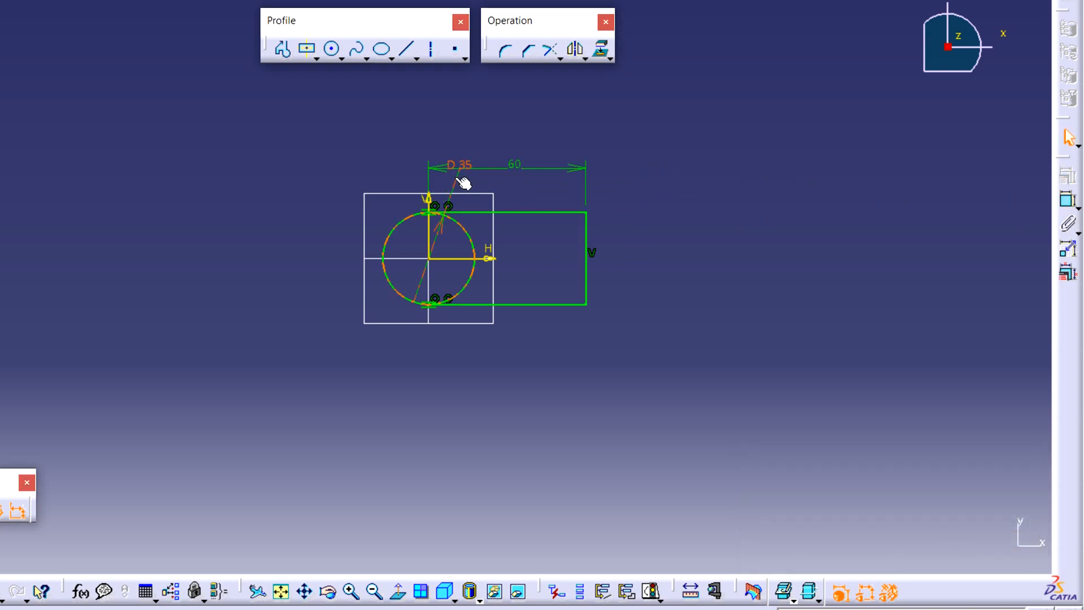
pyautogui.moveTo(461, 182); pyautogui.dragTo(334, 218)
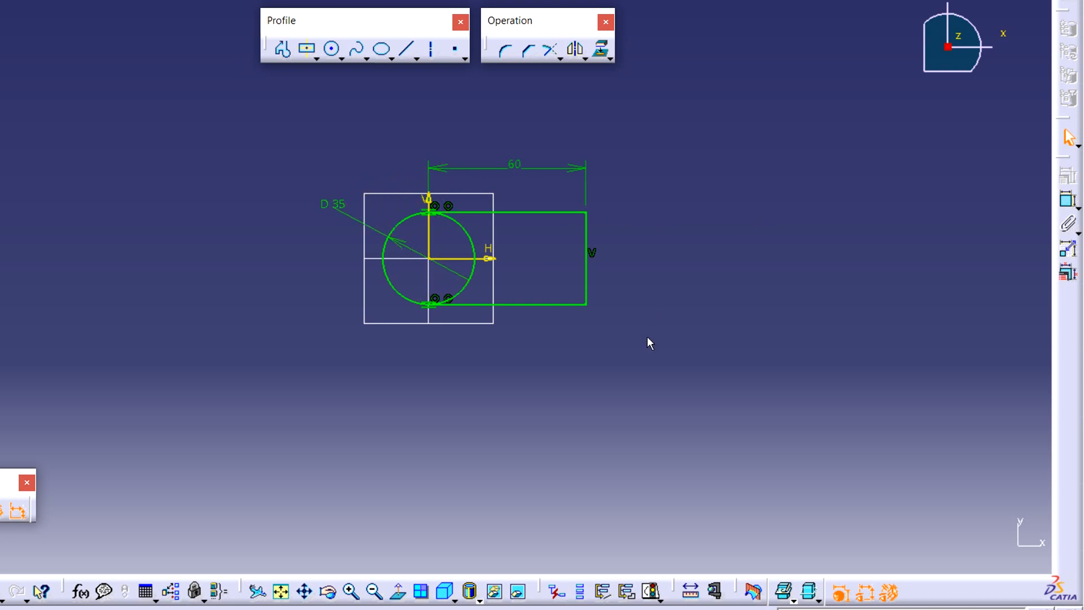
pyautogui.moveTo(644, 339); pyautogui.dragTo(652, 272, button='middle')
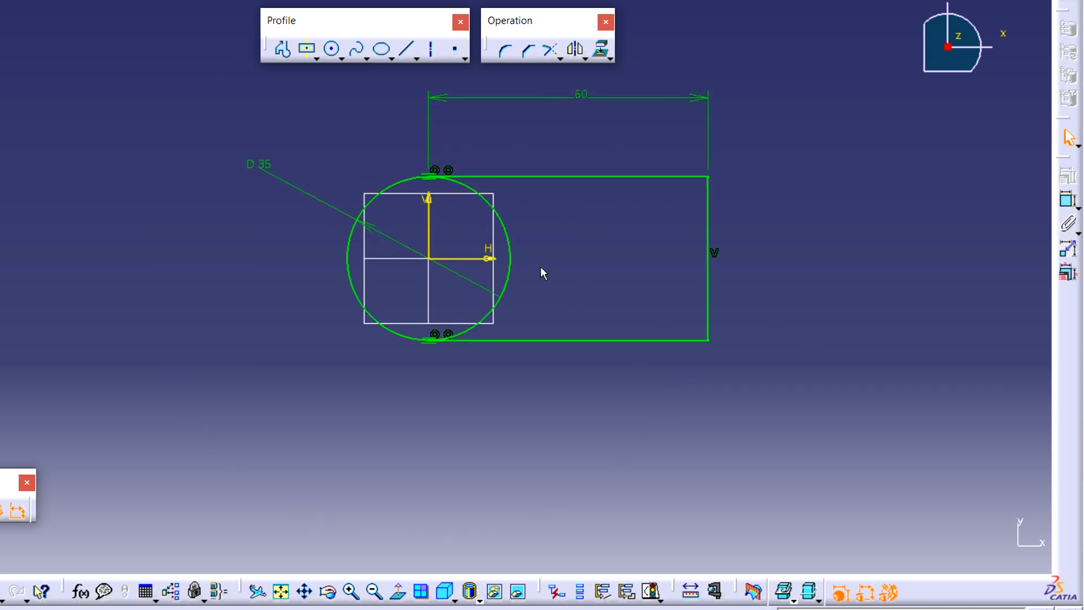
# Quick Trim the half of the circle that lies inside the profile, leaving a rounded end.
pyautogui.click(561, 59)
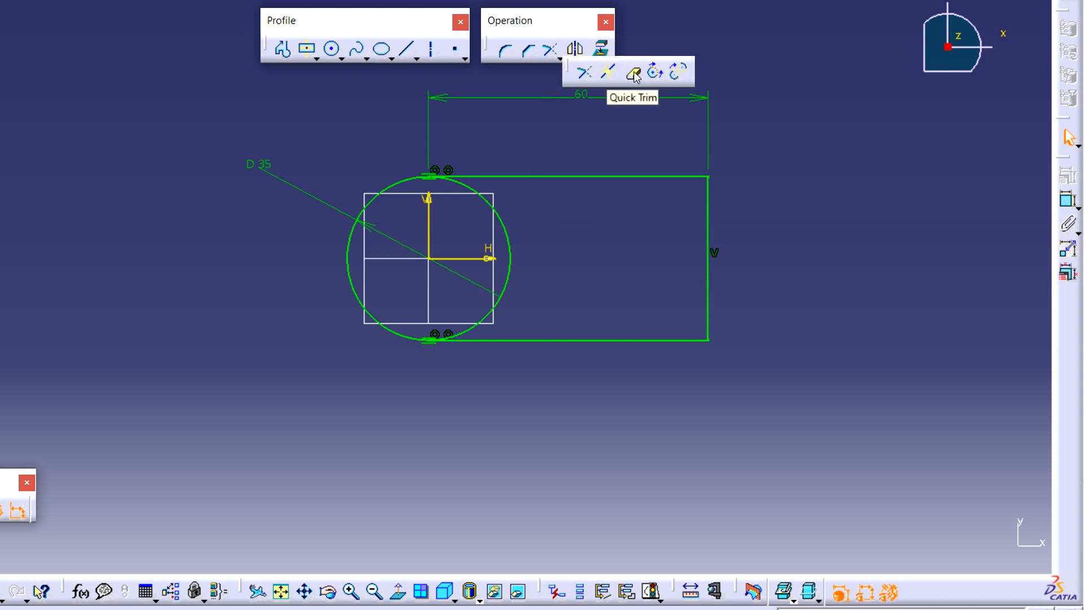
pyautogui.click(634, 74)
pyautogui.click(510, 260)
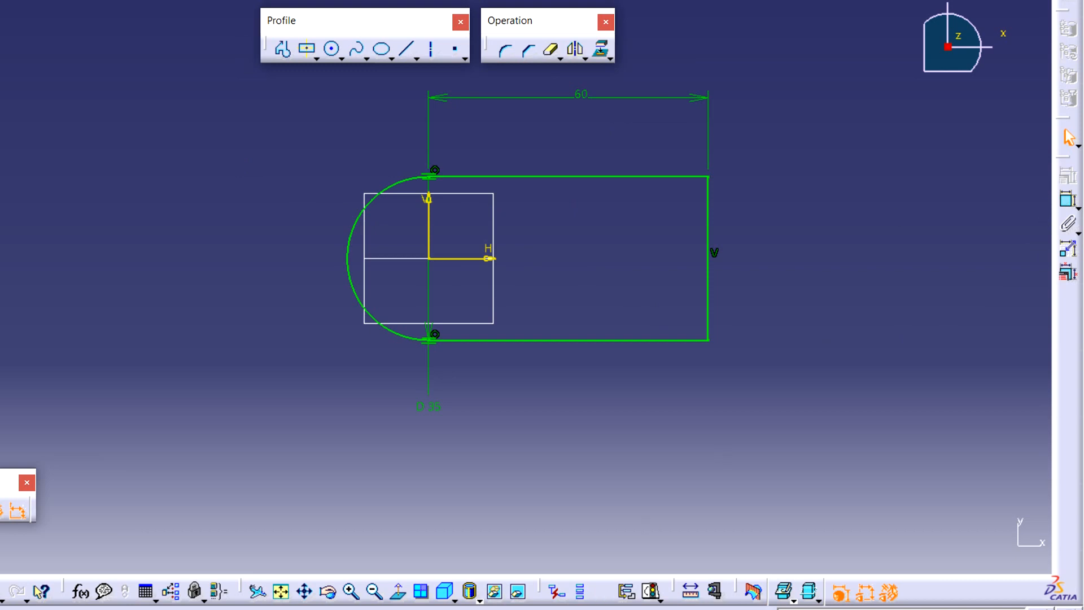
# Check the hole in the PDF drawing and draw a circle about 19 mm in diameter centred on the origin.
pyautogui.click(564, 606)
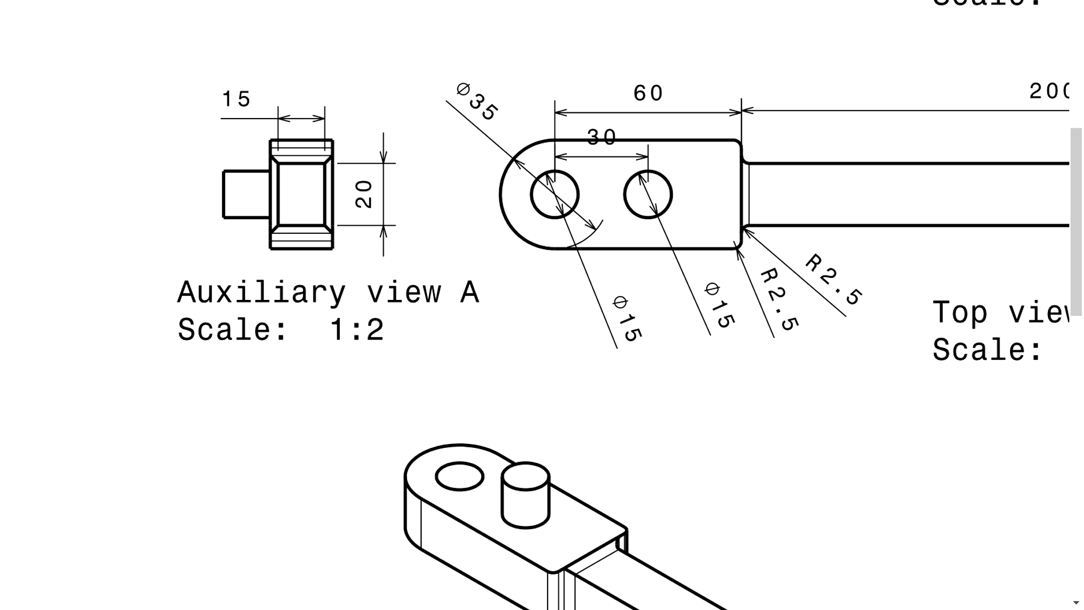
pyautogui.click(511, 600)
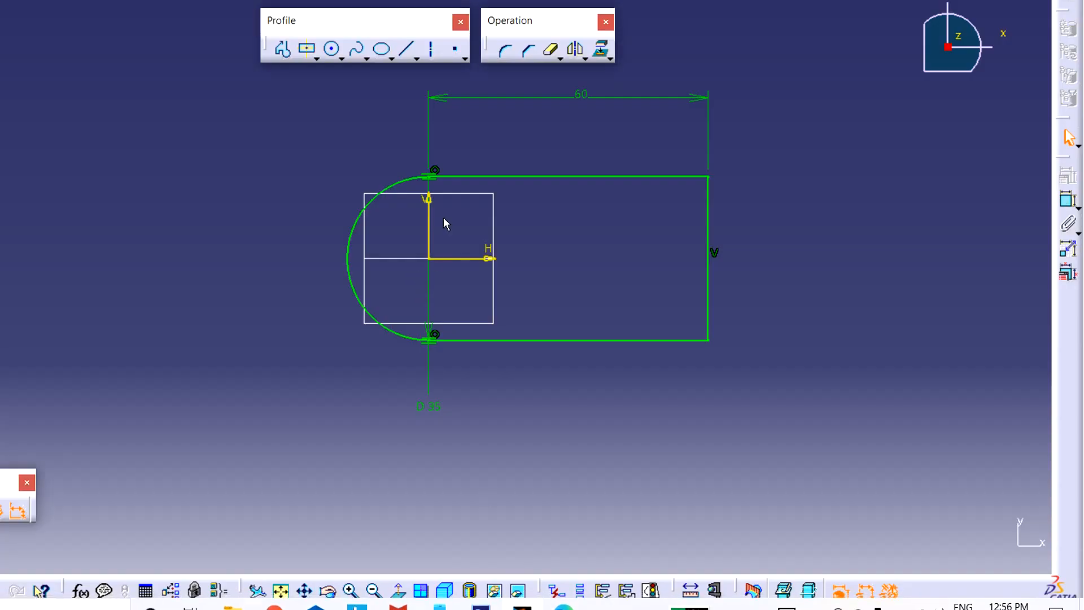
pyautogui.click(333, 51)
pyautogui.click(430, 259)
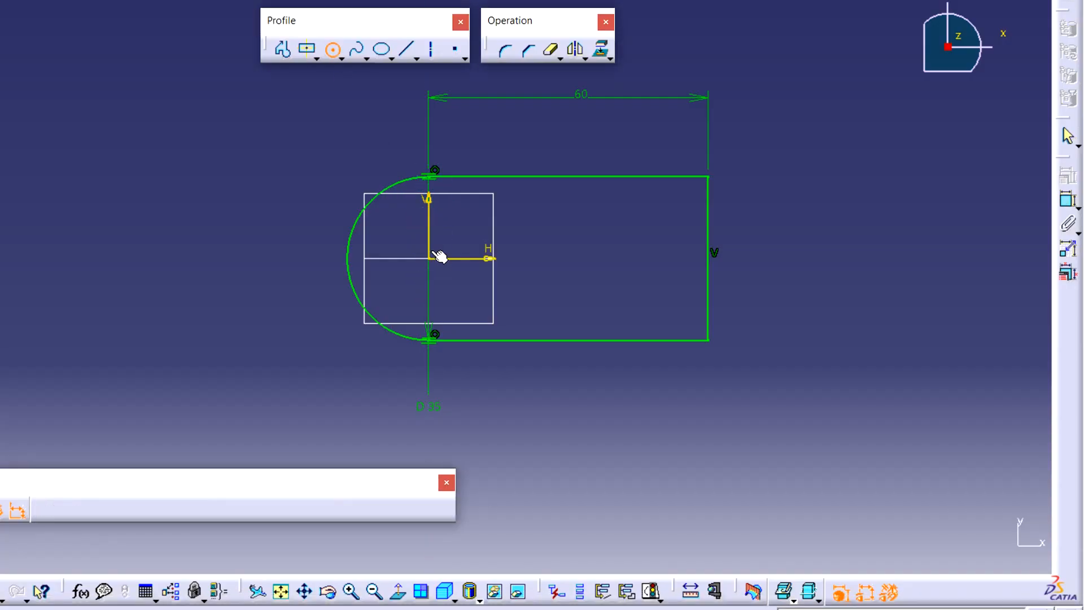
pyautogui.click(450, 223)
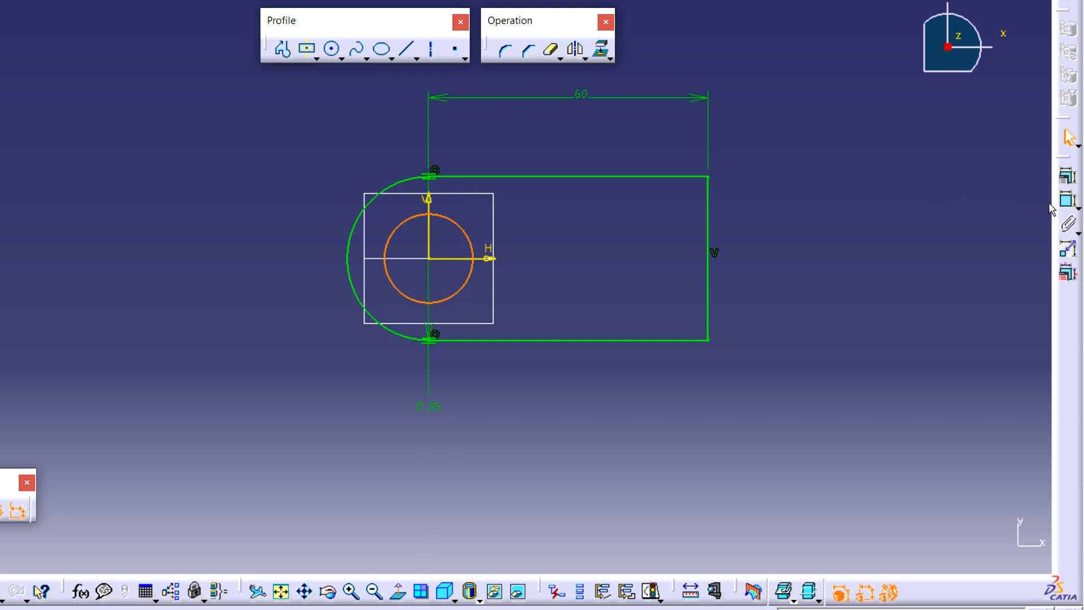
# Dimension the inner circle with a diameter of 15 mm and exit the sketch.
pyautogui.click(1068, 175)
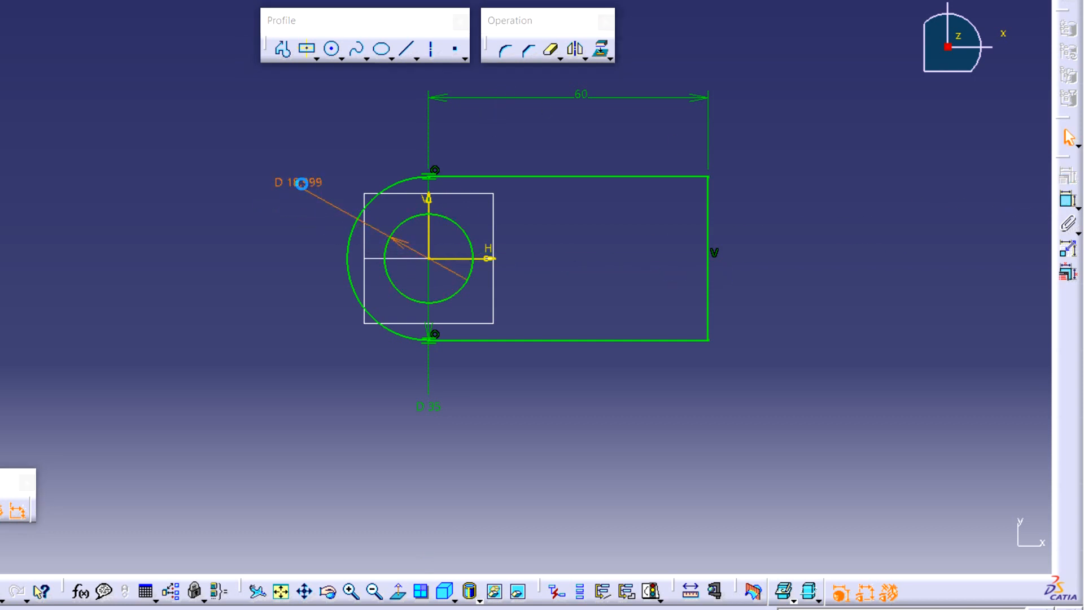
pyautogui.doubleClick(303, 185)
pyautogui.write('15')
pyautogui.press('Return')
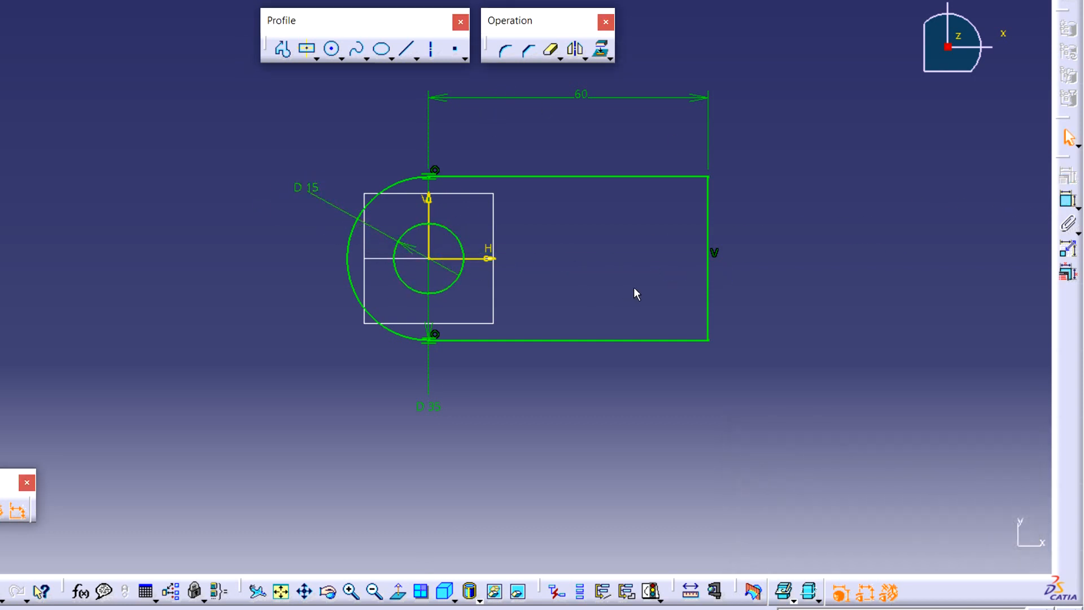
pyautogui.click(1070, 31)
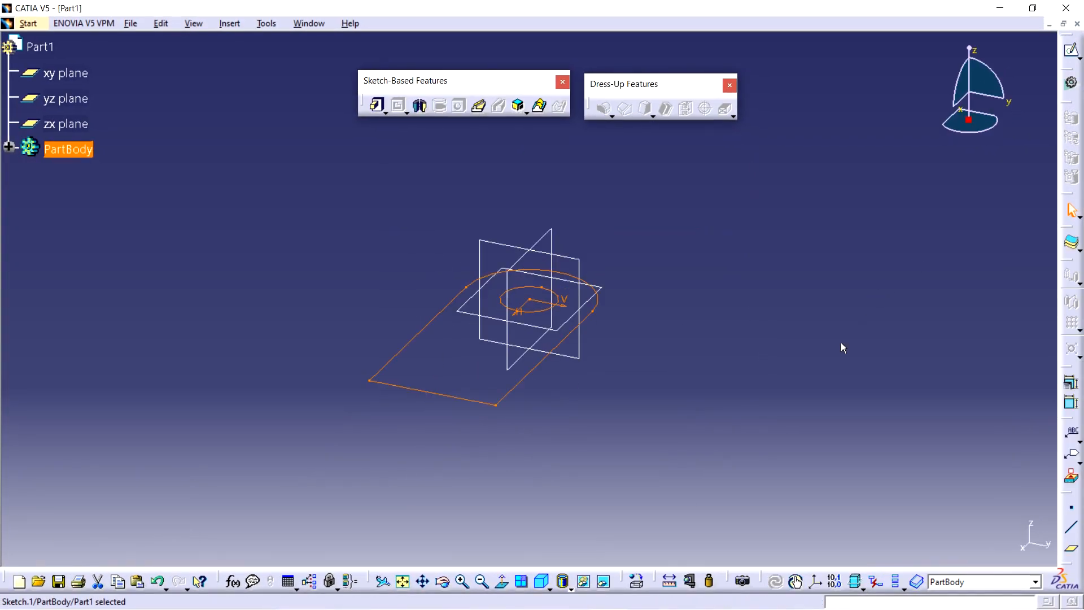
# Check the handle's views in the PDF drawing and pad the sketched profile with a length of 20 mm.
pyautogui.moveTo(624, 605)
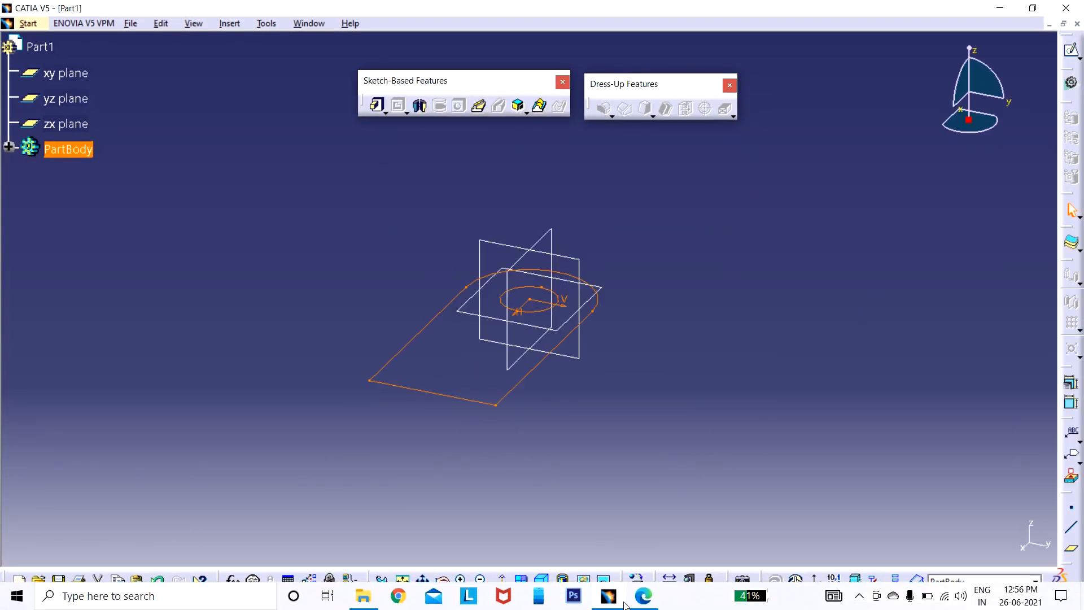
pyautogui.click(644, 525)
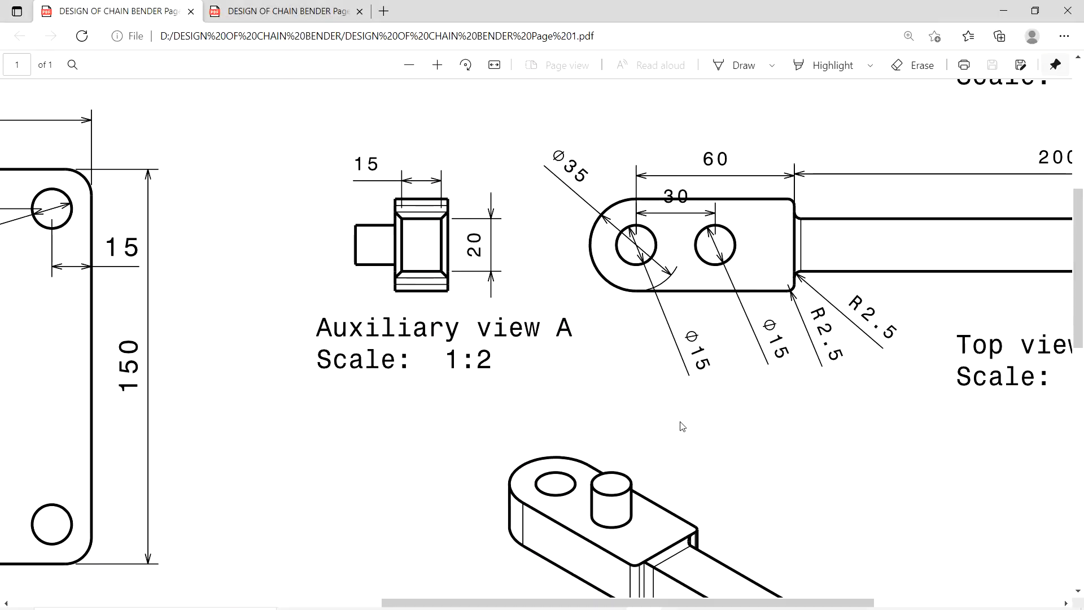
pyautogui.scroll(5, 678, 418)
pyautogui.scroll(-5, 678, 418)
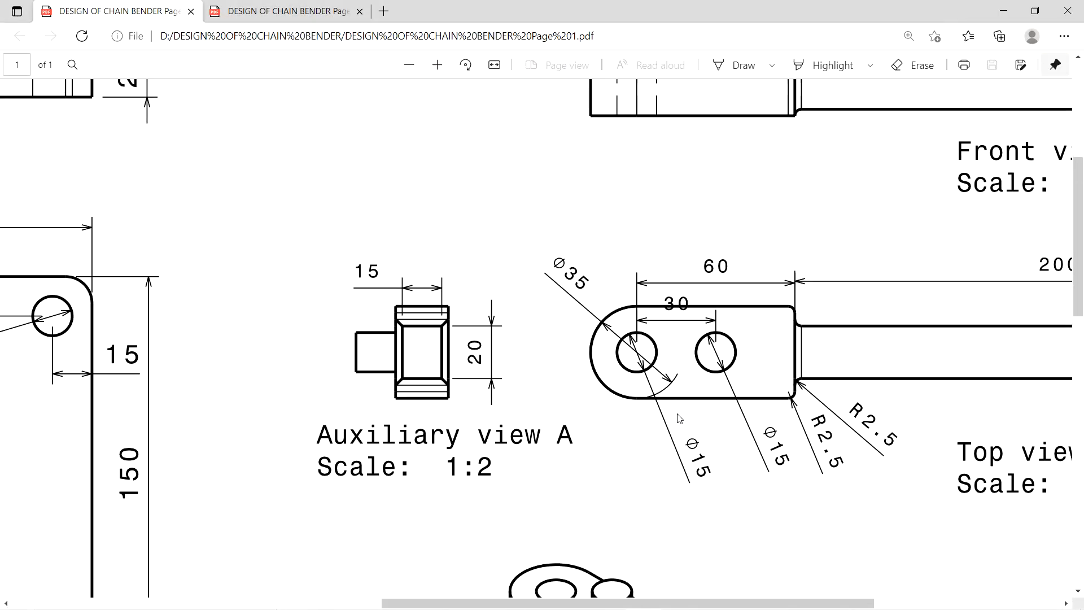
pyautogui.keyDown('ctrl'); pyautogui.scroll(-3, 679, 418); pyautogui.keyUp('ctrl')
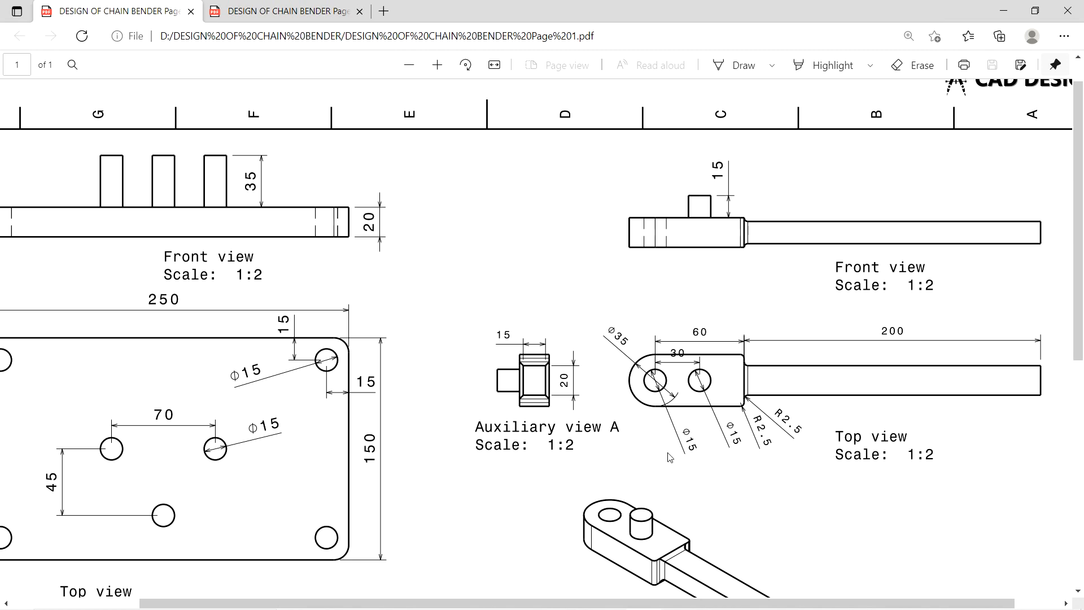
pyautogui.moveTo(660, 605)
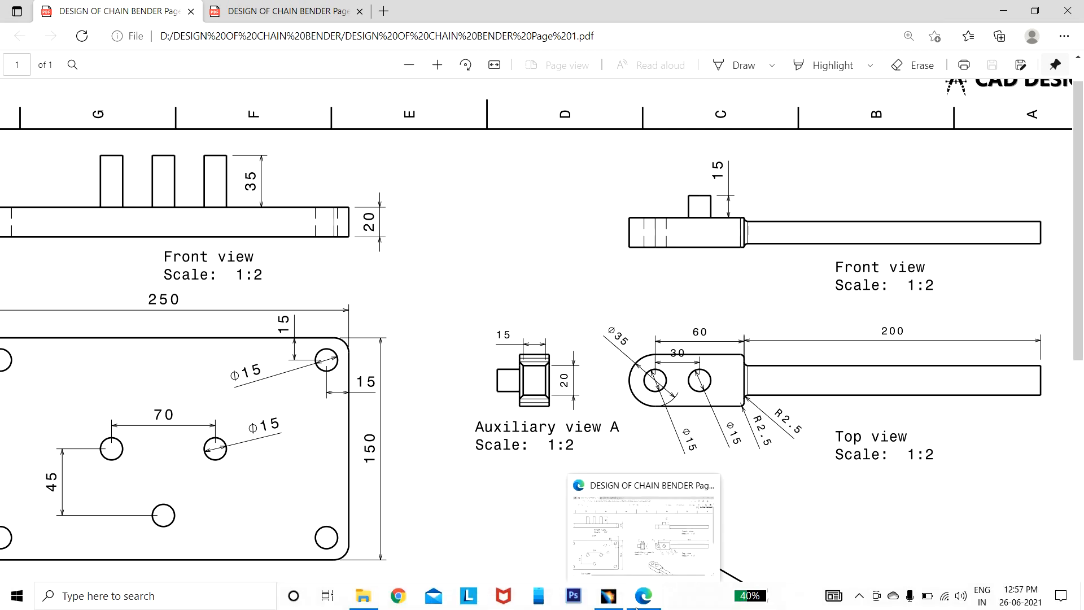
pyautogui.click(609, 598)
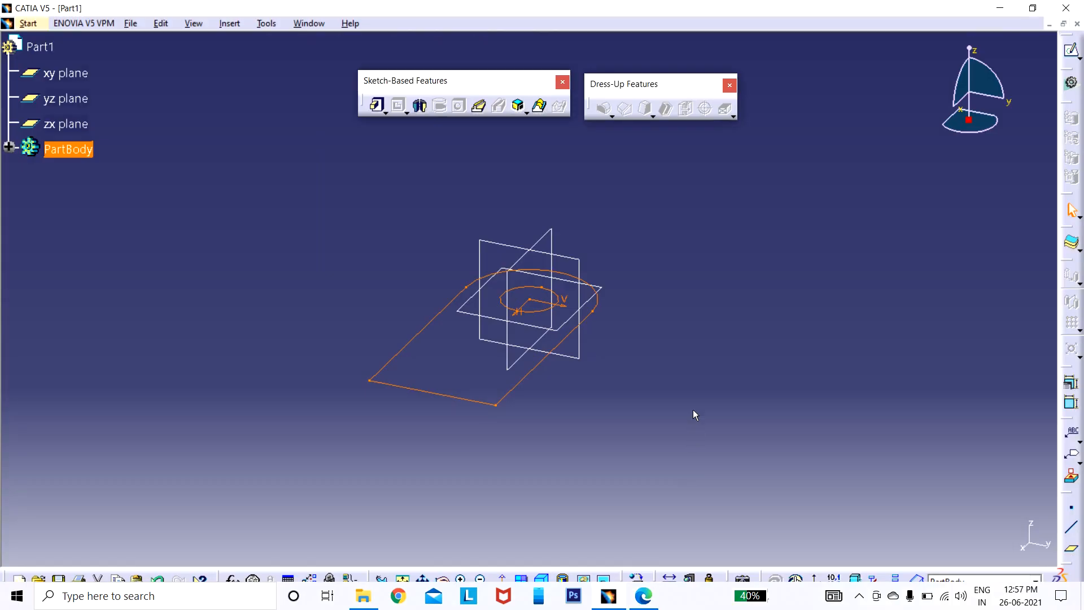
pyautogui.click(377, 105)
pyautogui.click(441, 324)
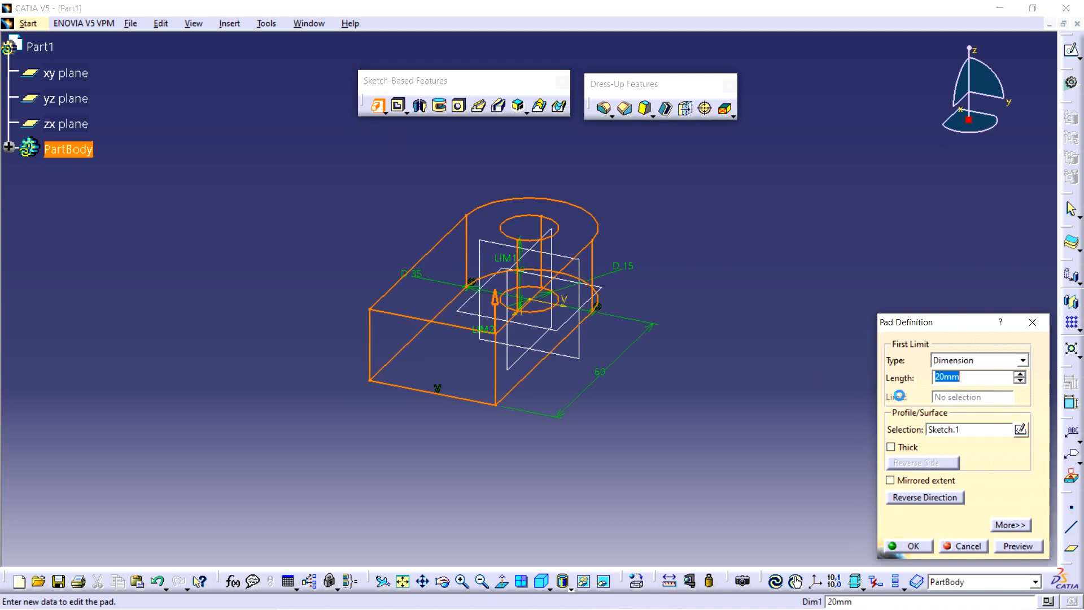
pyautogui.click(913, 546)
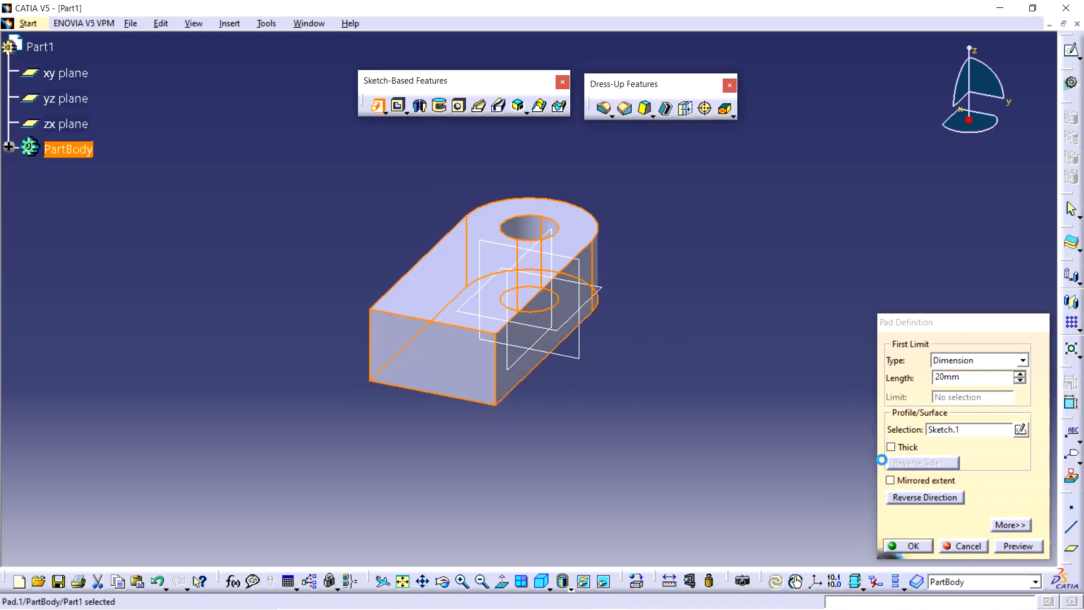
# Start a sketch on the pad's upper face and draw a circle about 14 mm in diameter on the horizontal axis, about 35 mm from the origin.
pyautogui.click(1071, 50)
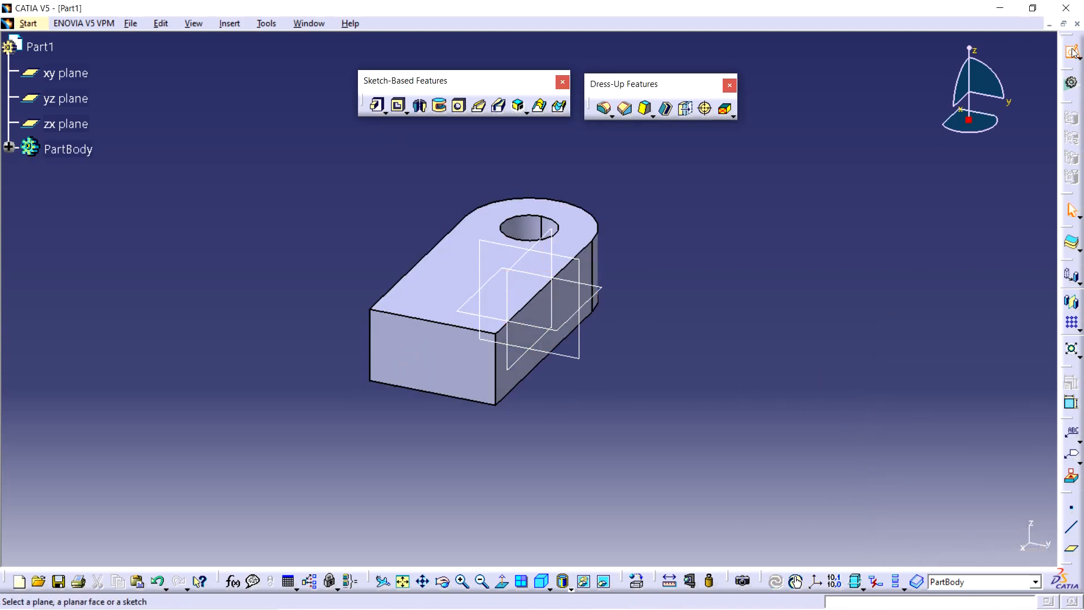
pyautogui.click(459, 277)
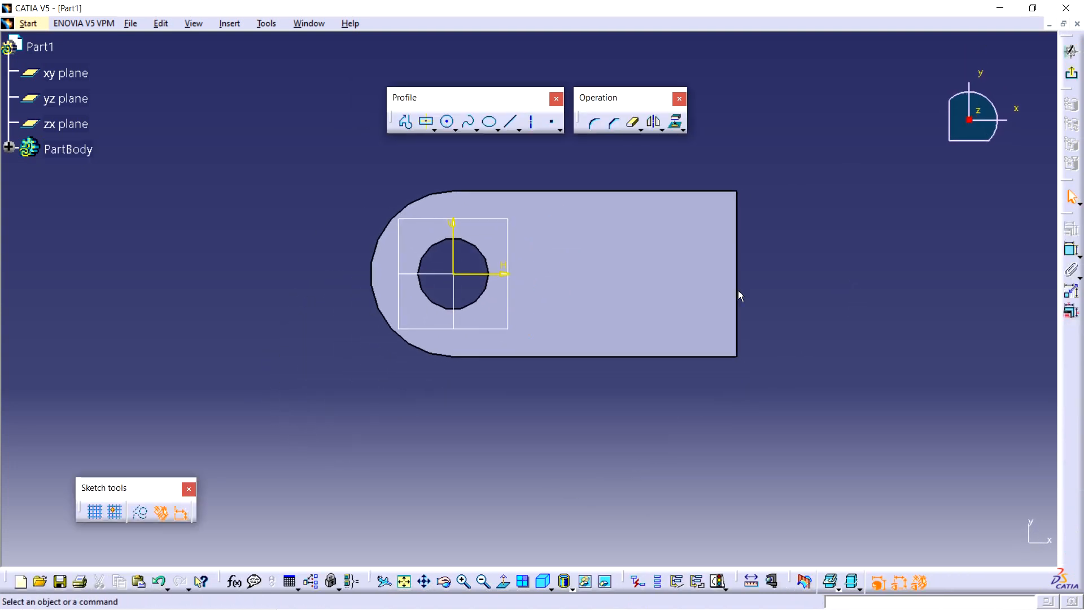
pyautogui.click(8, 147)
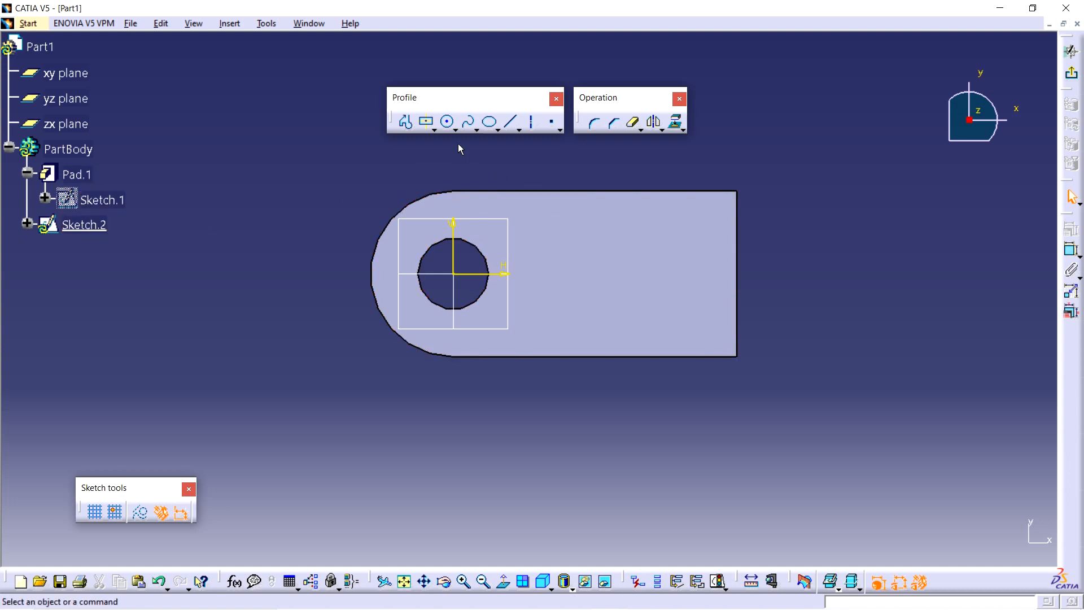
pyautogui.click(449, 122)
pyautogui.click(618, 274)
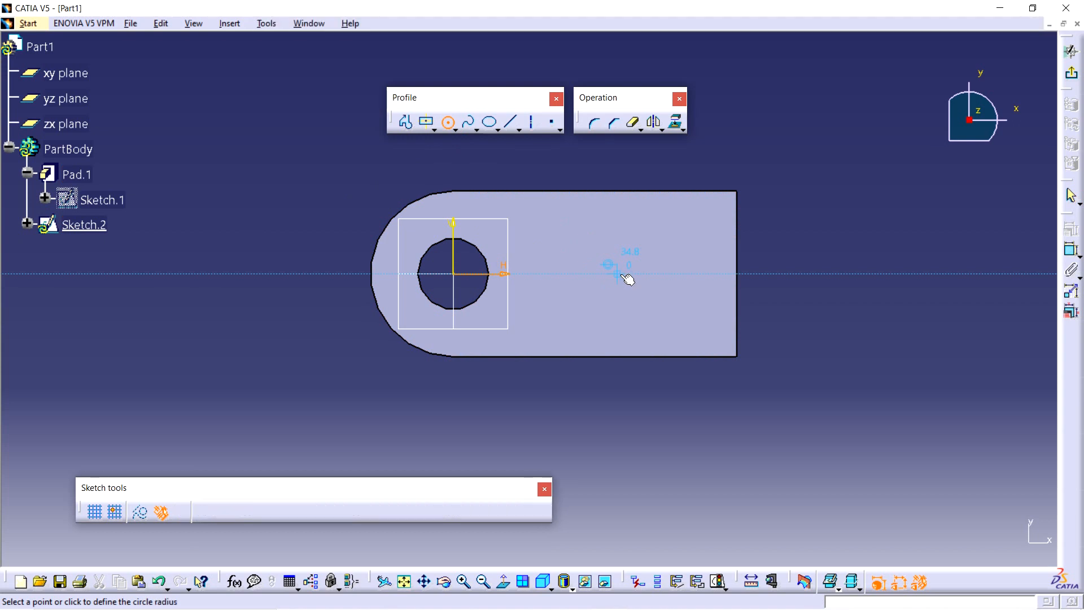
pyautogui.click(641, 304)
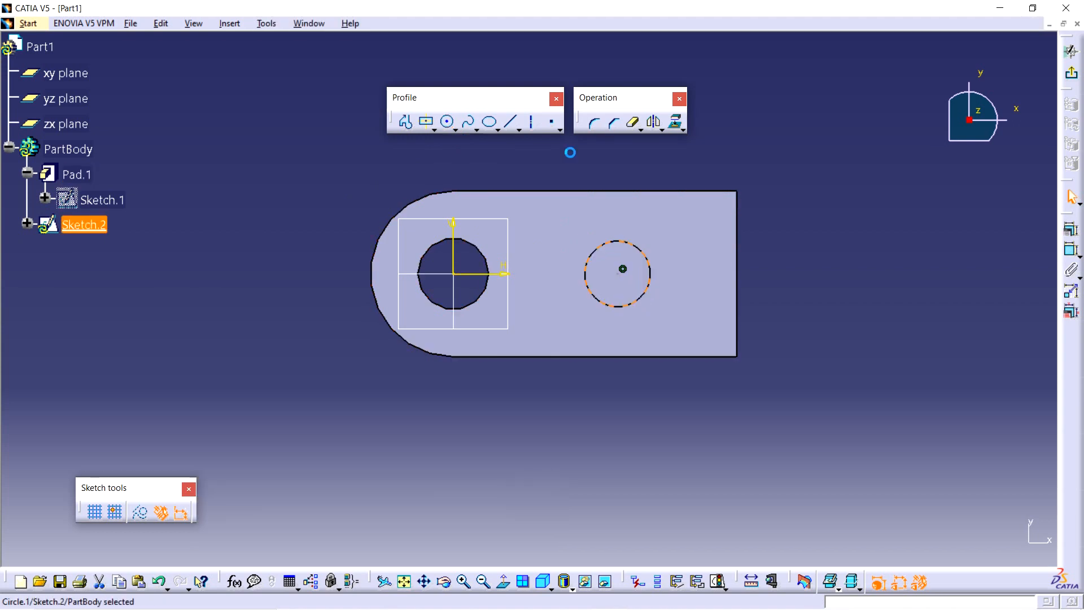
# Dimension the new circle on the pad's upper face with a diameter of 15 mm.
pyautogui.click(1071, 249)
pyautogui.click(734, 148)
pyautogui.doubleClick(736, 148)
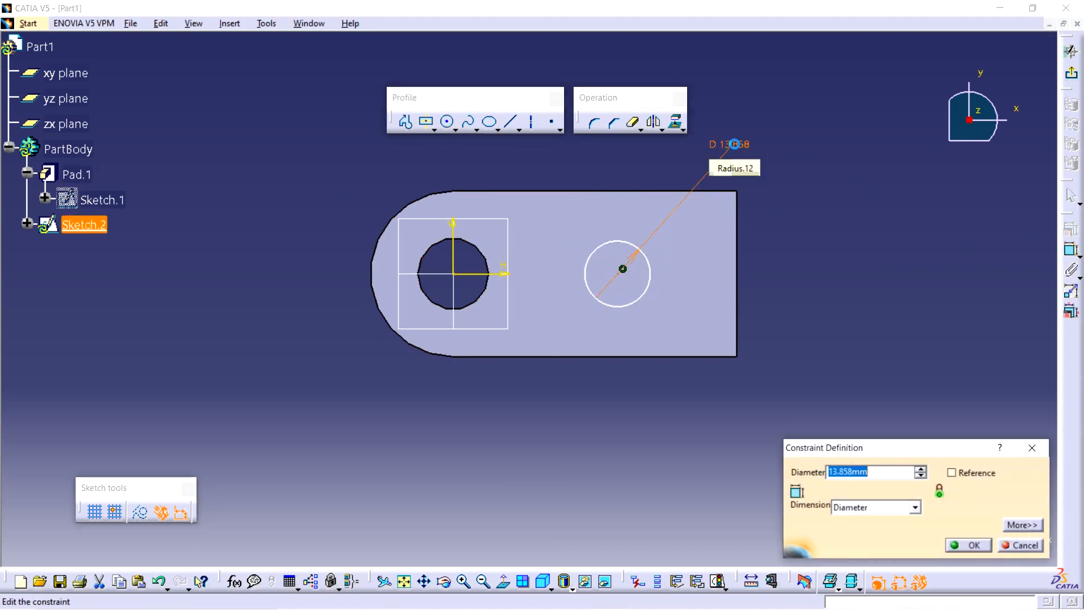
pyautogui.write('15')
pyautogui.press('Return')
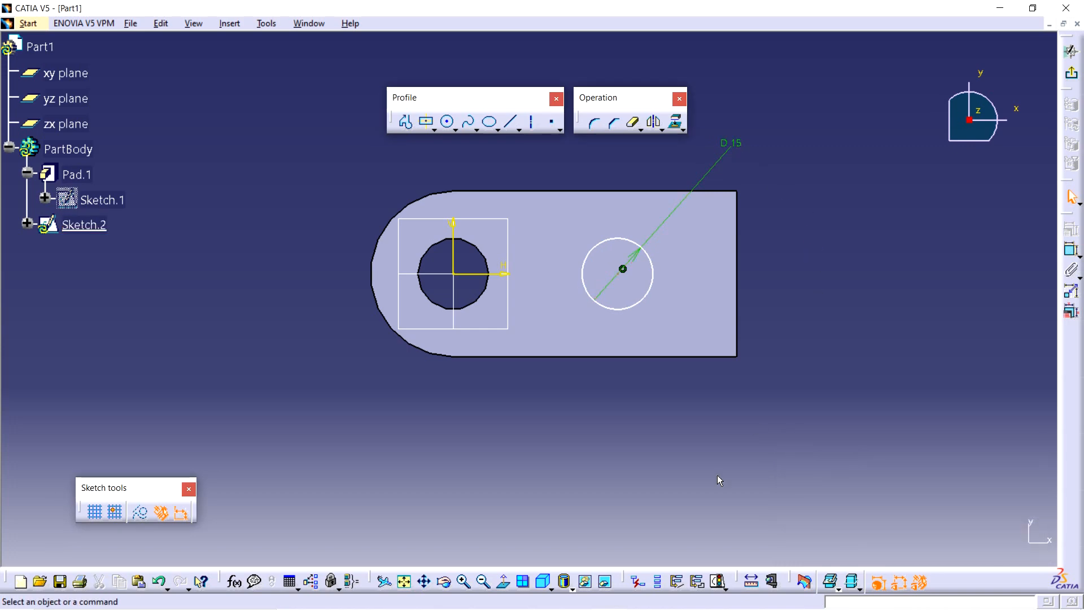
# Check the spacing in the PDF drawing, set the circle's centre 30 mm from the vertical axis and exit the sketch.
pyautogui.click(644, 596)
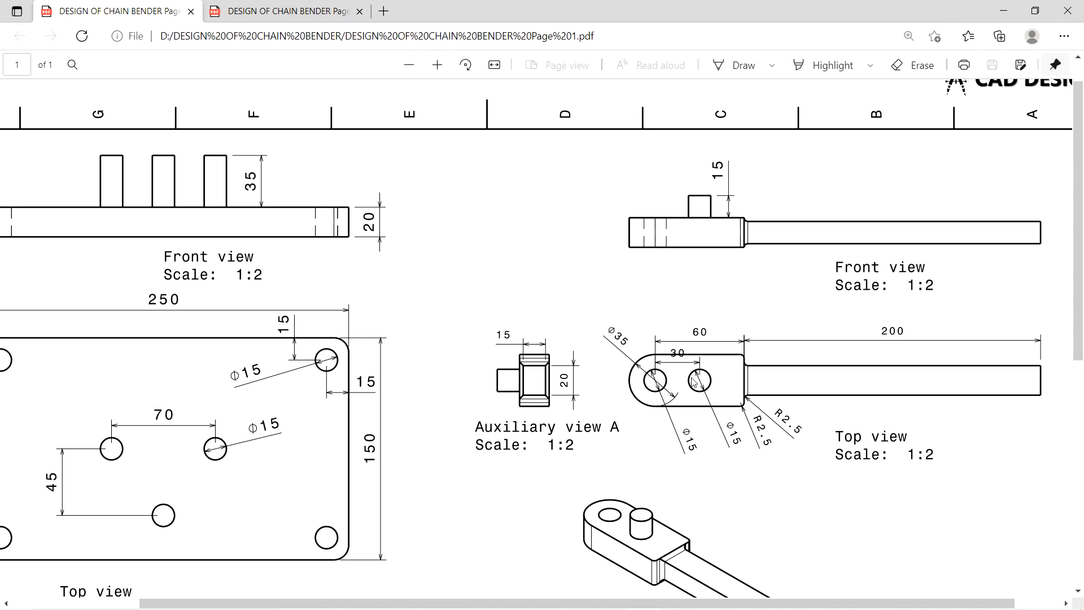
pyautogui.click(607, 600)
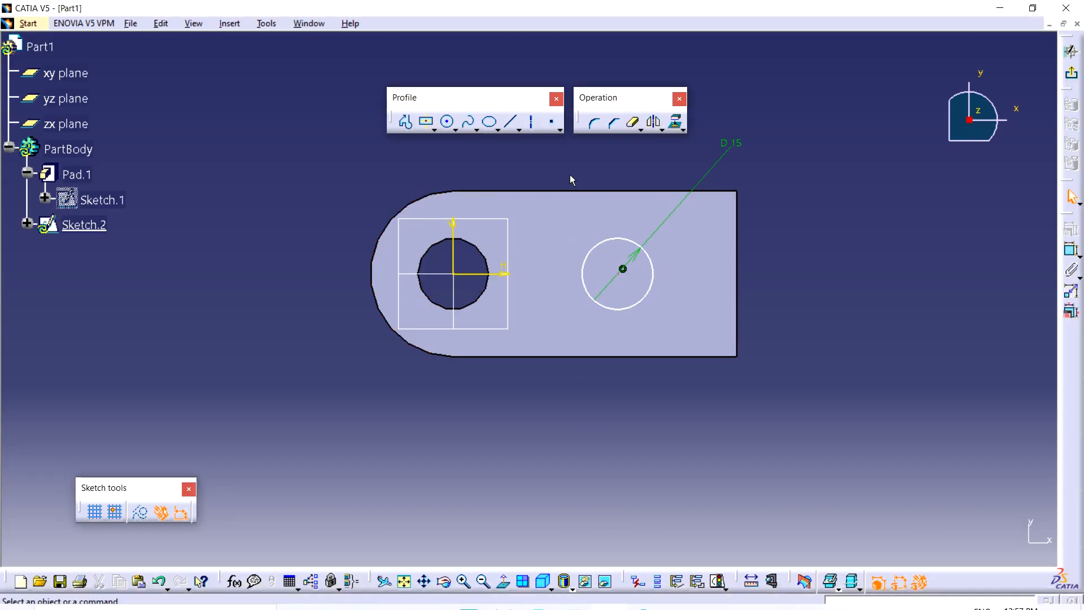
pyautogui.click(1076, 252)
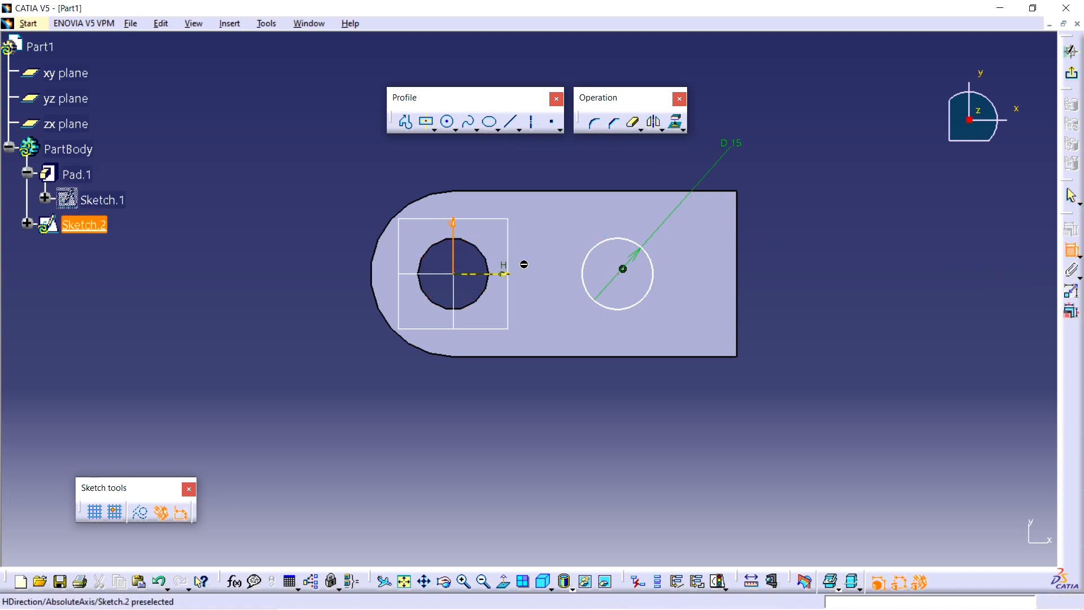
pyautogui.click(524, 264)
pyautogui.click(624, 270)
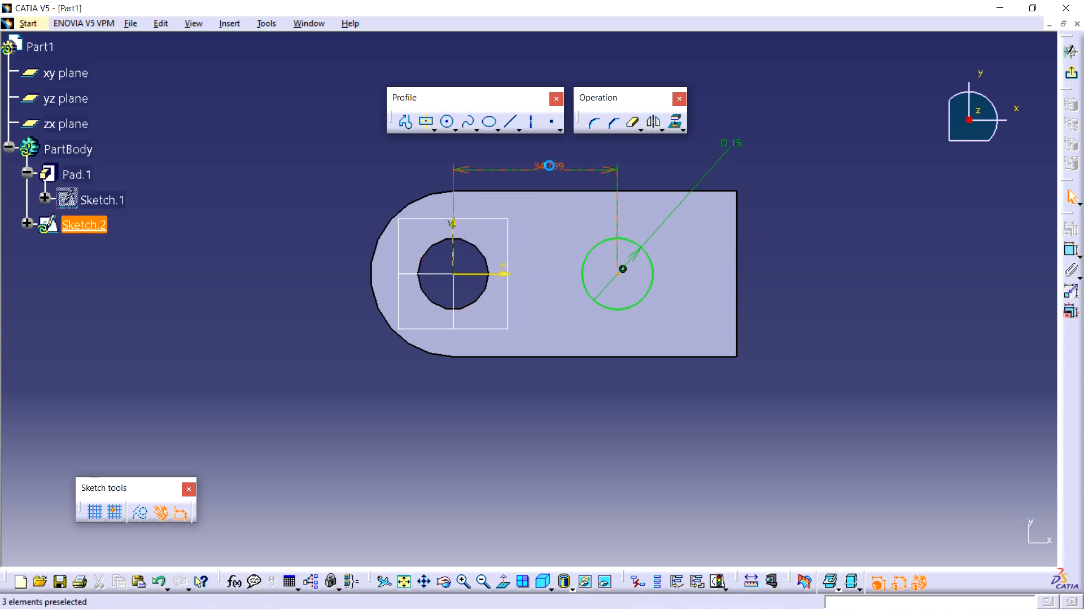
pyautogui.click(549, 166)
pyautogui.doubleClick(548, 165)
pyautogui.write('30mm')
pyautogui.press('Return')
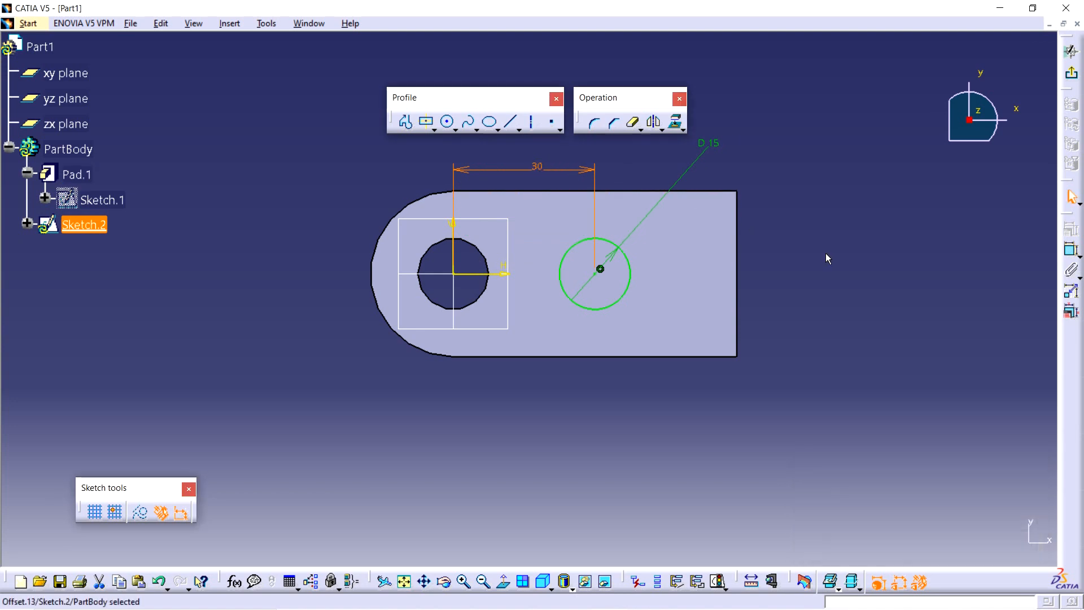
pyautogui.click(779, 282)
pyautogui.click(1071, 50)
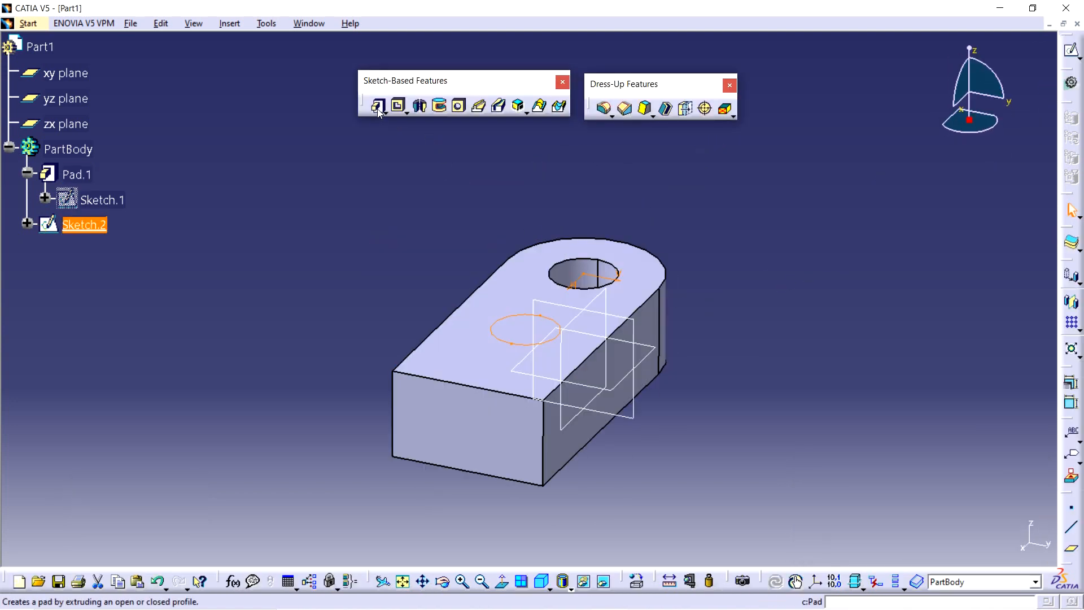
# Pad the circle sketched on the head's upper face with a length of 15 mm.
pyautogui.click(378, 107)
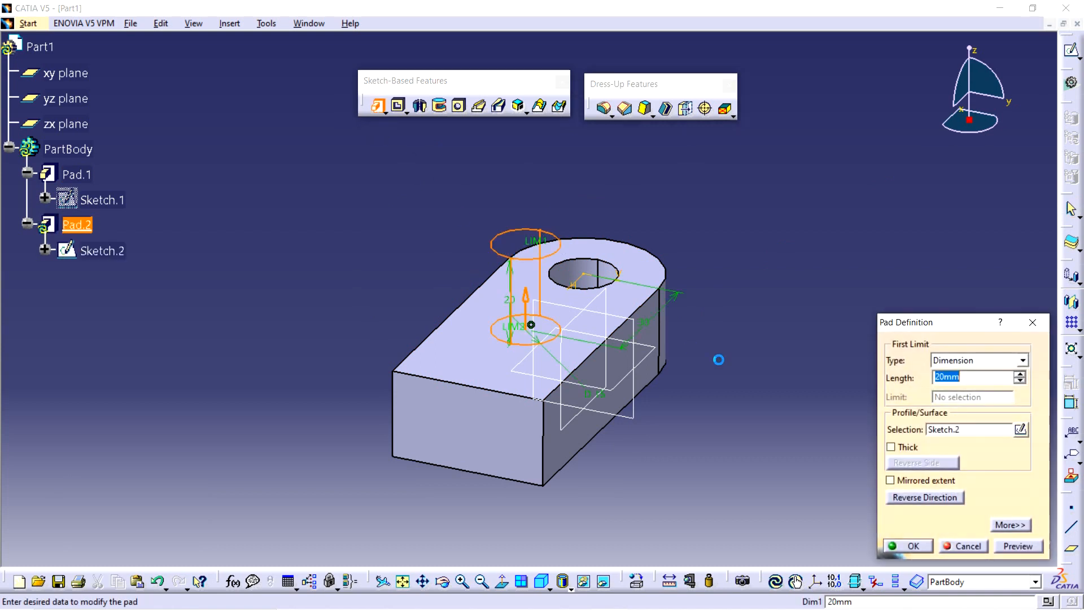
pyautogui.write('15')
pyautogui.click(918, 543)
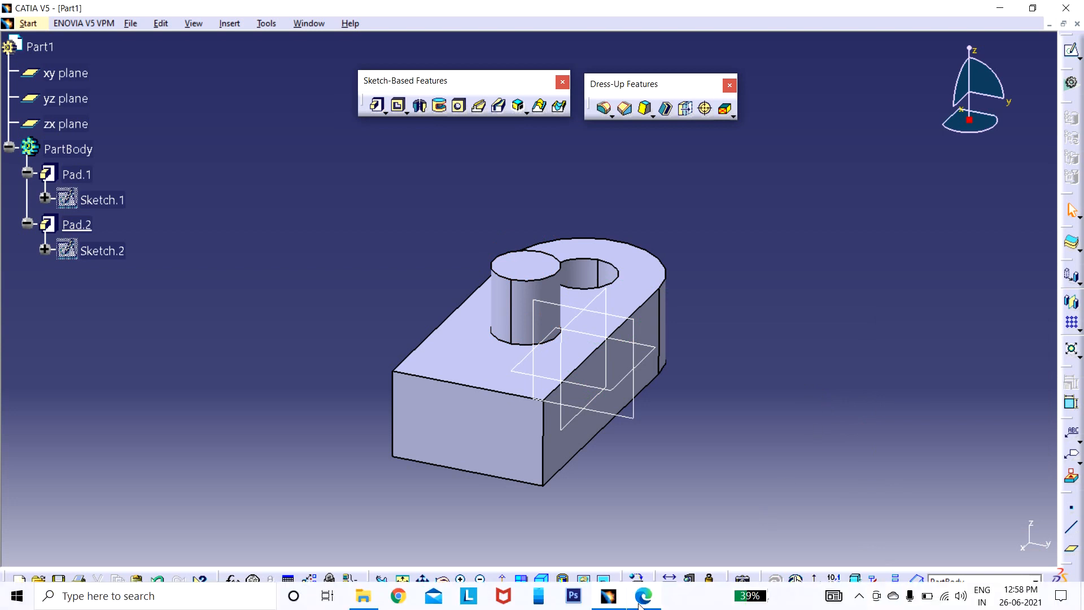
# Switch to the PDF drawing and examine the bar's cross-section, length and position in the handle's views.
pyautogui.click(608, 596)
pyautogui.click(607, 596)
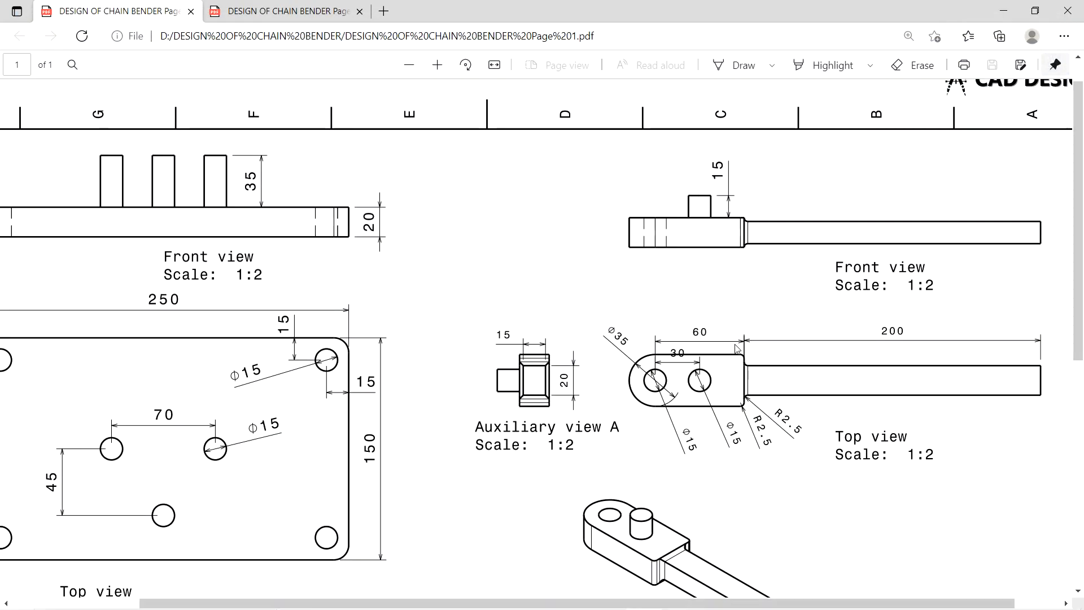
pyautogui.scroll(-3, 737, 349)
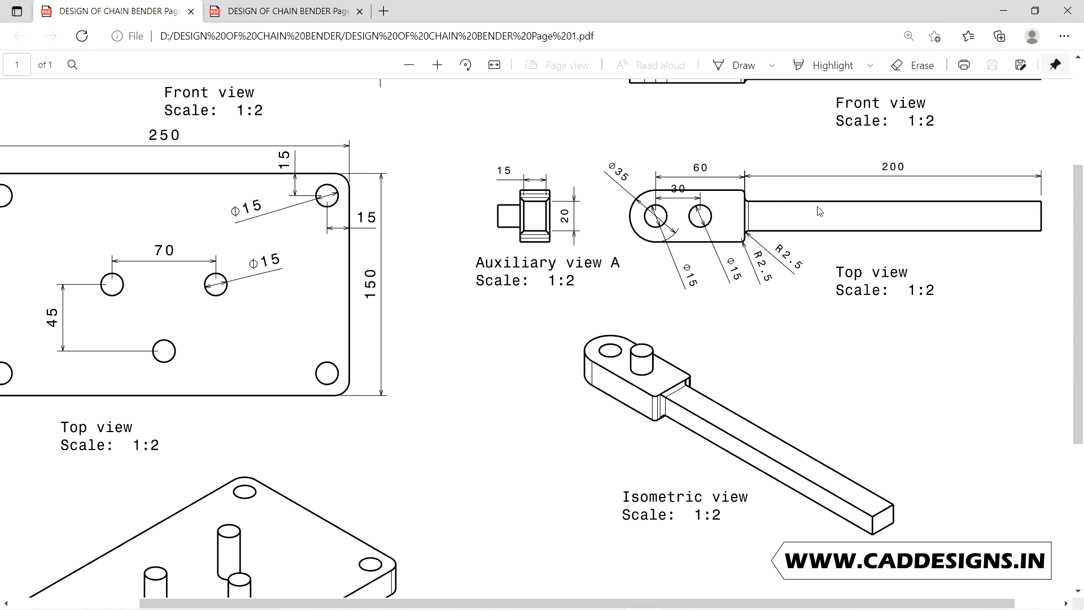
pyautogui.scroll(4, 820, 211)
pyautogui.scroll(-3, 850, 389)
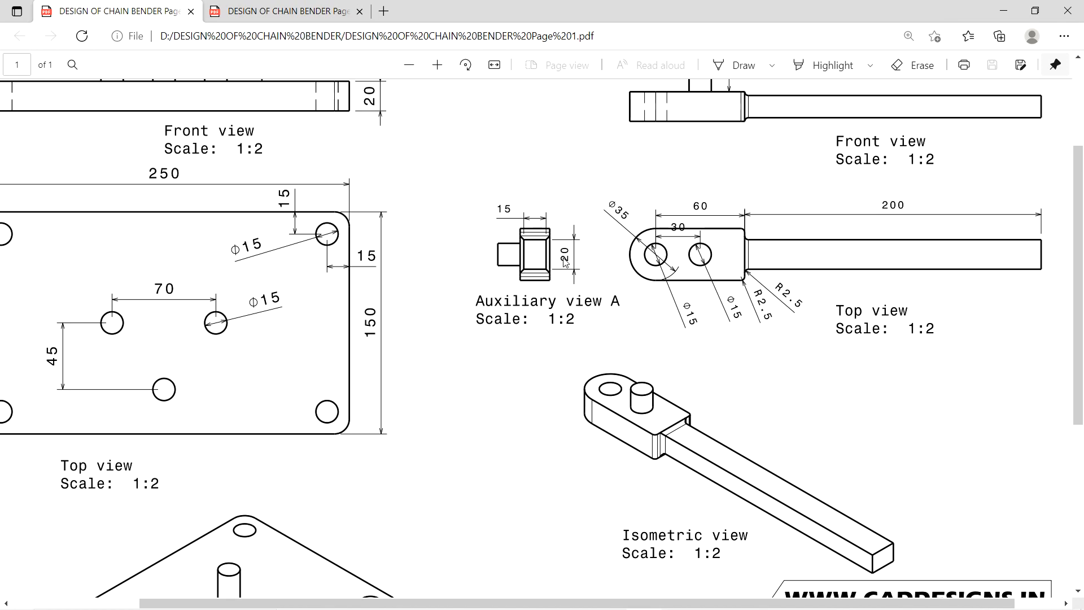
pyautogui.moveTo(668, 606)
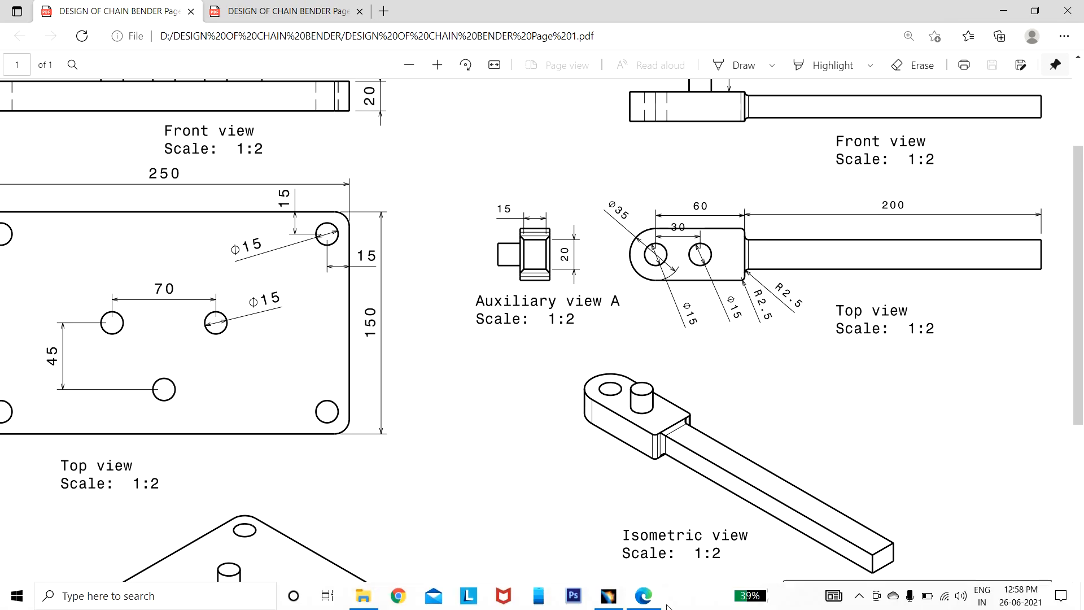
pyautogui.click(609, 596)
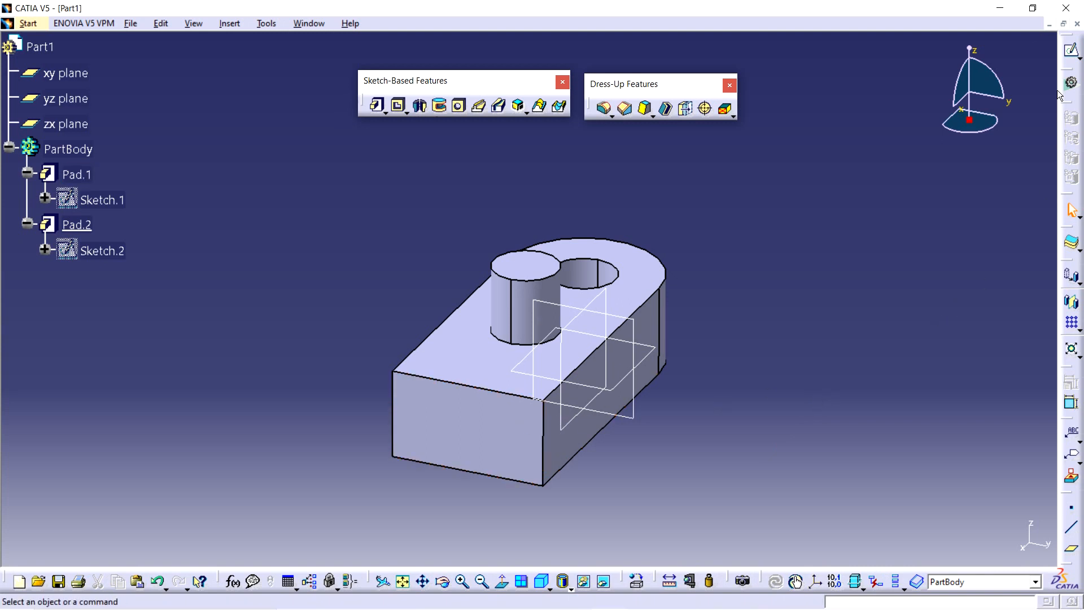
# Start a sketch on the head's flat end face and draw a centred rectangle about 19 x 10 mm, centred on the vertical axis.
pyautogui.click(1071, 51)
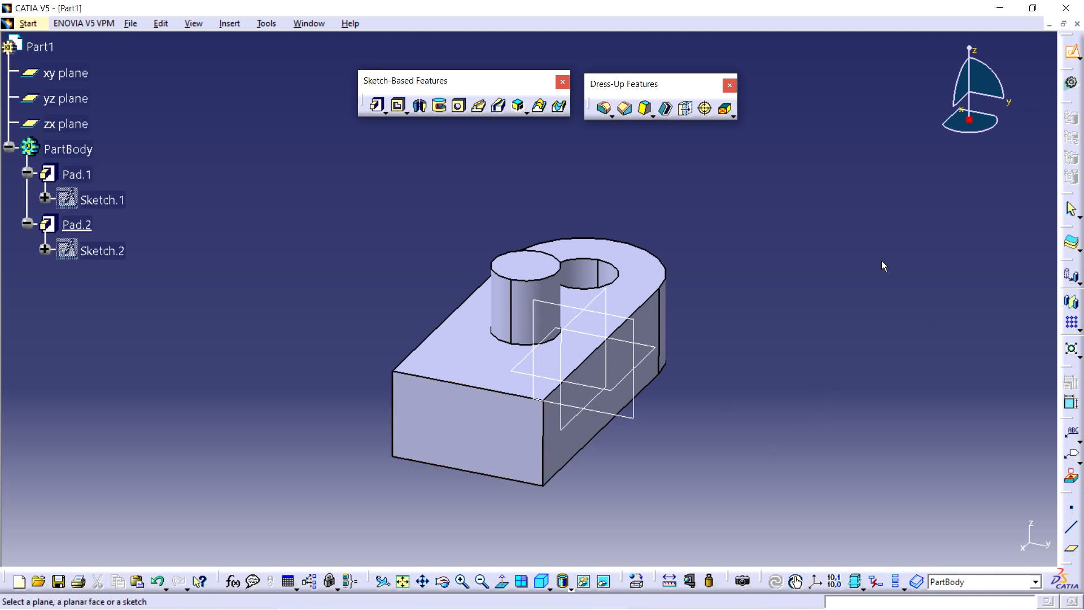
pyautogui.click(482, 424)
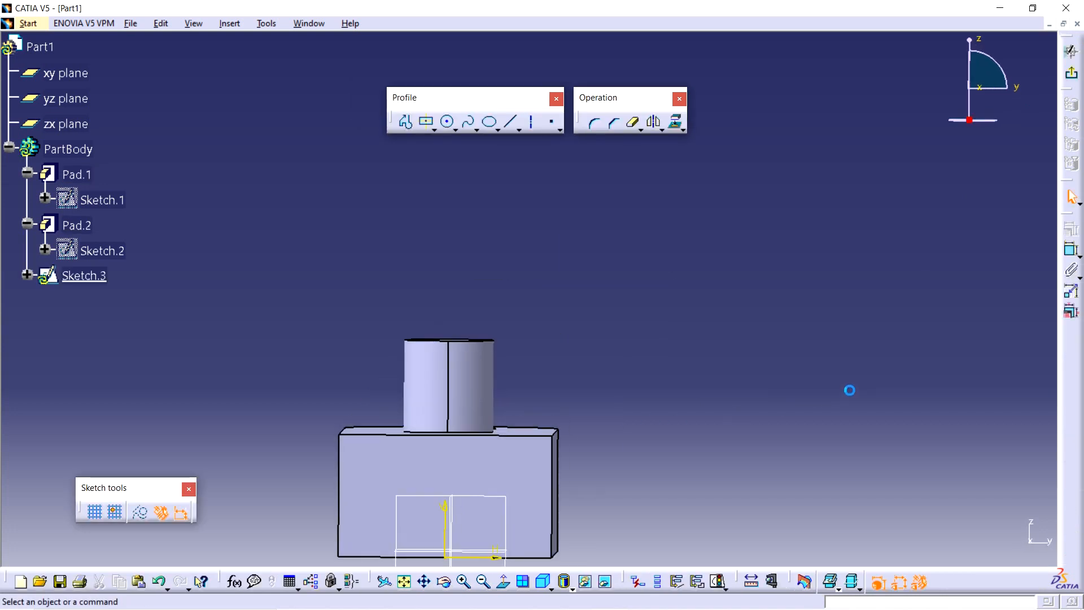
pyautogui.moveTo(708, 413); pyautogui.dragTo(933, 210, button='middle')
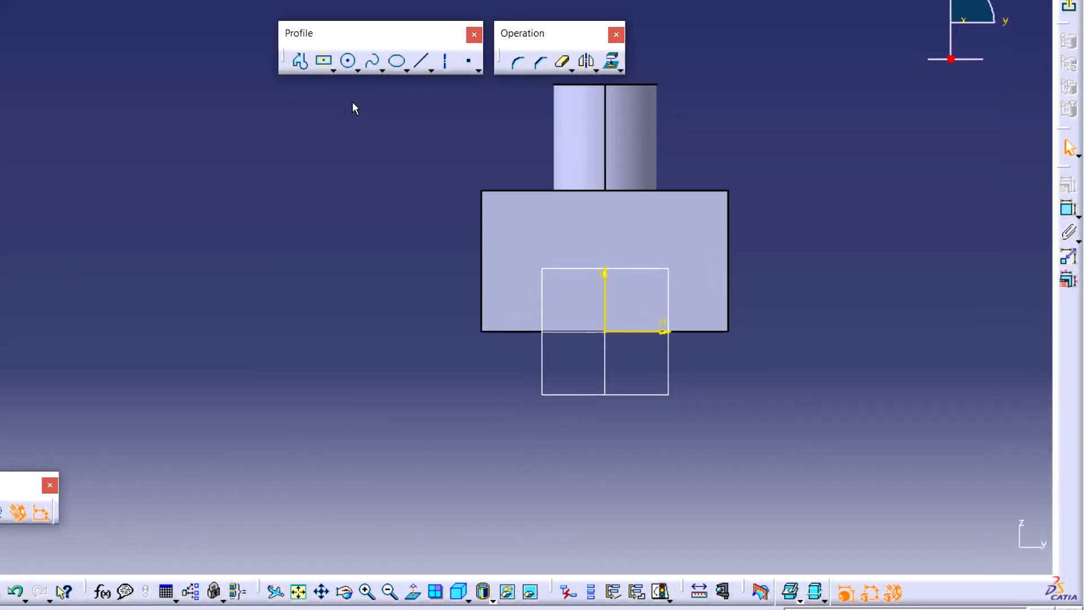
pyautogui.click(308, 51)
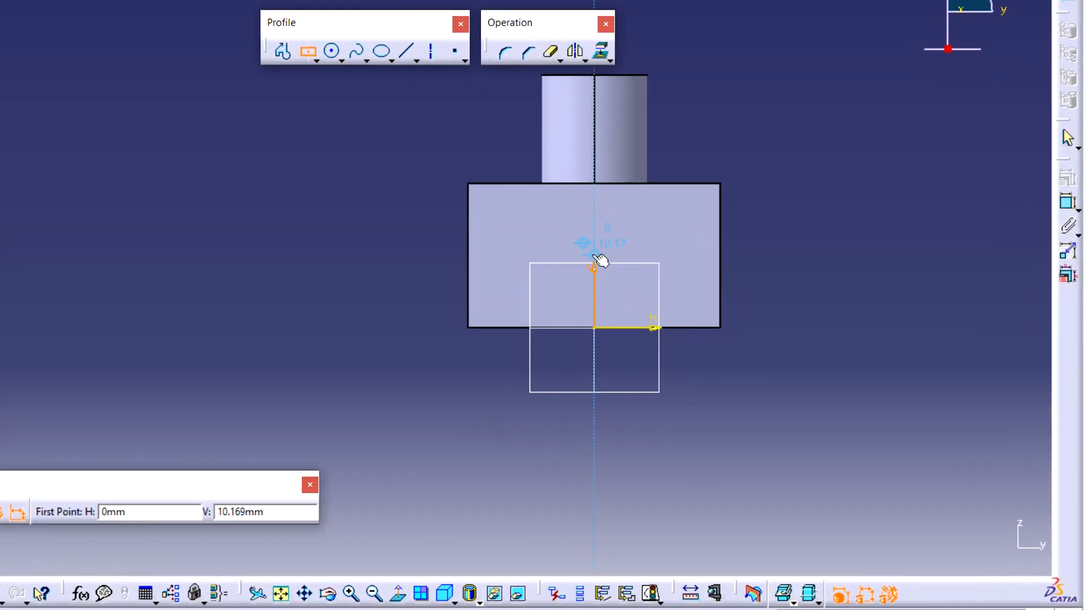
pyautogui.click(662, 292)
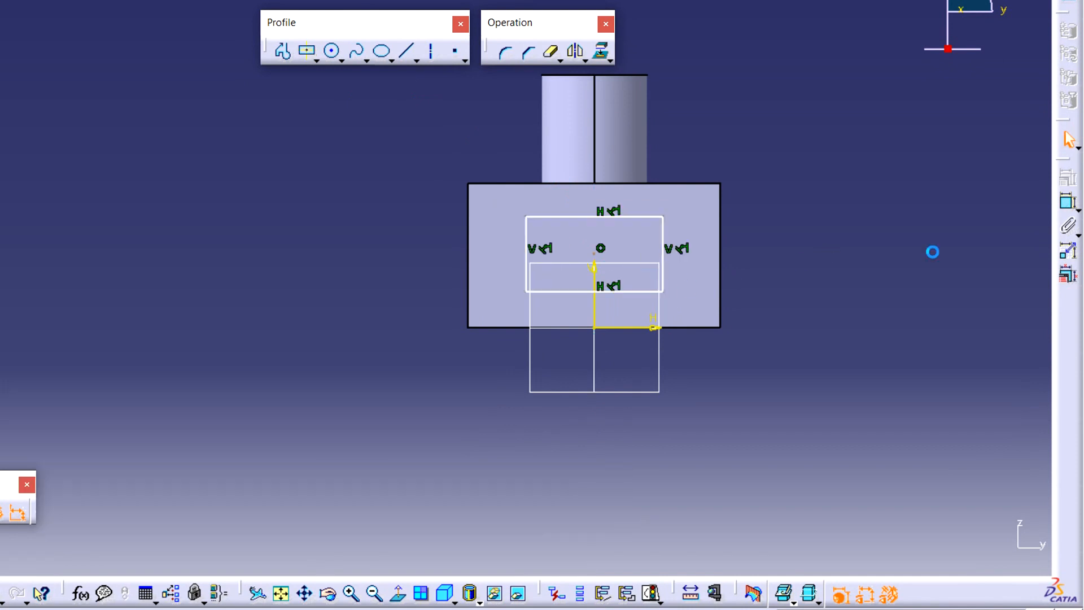
# Dimension the rectangle's height on the end face as 15 mm.
pyautogui.click(1072, 209)
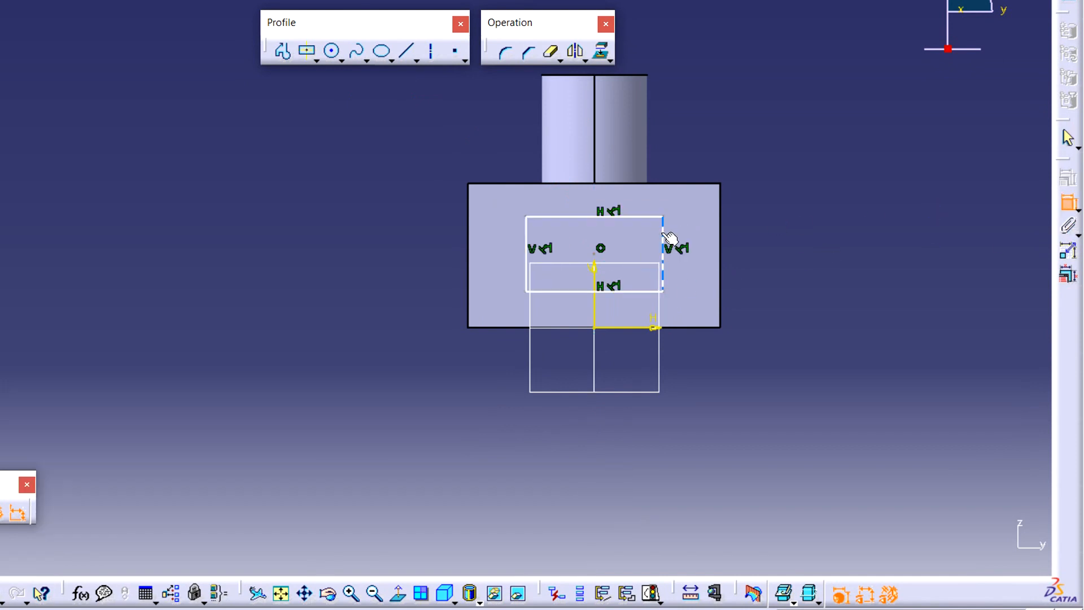
pyautogui.click(665, 243)
pyautogui.click(808, 239)
pyautogui.doubleClick(813, 237)
pyautogui.write('15')
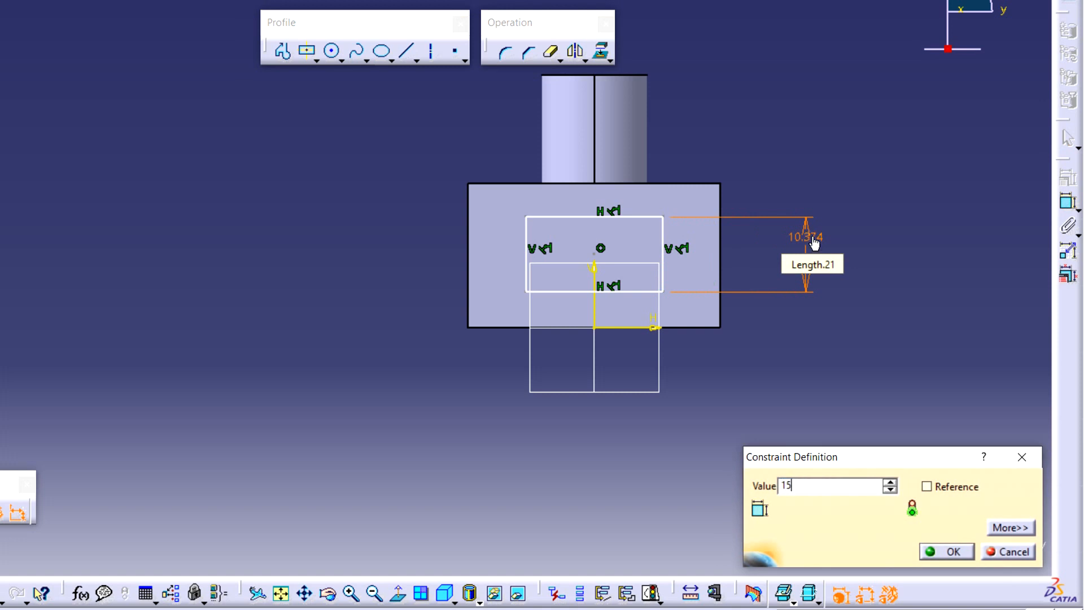
pyautogui.press('Return')
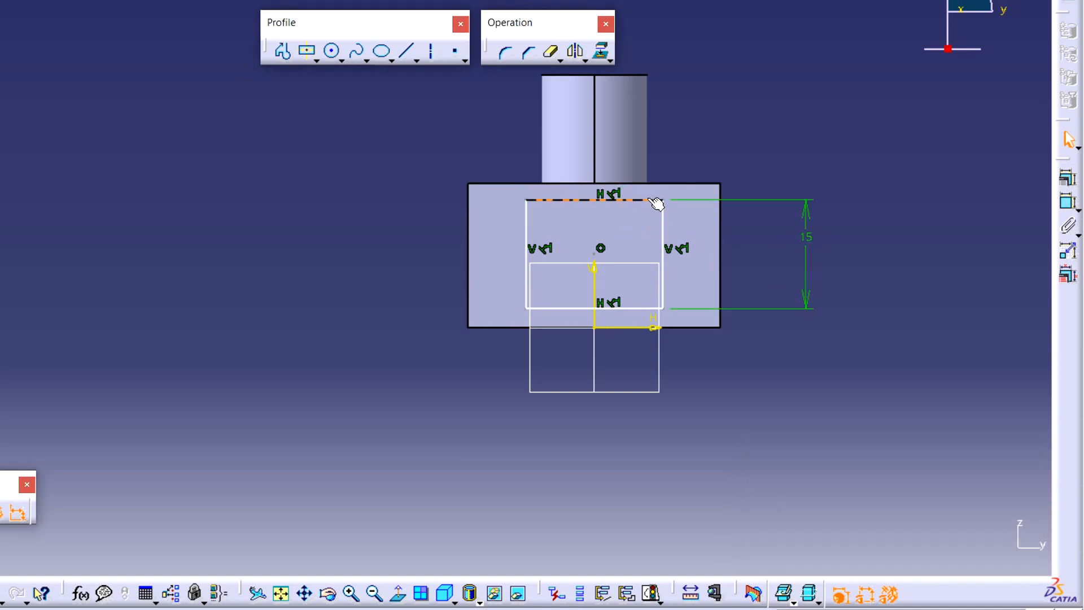
# Dimension the rectangle's width as 20 mm.
pyautogui.click(1067, 201)
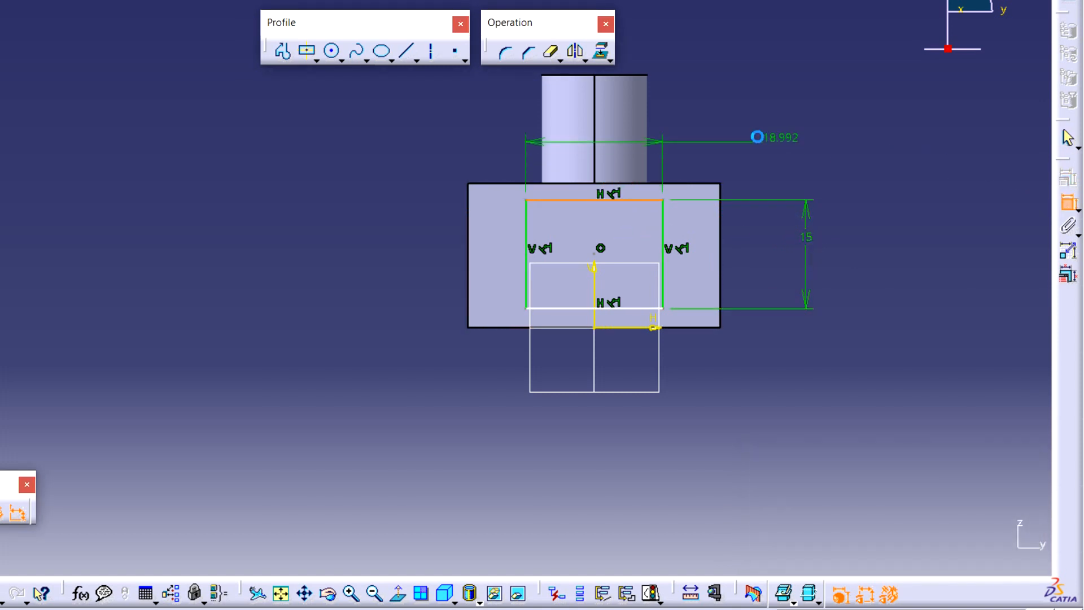
pyautogui.doubleClick(729, 125)
pyautogui.write('20mm')
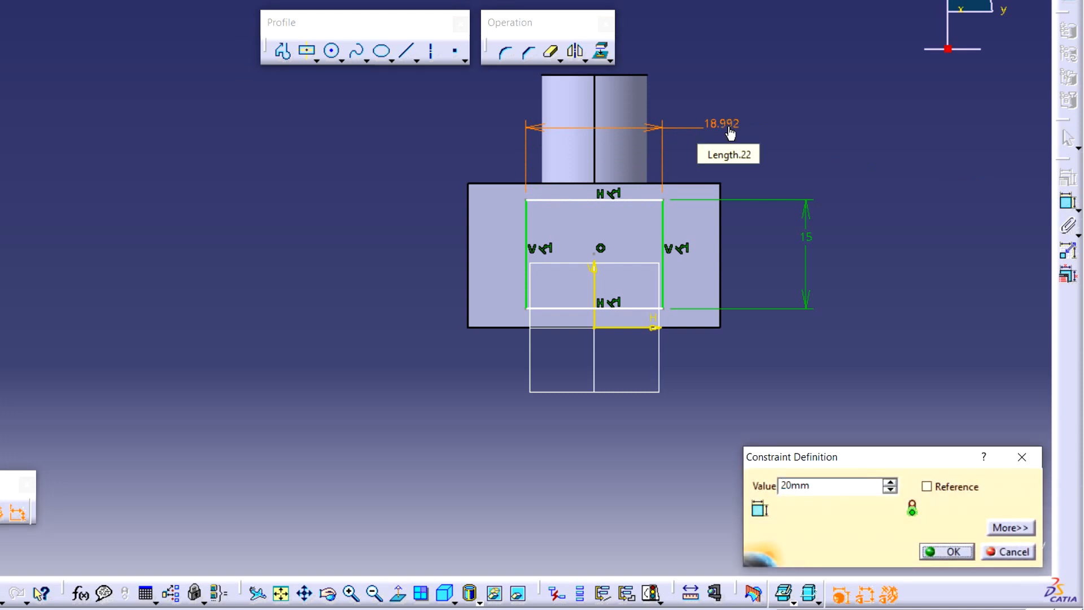
pyautogui.press('Return')
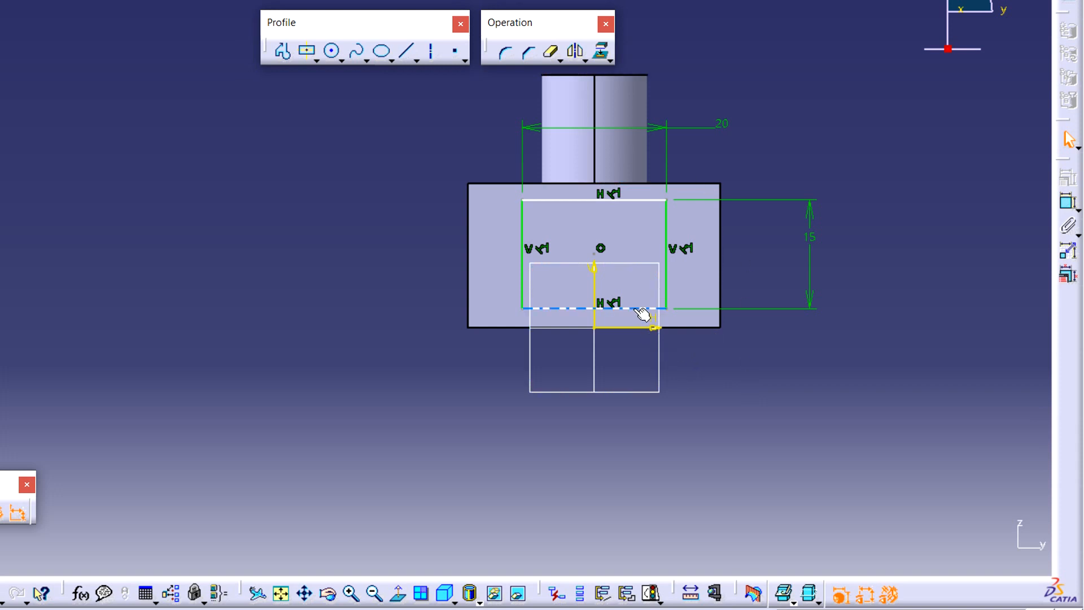
# Constrain the rectangle's lower side 2.5 mm above the head's bottom edge and exit the sketch.
pyautogui.moveTo(644, 308)
pyautogui.mouseDown()
pyautogui.moveTo(633, 343)
pyautogui.moveTo(643, 282)
pyautogui.moveTo(648, 310)
pyautogui.mouseUp()
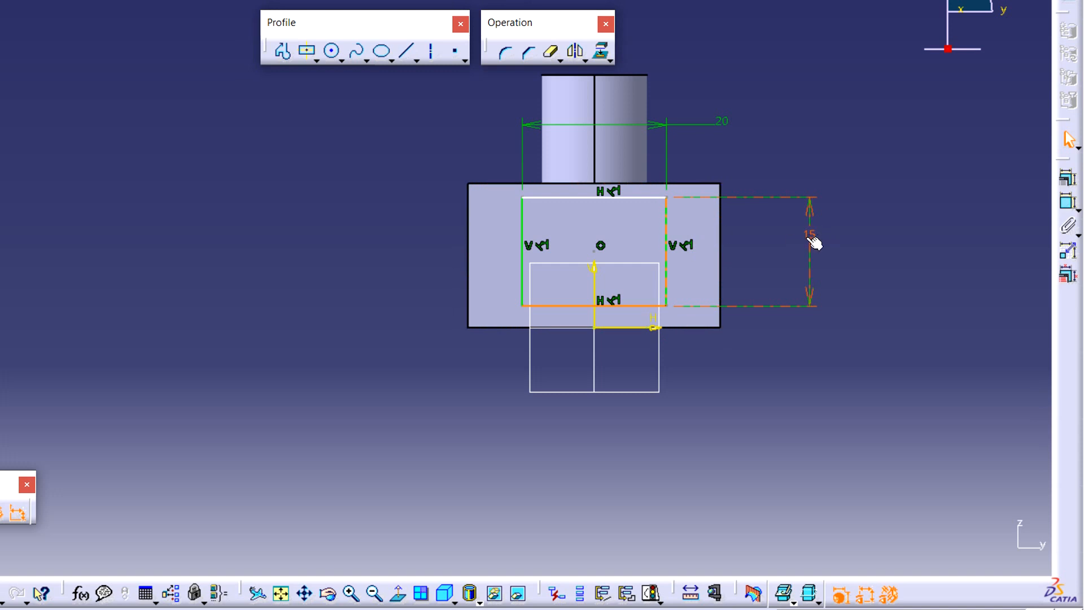
pyautogui.click(926, 220)
pyautogui.click(1073, 210)
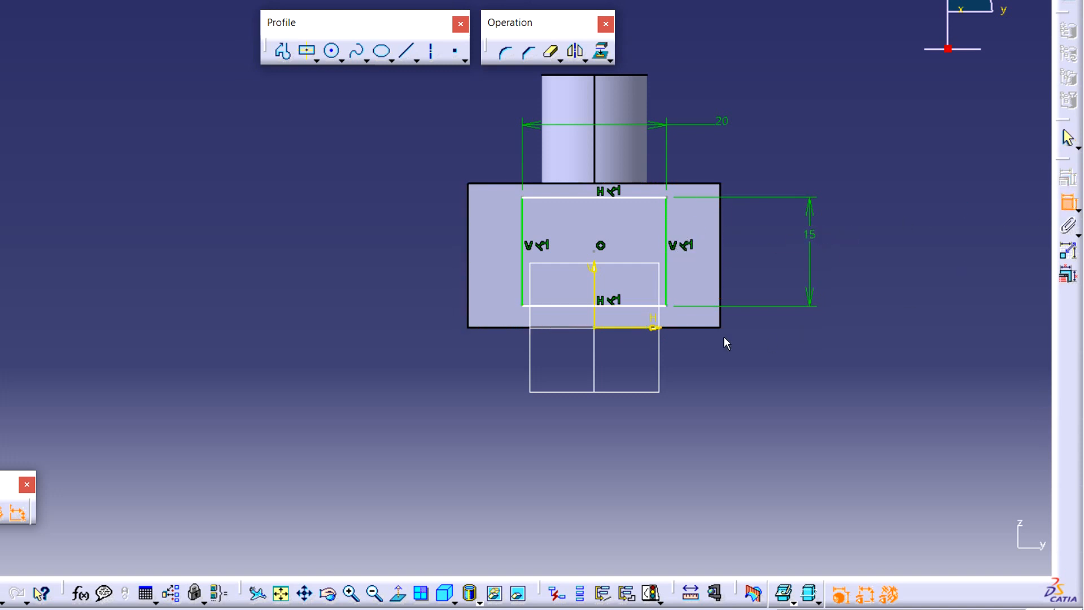
pyautogui.click(657, 306)
pyautogui.click(696, 327)
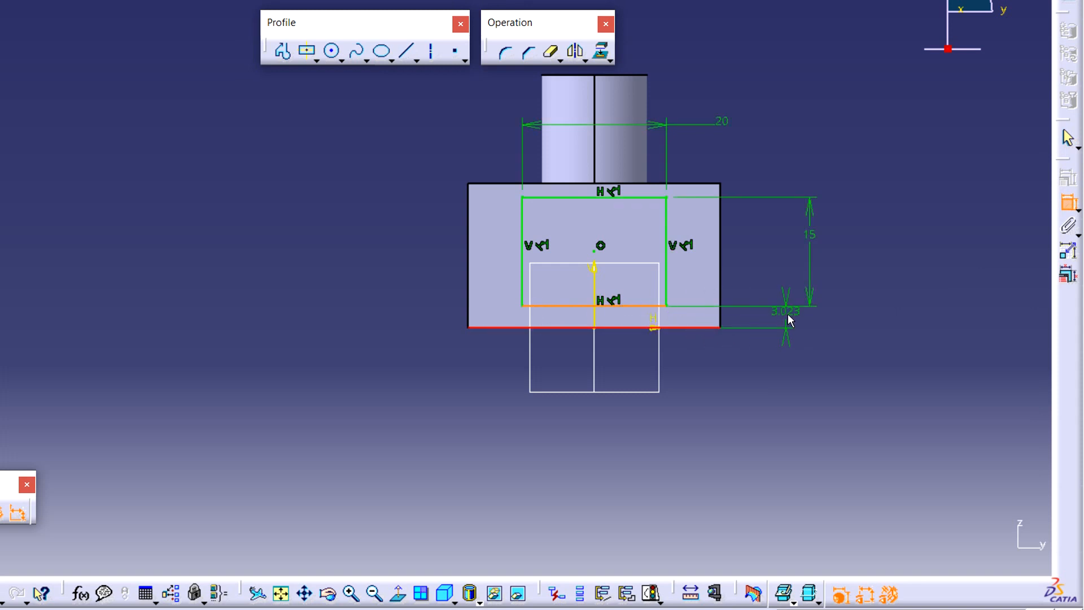
pyautogui.doubleClick(792, 312)
pyautogui.write('2.5')
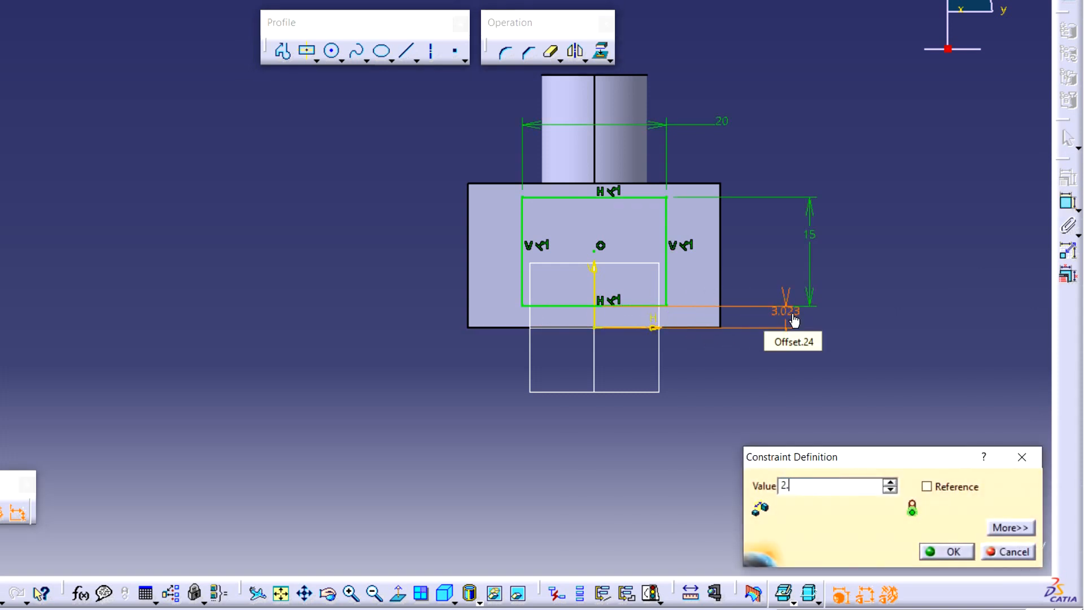
pyautogui.press('Return')
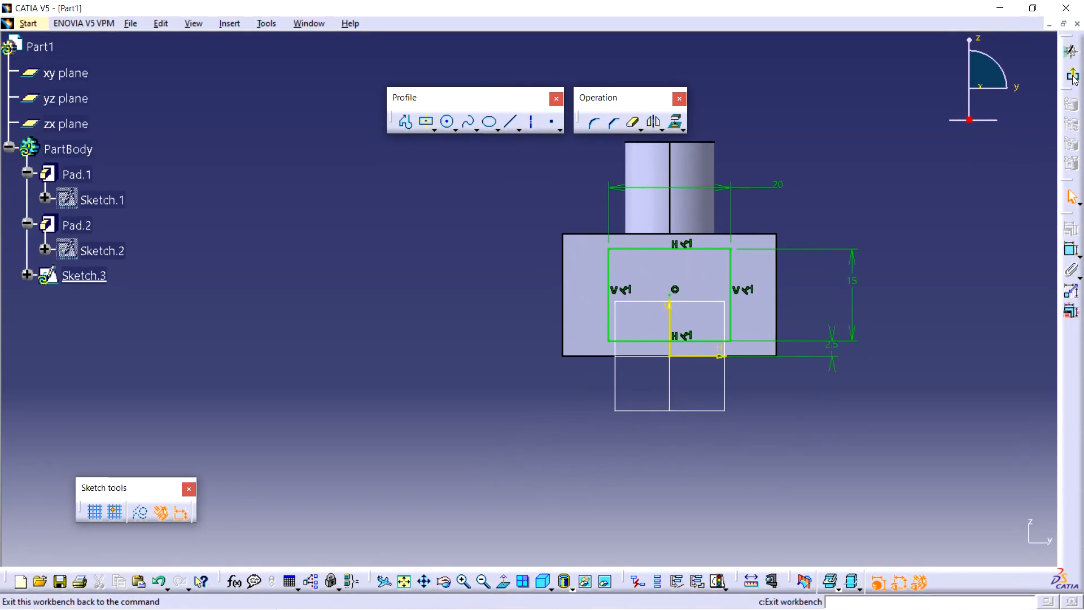
pyautogui.click(1072, 77)
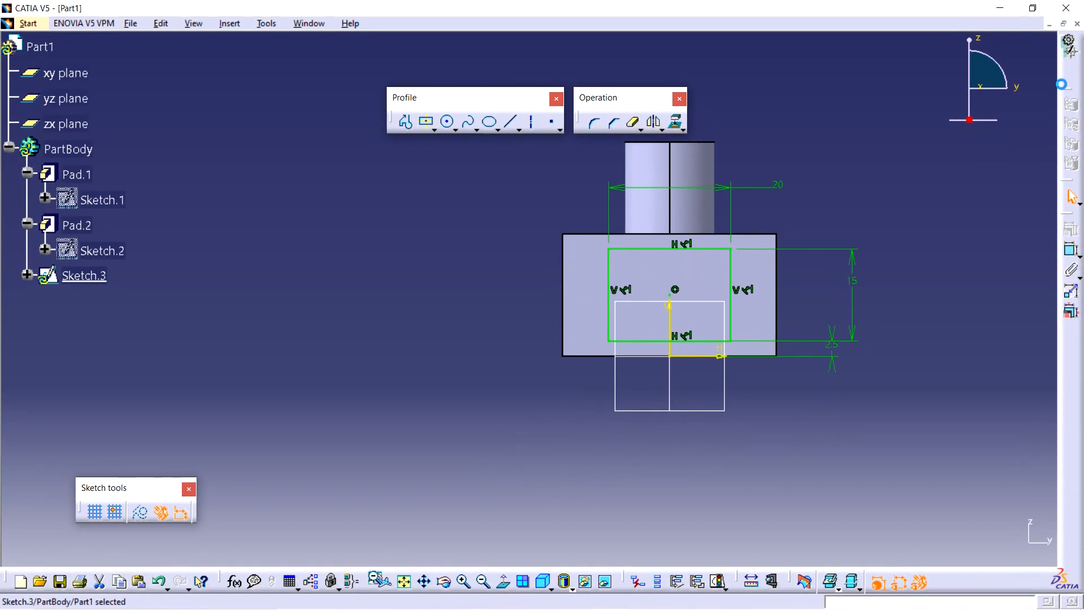
# Pad the rectangular profile on the head's end face with a length of 200 mm to form the bar.
pyautogui.click(378, 106)
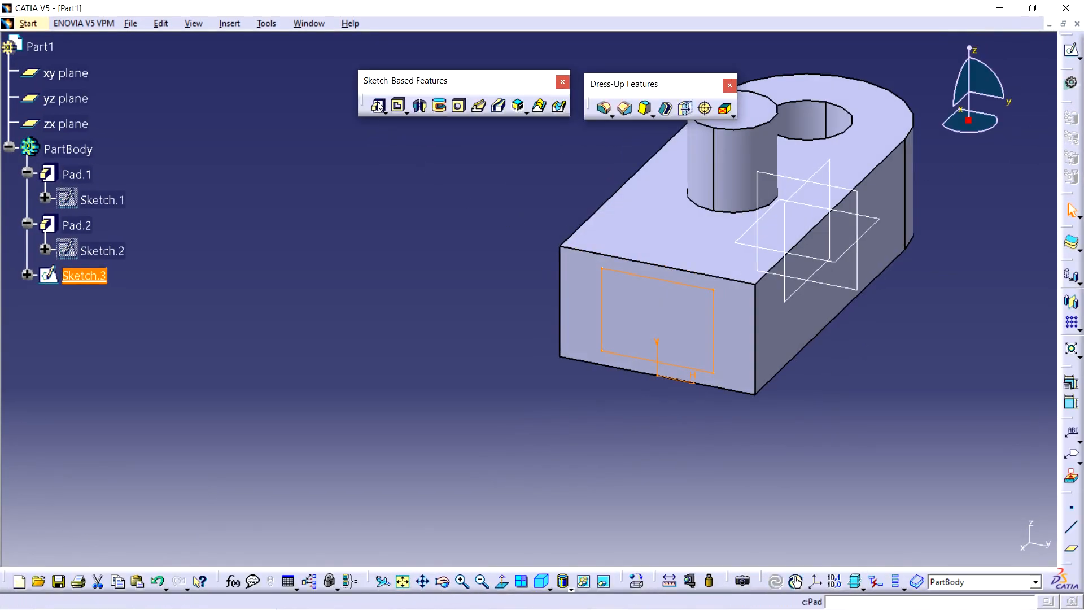
pyautogui.keyDown('ctrl'); pyautogui.moveTo(549, 282); pyautogui.dragTo(549, 305, button='middle'); pyautogui.keyUp('ctrl')
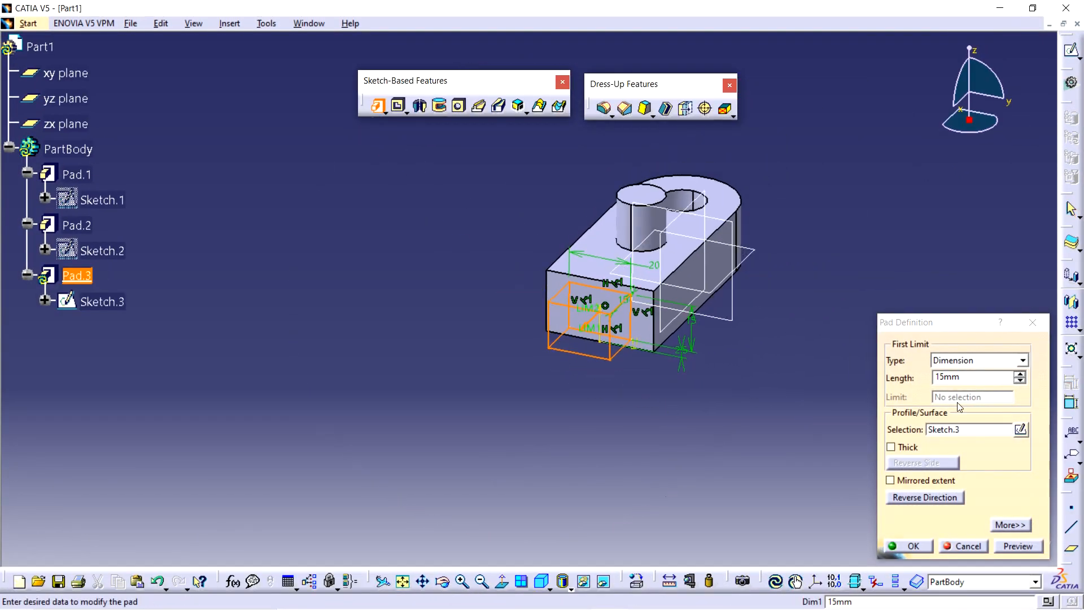
pyautogui.doubleClick(949, 377)
pyautogui.write('200')
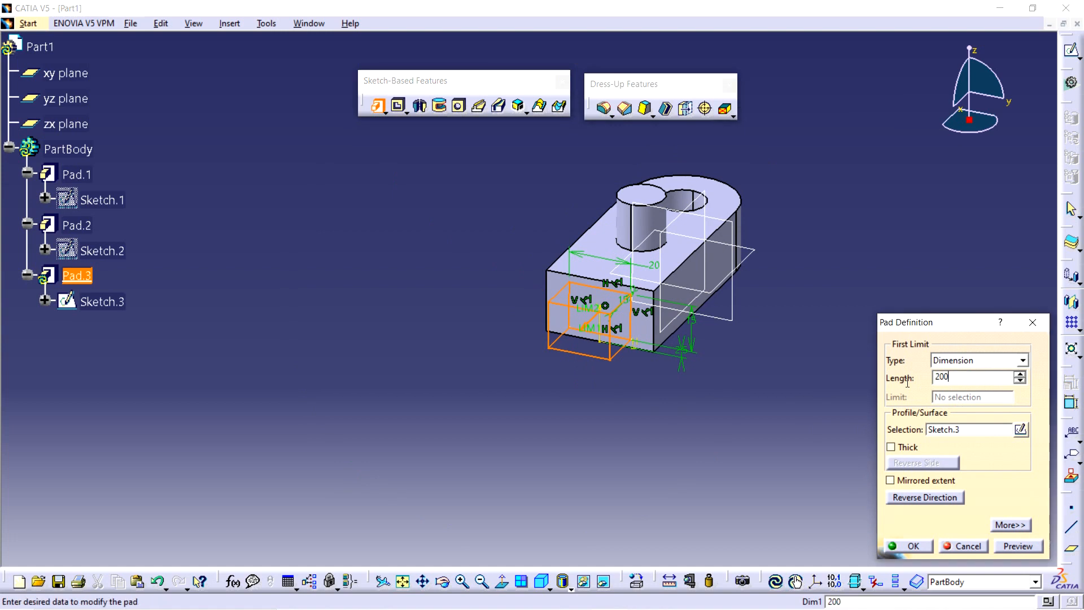
pyautogui.press('Return')
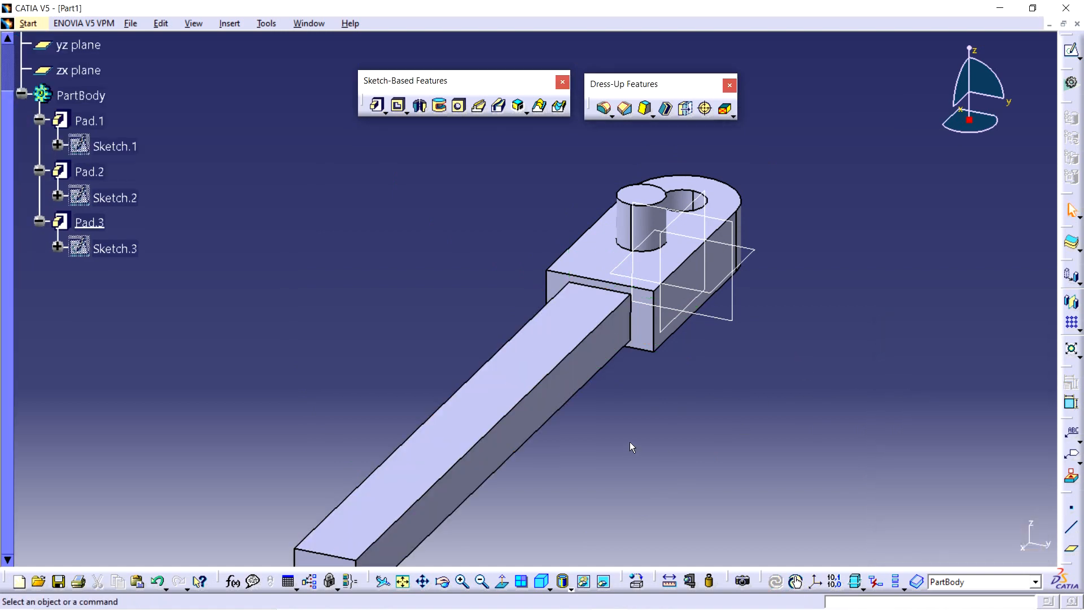
pyautogui.keyDown('ctrl'); pyautogui.moveTo(632, 447); pyautogui.dragTo(621, 389, button='middle'); pyautogui.keyUp('ctrl')
# Check the handle's fillet radii in the PDF drawing and select the four edges where the bar meets the head for an edge fillet.
pyautogui.click(644, 597)
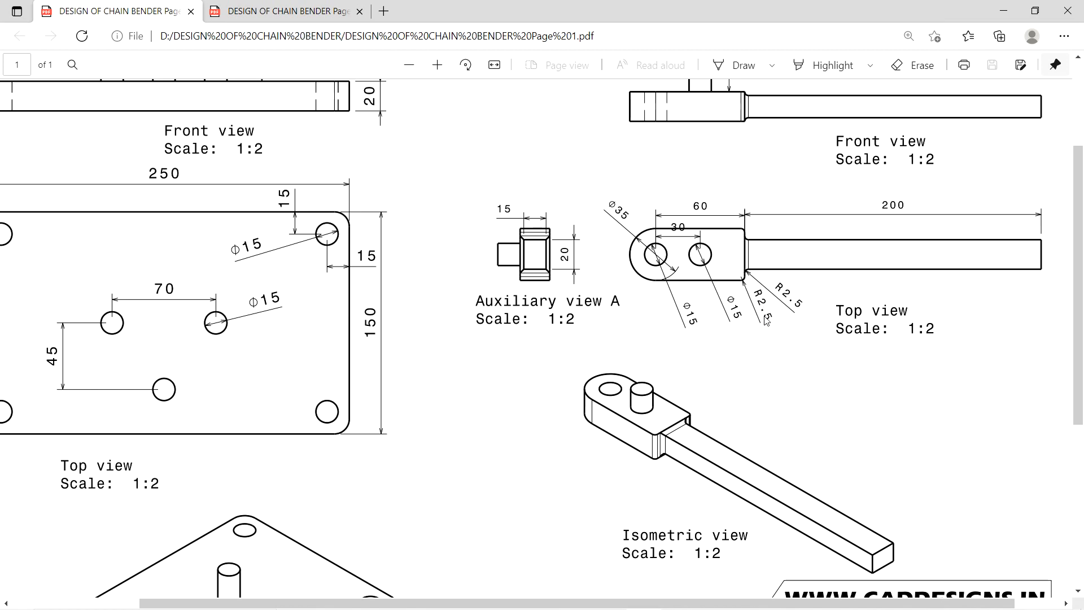
pyautogui.scroll(3, 767, 320)
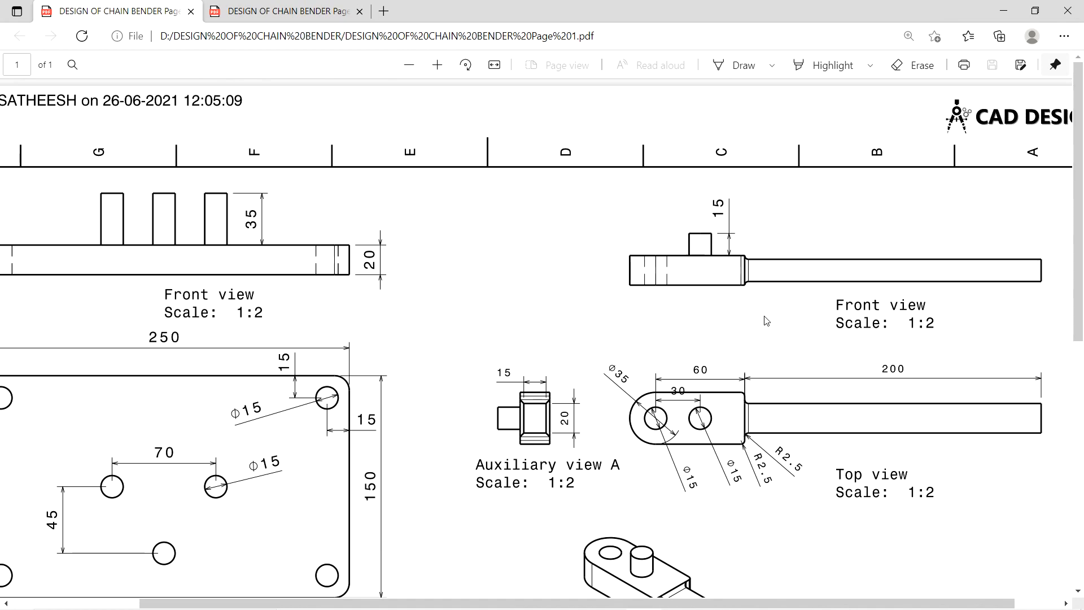
pyautogui.scroll(-3, 766, 320)
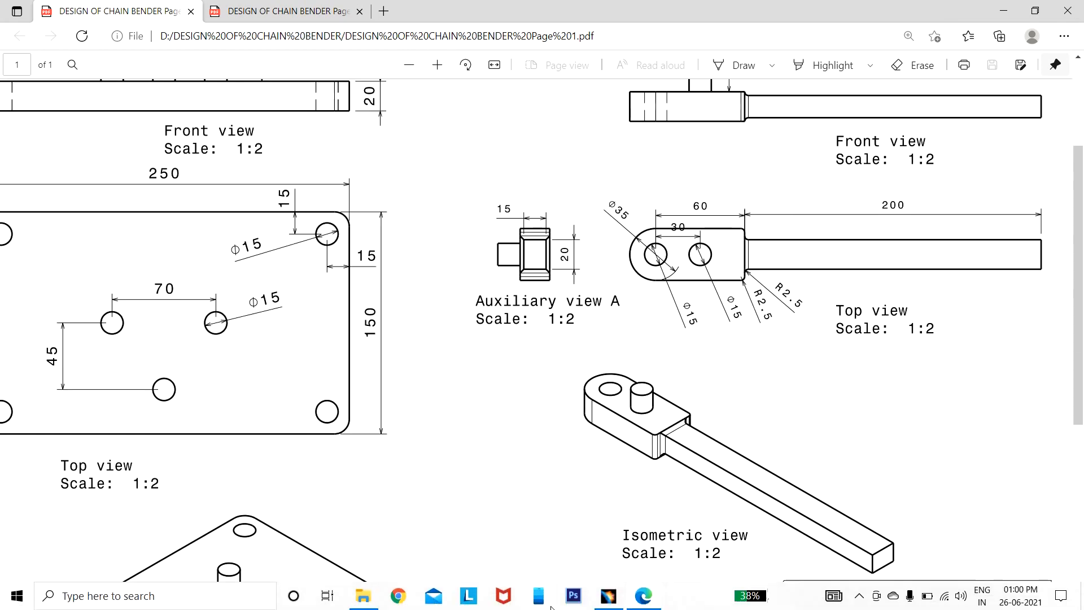
pyautogui.click(613, 601)
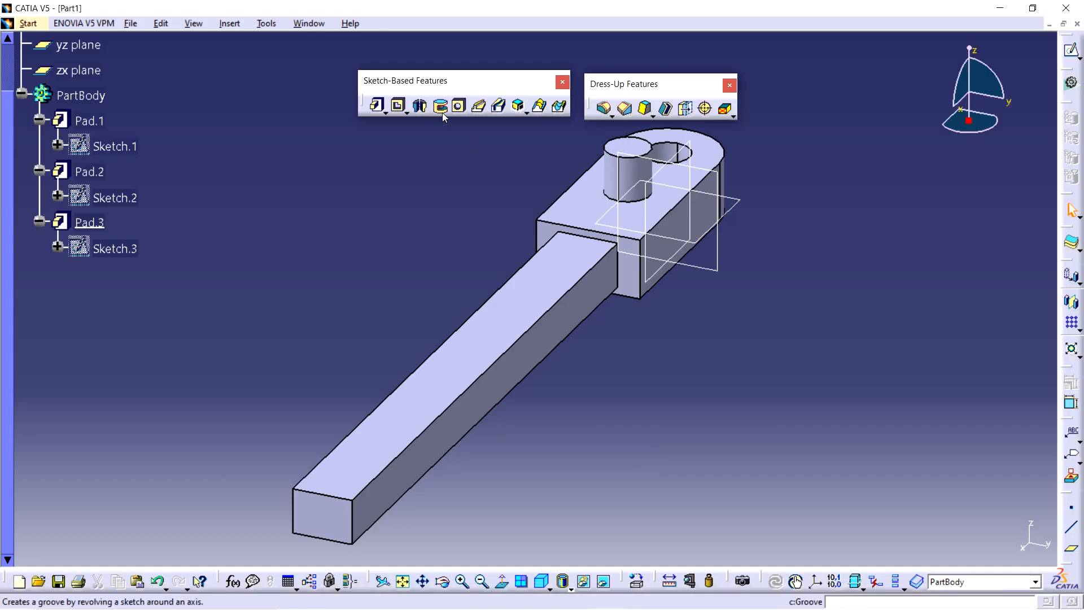
pyautogui.click(604, 112)
pyautogui.rightClick(624, 277)
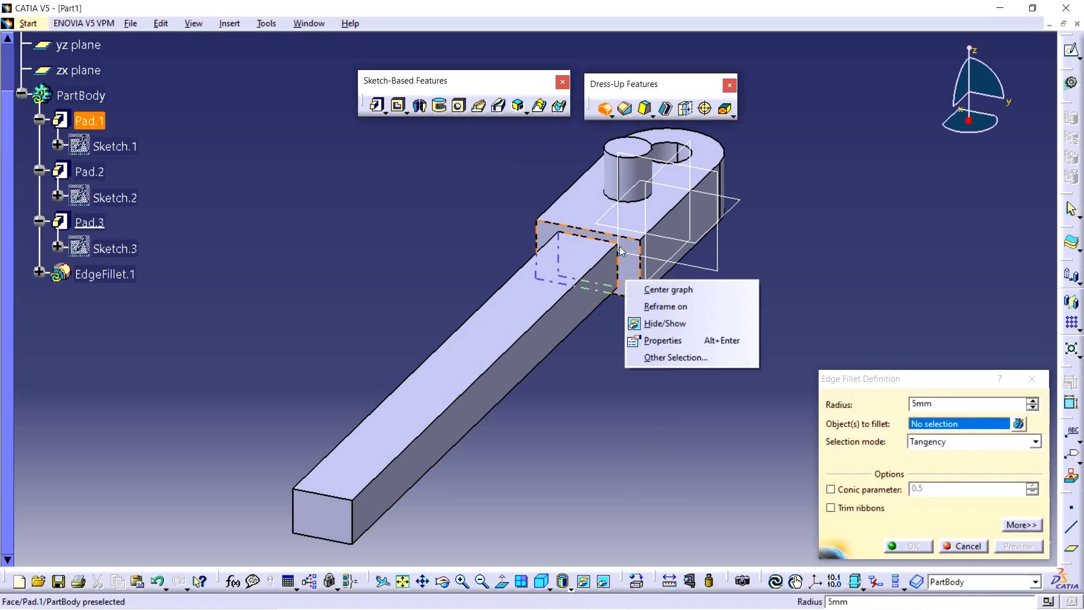
pyautogui.click(598, 367)
pyautogui.moveTo(641, 246); pyautogui.dragTo(615, 340, button='middle')
pyautogui.moveTo(601, 399); pyautogui.dragTo(615, 306, button='middle')
pyautogui.click(615, 275)
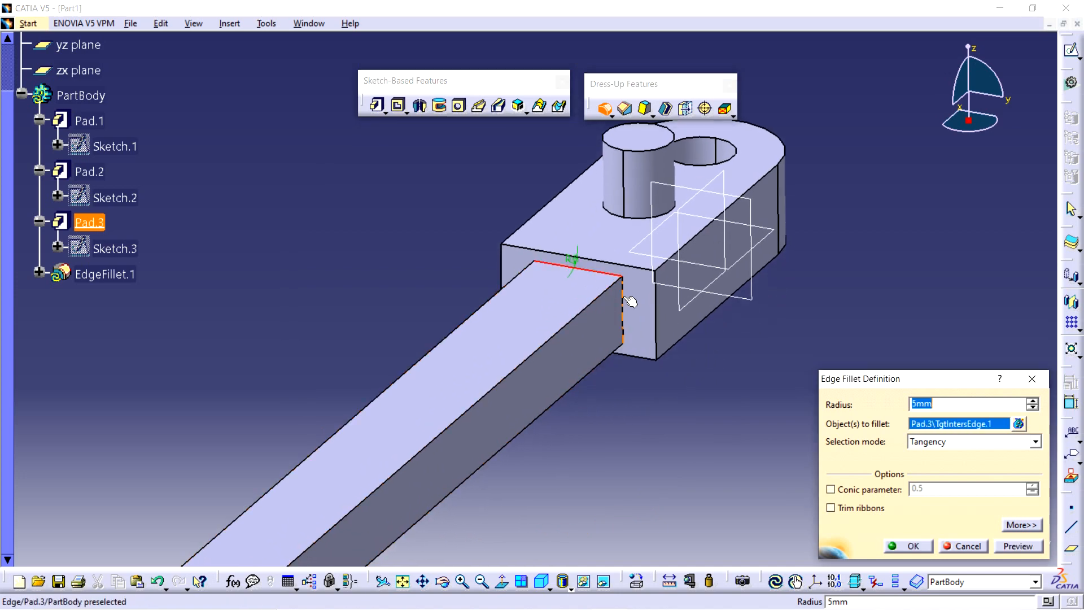
pyautogui.click(628, 302)
pyautogui.moveTo(549, 279); pyautogui.dragTo(592, 333, button='middle')
pyautogui.click(550, 308)
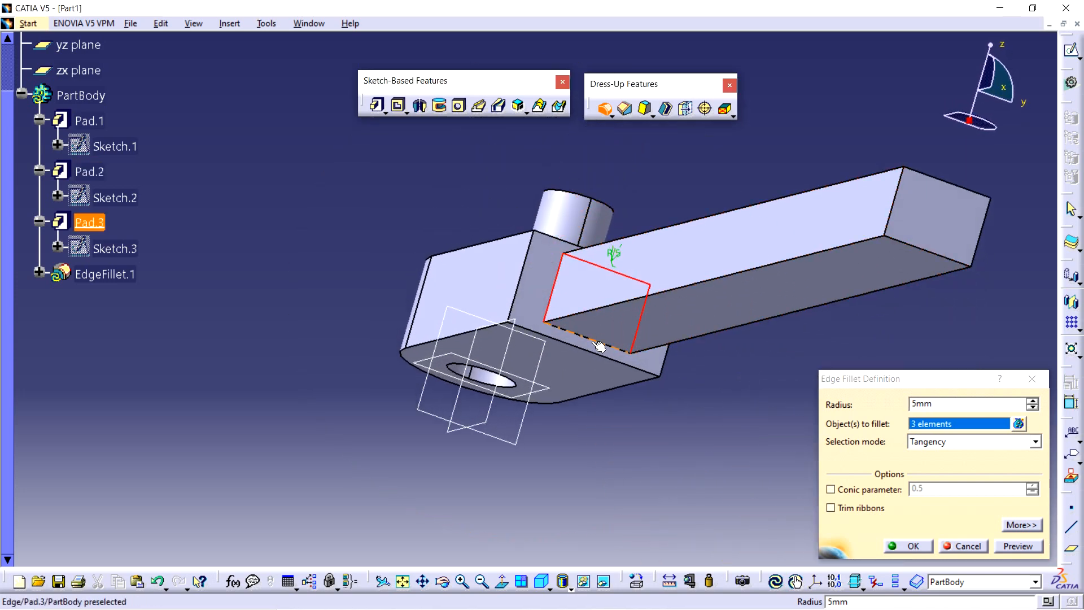
pyautogui.click(593, 343)
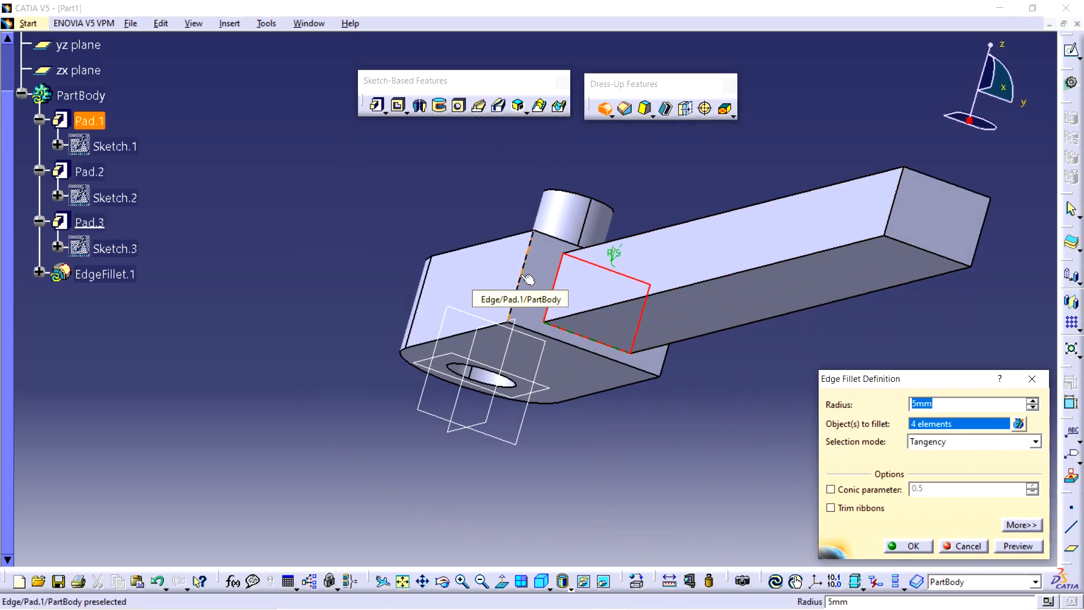
# Add the head's two vertical end edges to the edge fillet and apply it with a radius of 2.5 mm.
pyautogui.click(528, 279)
pyautogui.moveTo(528, 279); pyautogui.dragTo(635, 394, button='middle')
pyautogui.click(636, 393)
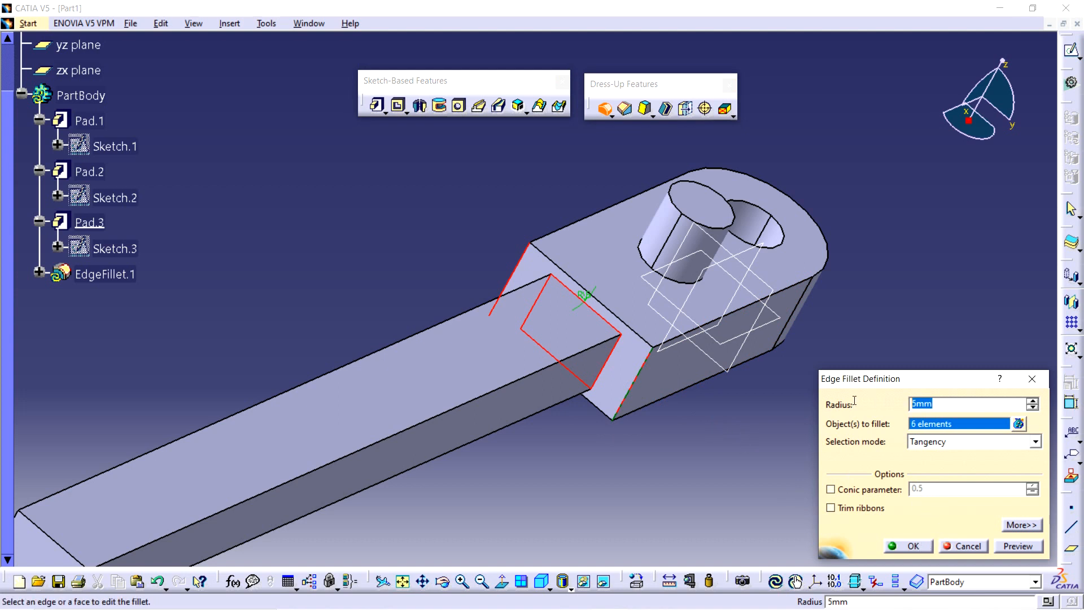
pyautogui.write('2.5')
pyautogui.click(907, 545)
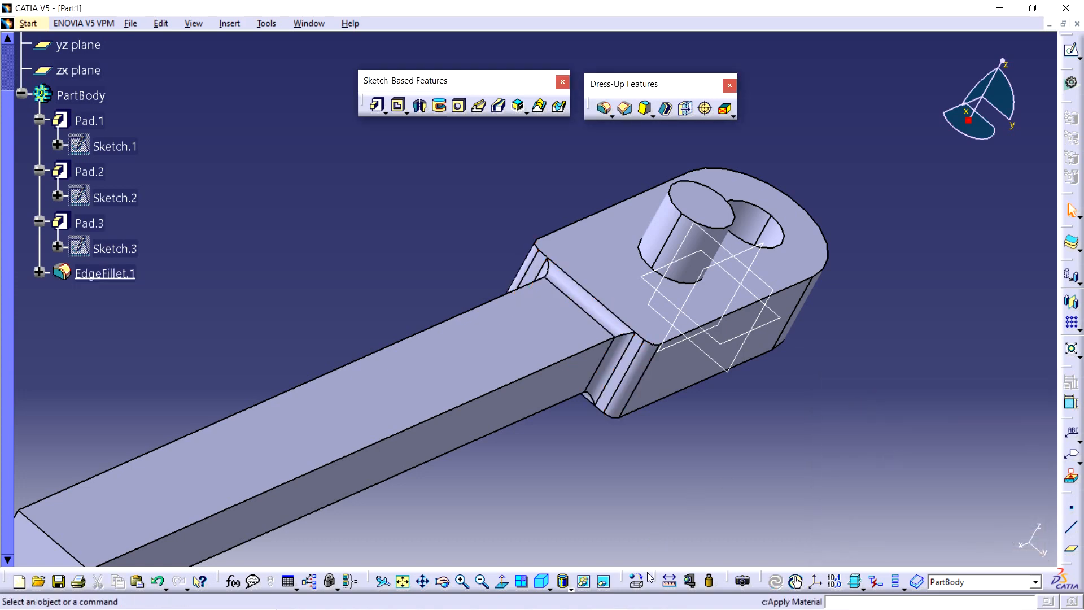
# Save the handle part as Rod in the DESIGN OF CHAIN BENDER folder and close it.
pyautogui.moveTo(759, 398); pyautogui.dragTo(834, 385, button='middle')
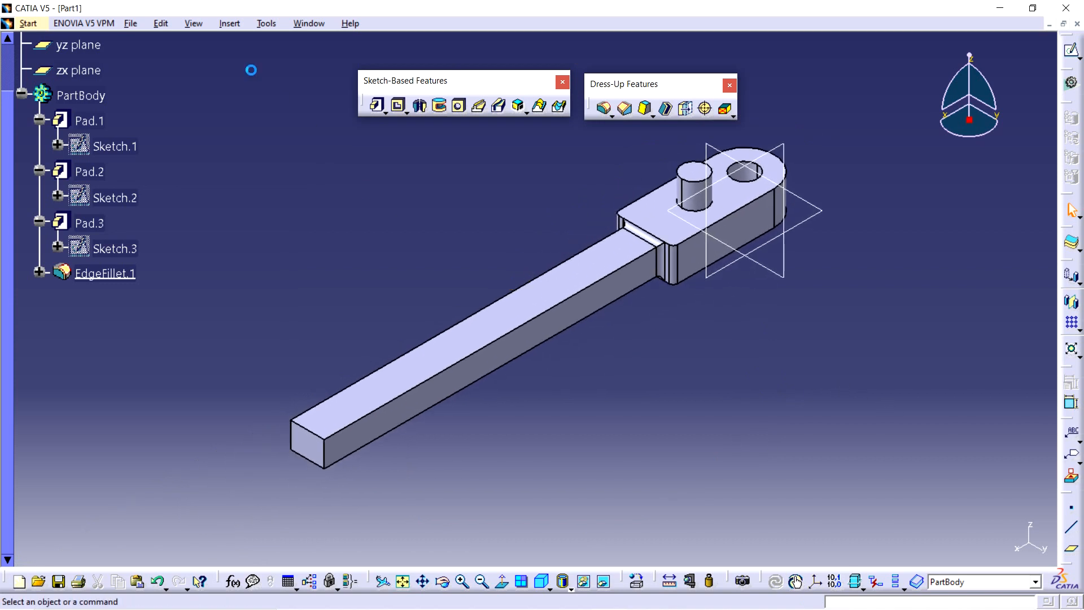
pyautogui.click(131, 24)
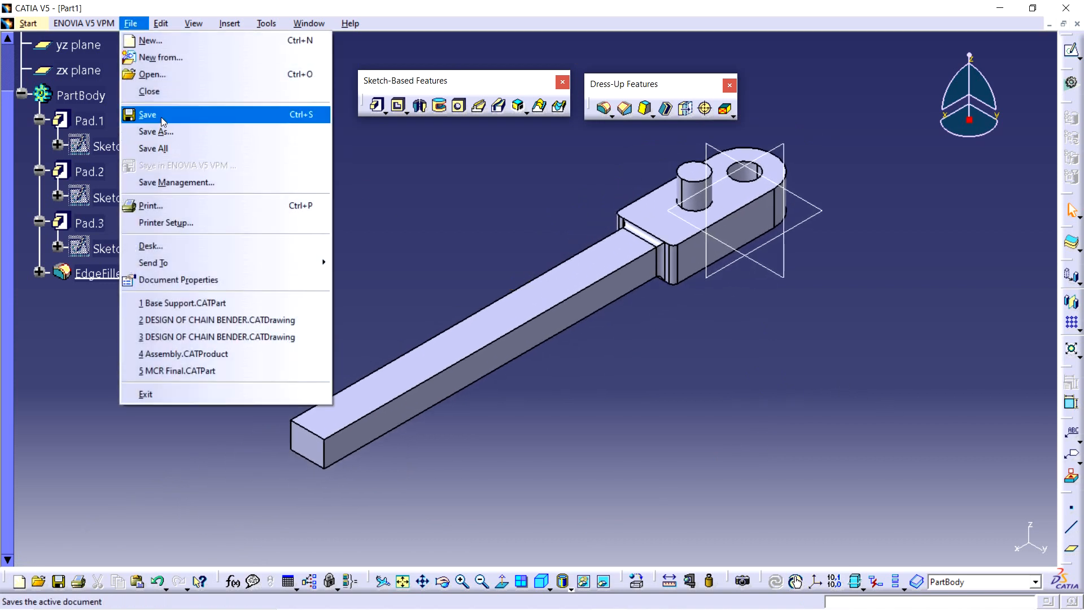
pyautogui.click(160, 117)
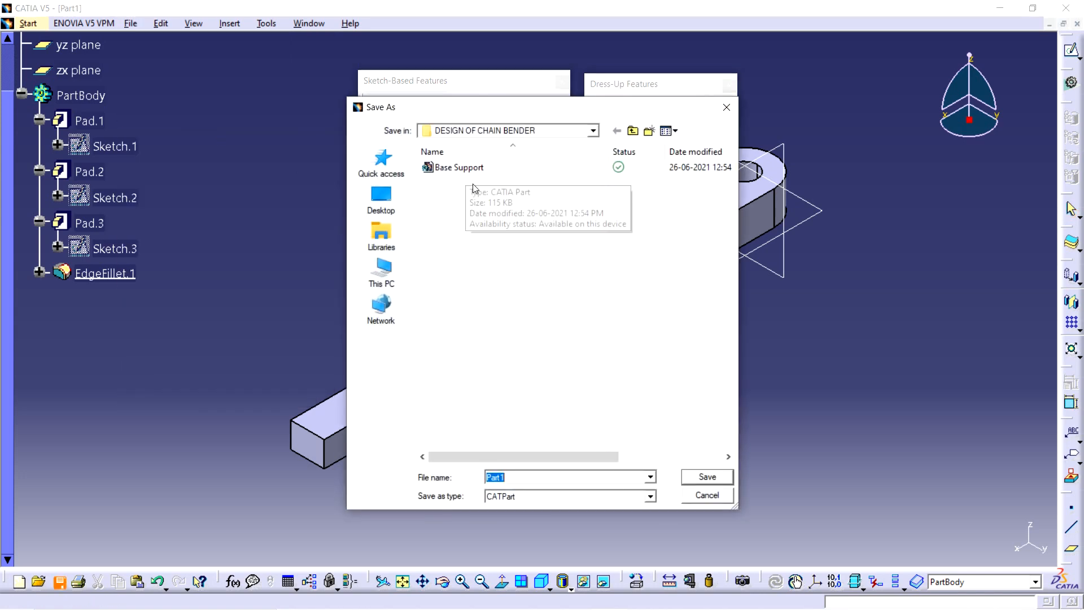
pyautogui.write('R')
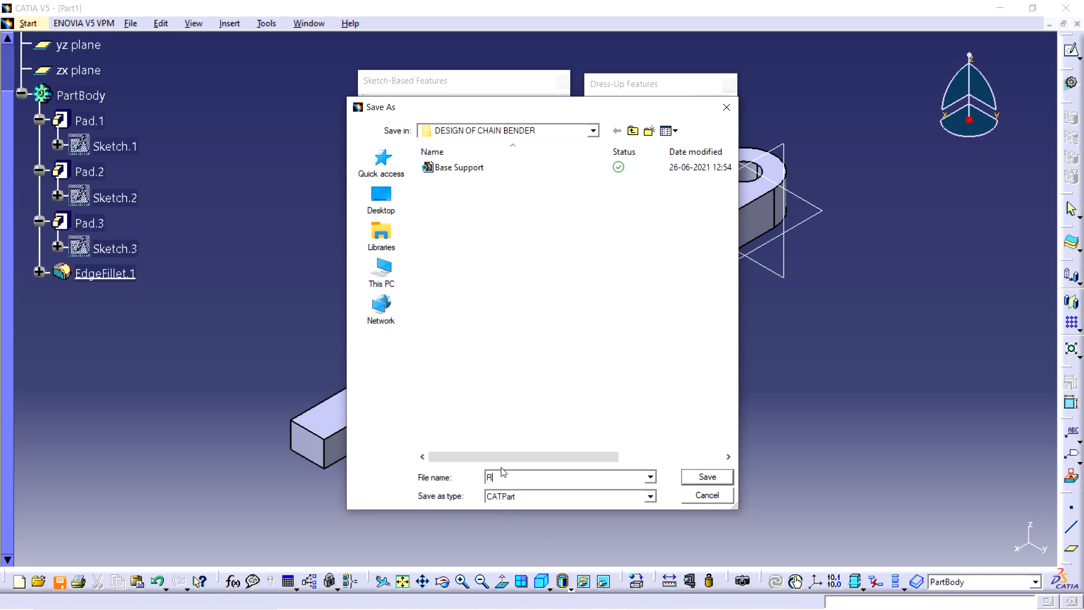
pyautogui.write('od')
pyautogui.click(700, 478)
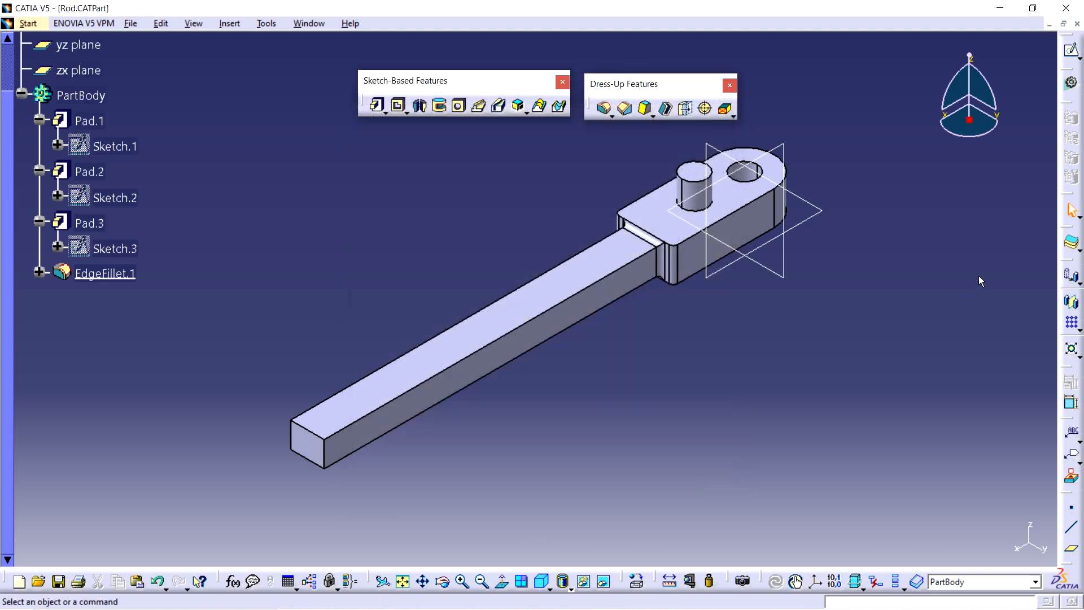
pyautogui.click(1077, 24)
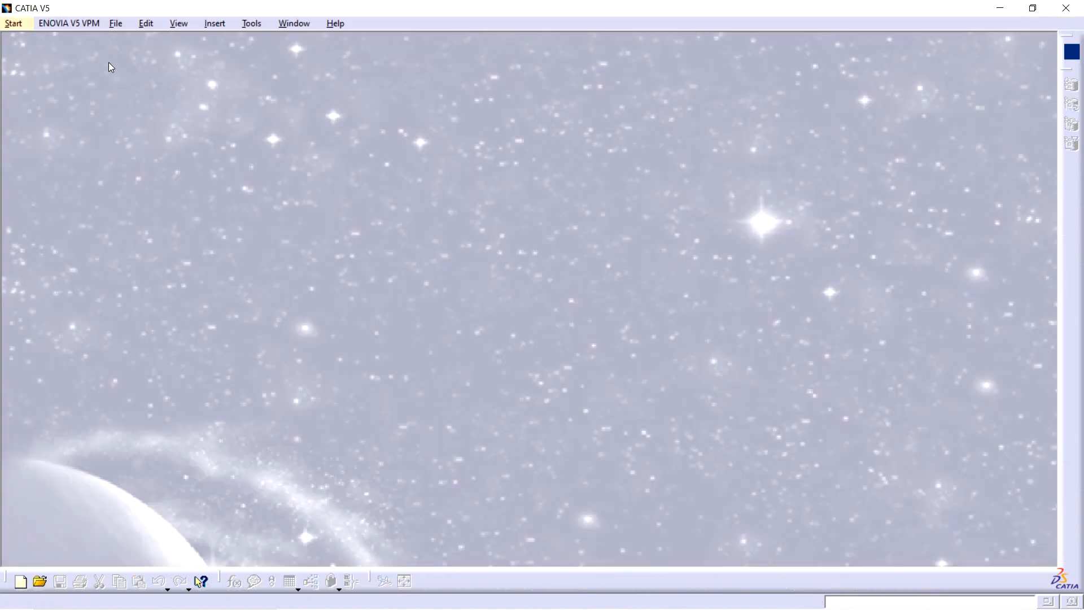
# Create a new product in the Assembly Design workbench.
pyautogui.click(16, 25)
pyautogui.moveTo(42, 63)
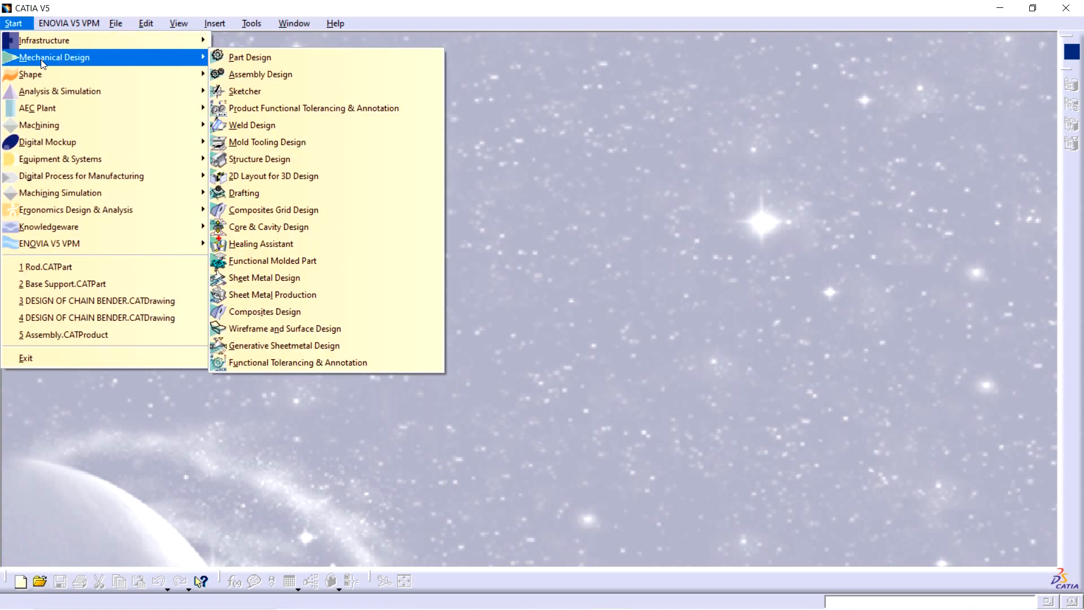
pyautogui.click(260, 74)
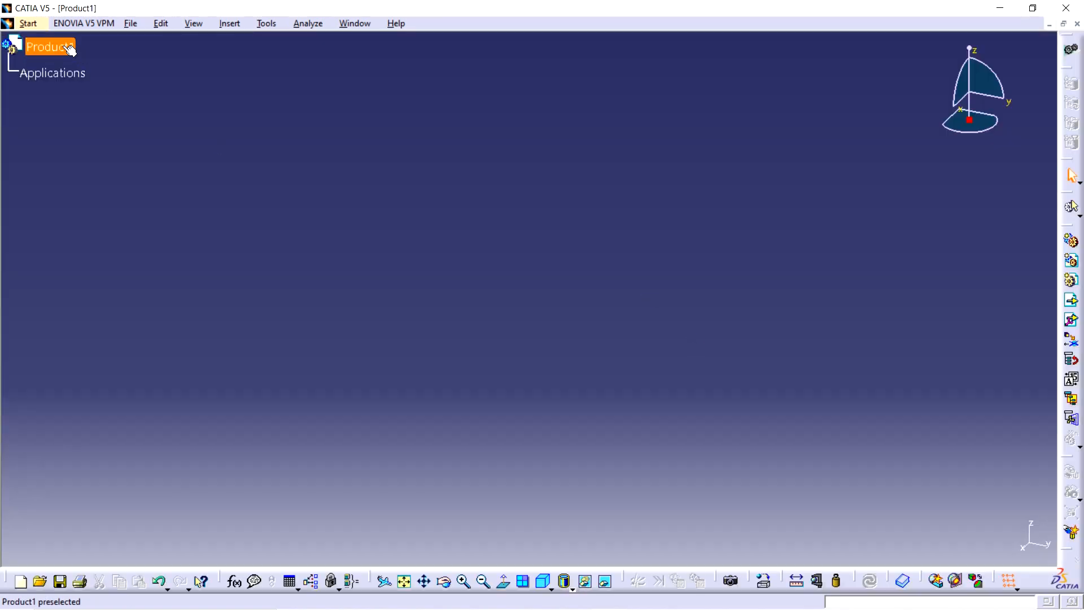
# Insert the existing component Base Support from the desktop folder DESIGN OF CHAIN BENDER into Product1.
pyautogui.click(69, 49)
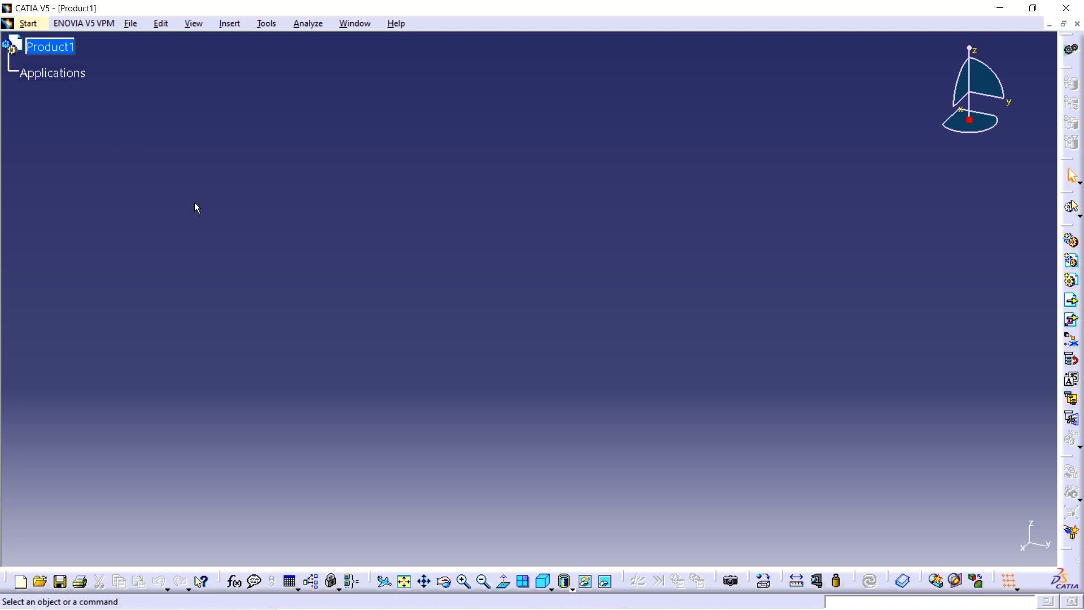
pyautogui.click(240, 26)
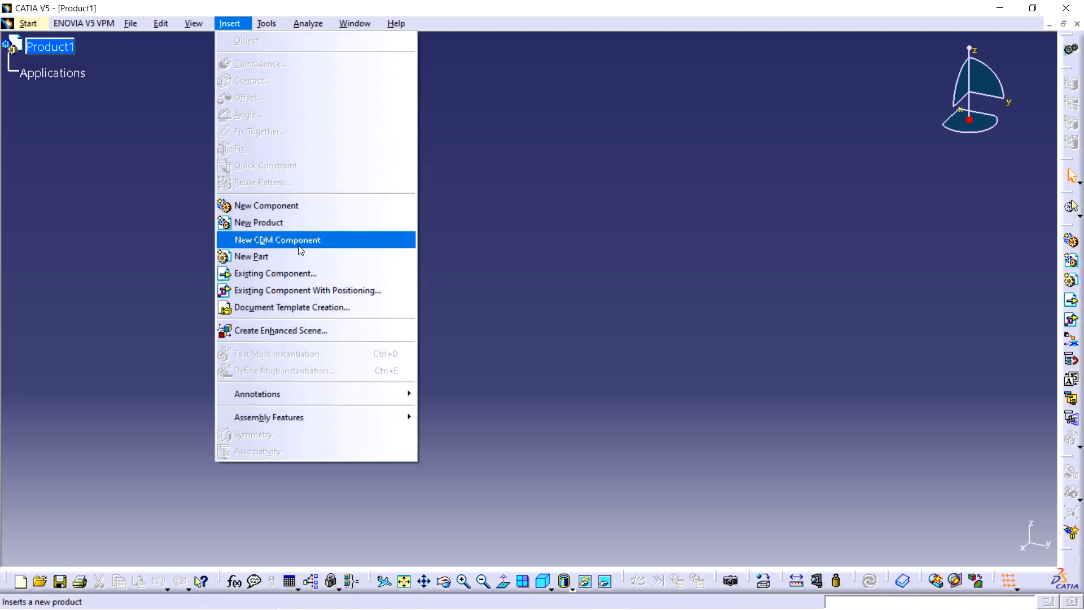
pyautogui.click(309, 274)
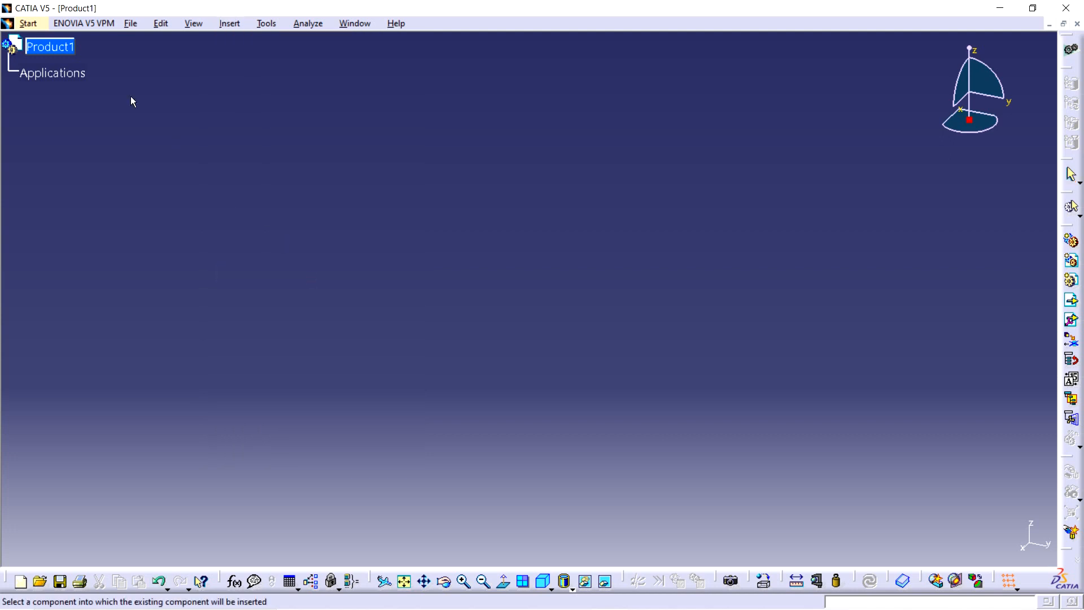
pyautogui.click(50, 46)
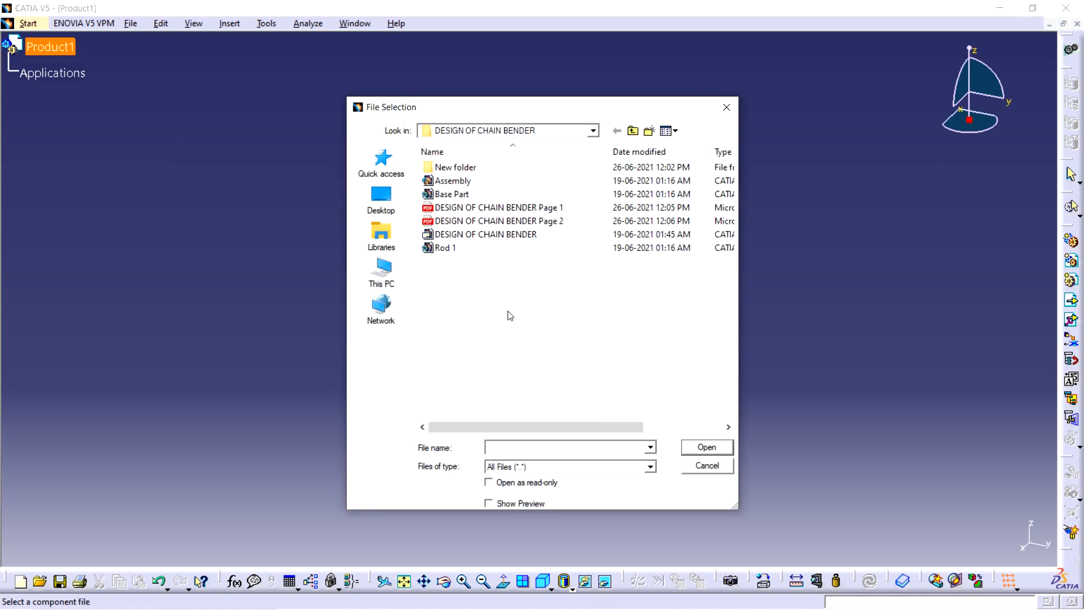
pyautogui.click(381, 210)
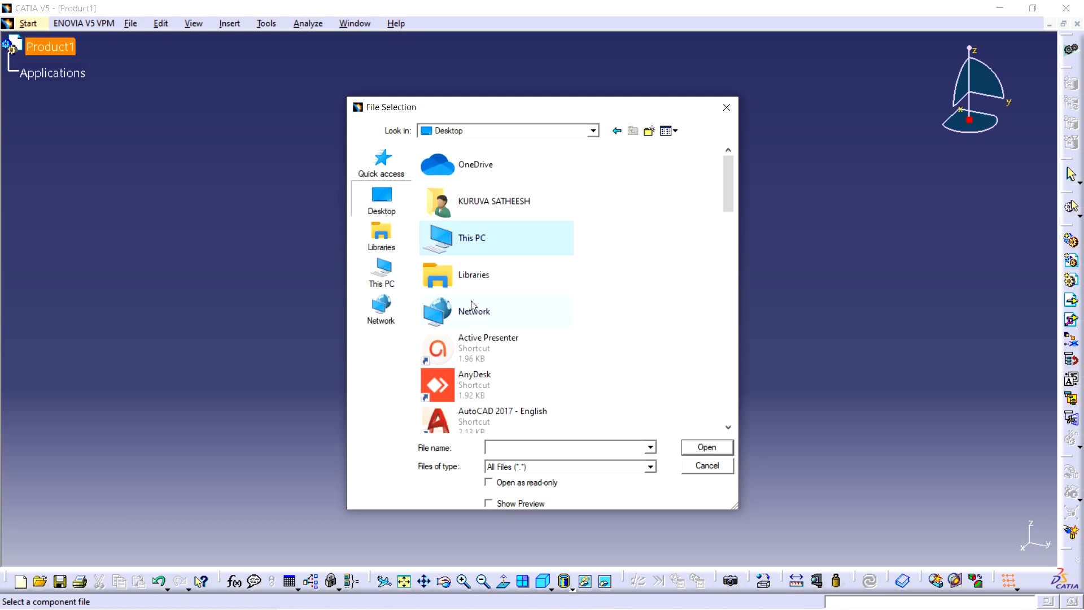
pyautogui.scroll(-3, 477, 303)
pyautogui.scroll(-5, 477, 303)
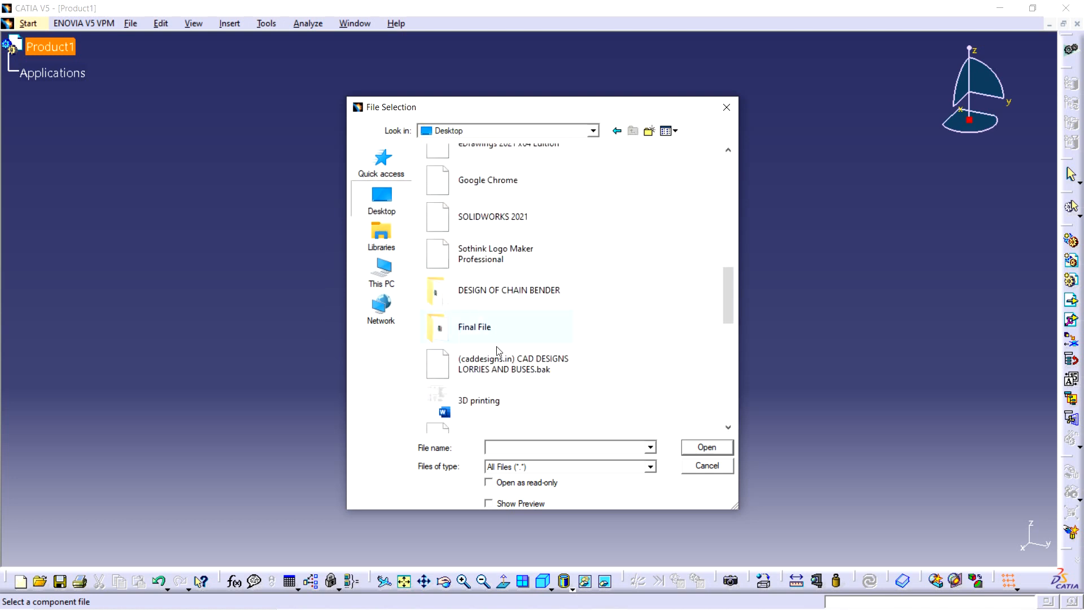
pyautogui.doubleClick(494, 302)
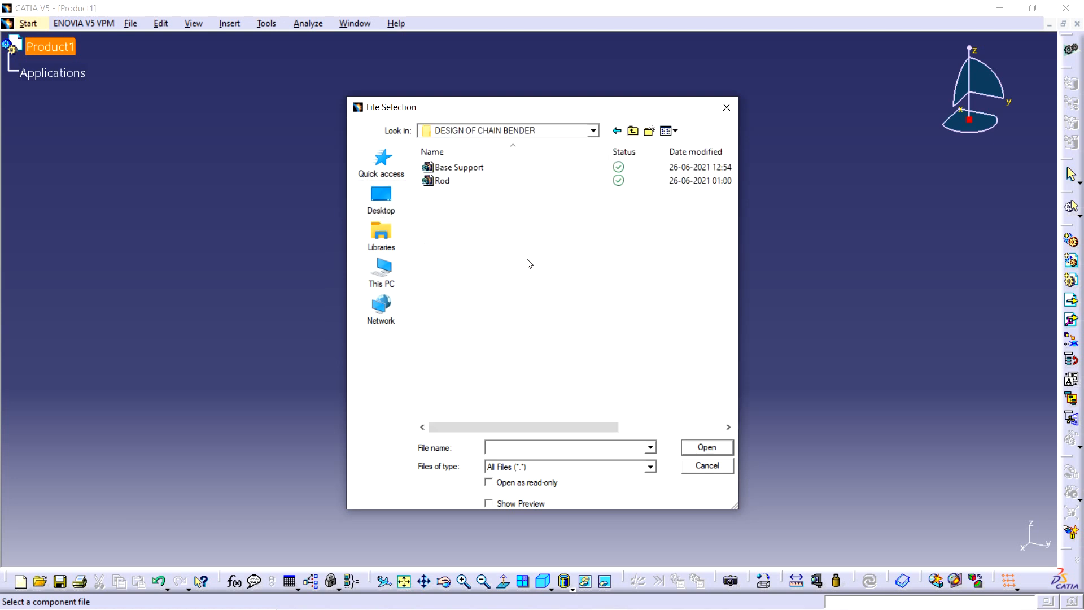
pyautogui.click(470, 174)
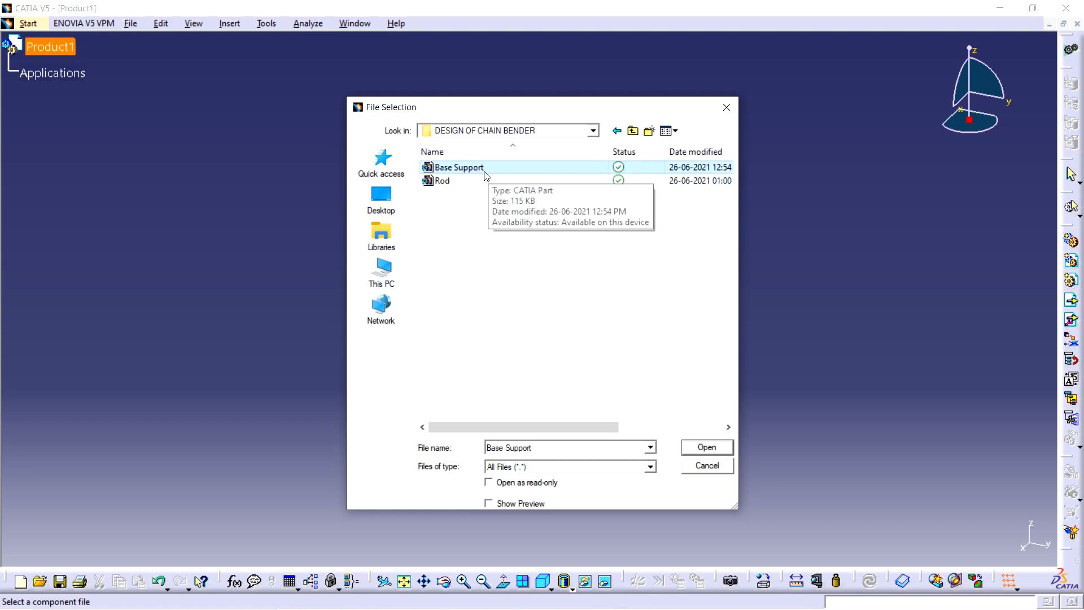
pyautogui.click(700, 446)
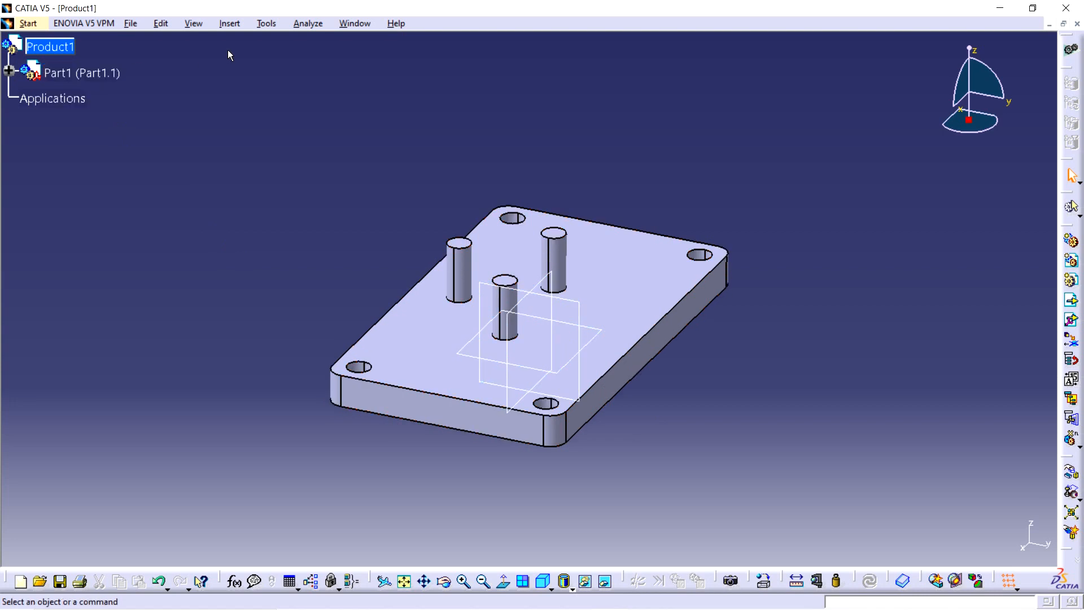
# Insert the existing component Rod from the same folder into Product1.
pyautogui.click(233, 23)
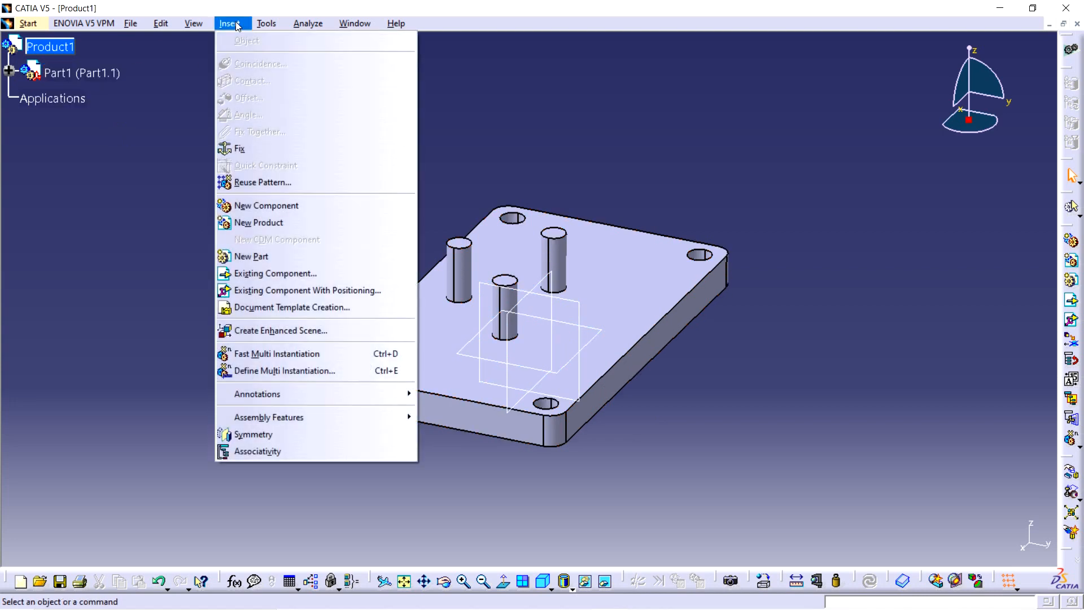
pyautogui.click(261, 274)
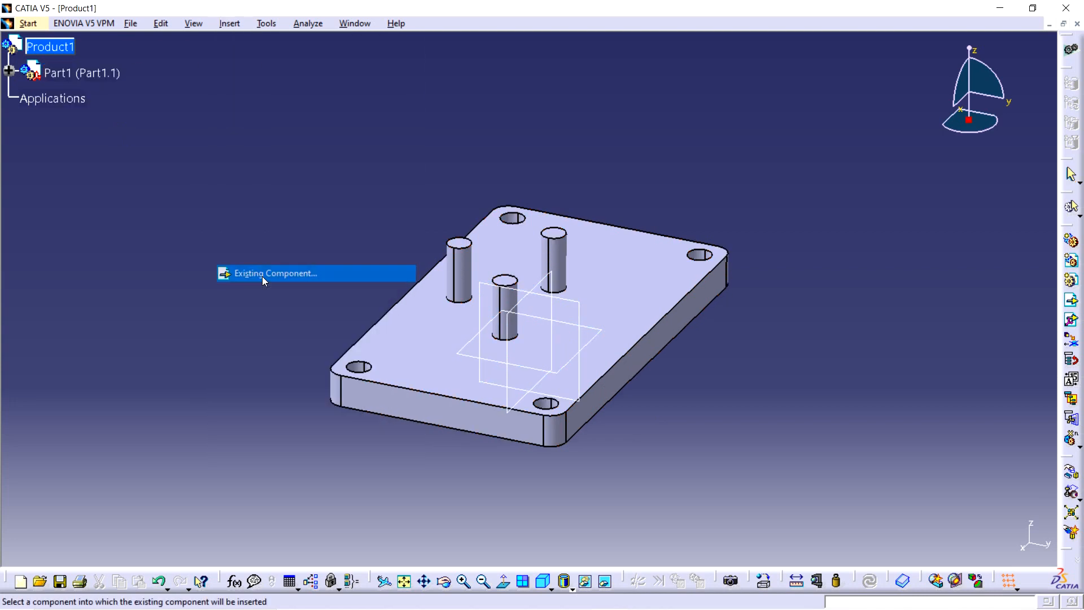
pyautogui.click(63, 49)
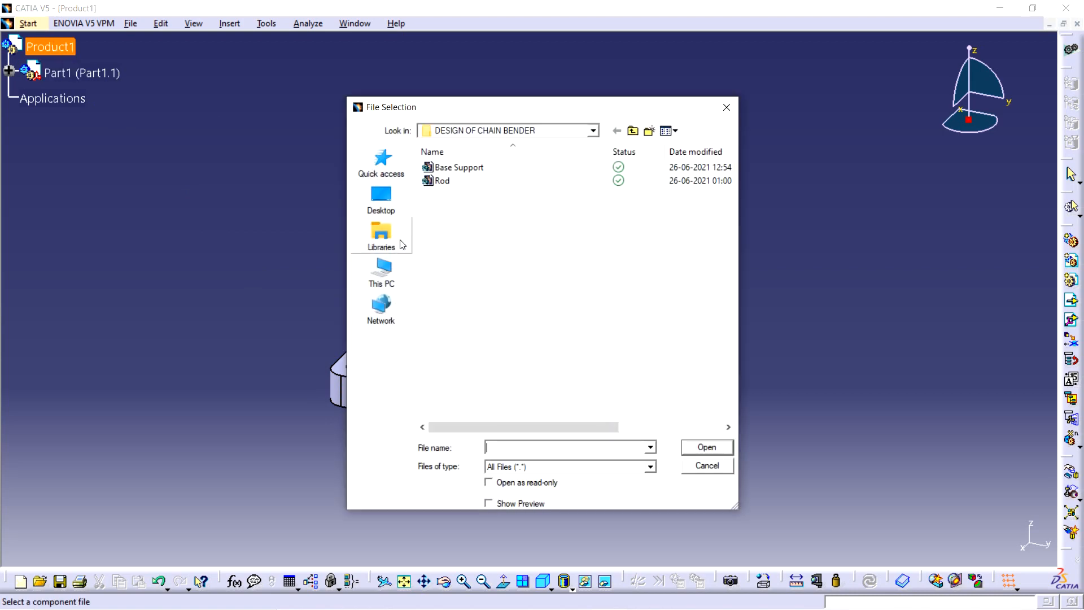
pyautogui.click(454, 181)
pyautogui.click(705, 446)
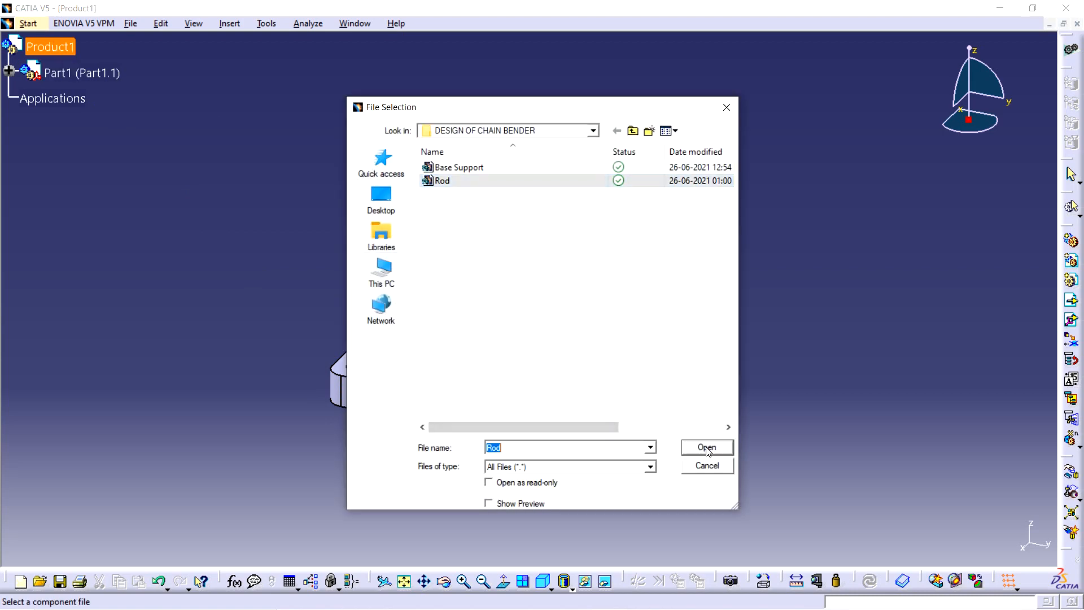
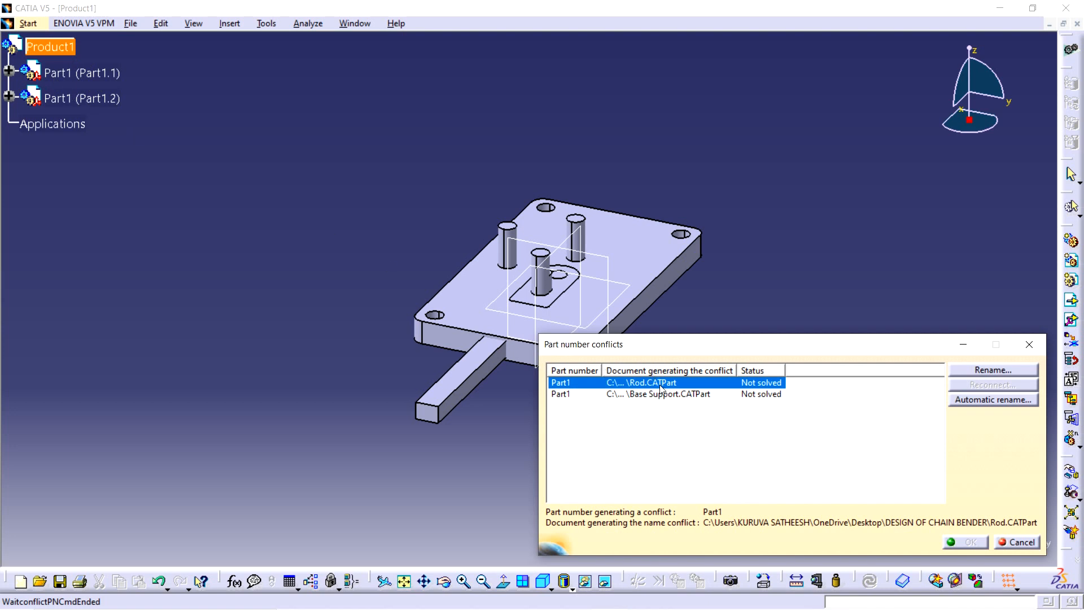
# Rename the conflicting part number of Base Support.CATPart to Base Support.
pyautogui.click(690, 395)
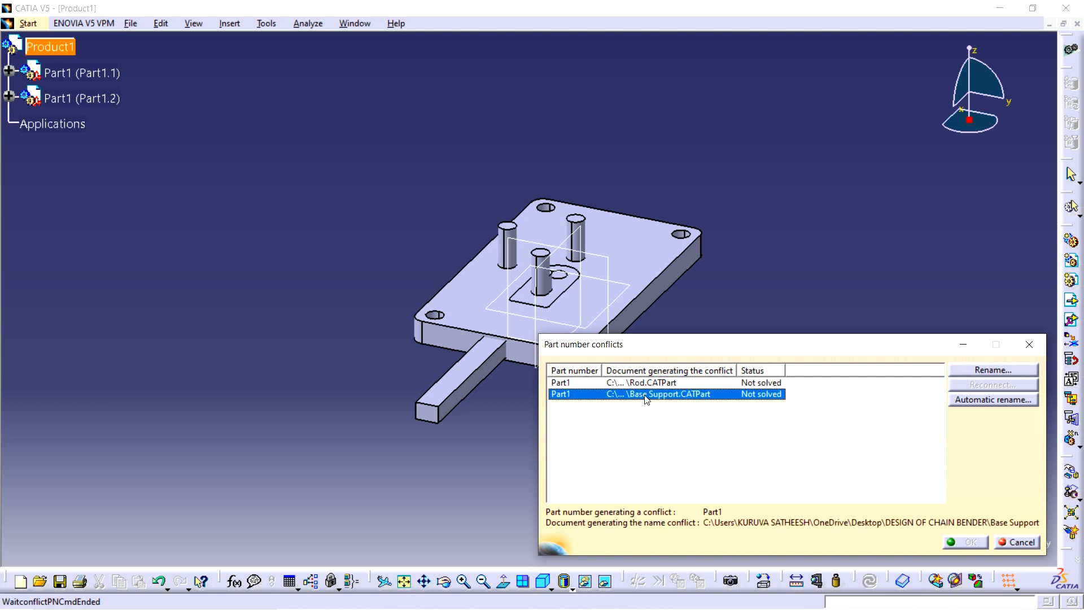
pyautogui.click(985, 370)
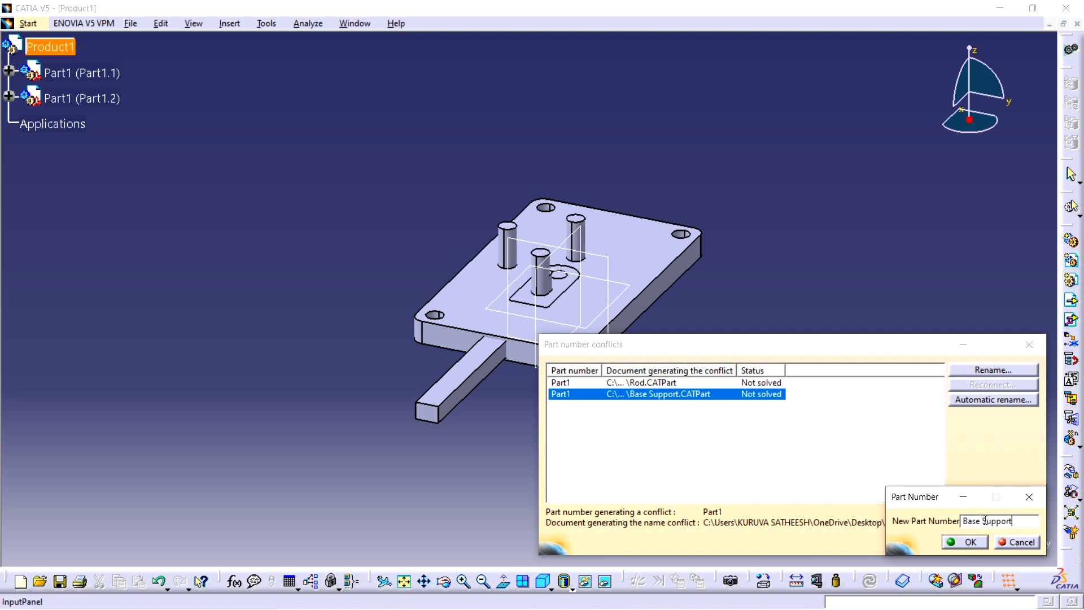
pyautogui.click(969, 542)
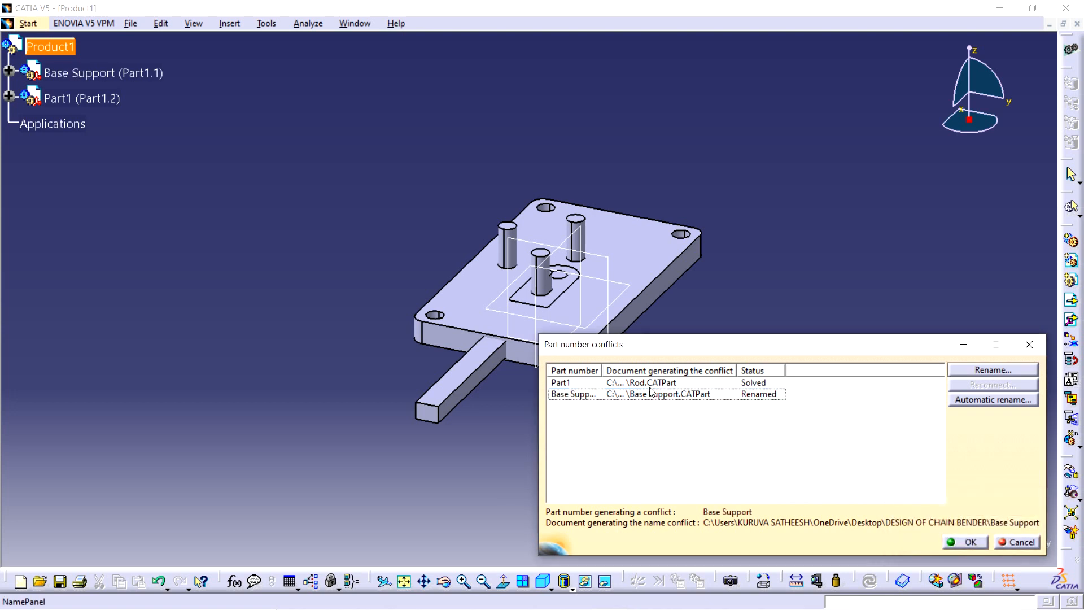
# Rename the conflicting part number of Rod.CATPart to Rod and accept the part number changes.
pyautogui.click(678, 384)
pyautogui.click(960, 370)
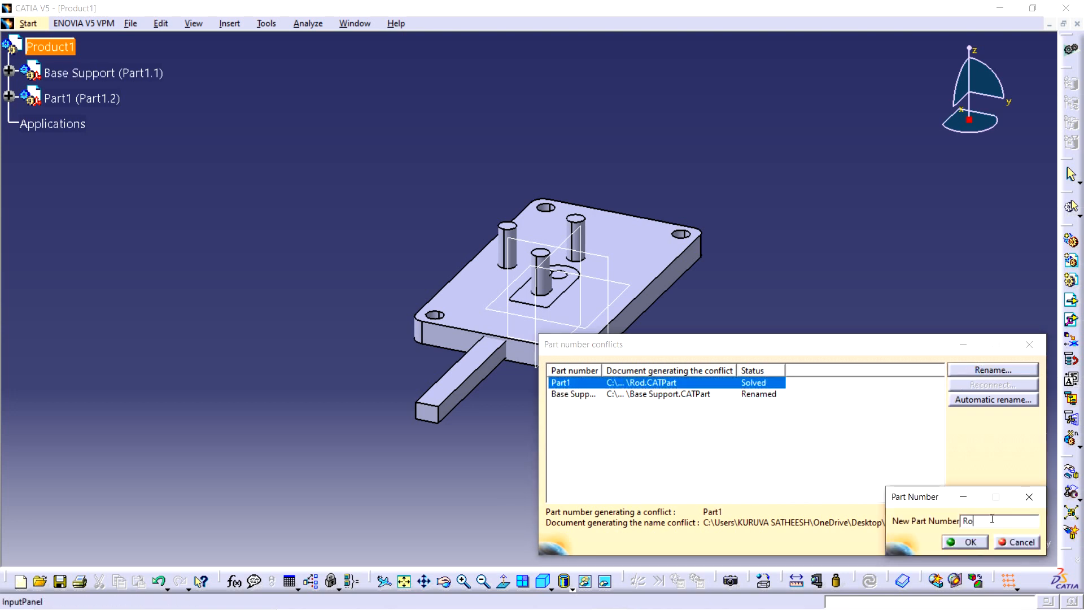
pyautogui.click(969, 542)
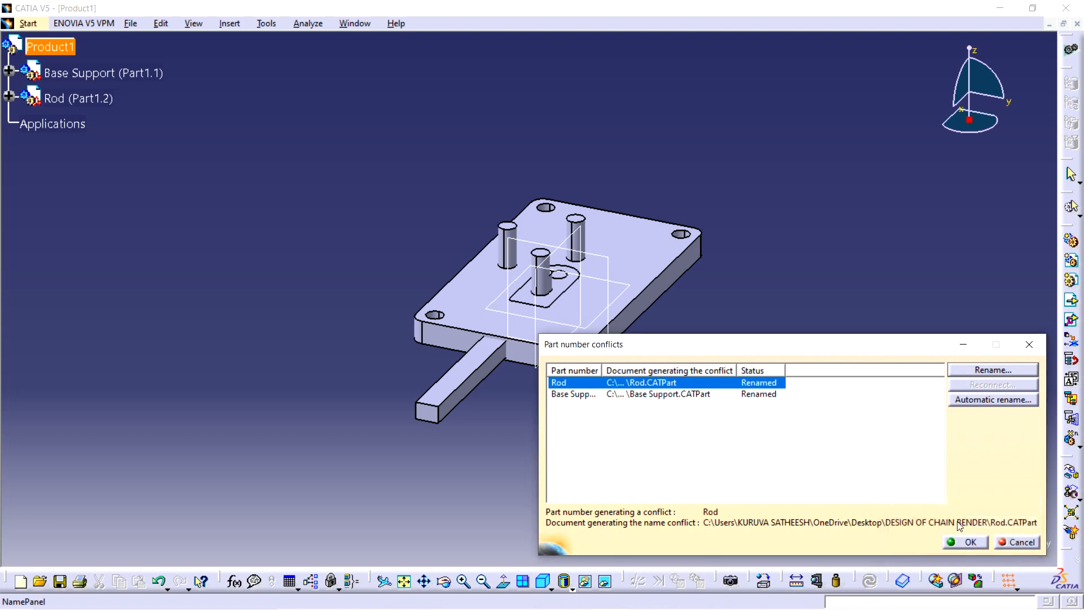
pyautogui.click(966, 544)
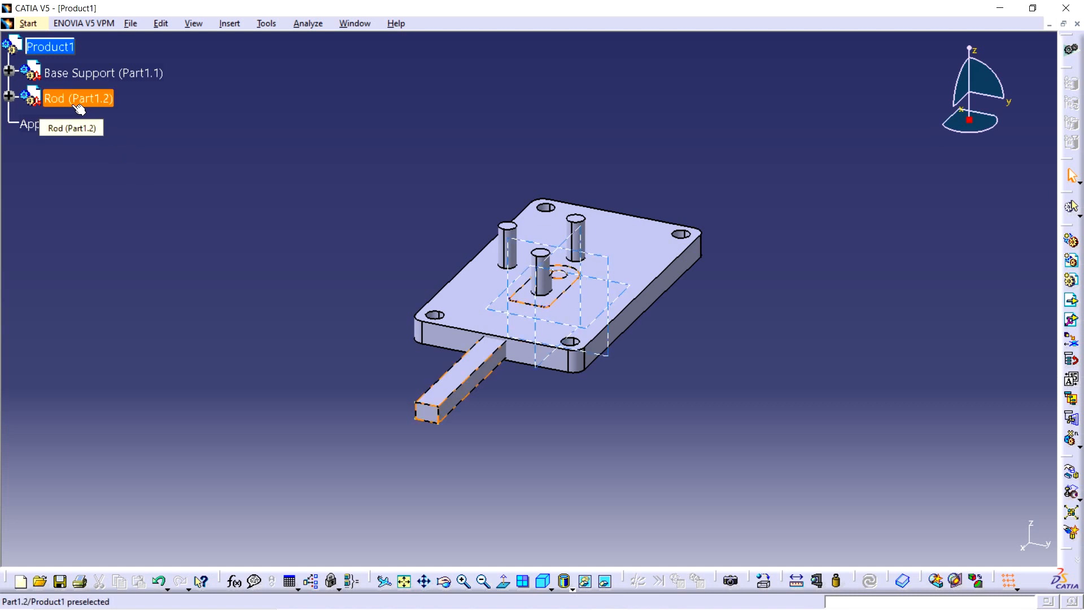
# Insert a second copy of the existing component Rod from the DESIGN OF CHAIN BENDER folder and dismiss the incident report.
pyautogui.click(237, 25)
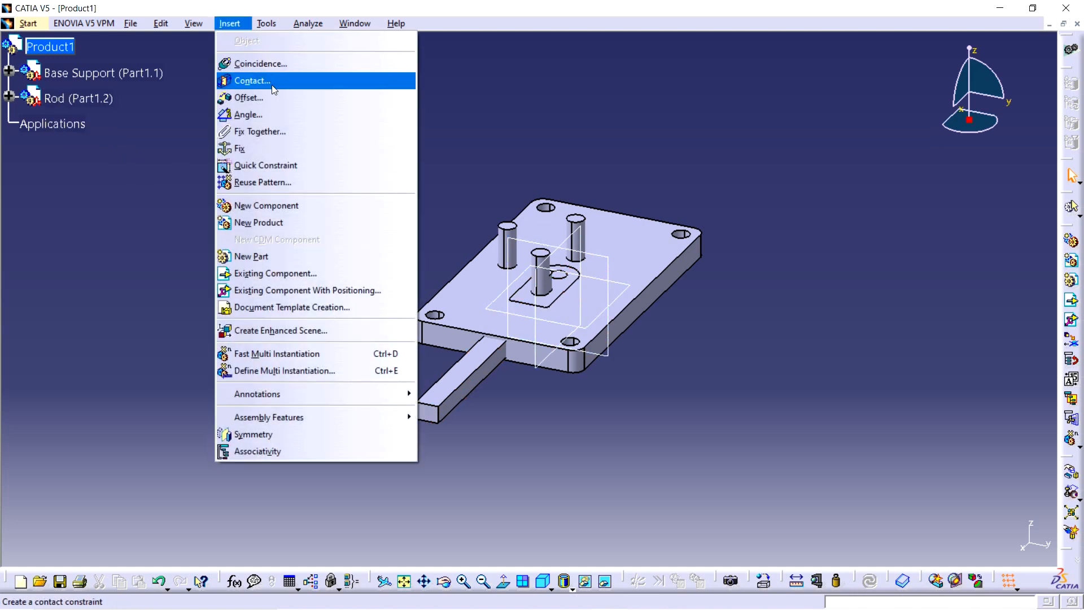
pyautogui.click(266, 273)
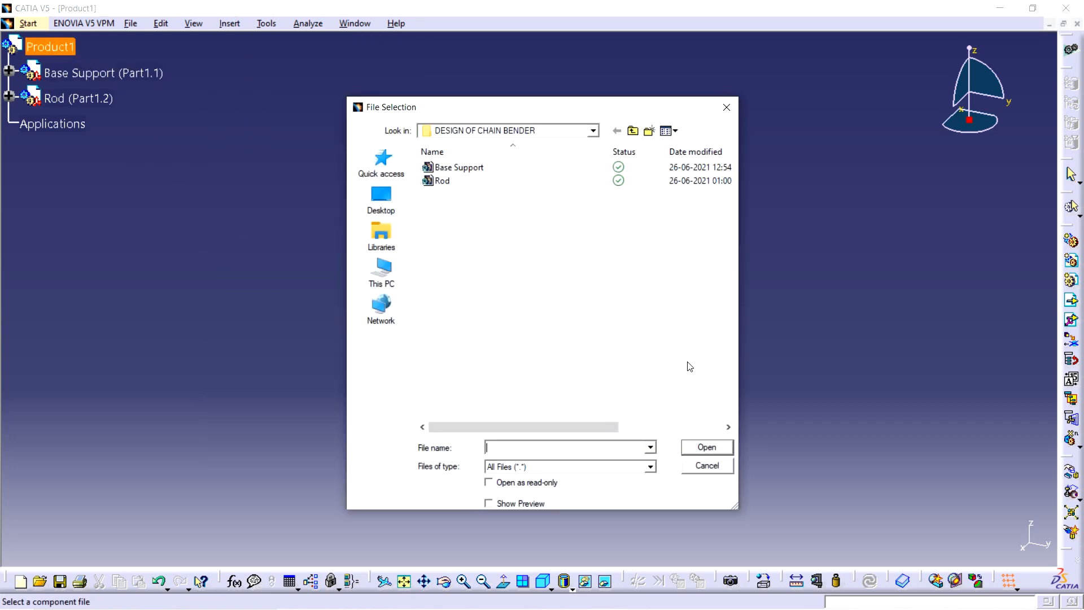
pyautogui.click(449, 181)
pyautogui.click(700, 452)
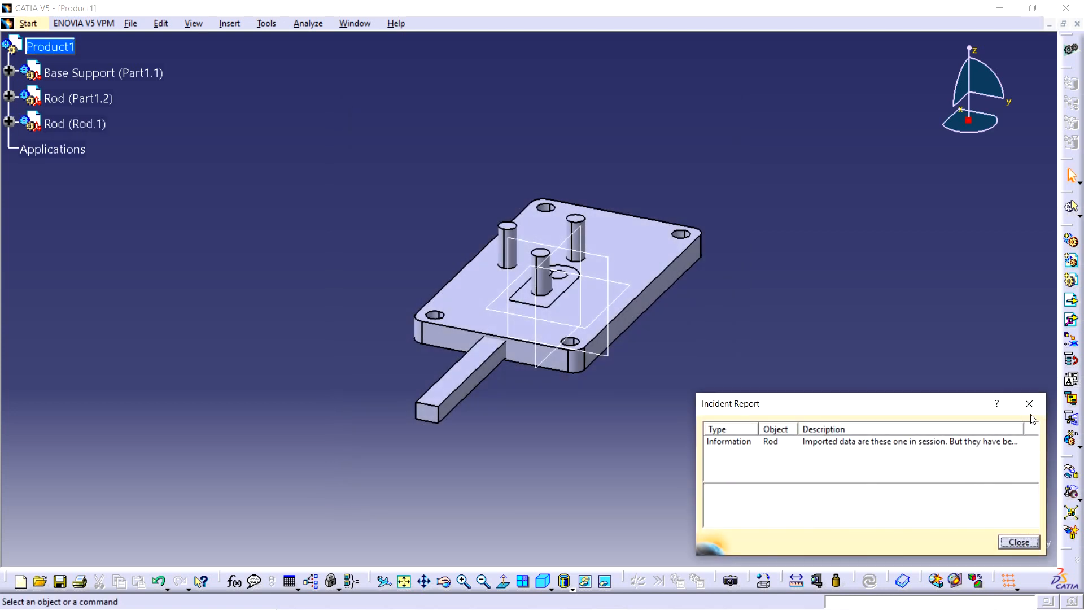
pyautogui.click(1029, 404)
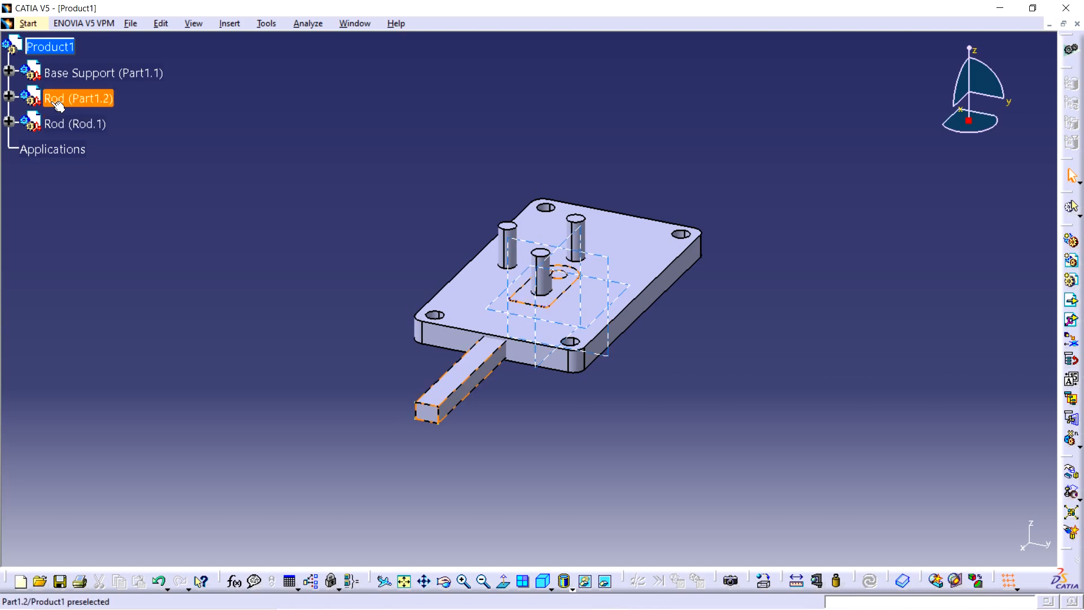
# Set the instance name of the first rod component, Part1.2, to Rod 1 in its properties.
pyautogui.click(83, 74)
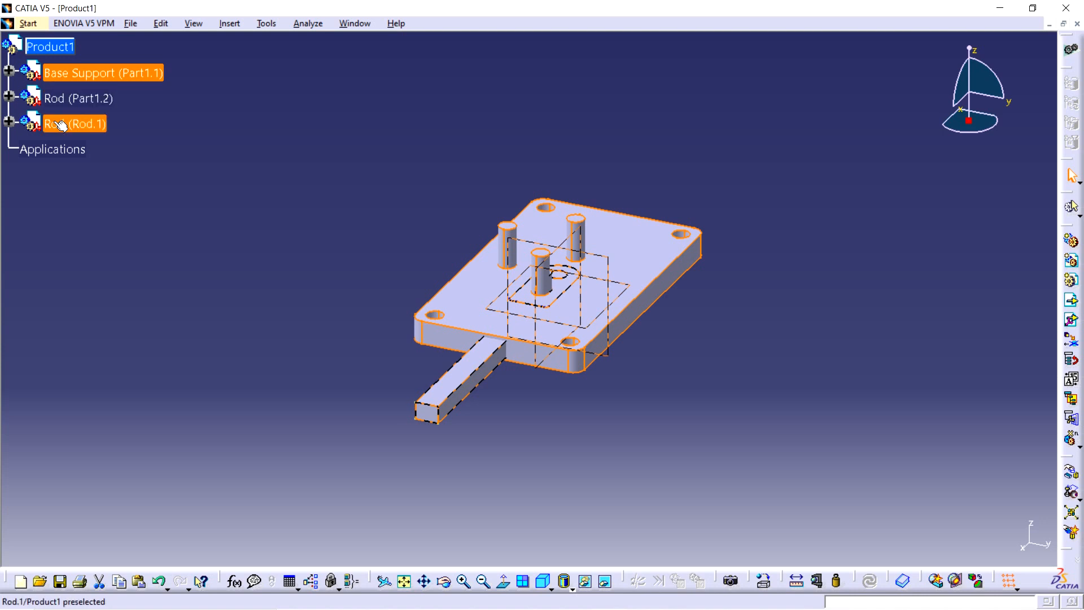
pyautogui.click(47, 103)
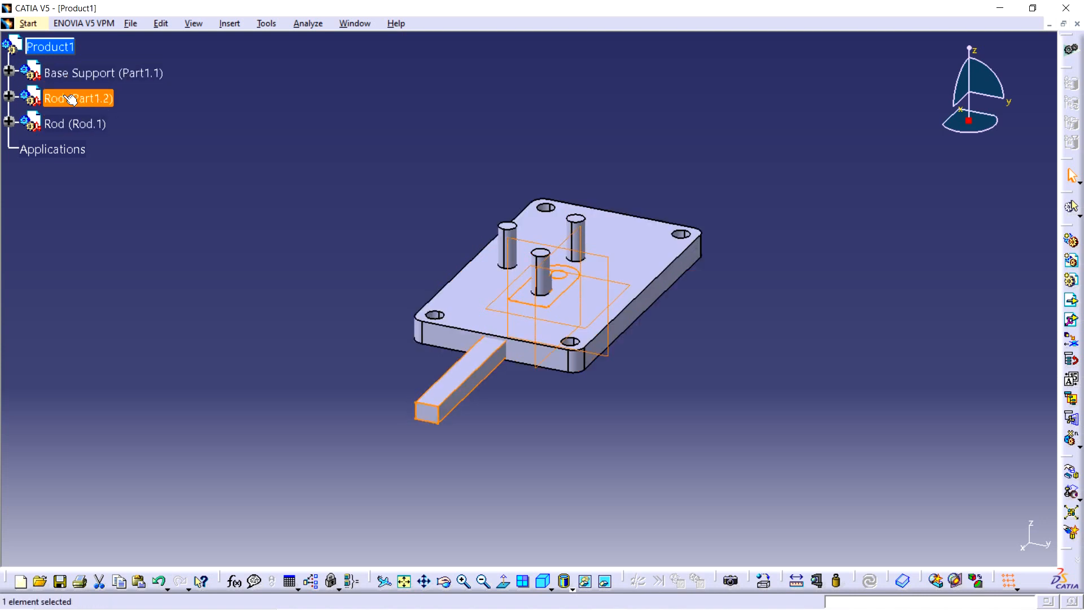
pyautogui.rightClick(65, 100)
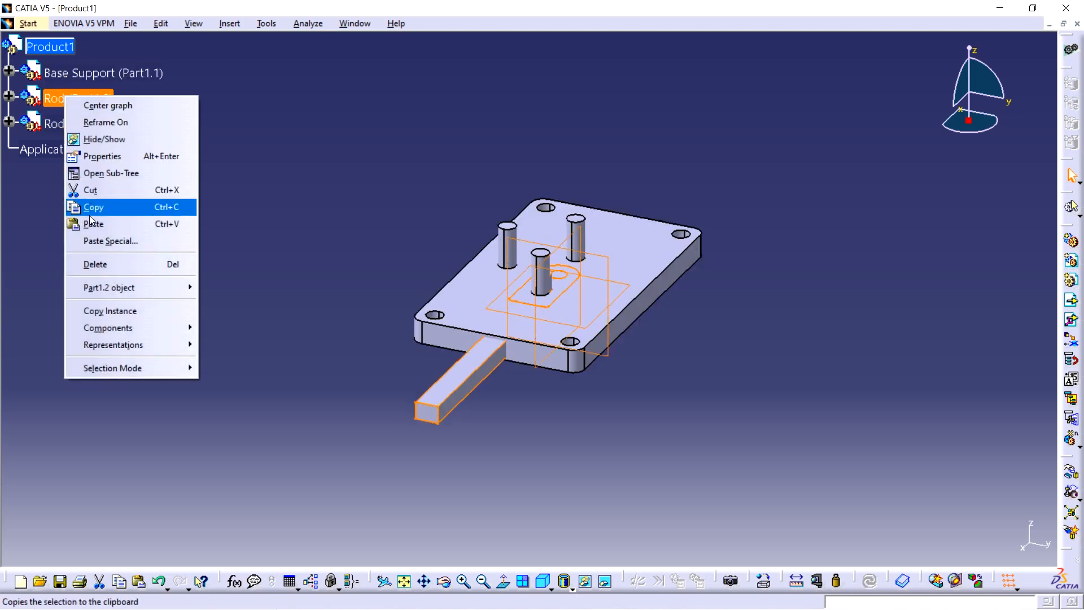
pyautogui.click(117, 157)
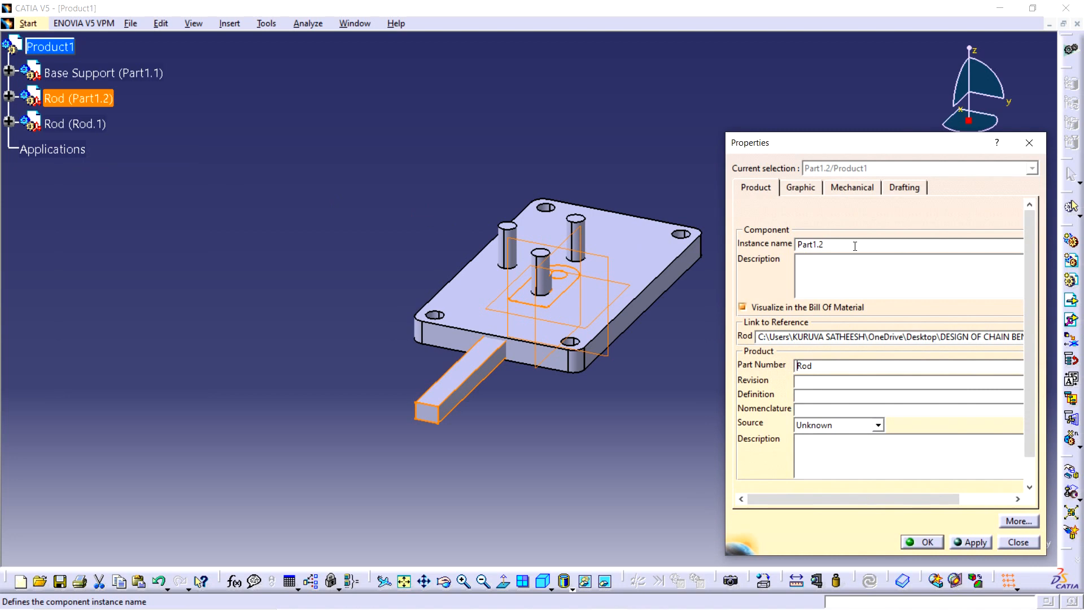
pyautogui.moveTo(823, 242); pyautogui.dragTo(779, 242)
pyautogui.write('Rod 1')
pyautogui.click(921, 542)
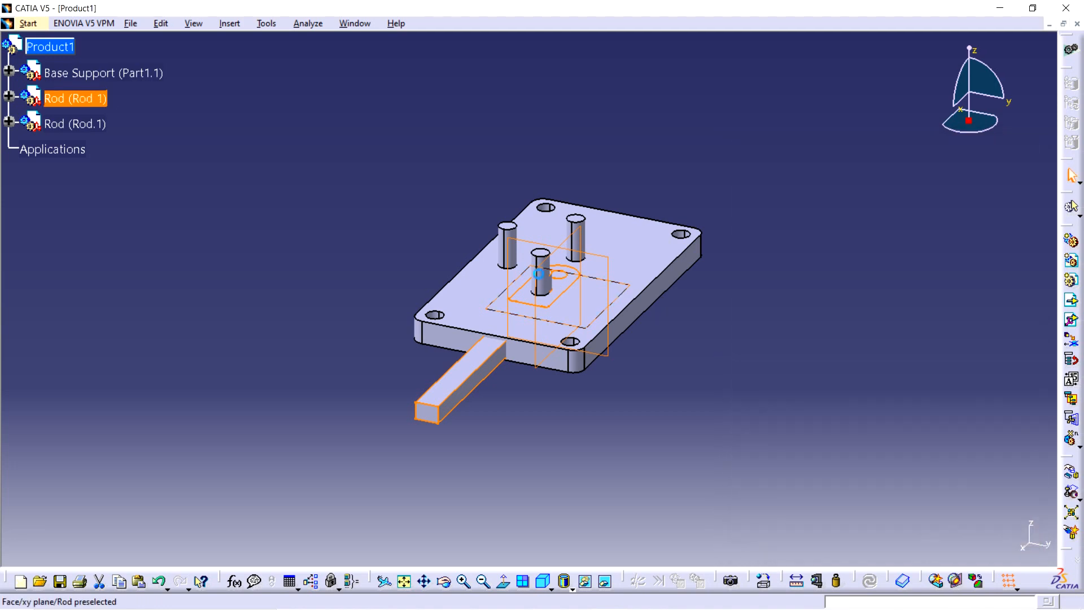
pyautogui.click(335, 199)
# Set the instance name of the second rod component, Rod.1, to Rod 2 in its properties.
pyautogui.click(63, 124)
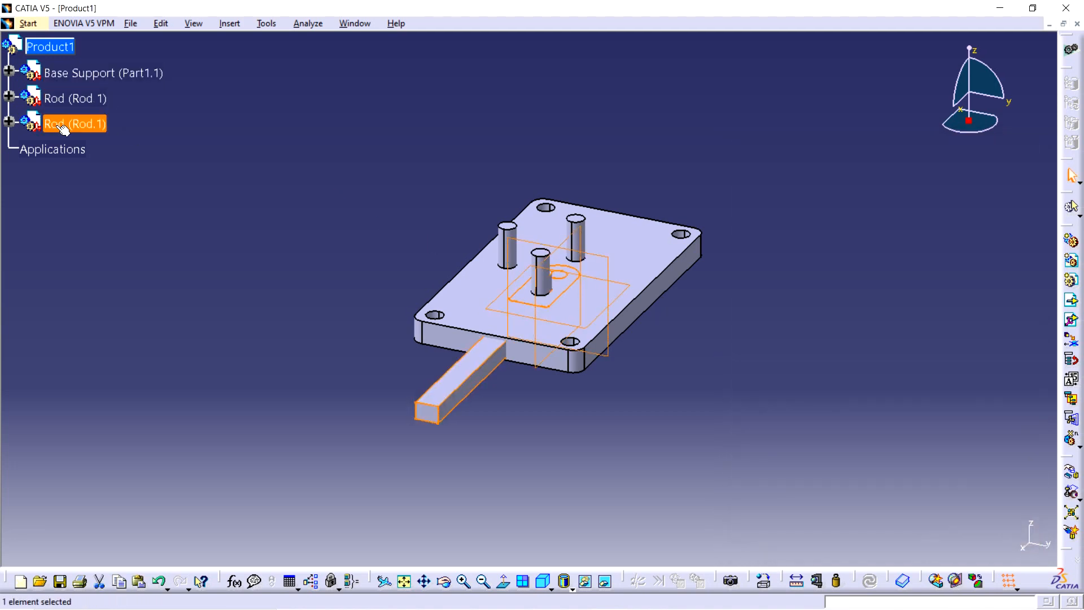
pyautogui.rightClick(57, 125)
pyautogui.click(113, 187)
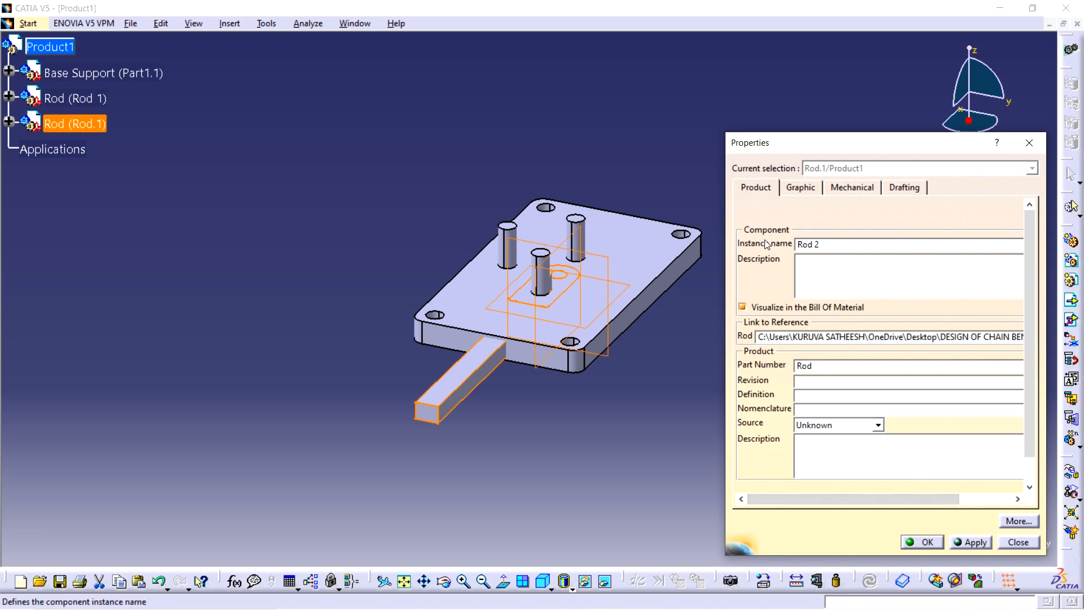
pyautogui.click(921, 543)
pyautogui.click(375, 259)
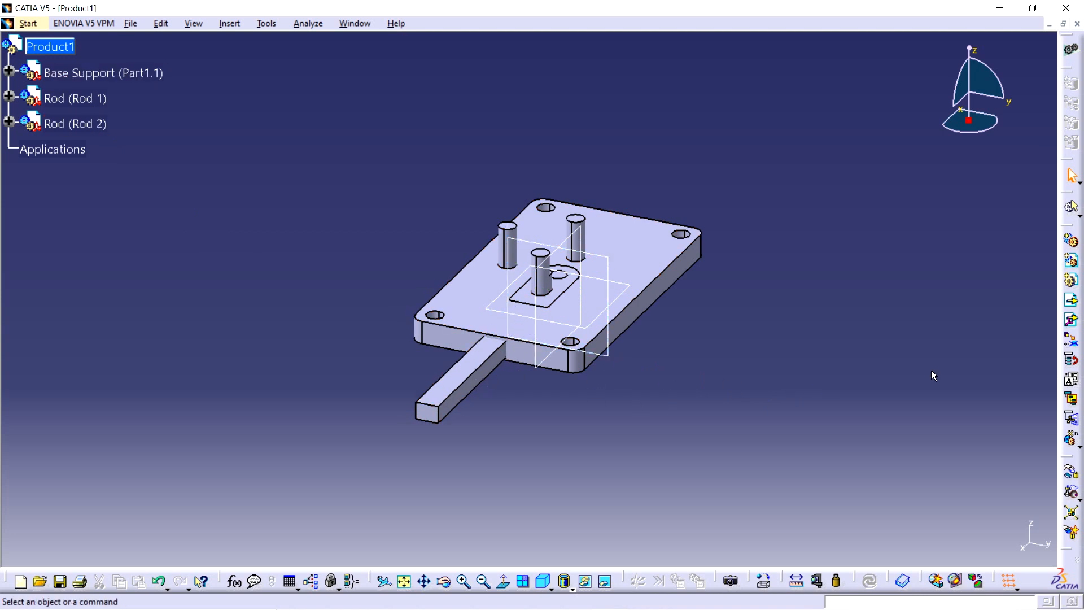
# Undock the Product Structure Tools, Constraints and Move toolbars and float them above the model.
pyautogui.moveTo(1067, 229); pyautogui.dragTo(459, 116)
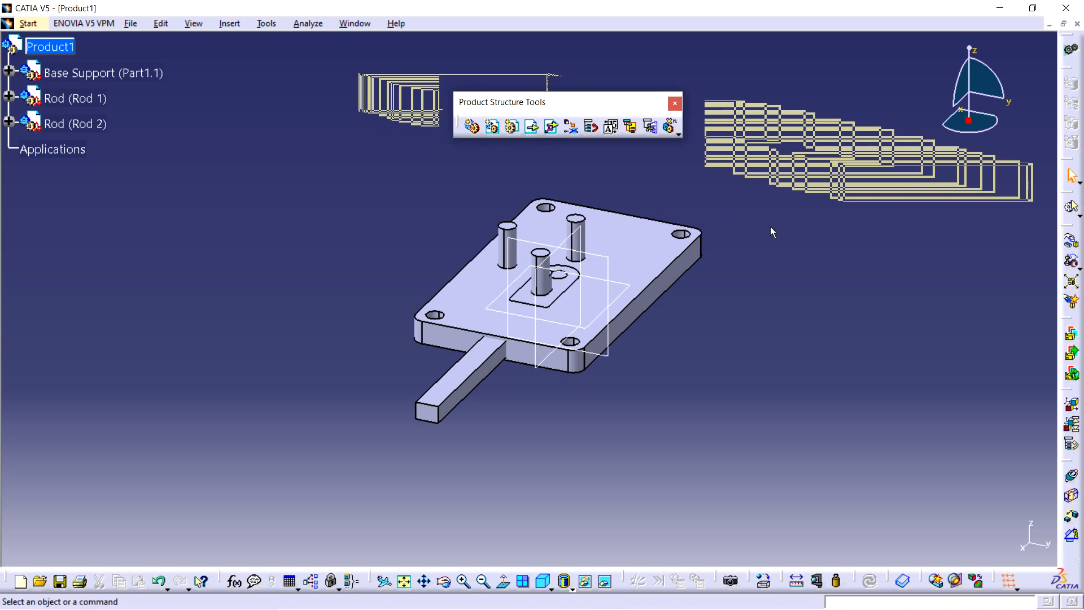
pyautogui.moveTo(560, 109); pyautogui.dragTo(469, 83)
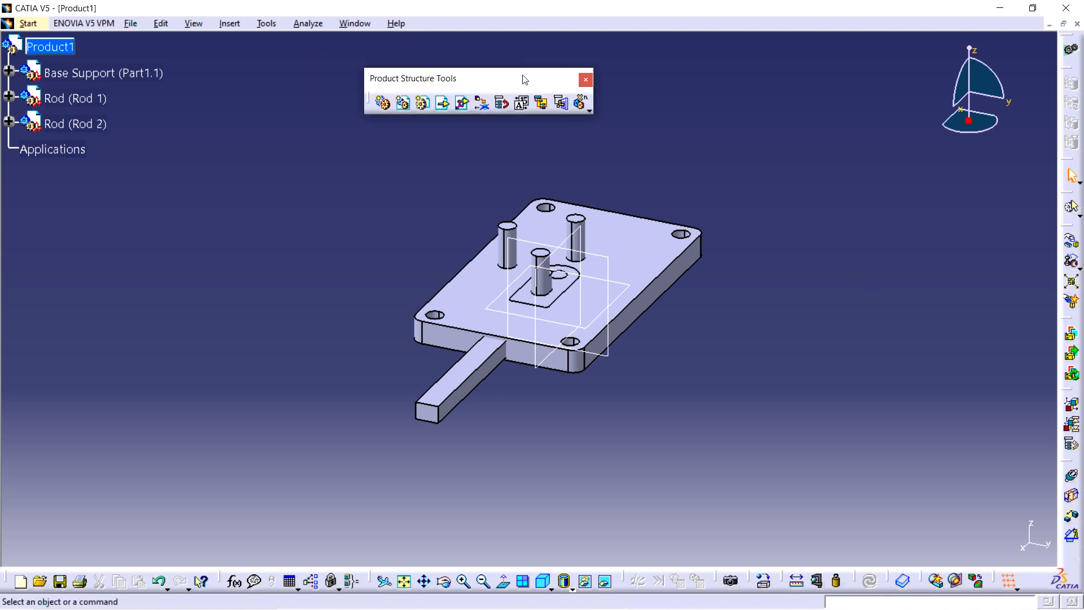
pyautogui.moveTo(1066, 460); pyautogui.dragTo(684, 86)
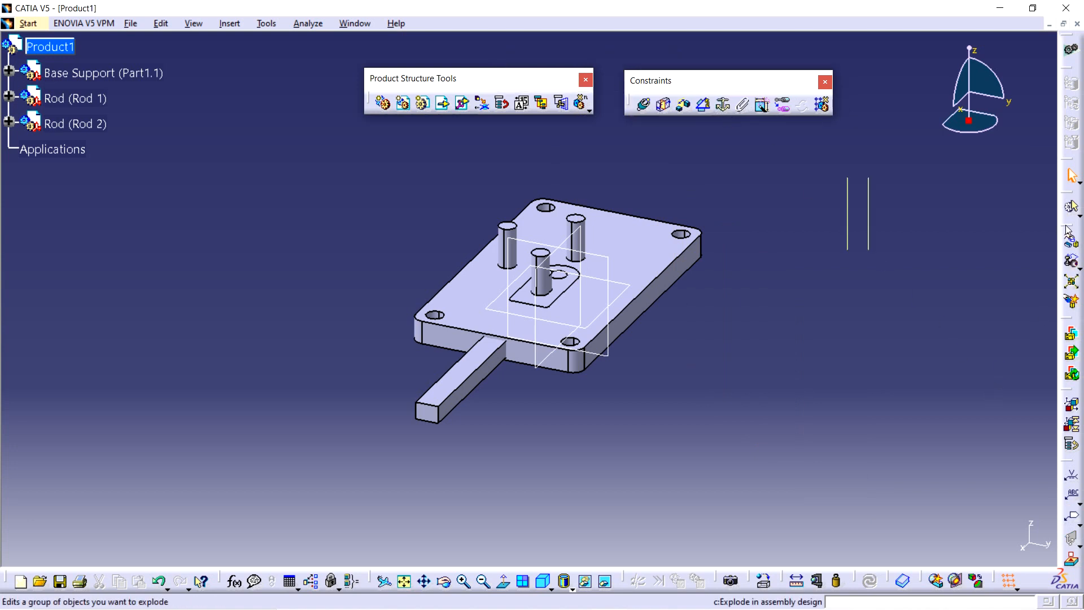
pyautogui.moveTo(1067, 229); pyautogui.dragTo(861, 167)
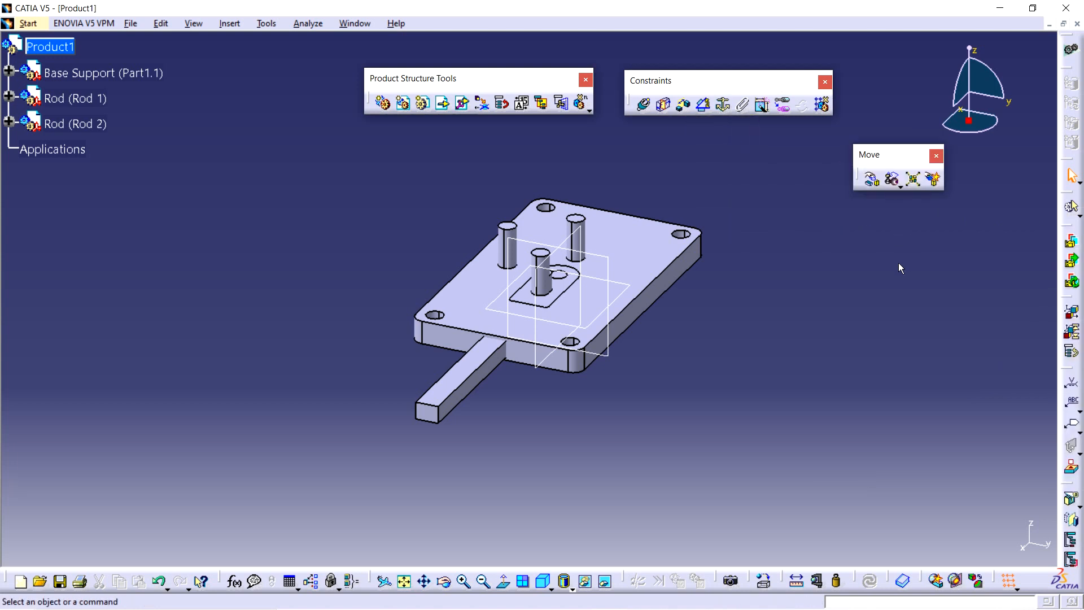
# Manipulate both rods along the Y axis so they sit side by side, clear of the Base Support.
pyautogui.click(873, 180)
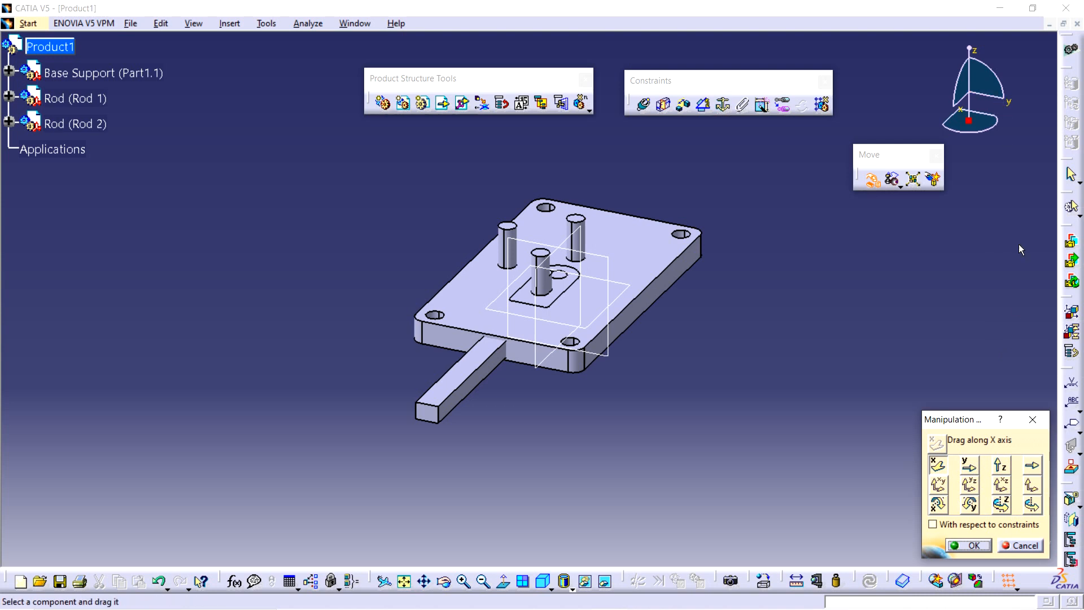
pyautogui.click(969, 465)
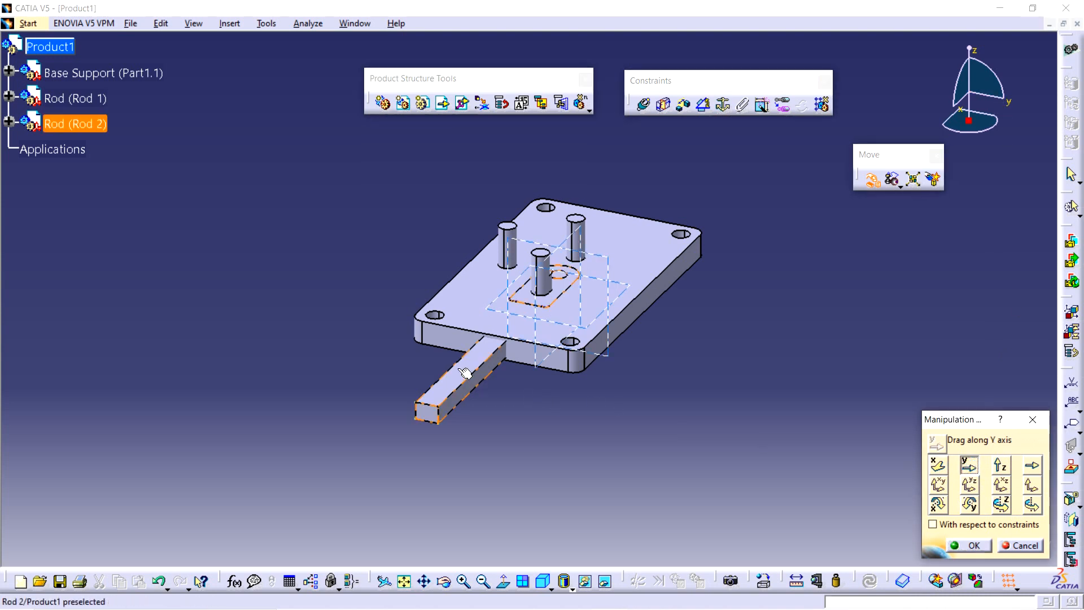
pyautogui.moveTo(466, 372); pyautogui.dragTo(226, 283)
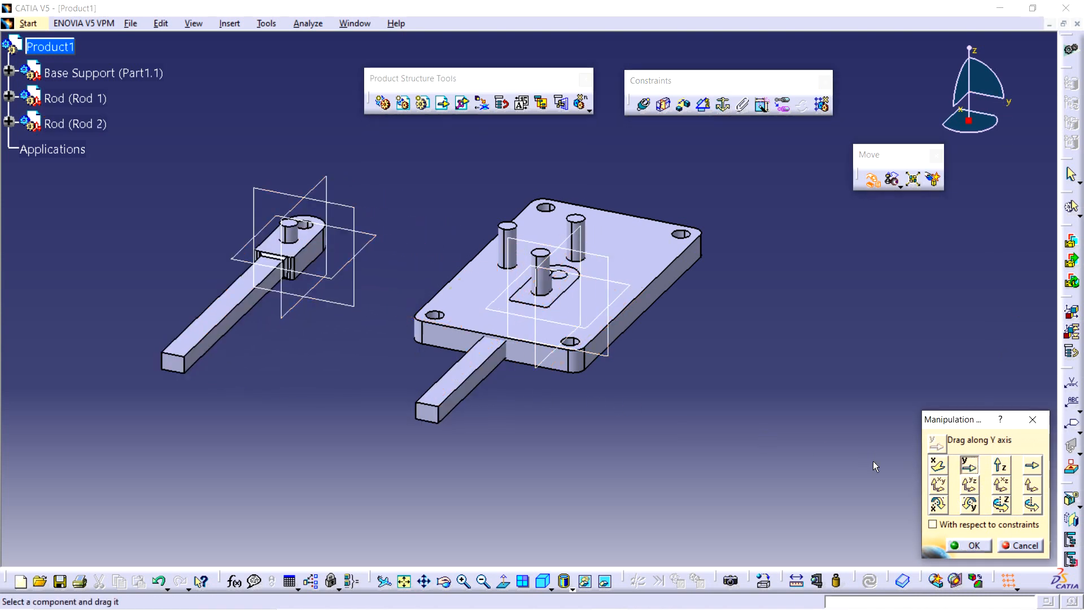
pyautogui.moveTo(463, 370); pyautogui.dragTo(316, 342)
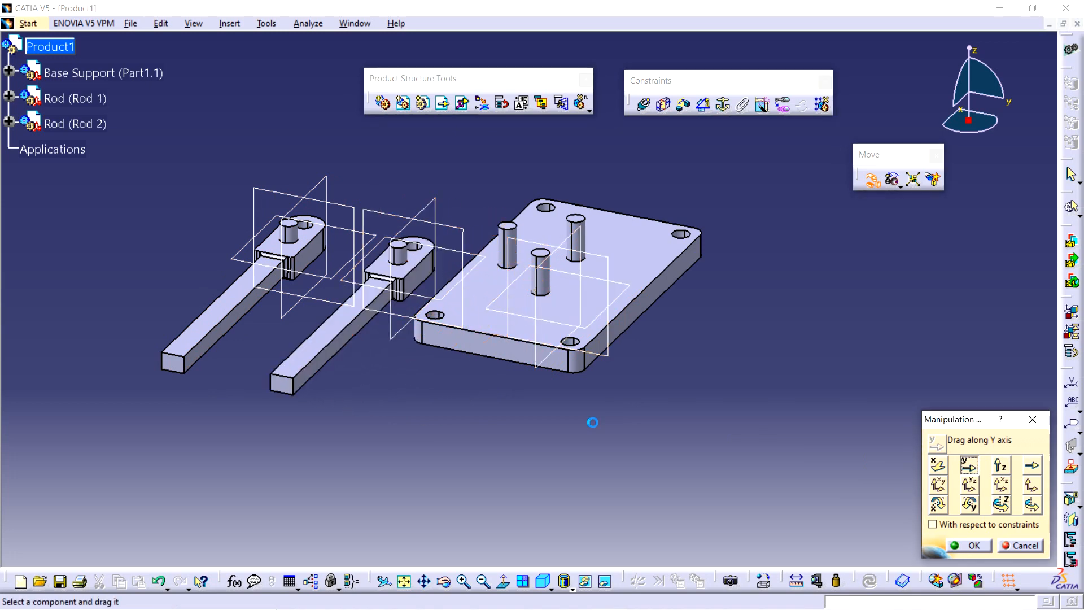
pyautogui.click(972, 543)
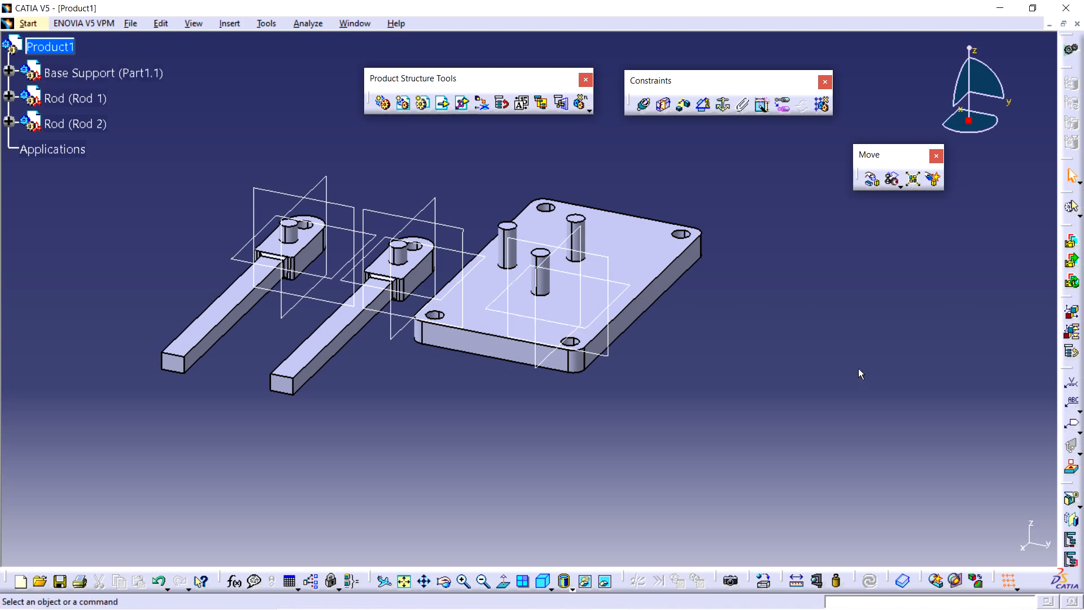
# Fix the Base Support in place with a Fix constraint.
pyautogui.click(724, 105)
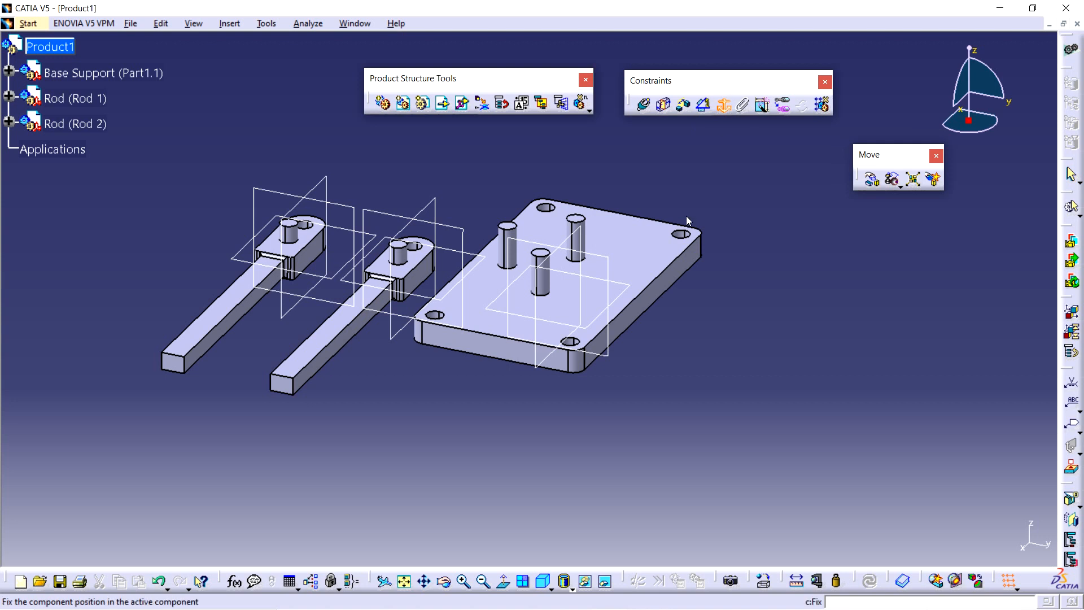
pyautogui.click(640, 258)
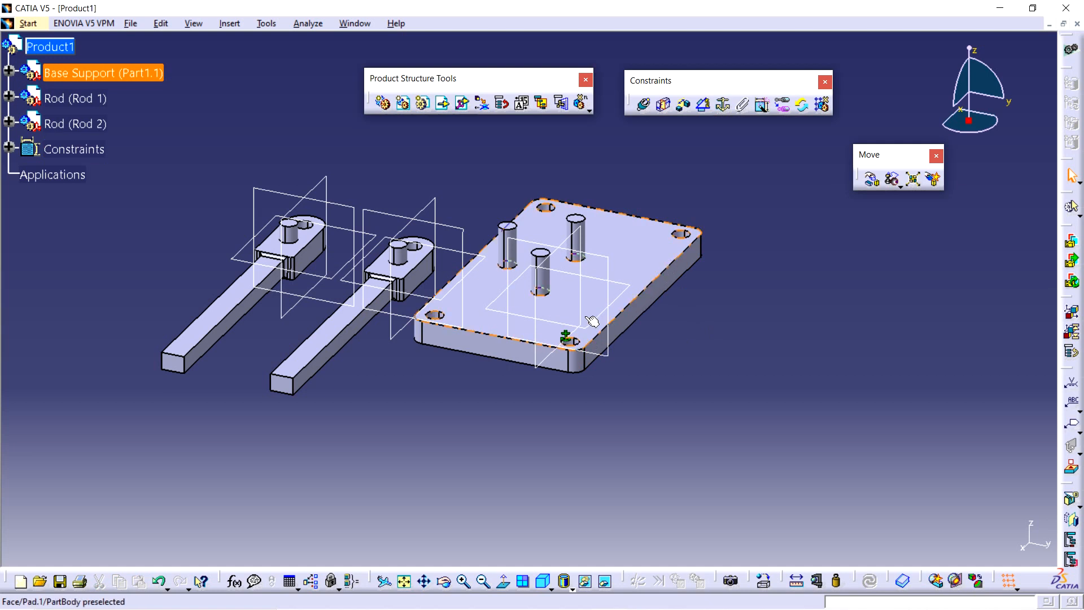
# Test the Fix constraint by moving the Base Support along the Y axis and updating the assembly to restore its position.
pyautogui.click(872, 179)
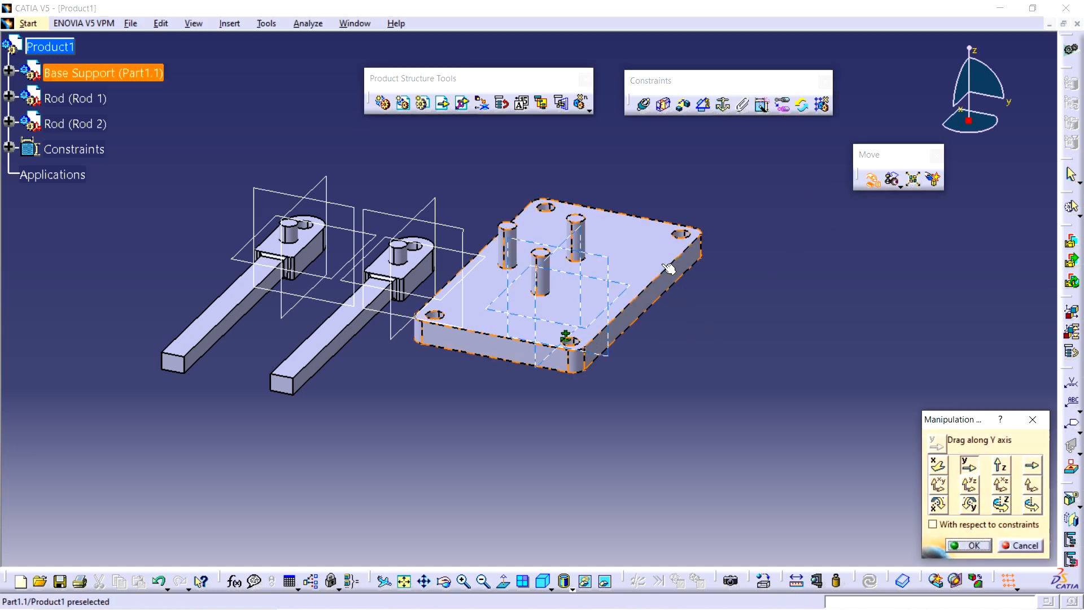
pyautogui.moveTo(712, 311); pyautogui.dragTo(938, 339)
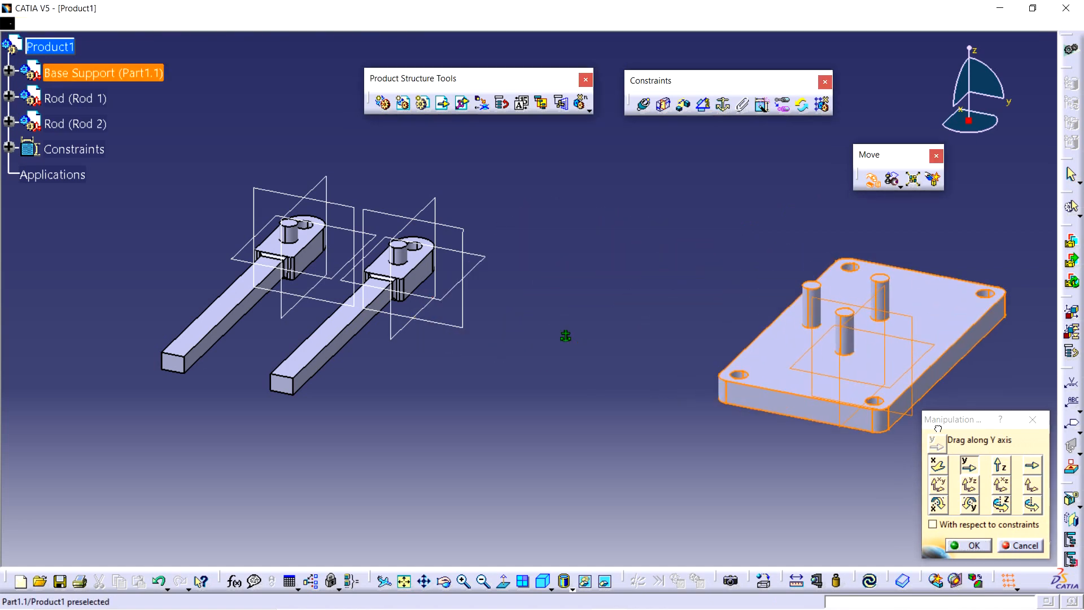
pyautogui.click(967, 545)
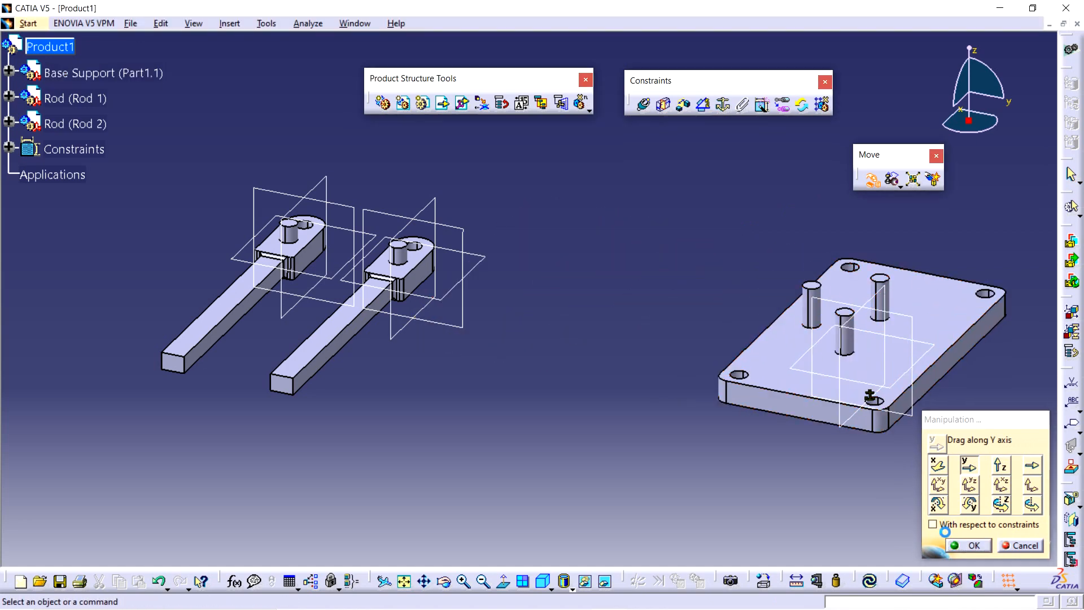
pyautogui.click(870, 581)
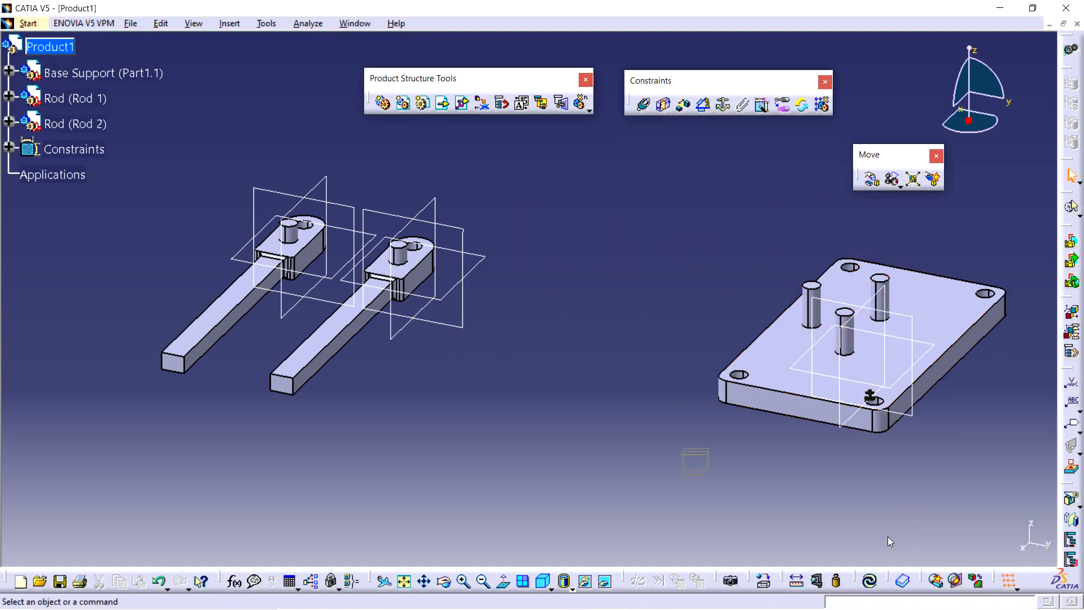
pyautogui.moveTo(981, 490); pyautogui.dragTo(996, 502)
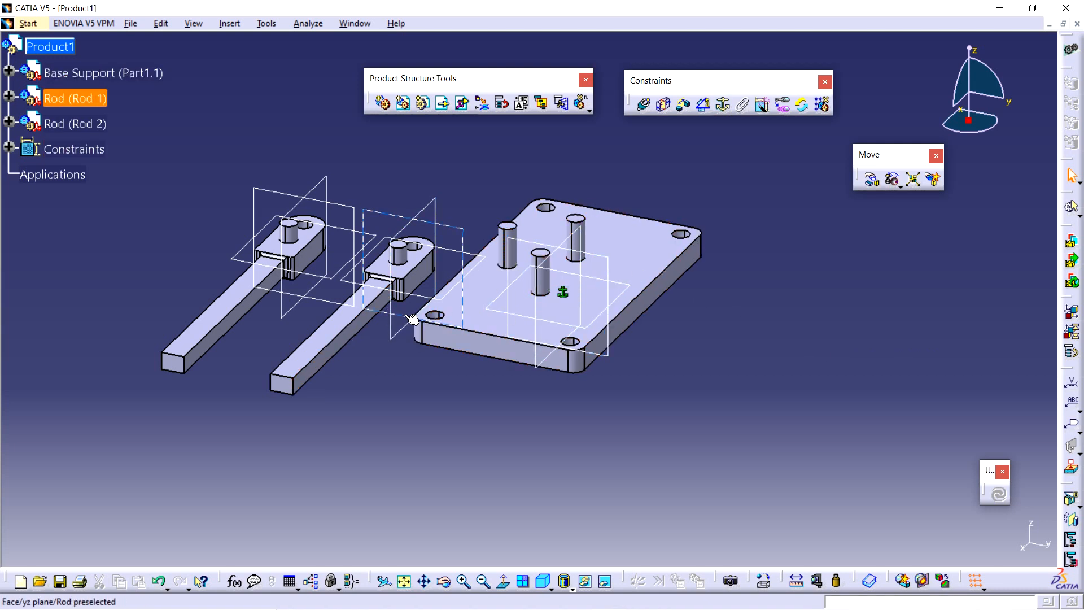
# Manipulate Rod 1 along the Y axis to the opposite side of the Base Support from Rod 2.
pyautogui.click(872, 179)
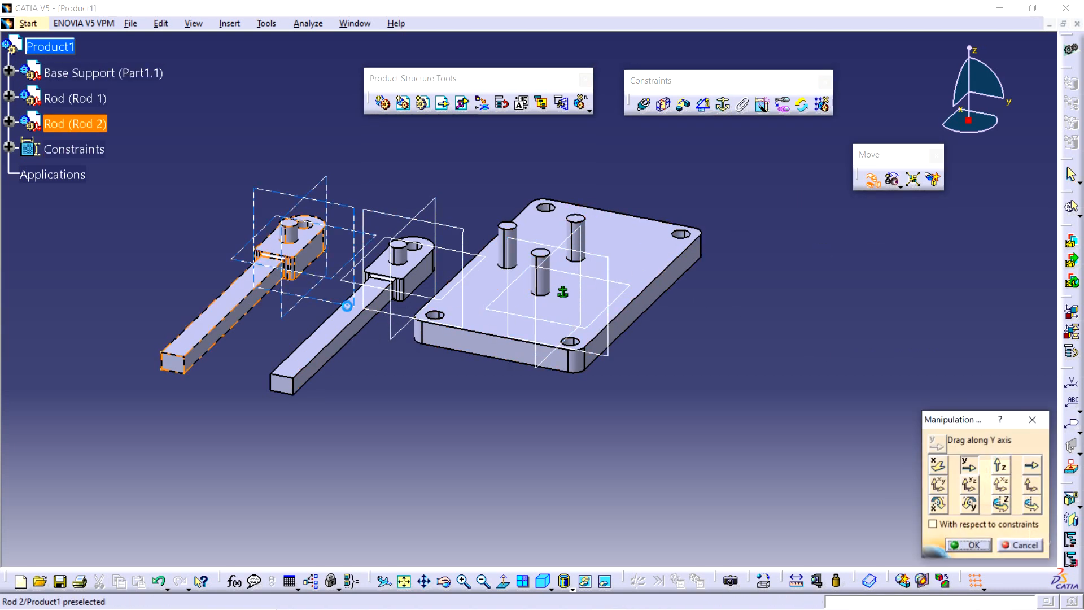
pyautogui.moveTo(354, 314); pyautogui.dragTo(750, 381)
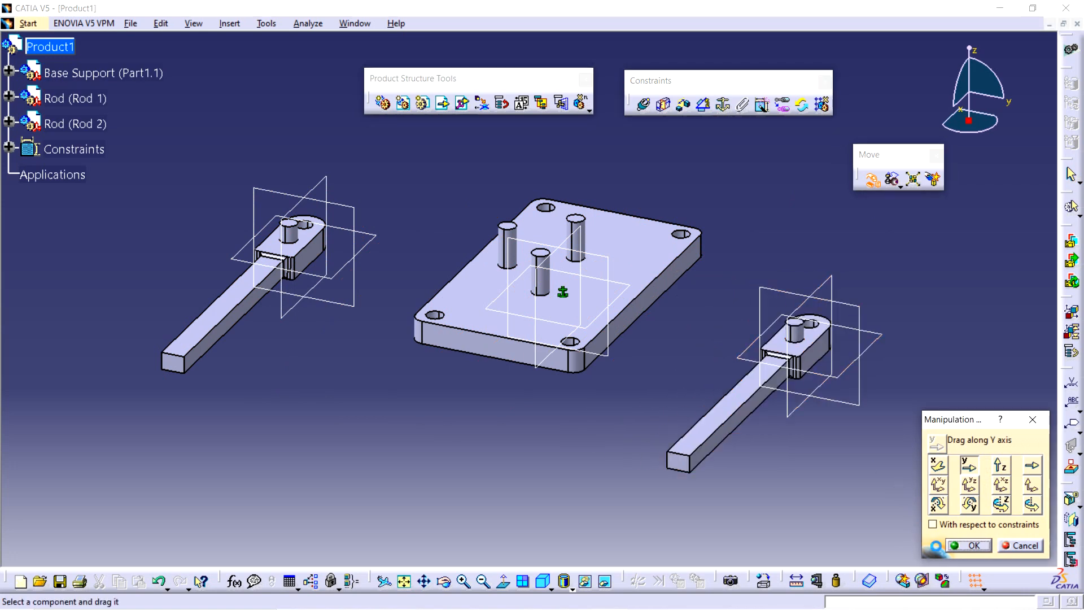
pyautogui.click(969, 546)
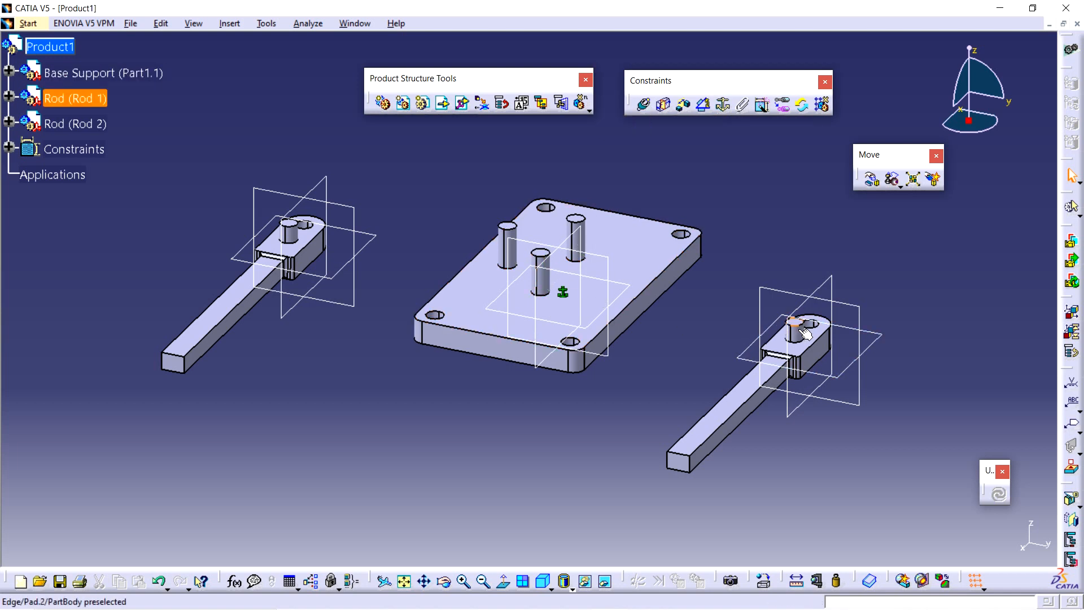
# Constrain Rod 1's hole axis coincident with the Base Support's rear-right pin axis and update the assembly.
pyautogui.click(646, 106)
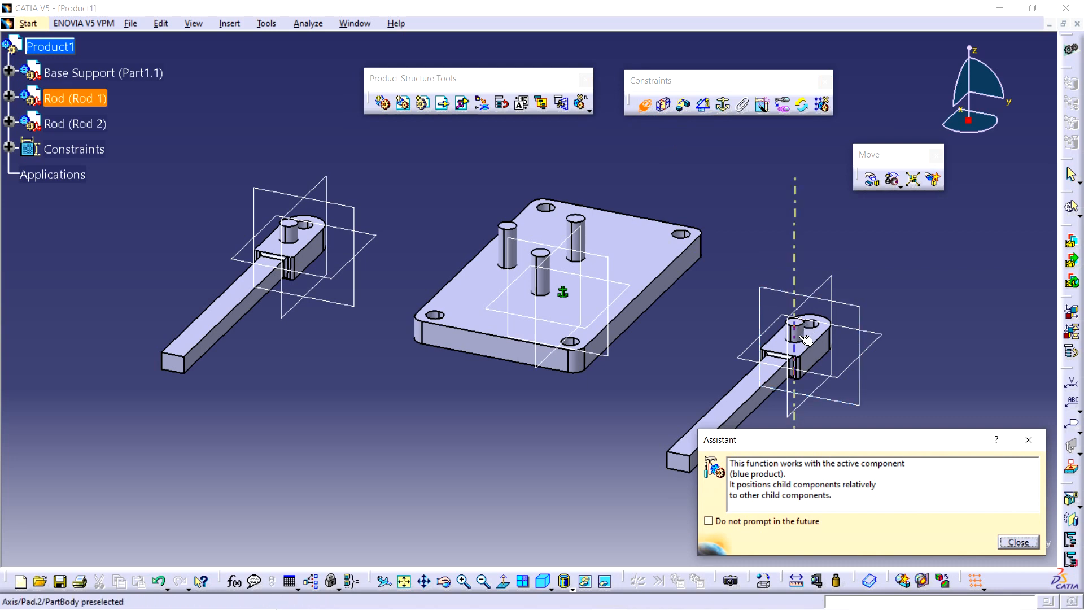
pyautogui.moveTo(803, 344); pyautogui.dragTo(666, 296, button='middle')
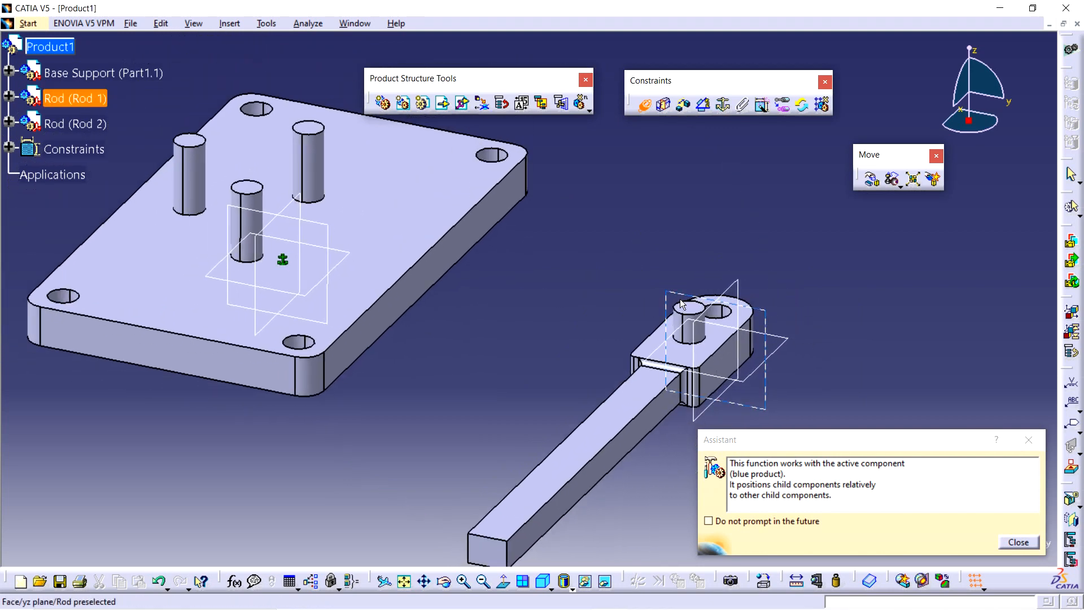
pyautogui.click(698, 303)
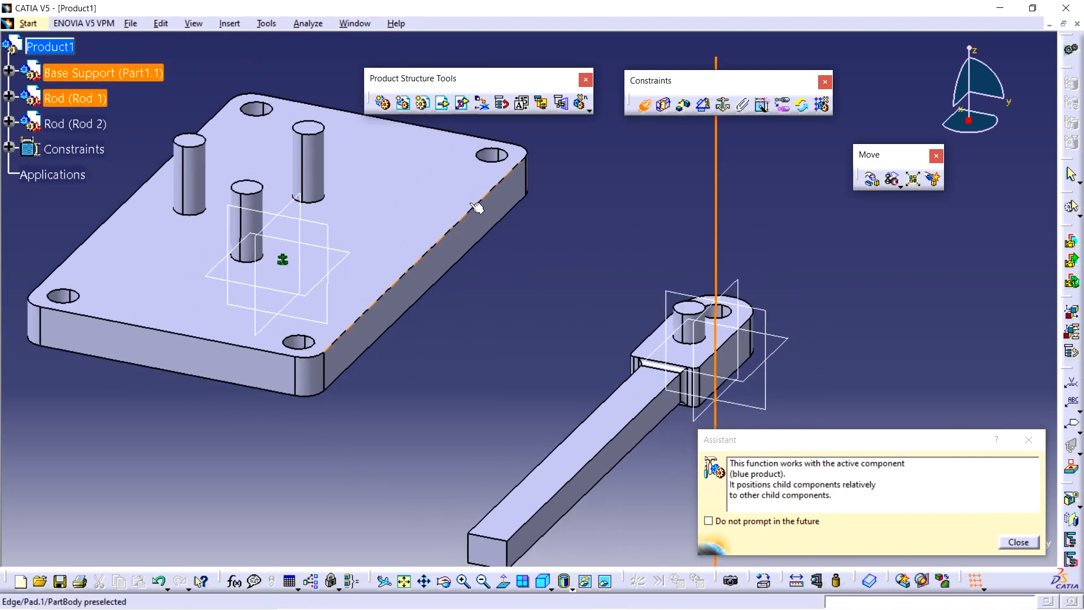
pyautogui.moveTo(297, 201); pyautogui.dragTo(499, 233, button='middle')
pyautogui.click(515, 195)
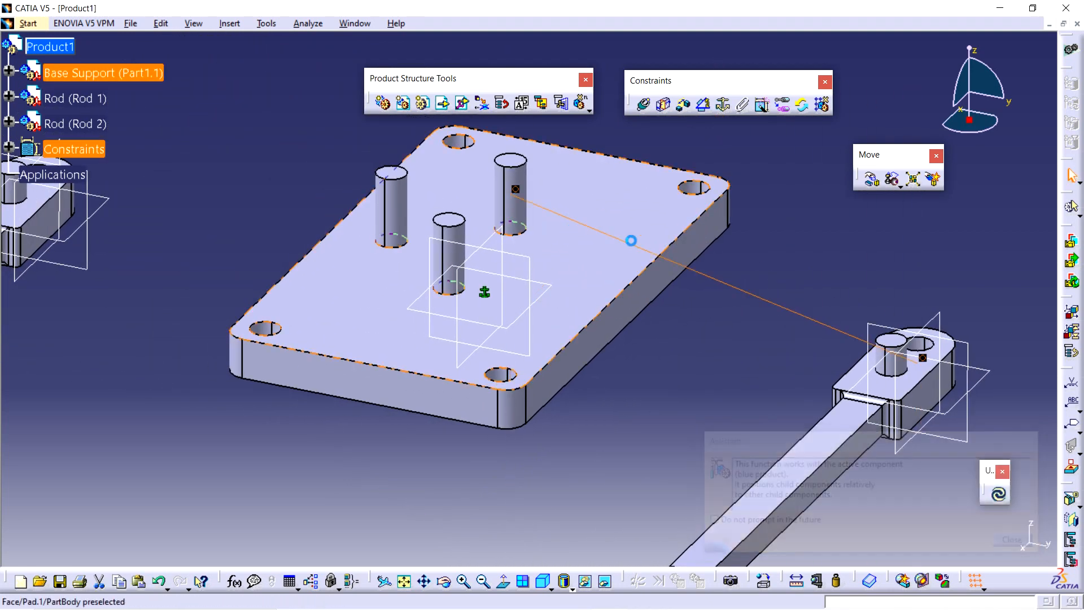
pyautogui.moveTo(661, 241); pyautogui.dragTo(650, 300, button='middle')
pyautogui.click(762, 227)
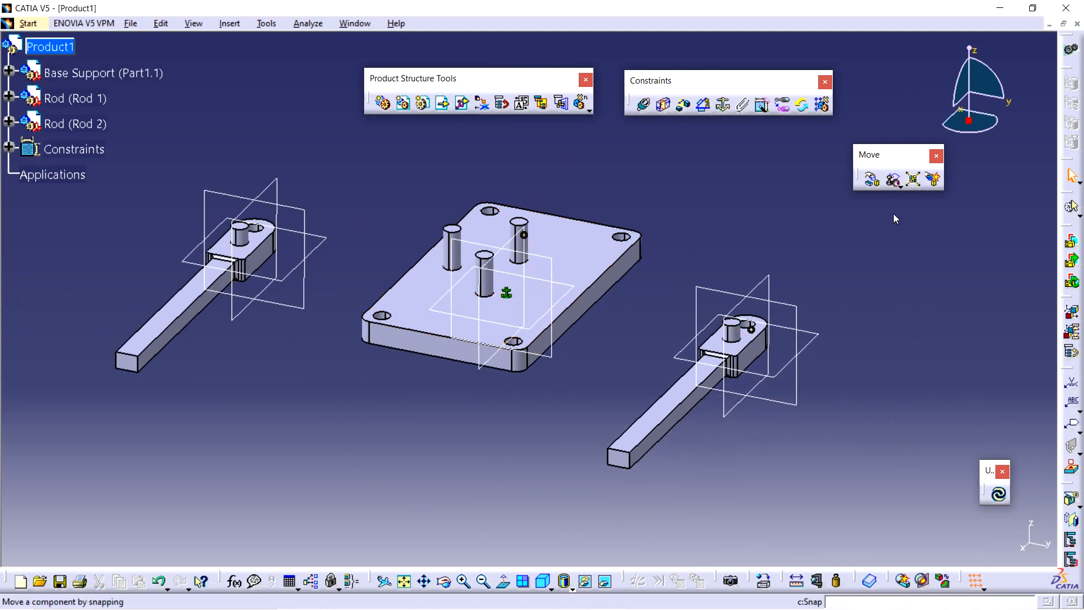
pyautogui.click(998, 494)
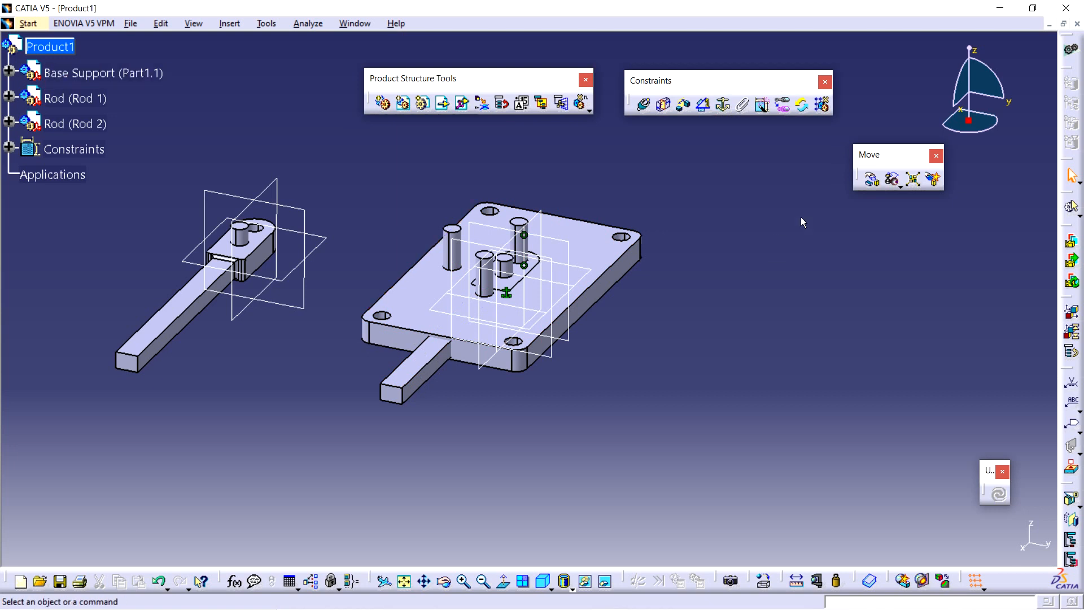
# Manipulate Rod 1 upward along the Z axis above the Base Support, then rotate it around the constrained pin's axis.
pyautogui.click(873, 181)
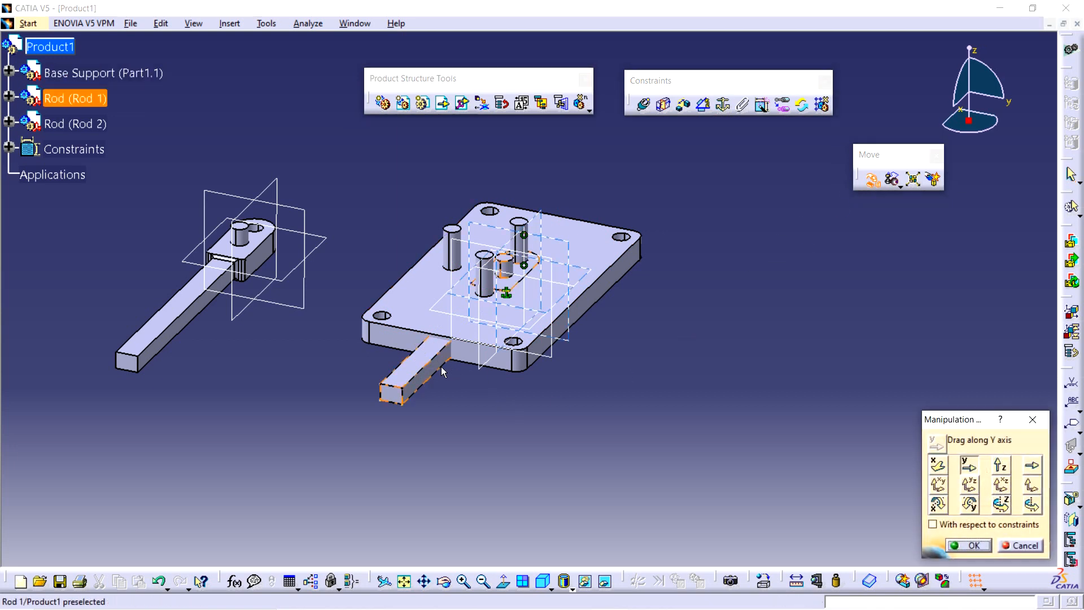
pyautogui.click(1000, 466)
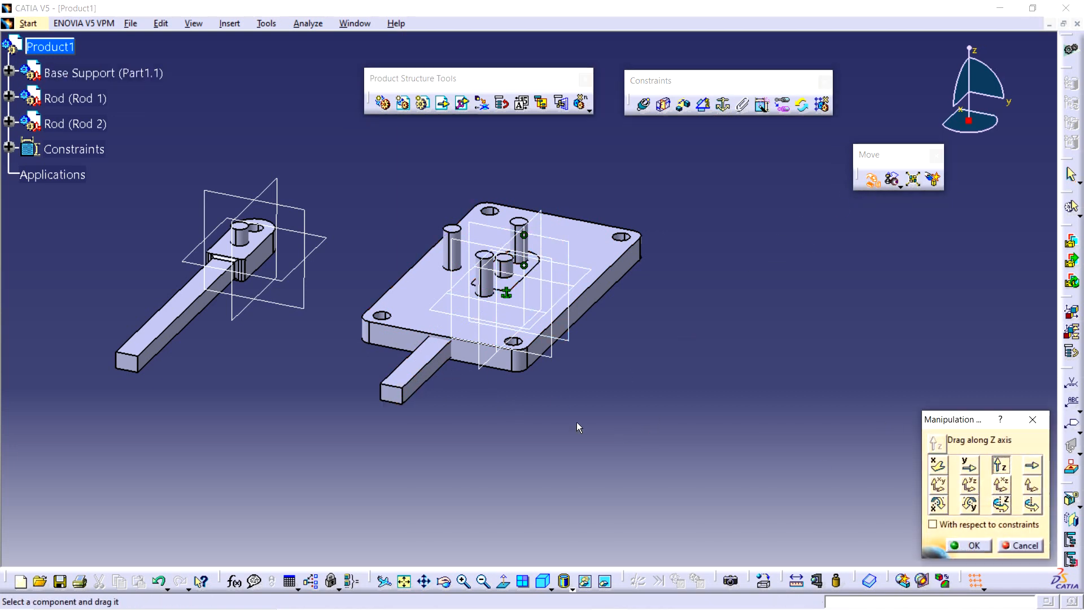
pyautogui.moveTo(446, 371); pyautogui.dragTo(416, 330)
pyautogui.click(1031, 504)
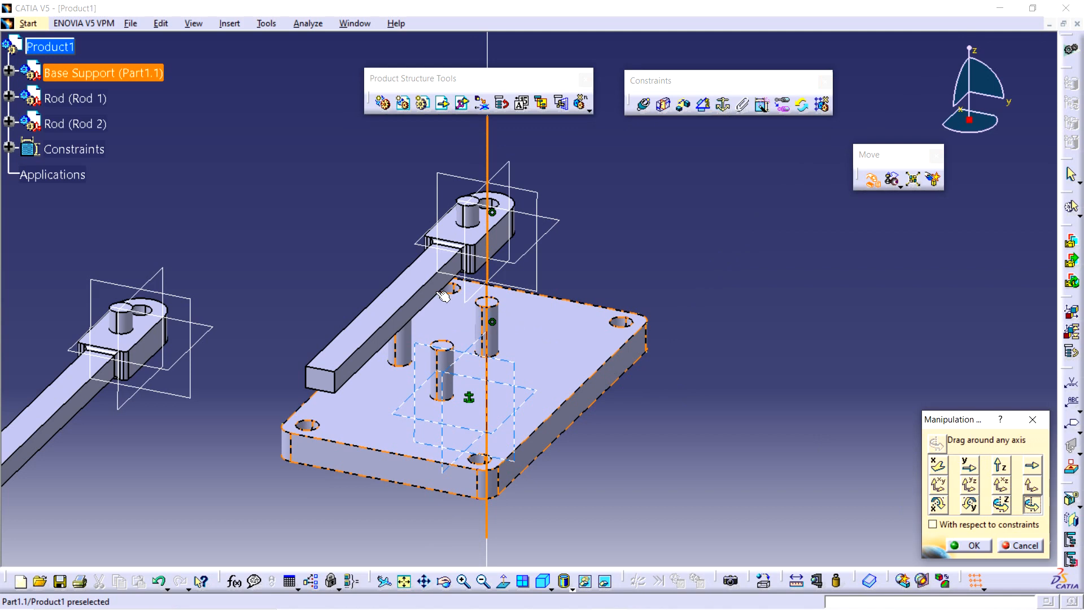
pyautogui.moveTo(386, 314); pyautogui.dragTo(293, 145)
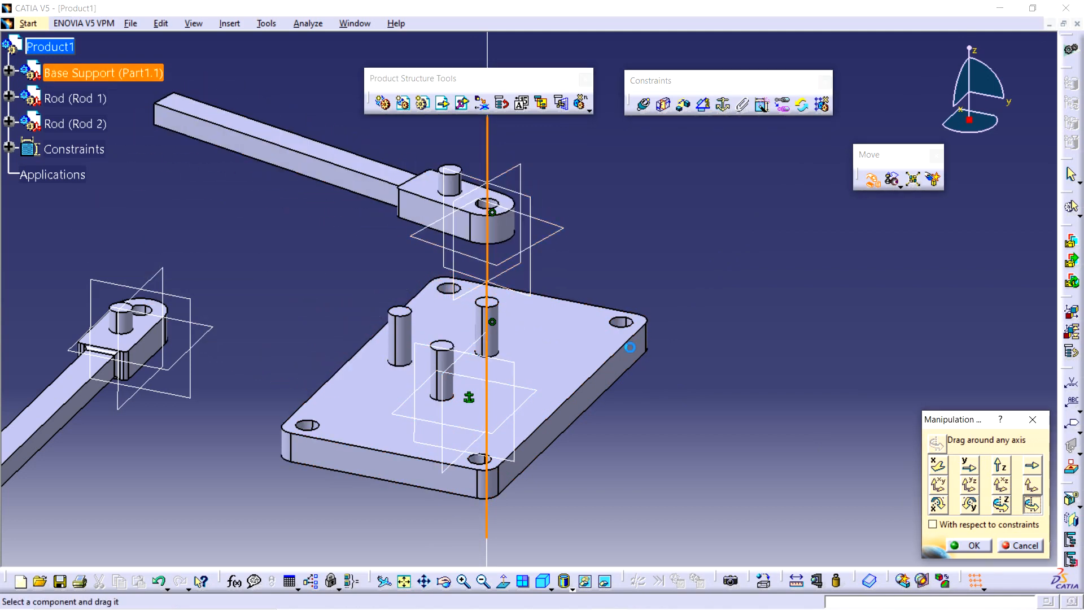
pyautogui.click(976, 545)
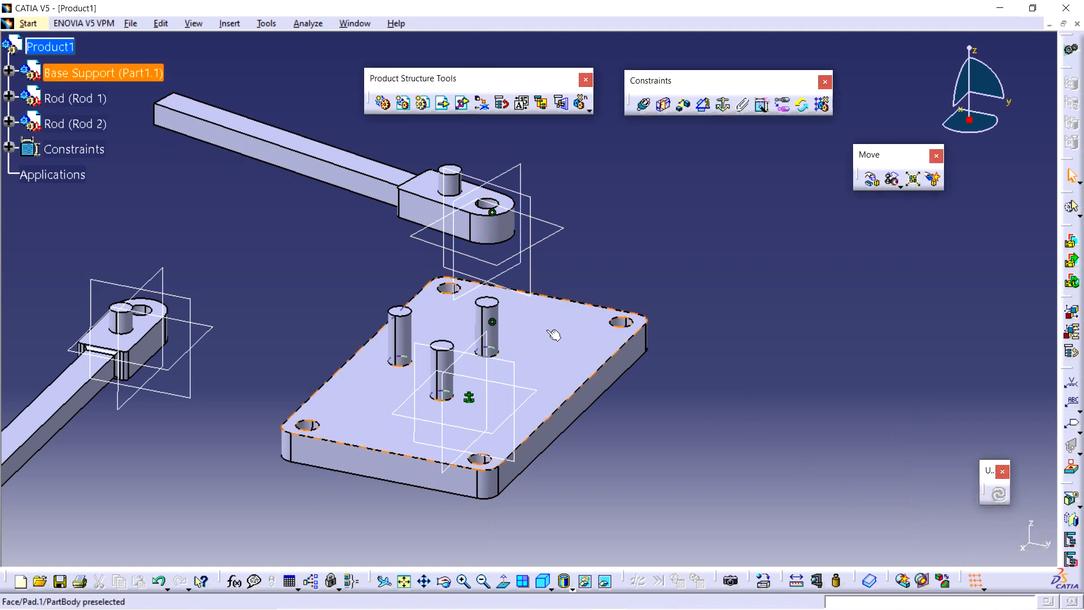
# Add a 0 mm Offset constraint between Rod 1's underside and the Base Support's top face, then update the assembly.
pyautogui.moveTo(554, 335); pyautogui.dragTo(501, 288, button='middle')
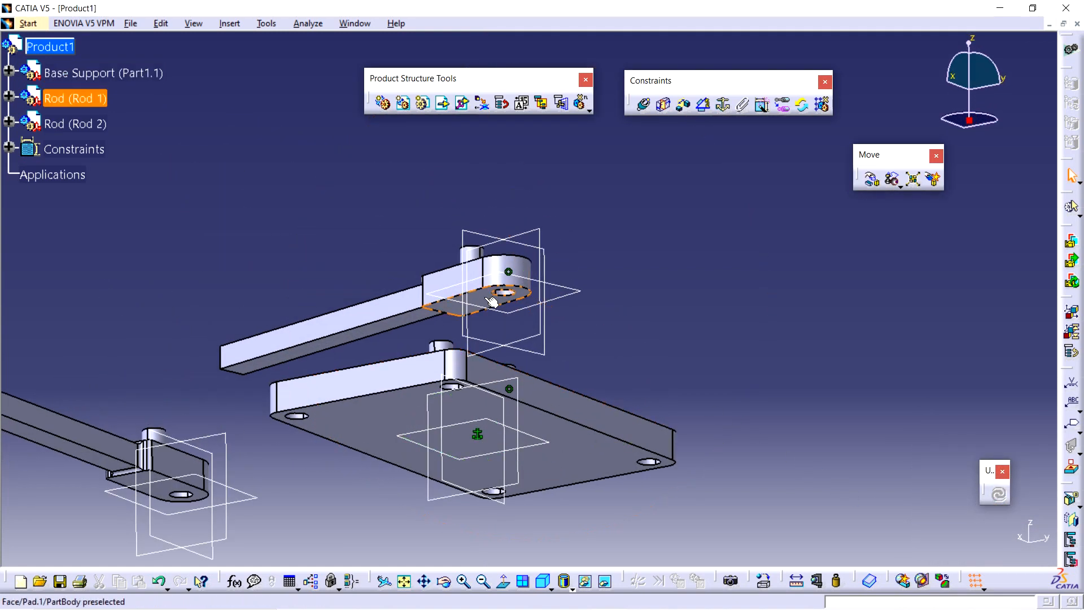
pyautogui.click(683, 107)
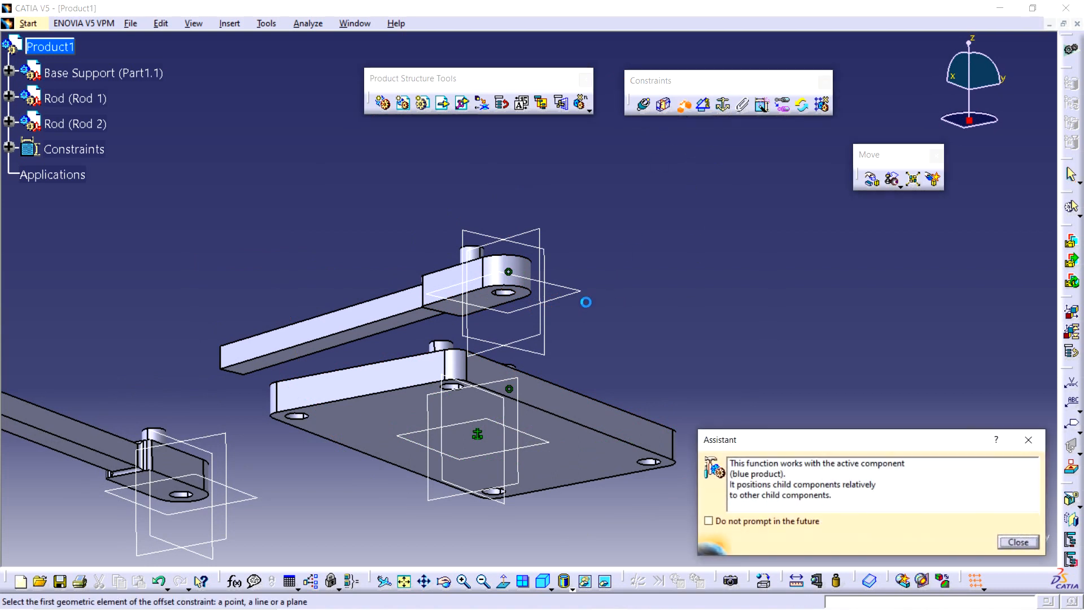
pyautogui.click(489, 305)
pyautogui.moveTo(489, 324); pyautogui.dragTo(535, 479, button='middle')
pyautogui.click(604, 337)
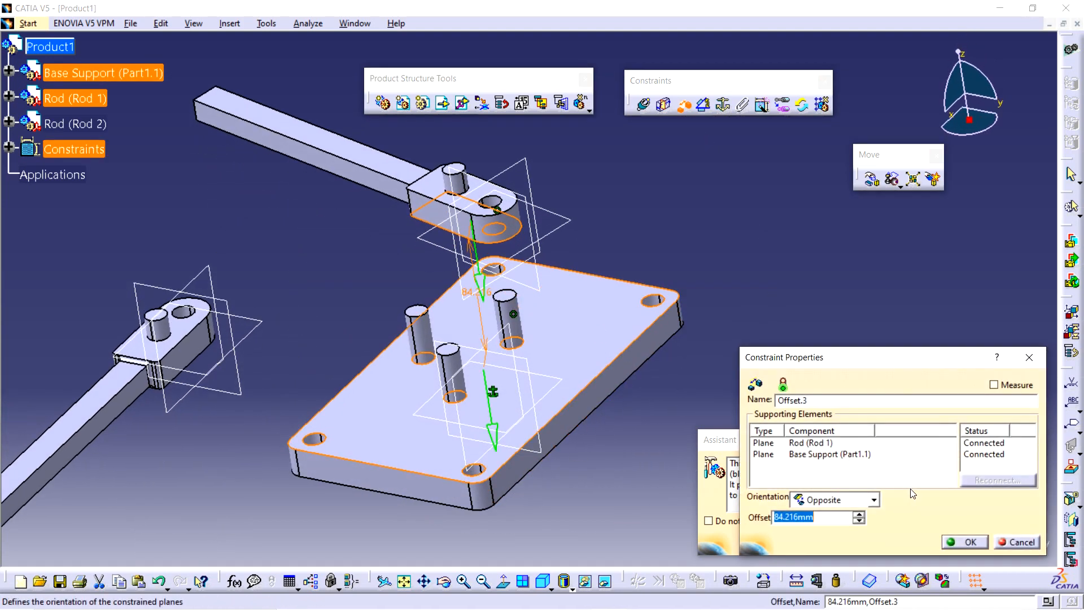
pyautogui.write('0')
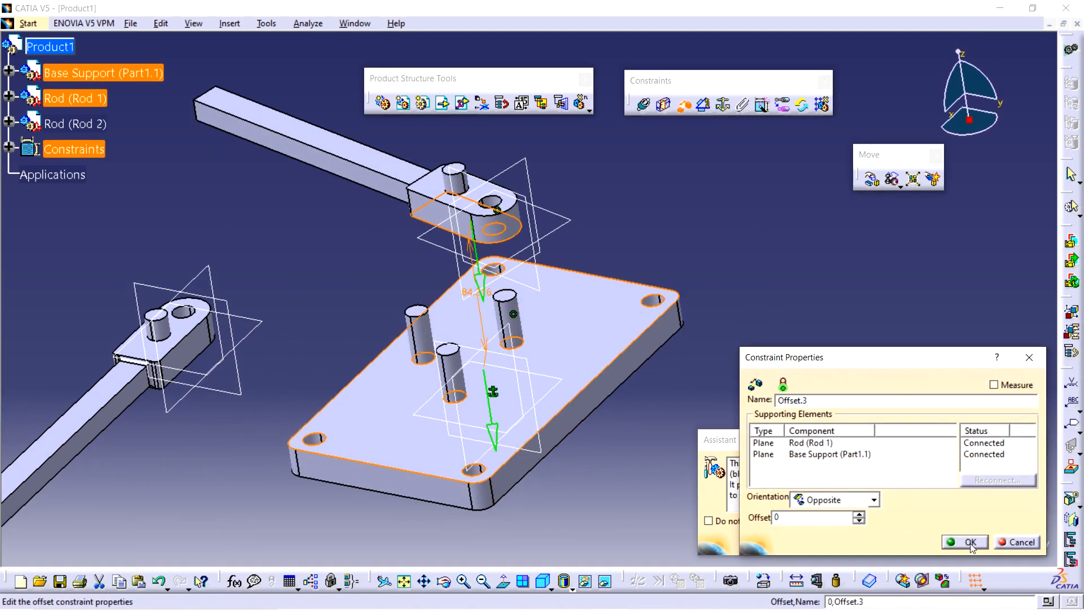
pyautogui.click(969, 542)
pyautogui.click(999, 497)
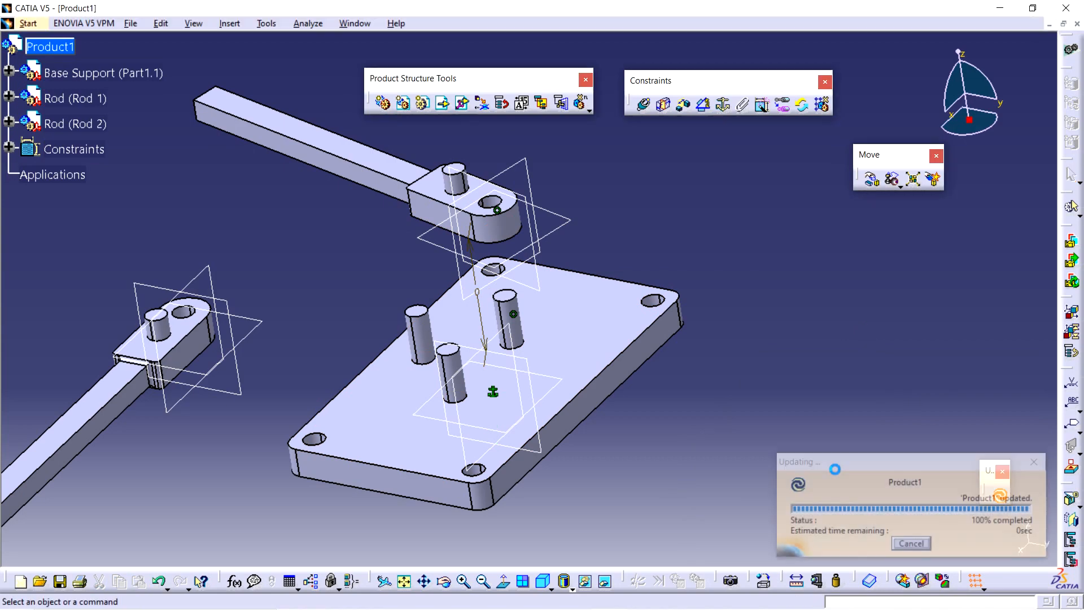
# Constrain the axis of the Base Support's opposite outer pin coincident with Rod 2's hole axis and update the assembly.
pyautogui.moveTo(717, 299); pyautogui.dragTo(640, 184, button='middle')
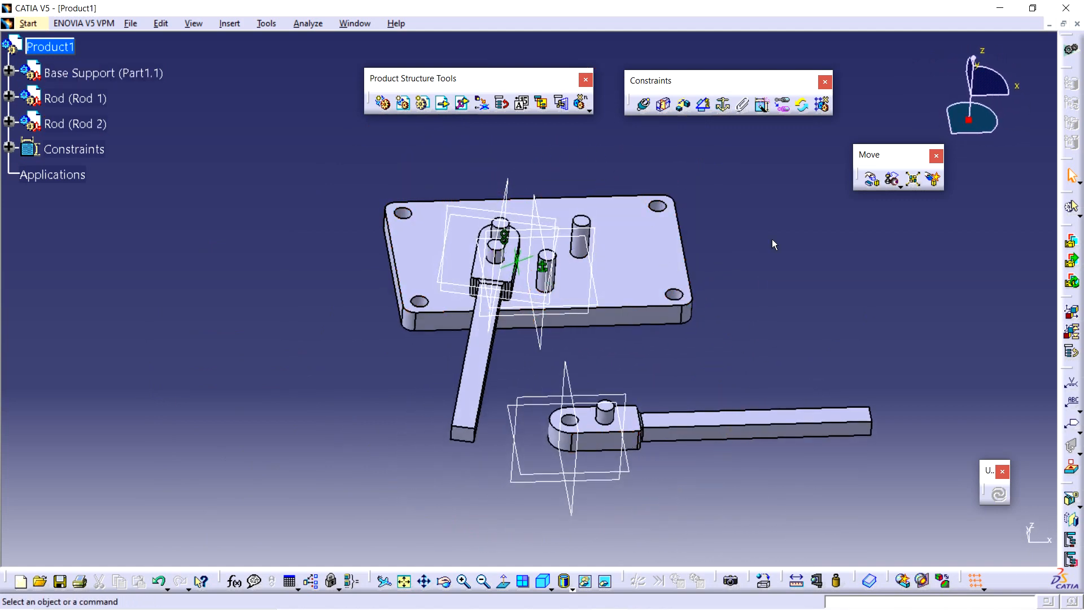
pyautogui.click(644, 105)
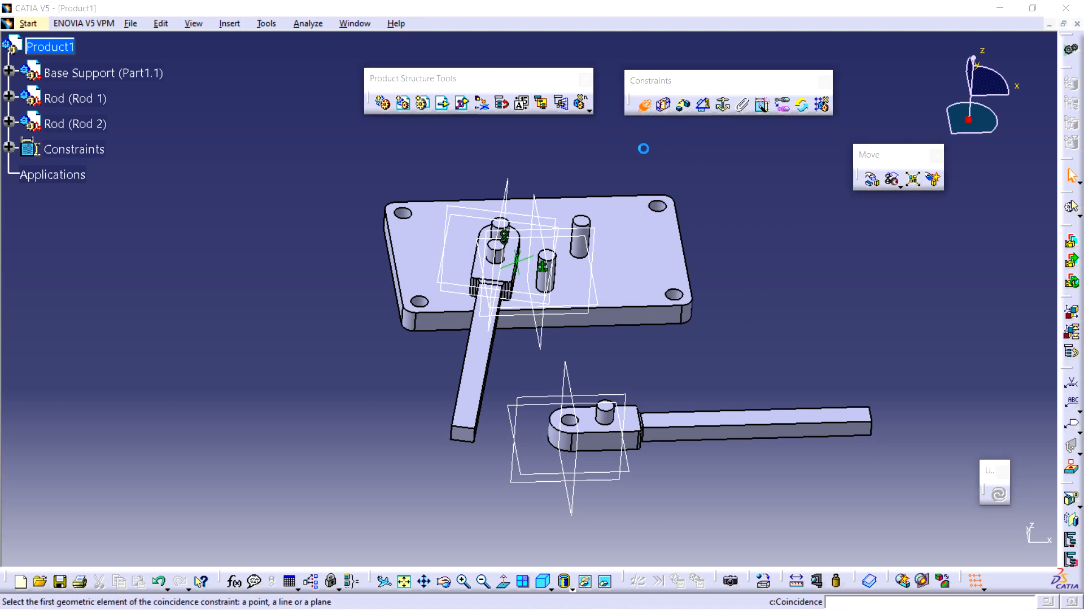
pyautogui.click(588, 246)
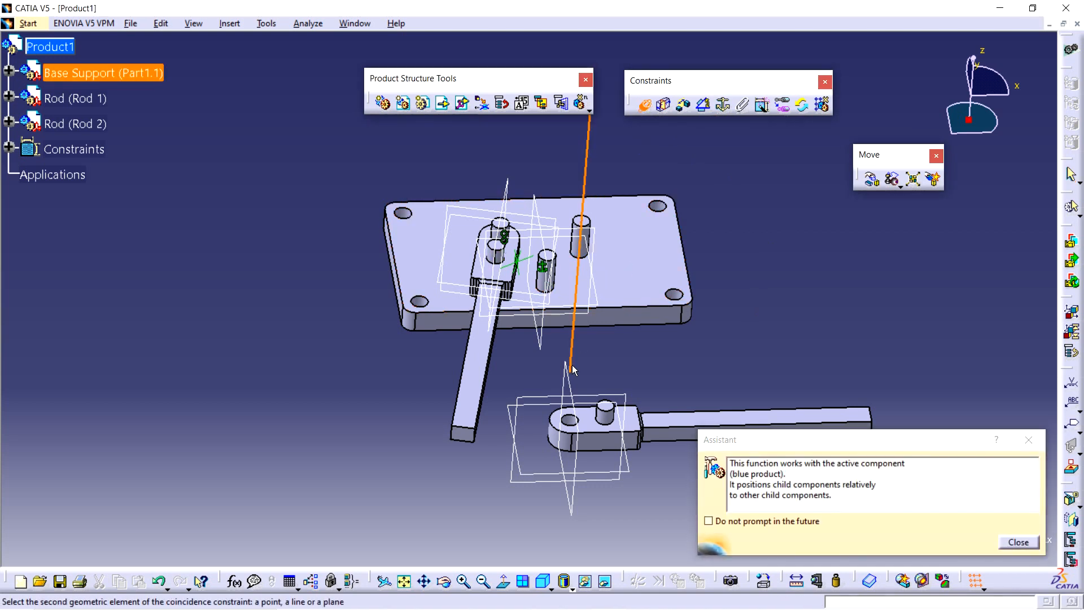
pyautogui.click(575, 422)
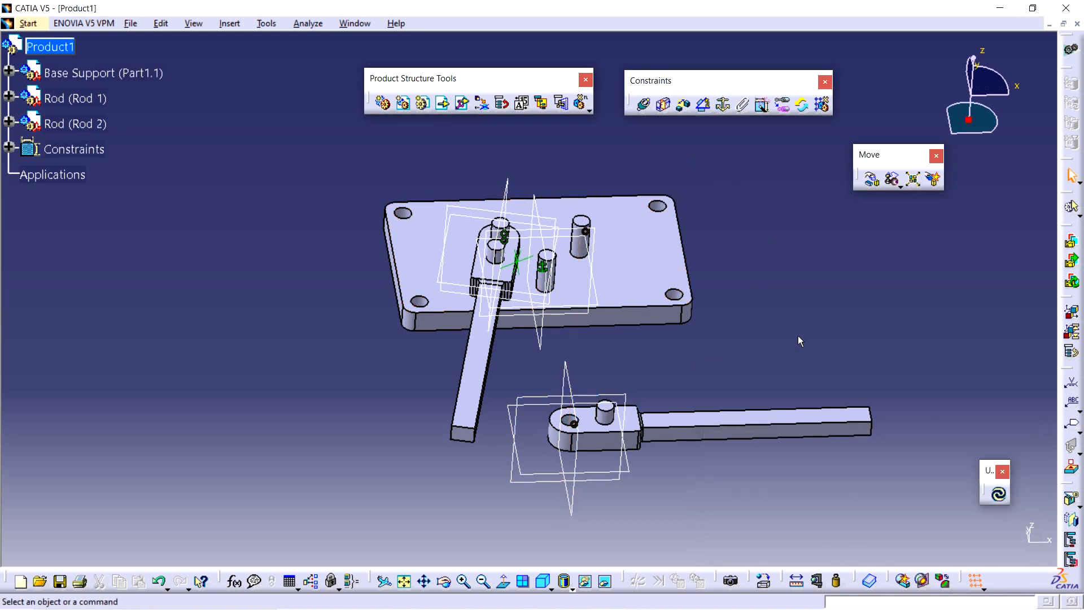
pyautogui.click(1000, 495)
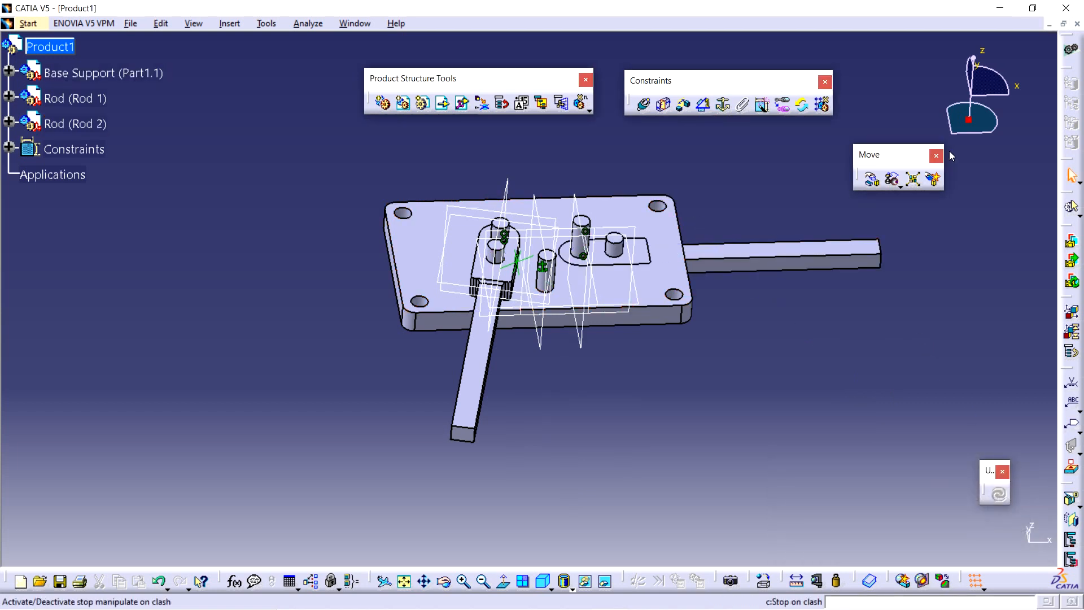
# Manipulate Rod 2 upward along the Z axis until it is clear above the Base Support.
pyautogui.click(872, 181)
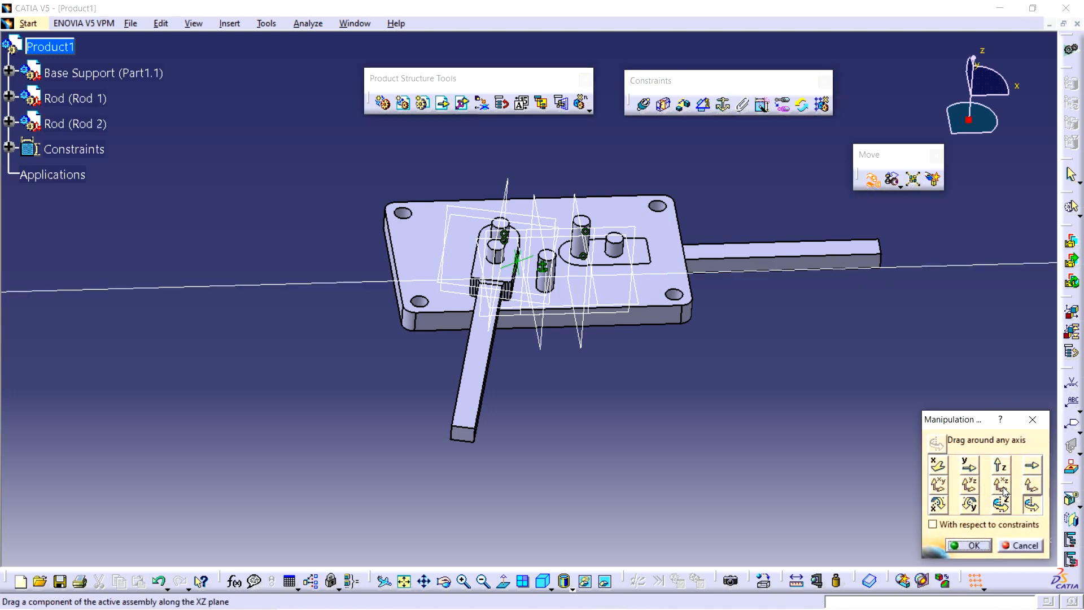
pyautogui.click(1001, 466)
pyautogui.moveTo(780, 271); pyautogui.dragTo(778, 155)
pyautogui.click(968, 546)
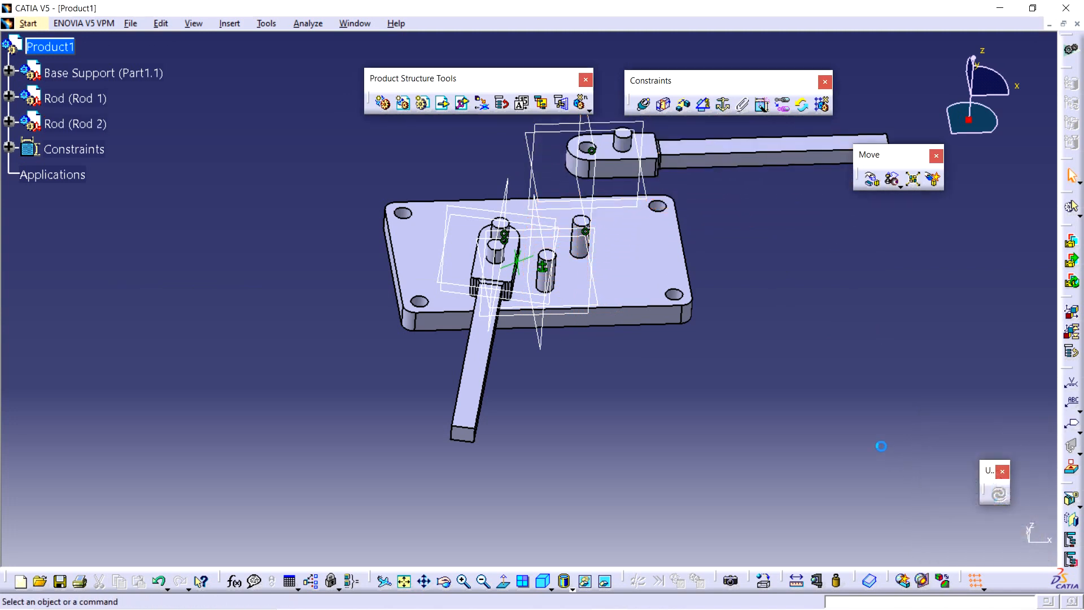
# Add a 0 mm Offset constraint between the Base Support's top face and Rod 2's underside, then update the assembly.
pyautogui.click(684, 105)
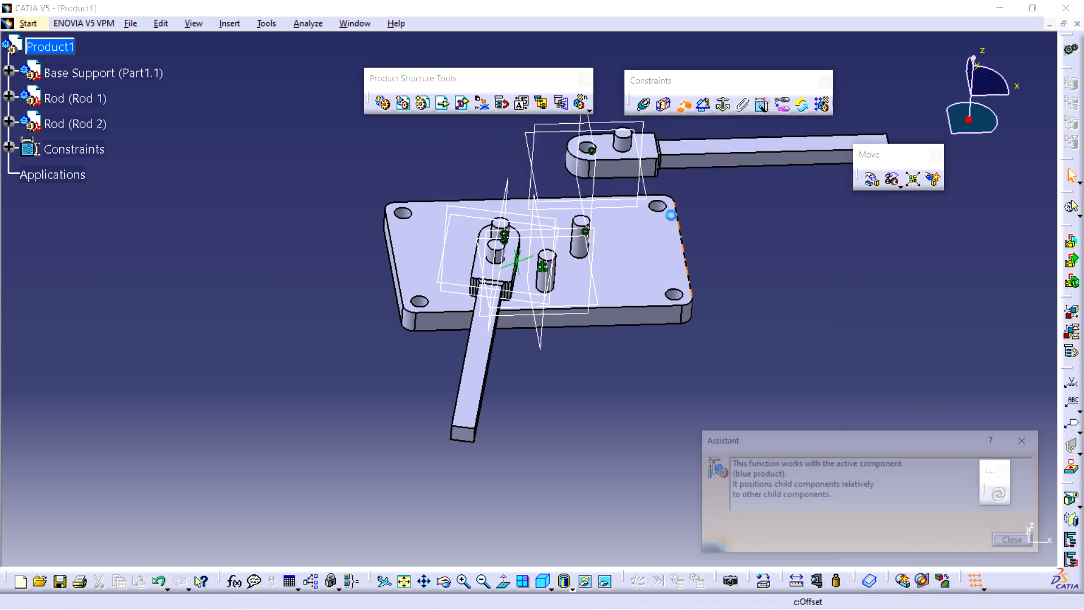
pyautogui.click(646, 247)
pyautogui.moveTo(604, 304); pyautogui.dragTo(556, 181, button='middle')
pyautogui.click(560, 261)
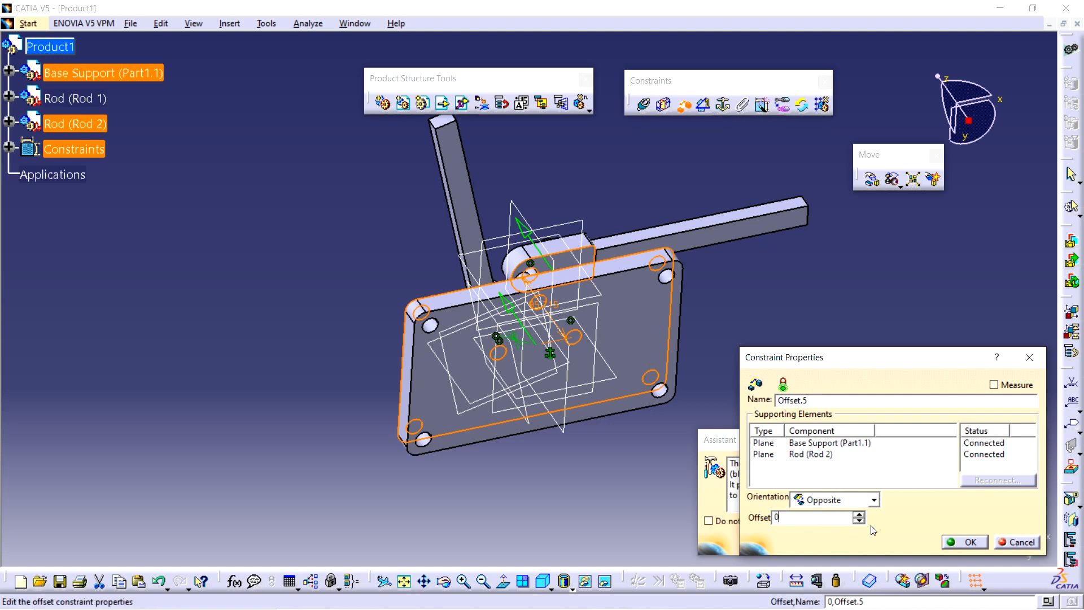
pyautogui.click(958, 545)
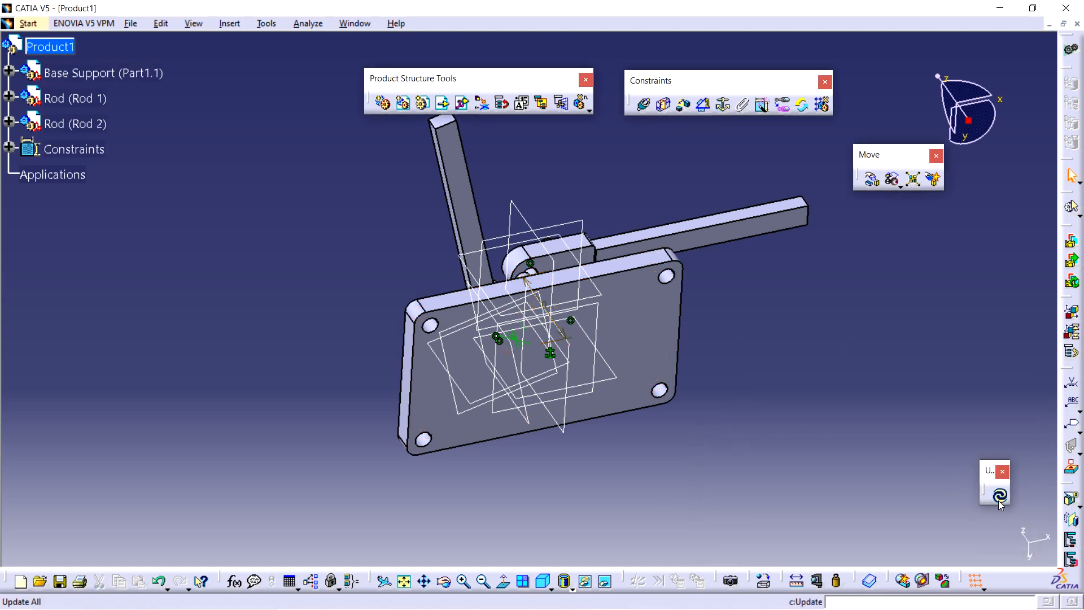
pyautogui.click(999, 497)
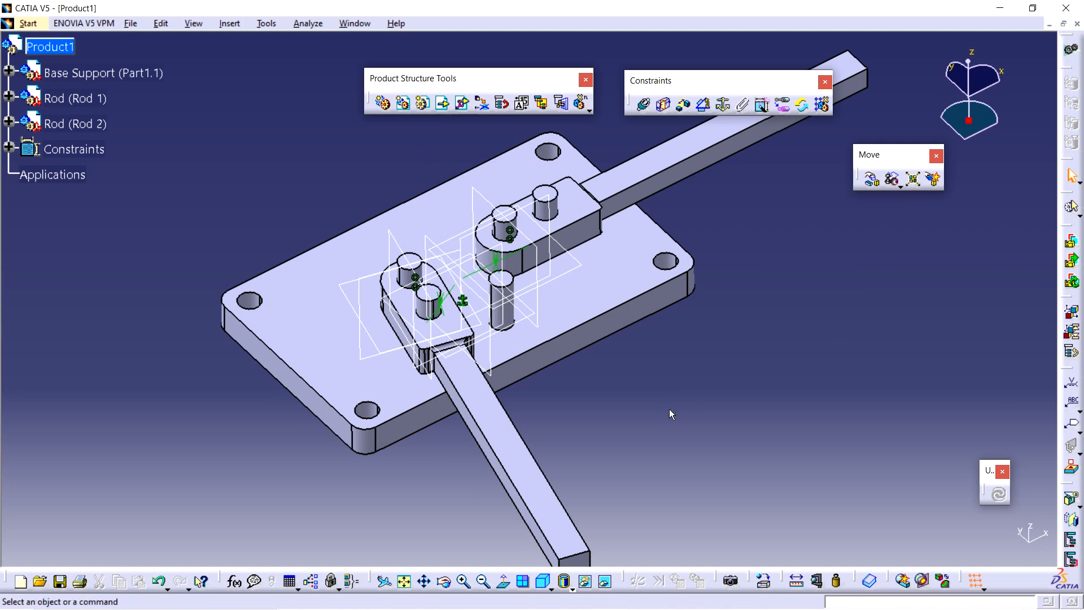
# Rotate Rod 2 around its pin axis so its handle extends off the same side of the plate as Rod 1's.
pyautogui.click(874, 180)
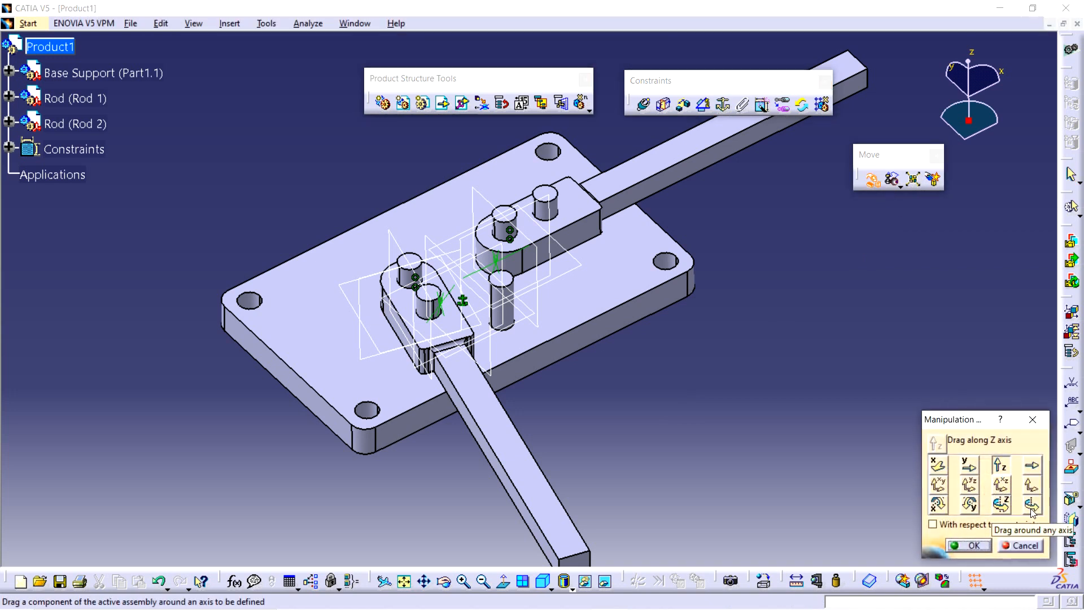
pyautogui.click(1034, 505)
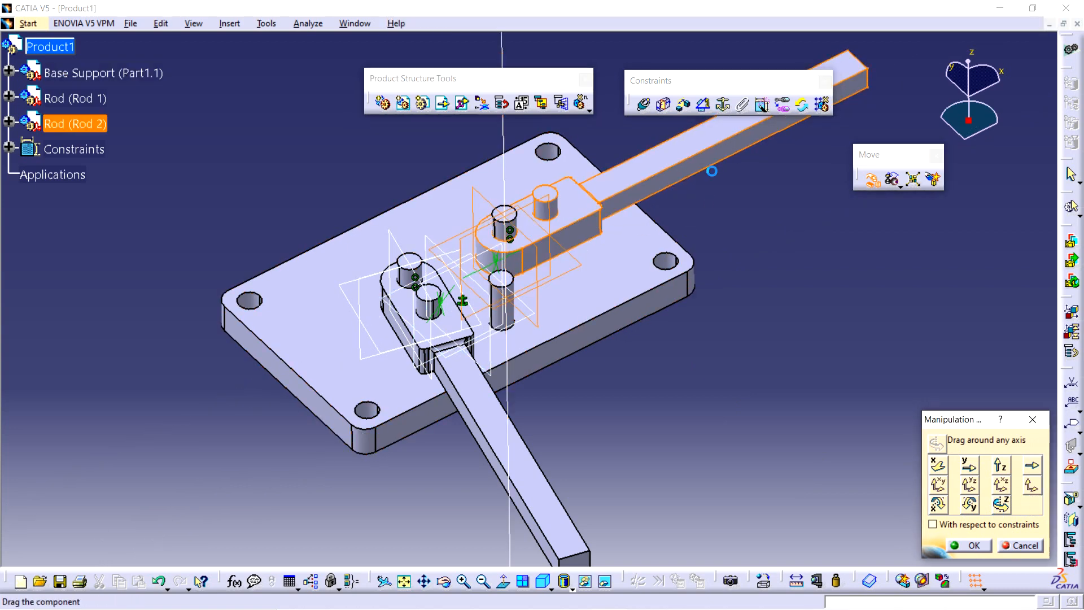
pyautogui.moveTo(712, 171); pyautogui.dragTo(656, 337)
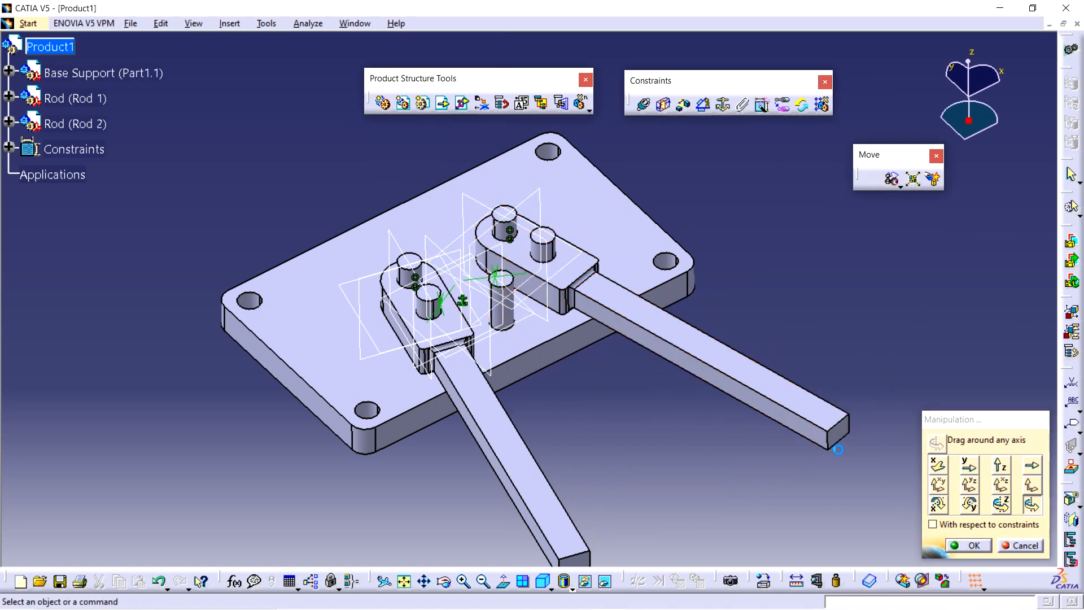
pyautogui.click(960, 545)
# Inspect the chain bender assembly from several angles and return to the isometric view.
pyautogui.moveTo(625, 344); pyautogui.dragTo(591, 356, button='middle')
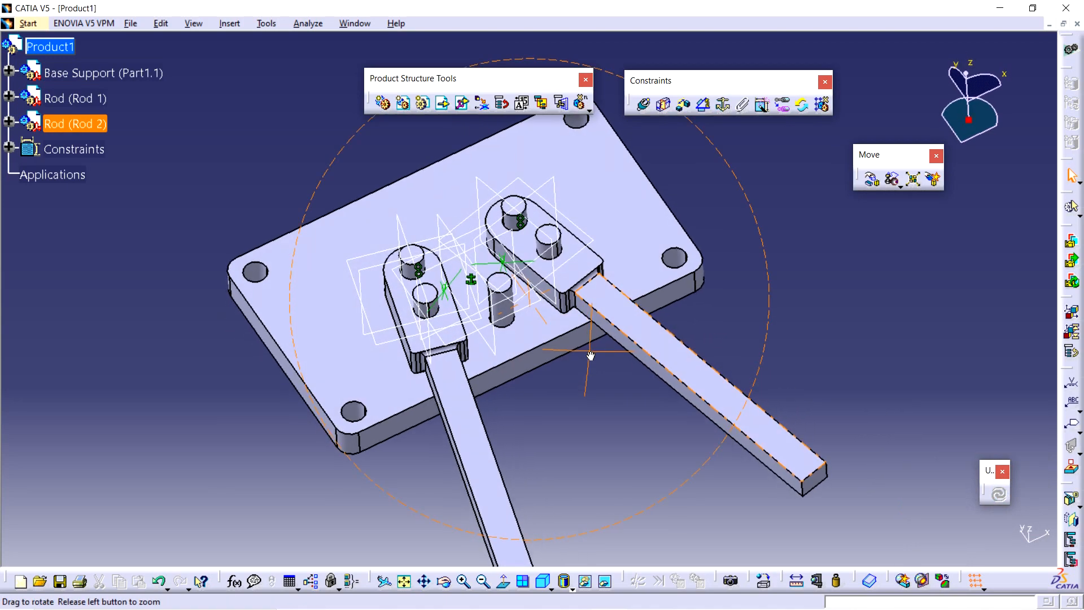
pyautogui.moveTo(591, 355); pyautogui.dragTo(570, 356, button='middle')
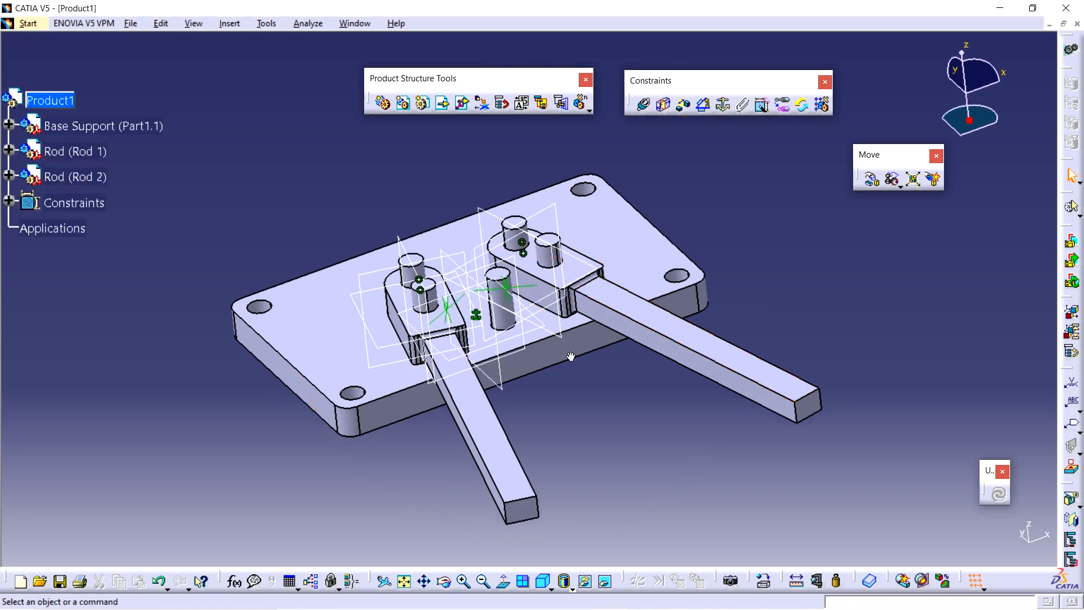
pyautogui.click(544, 583)
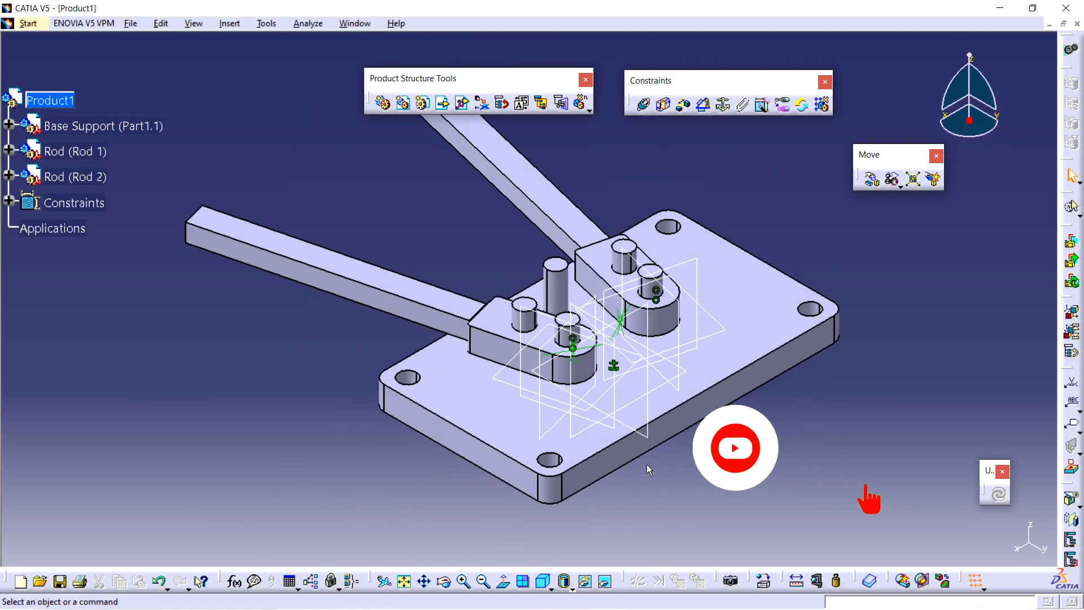